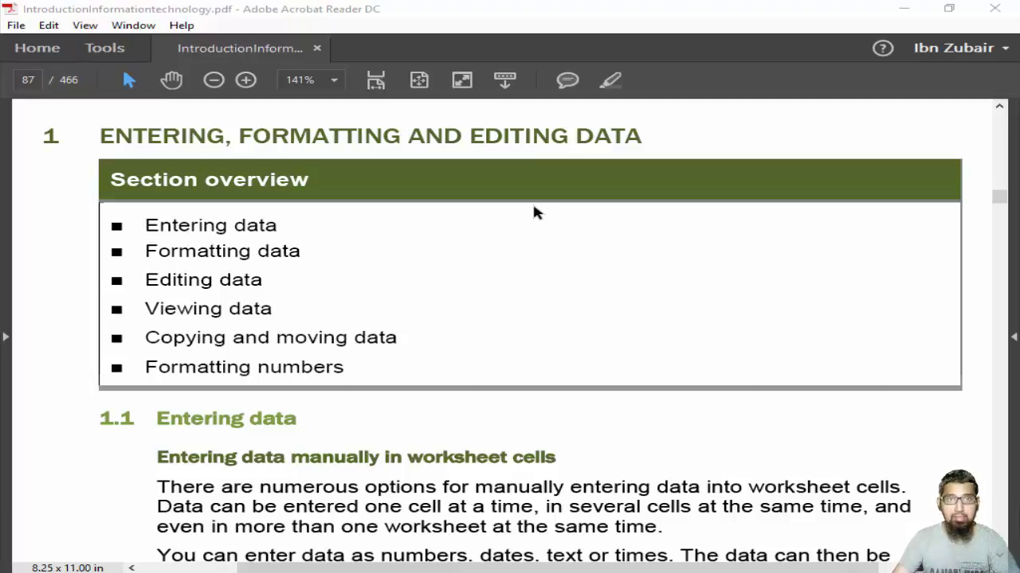
Step: Read the section overview and the instructions for entering text or a number in a cell, highlighting the key phrases
{"action": "left_click_drag", "start_coordinate": [100, 136], "coordinate": [619, 140]}
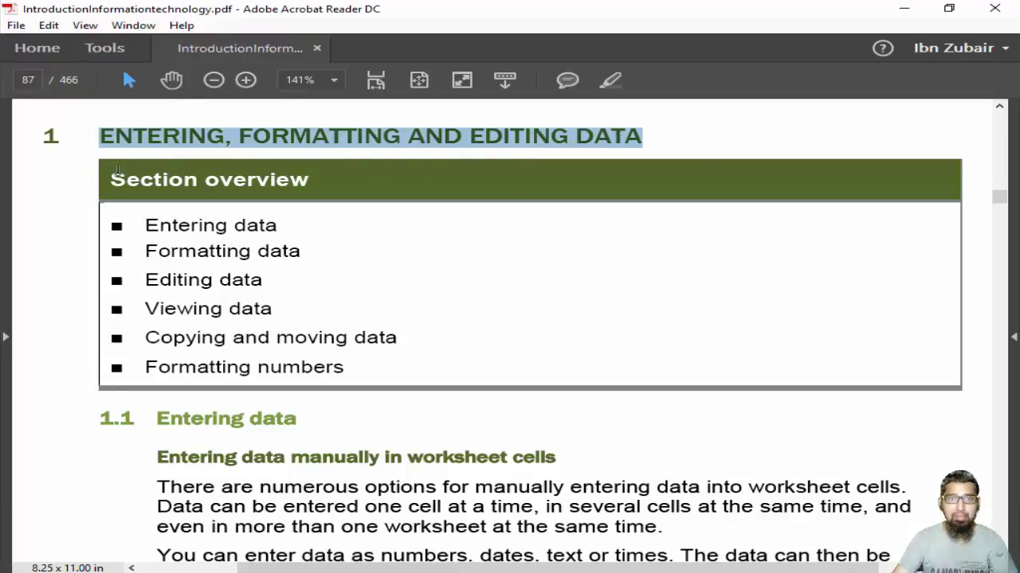
{"action": "left_click_drag", "start_coordinate": [130, 222], "coordinate": [327, 370]}
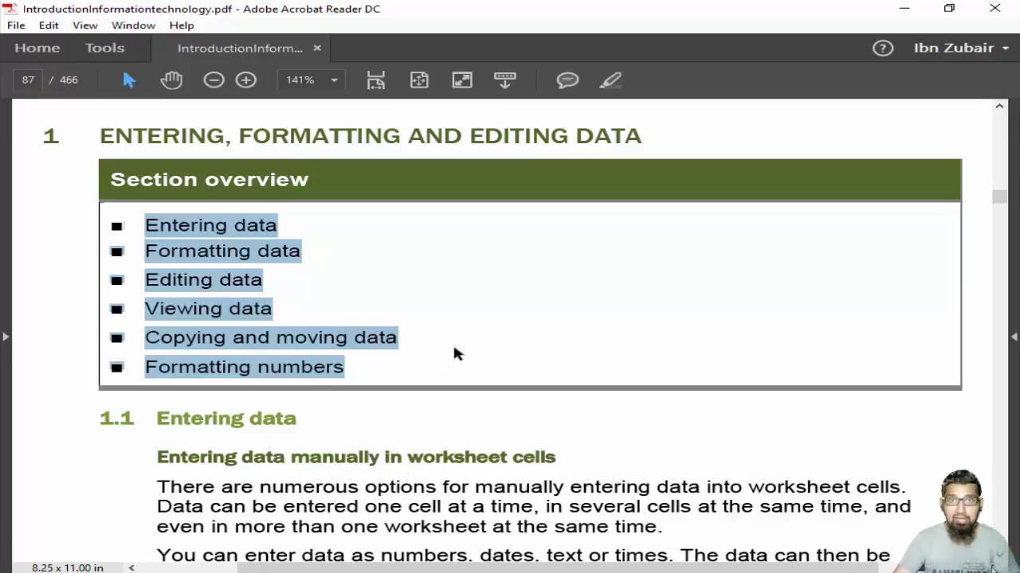
{"action": "scroll", "coordinate": [497, 317], "scroll_direction": "down", "scroll_amount": 3}
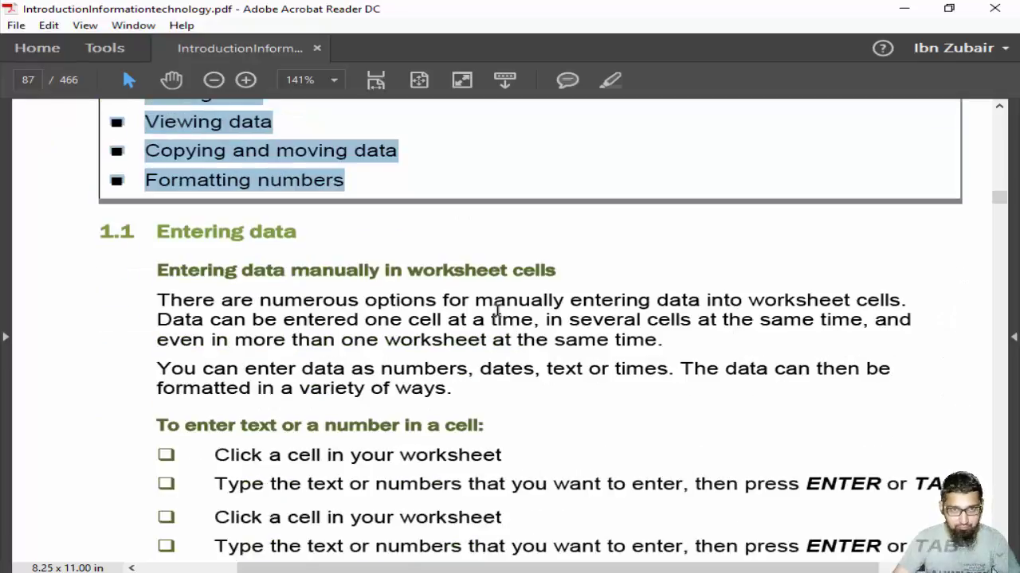
{"action": "scroll", "coordinate": [496, 311], "scroll_direction": "down", "scroll_amount": 1}
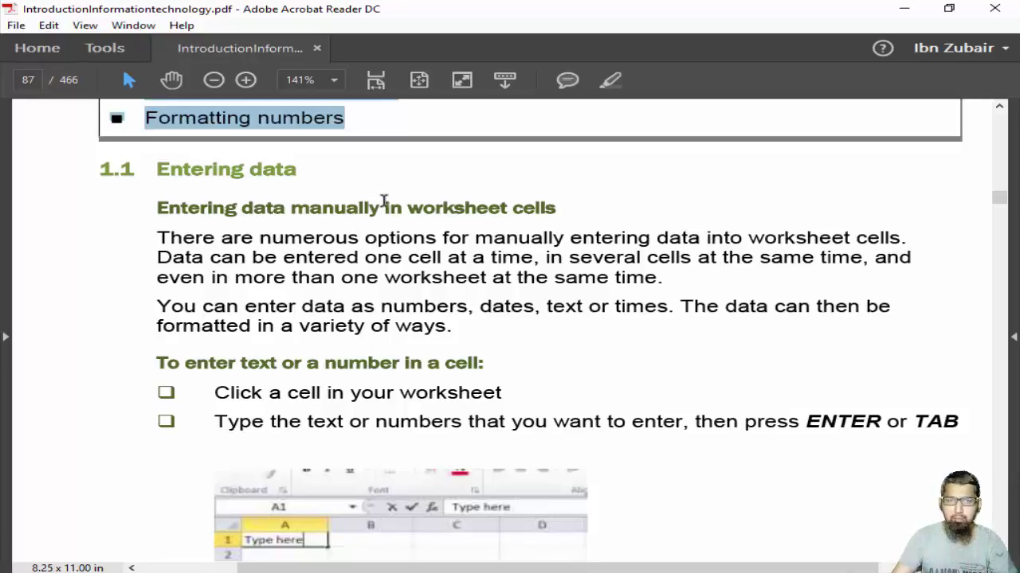
{"action": "scroll", "coordinate": [500, 277], "scroll_direction": "down", "scroll_amount": 1}
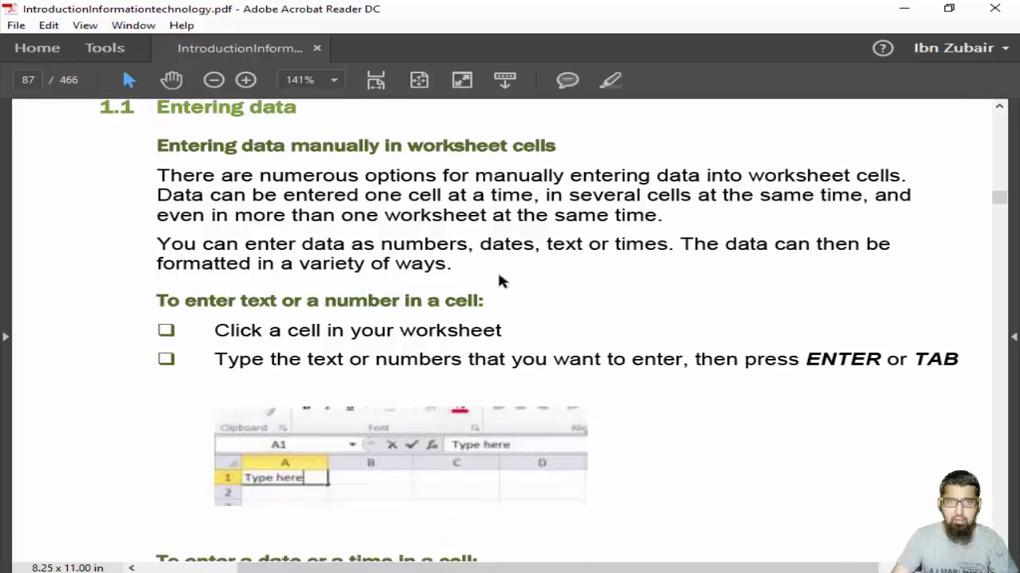
{"action": "scroll", "coordinate": [500, 280], "scroll_direction": "down", "scroll_amount": 1}
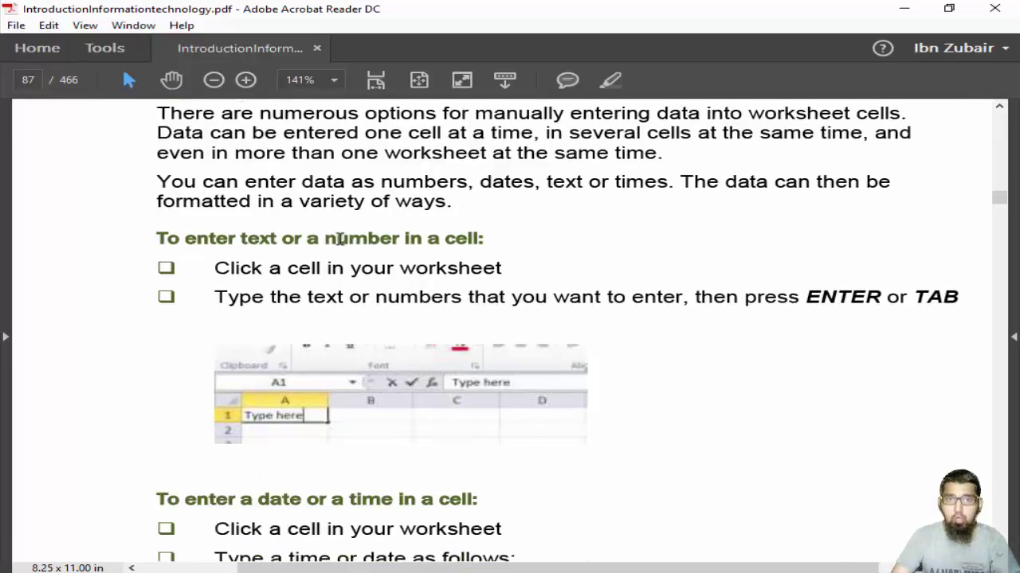
{"action": "scroll", "coordinate": [433, 264], "scroll_direction": "down", "scroll_amount": 1}
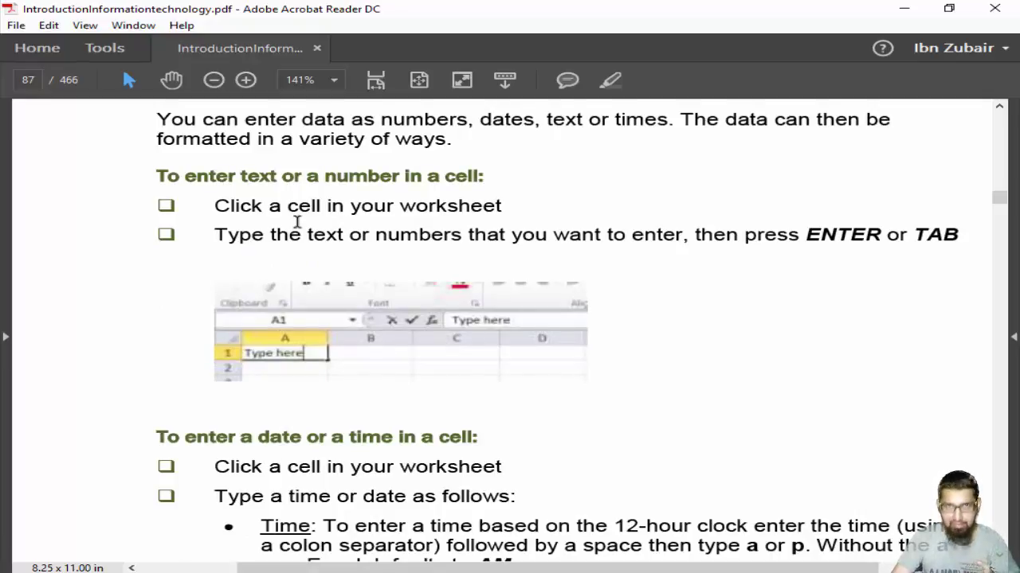
{"action": "left_click_drag", "start_coordinate": [309, 233], "coordinate": [420, 237]}
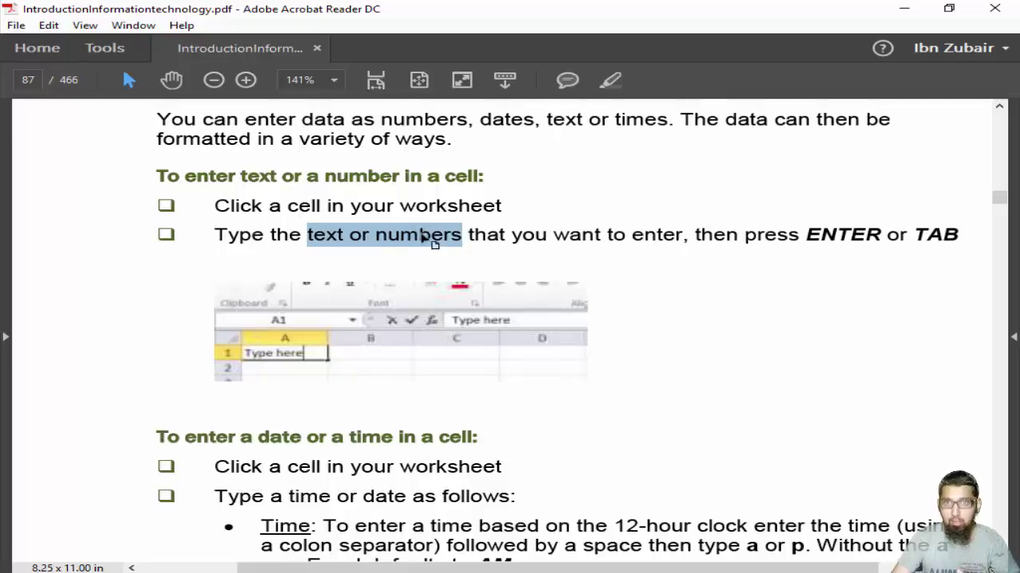
{"action": "left_click_drag", "start_coordinate": [799, 236], "coordinate": [963, 242]}
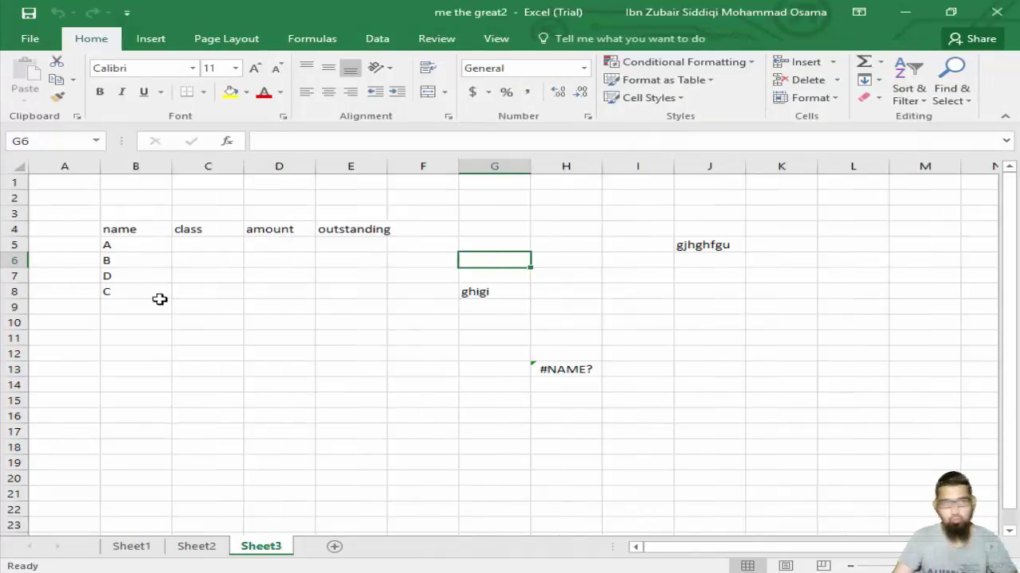
Step: Switch to the Excel workbook and enter the text "typehere" in cell A1 of Sheet3
{"action": "scroll", "coordinate": [159, 298], "scroll_direction": "down", "scroll_amount": 3}
{"action": "scroll", "coordinate": [159, 299], "scroll_direction": "up", "scroll_amount": 3}
{"action": "left_click", "coordinate": [44, 183]}
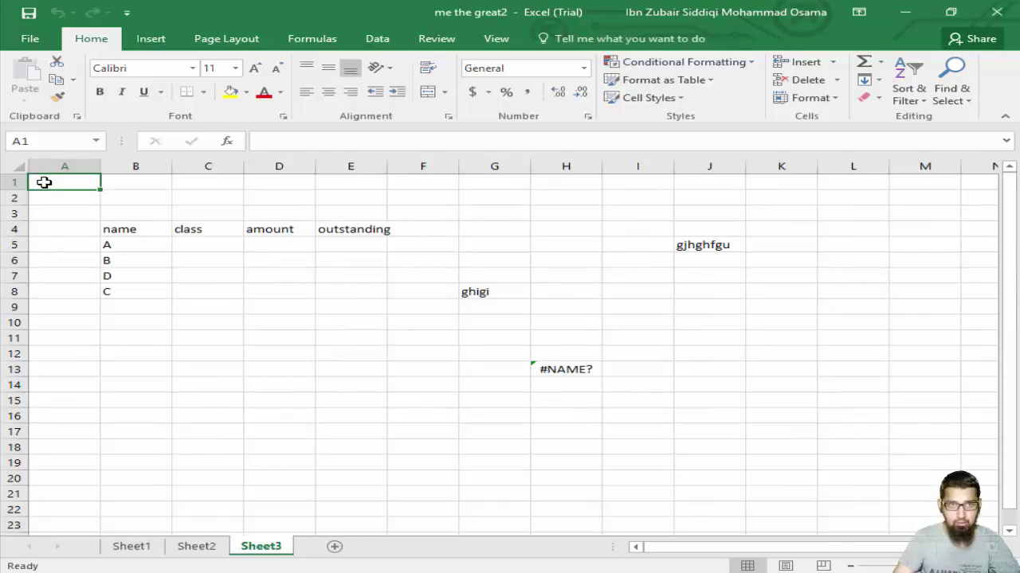
{"action": "type", "text": "t"}
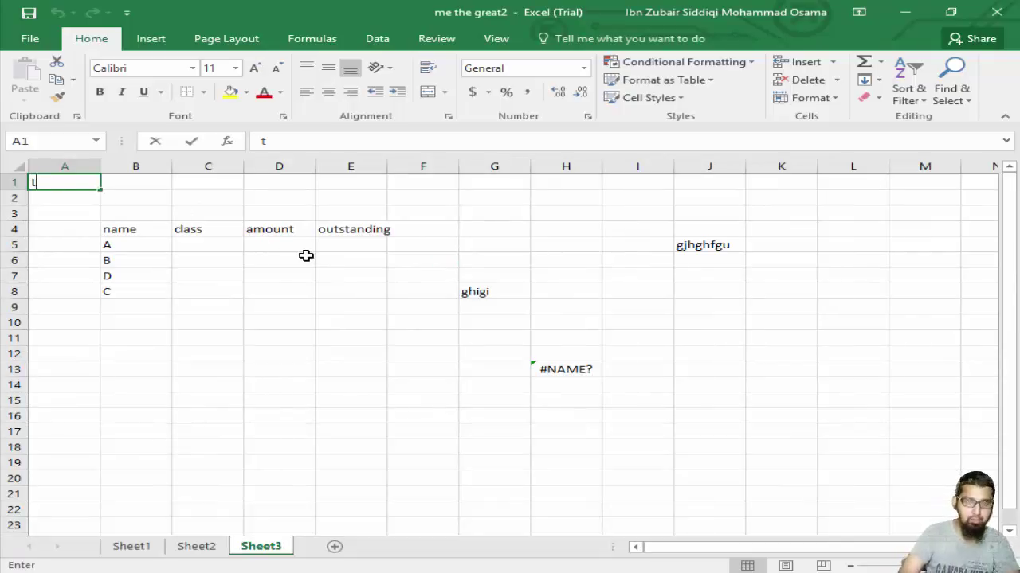
{"action": "type", "text": "ypeh"}
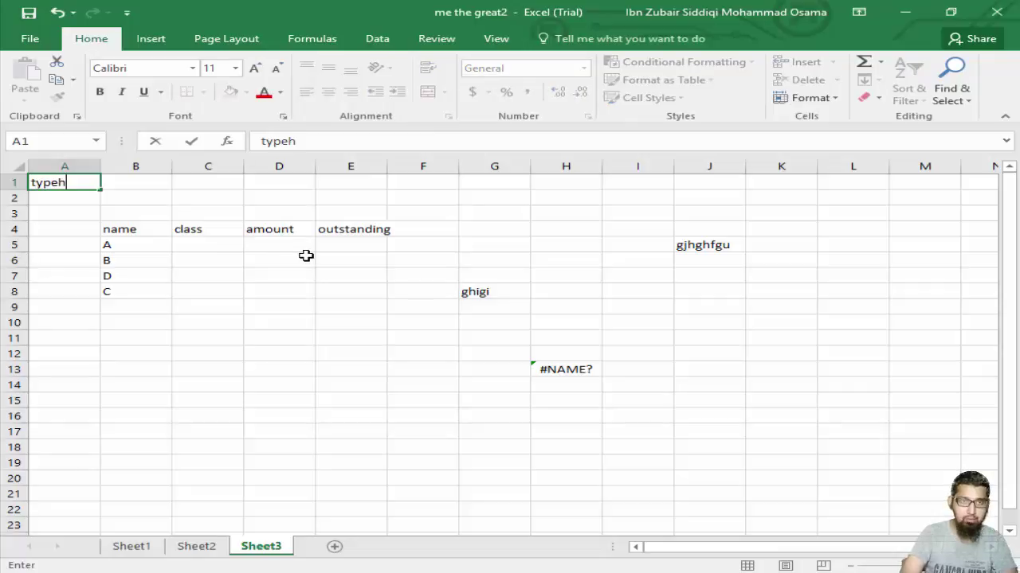
{"action": "type", "text": "er"}
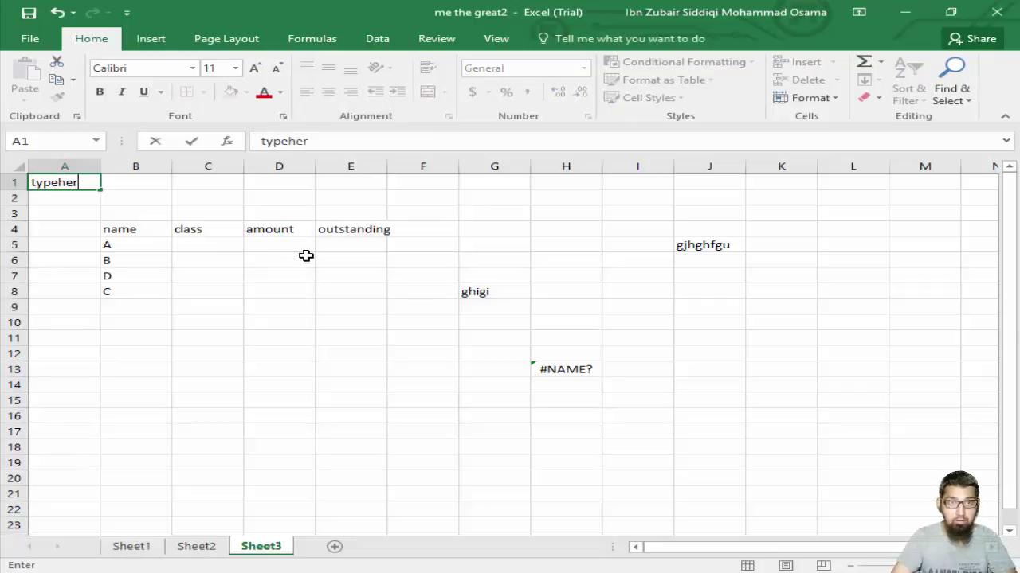
{"action": "type", "text": "e"}
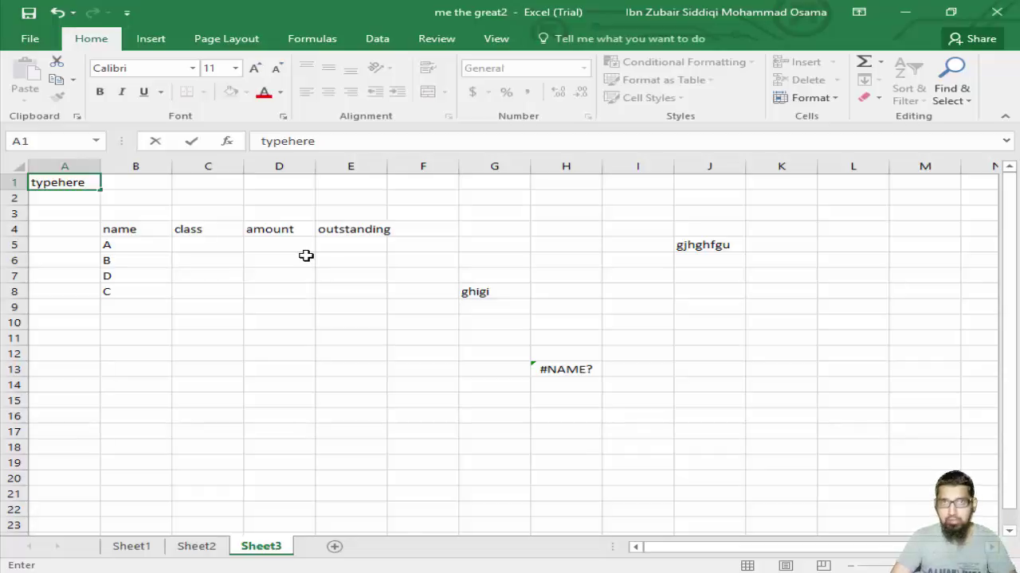
{"action": "key", "text": "Return"}
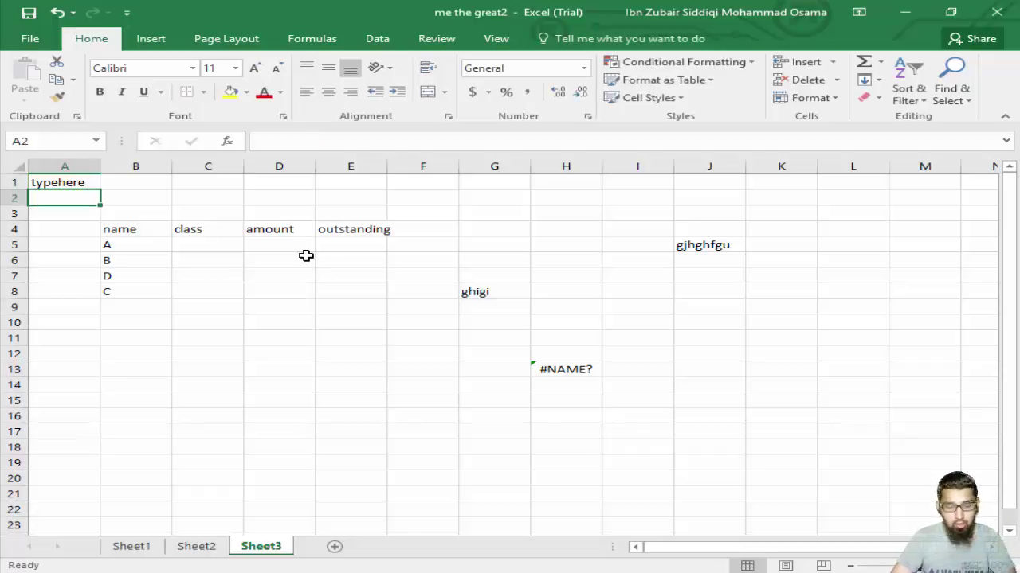
Step: Move the active cell from A2 across to E2, up to E1, and back along row 1 to B1
{"action": "key", "text": "Right"}
{"action": "key", "text": "Right"}
{"action": "key", "text": "Right"}
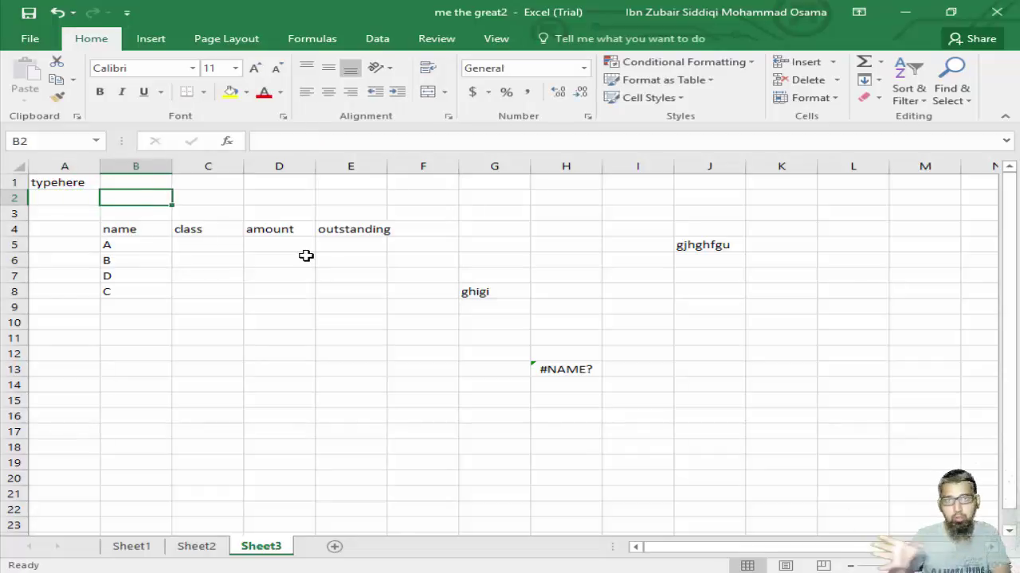
{"action": "key", "text": "Right"}
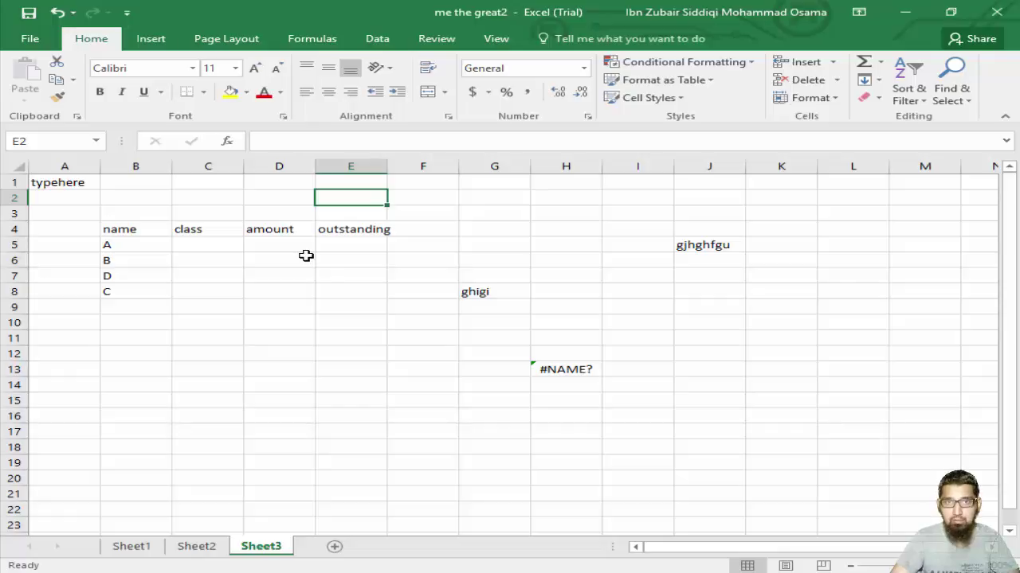
{"action": "key", "text": "Up"}
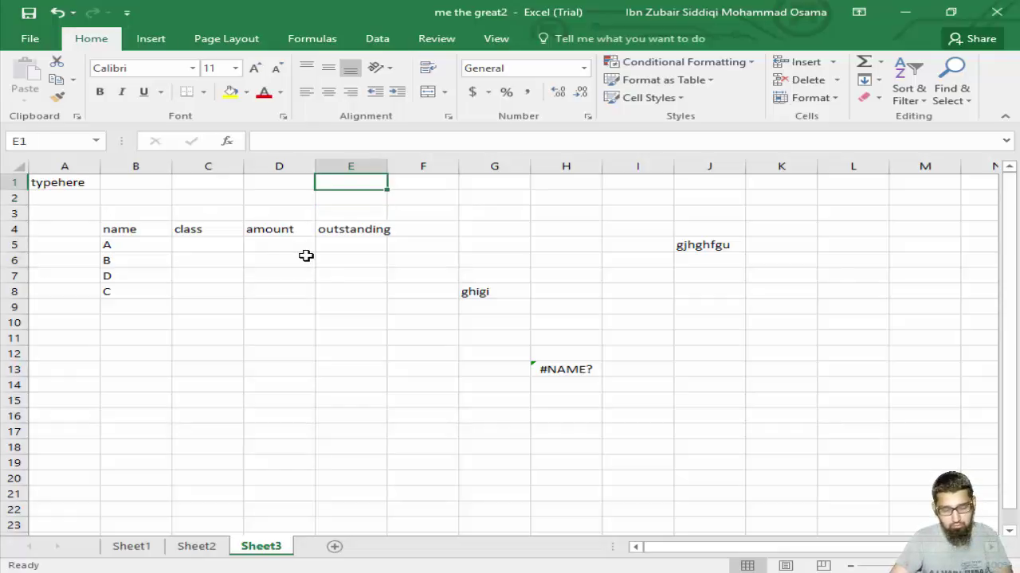
{"action": "key", "text": "Left"}
{"action": "key", "text": "Left"}
{"action": "key", "text": "Left"}
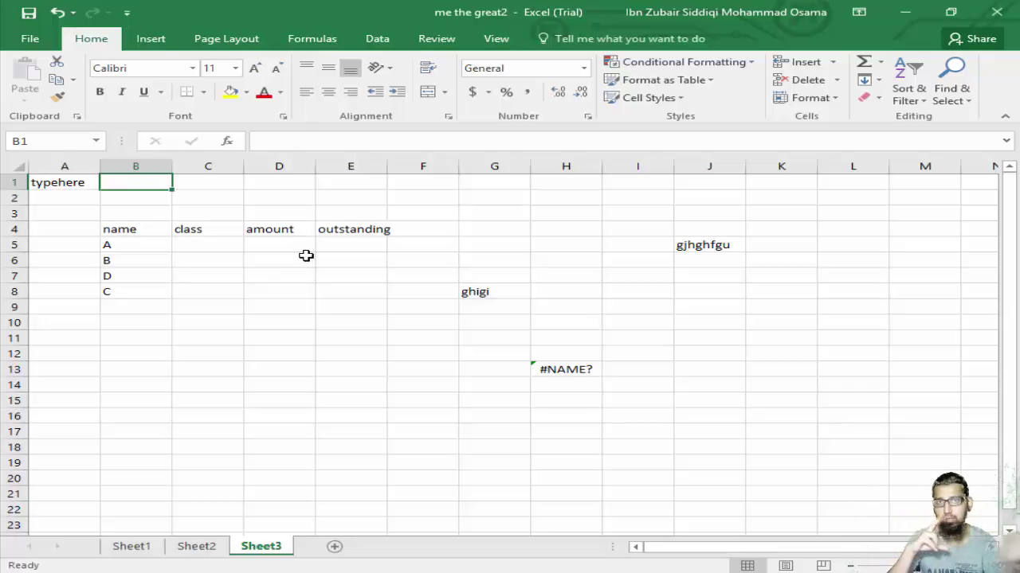
Step: Switch to the PDF in Acrobat Reader and read the instructions for entering a date or a time in a cell
{"action": "key", "text": "alt+Tab"}
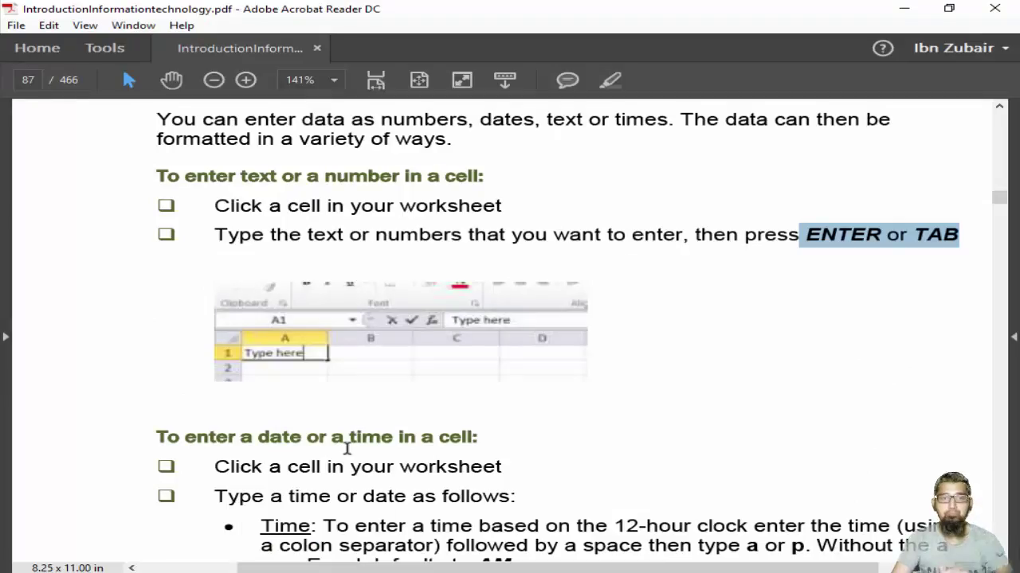
{"action": "scroll", "coordinate": [345, 271], "scroll_direction": "down", "scroll_amount": 4}
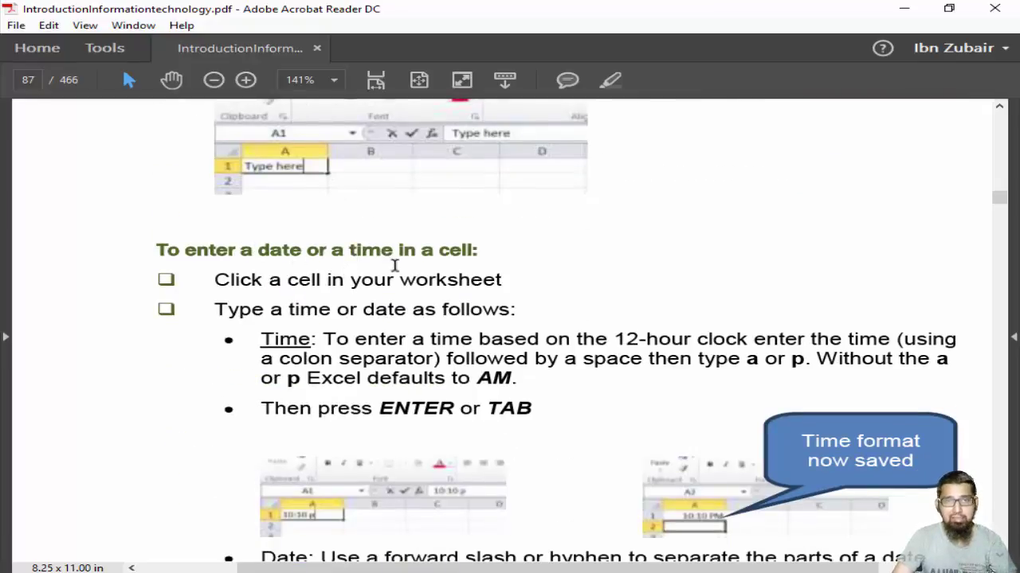
{"action": "scroll", "coordinate": [393, 266], "scroll_direction": "down", "scroll_amount": 1}
{"action": "scroll", "coordinate": [419, 271], "scroll_direction": "down", "scroll_amount": 1}
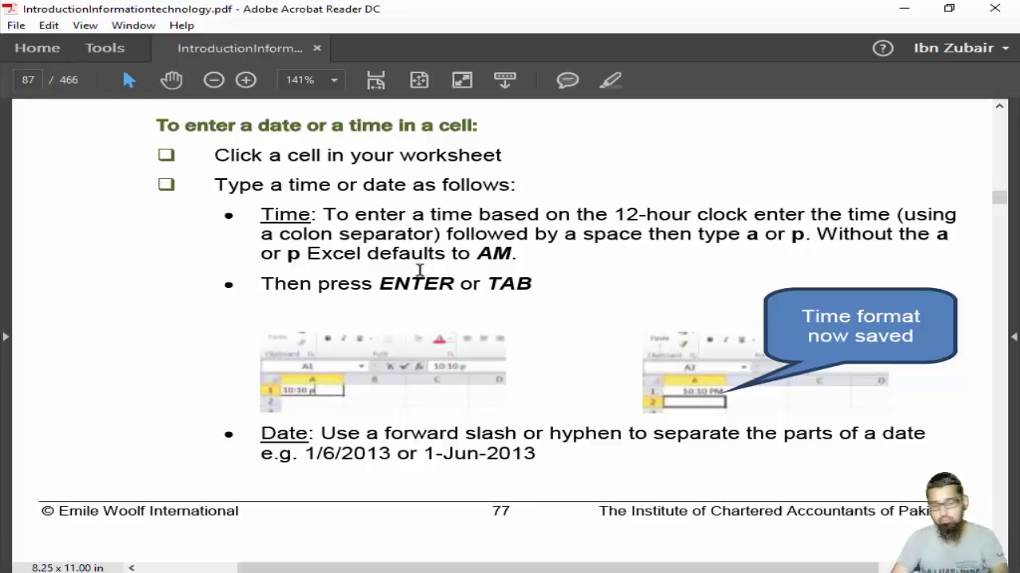
Step: Switch back to Excel and enter a TIME formula in cell B1 with hour 13, minute 45 and second 67
{"action": "key", "text": "alt+Tab"}
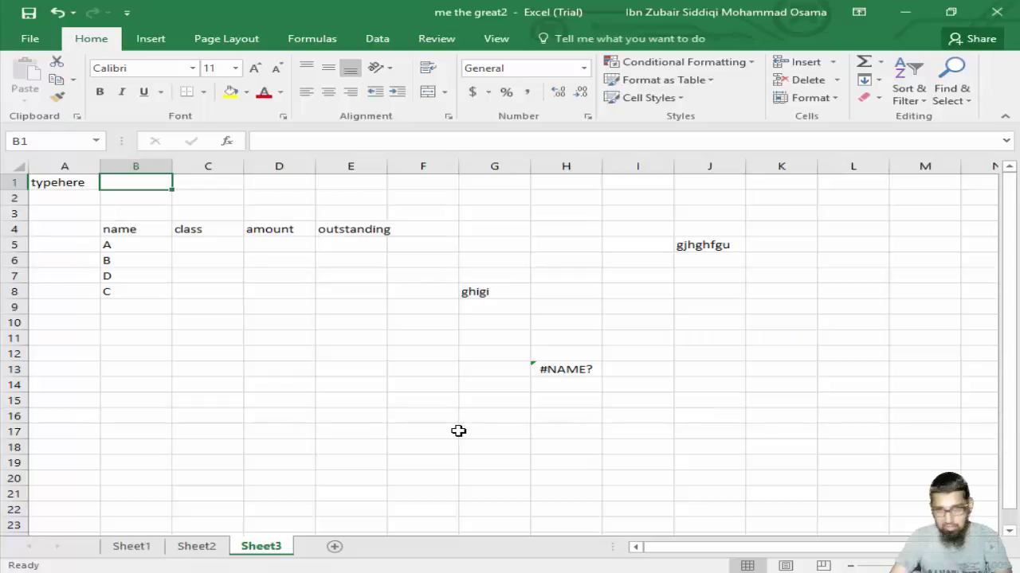
{"action": "double_click", "coordinate": [125, 183]}
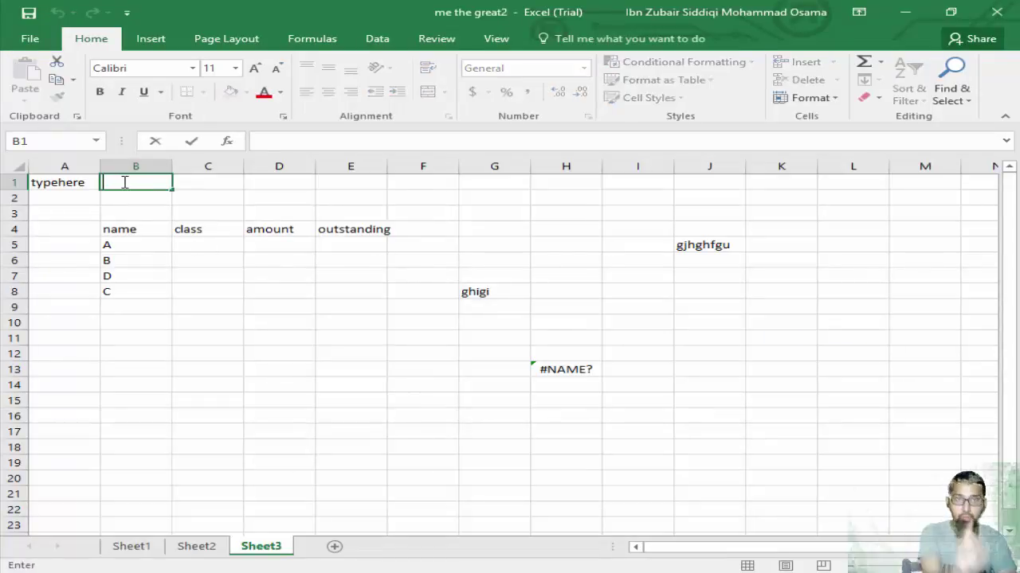
{"action": "type", "text": "="}
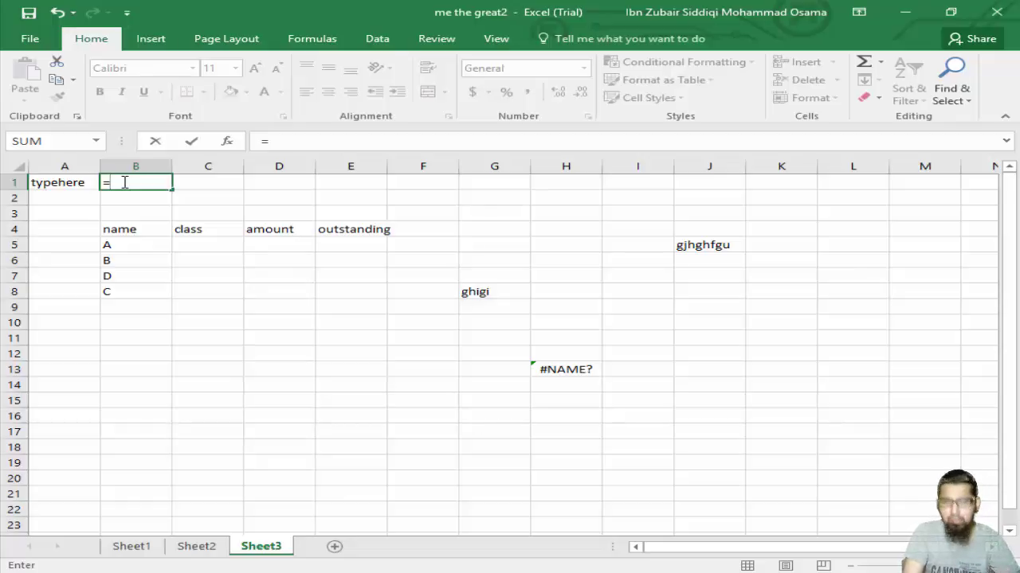
{"action": "type", "text": "ti"}
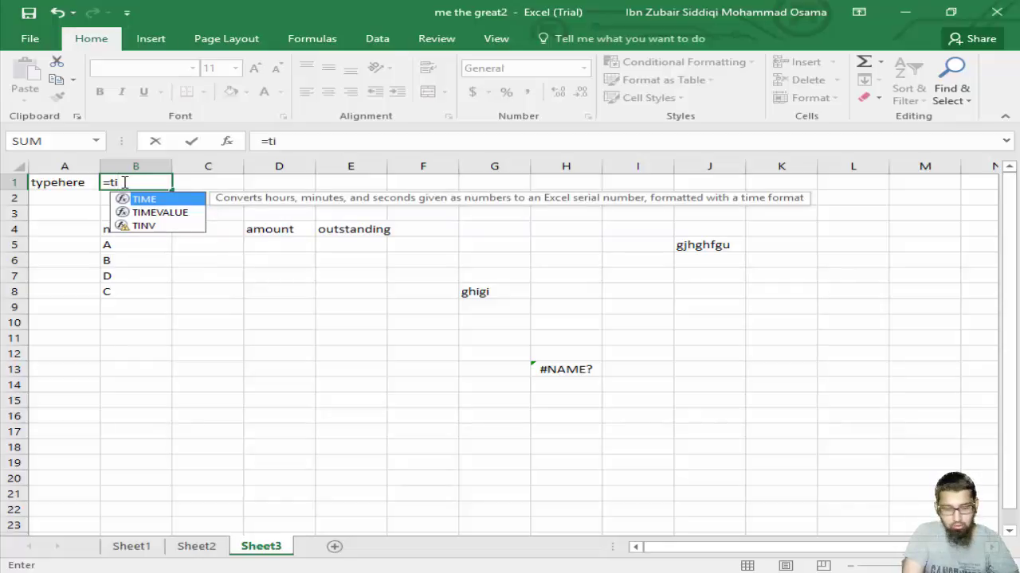
{"action": "key", "text": "Tab"}
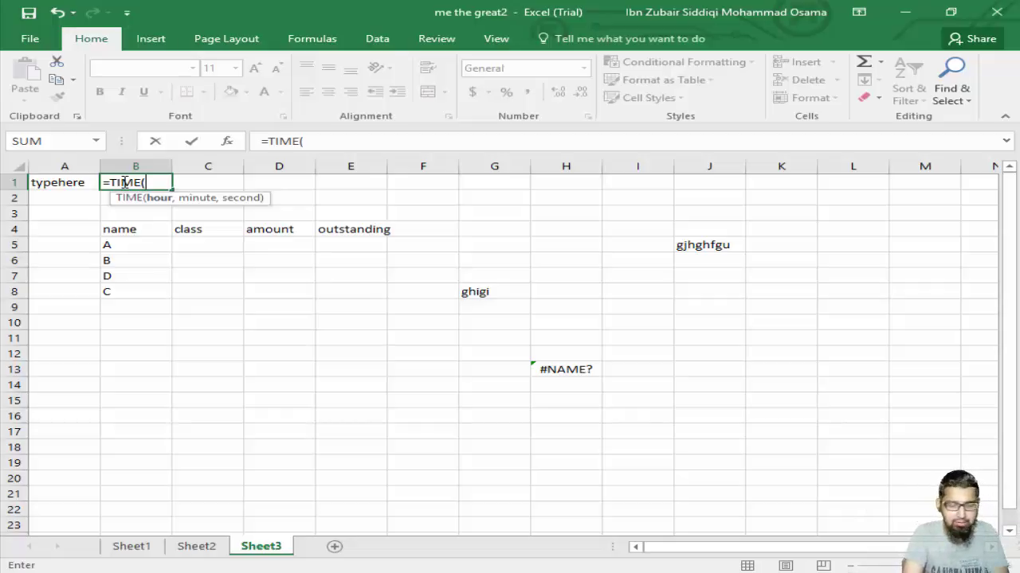
{"action": "type", "text": "13"}
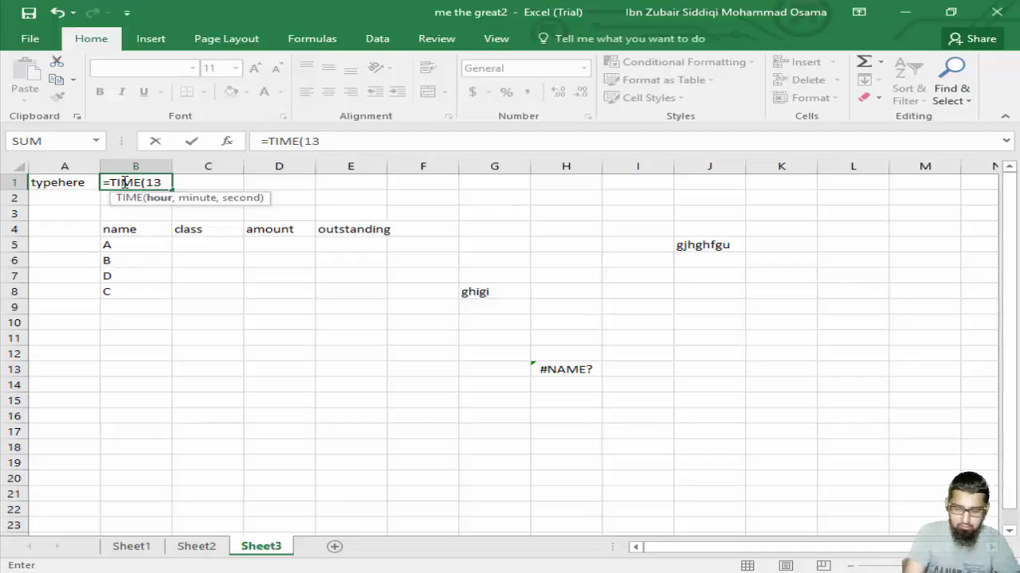
{"action": "type", "text": ","}
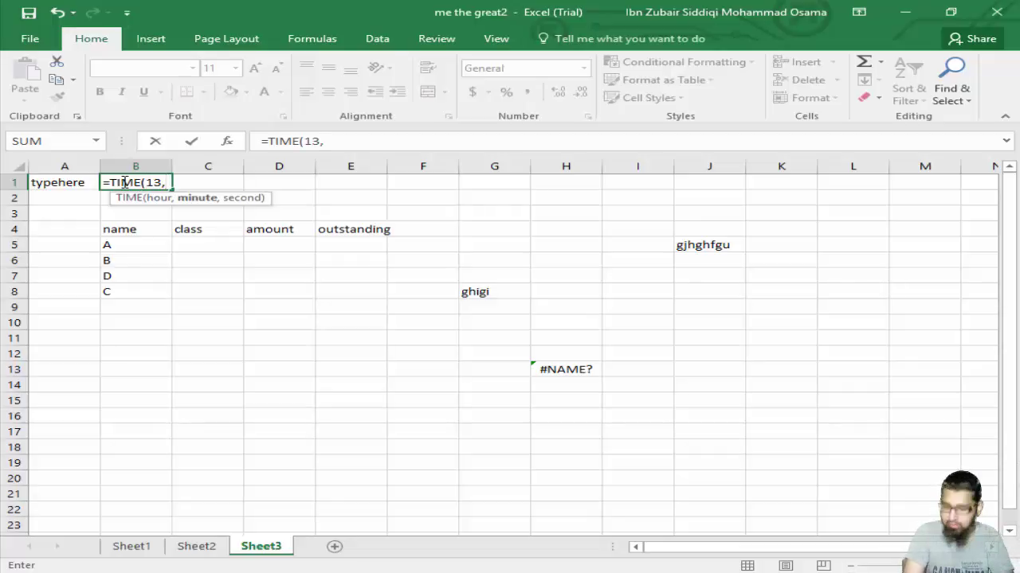
{"action": "type", "text": "45"}
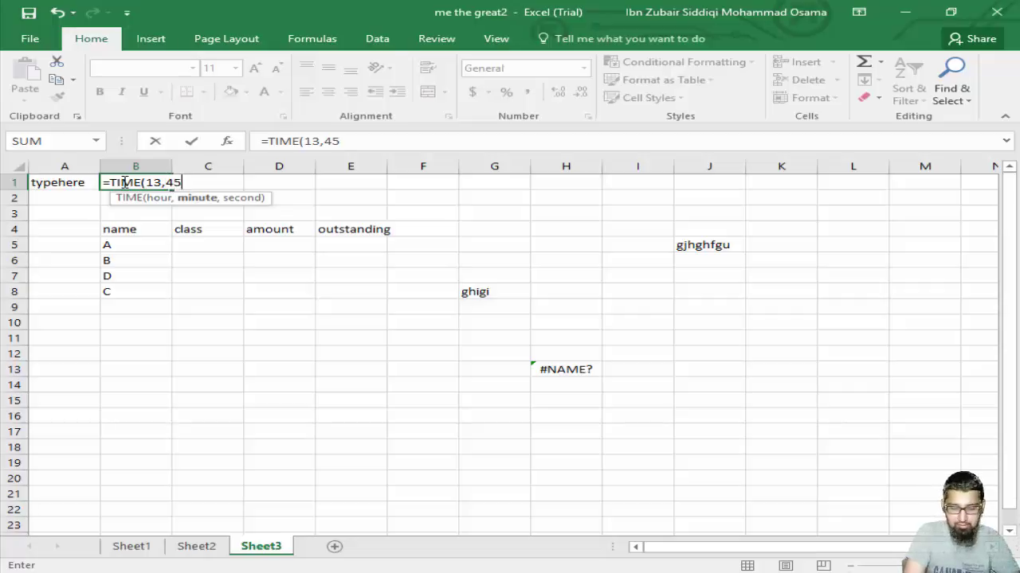
{"action": "type", "text": ","}
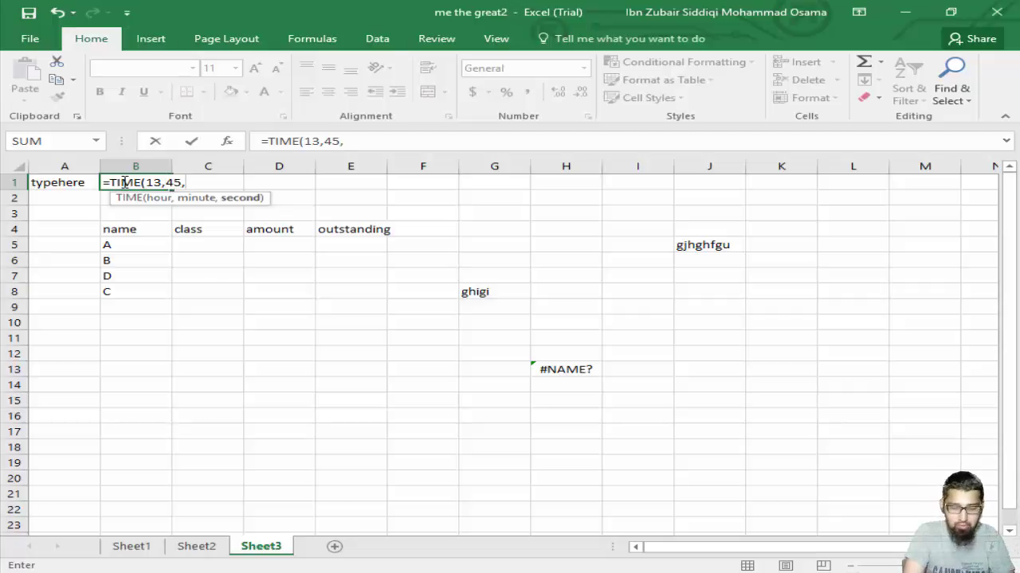
{"action": "type", "text": "67"}
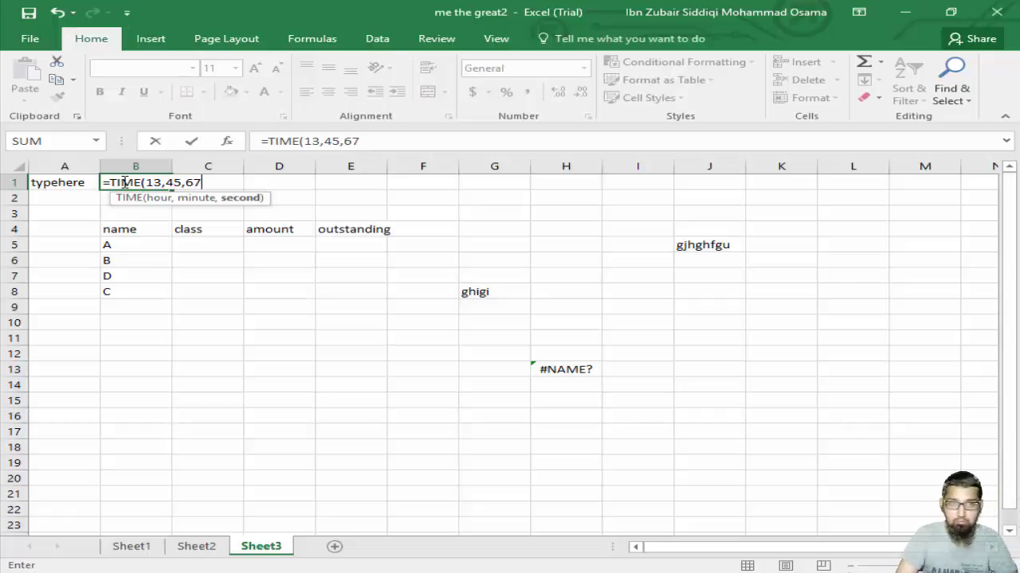
{"action": "key", "text": "Return"}
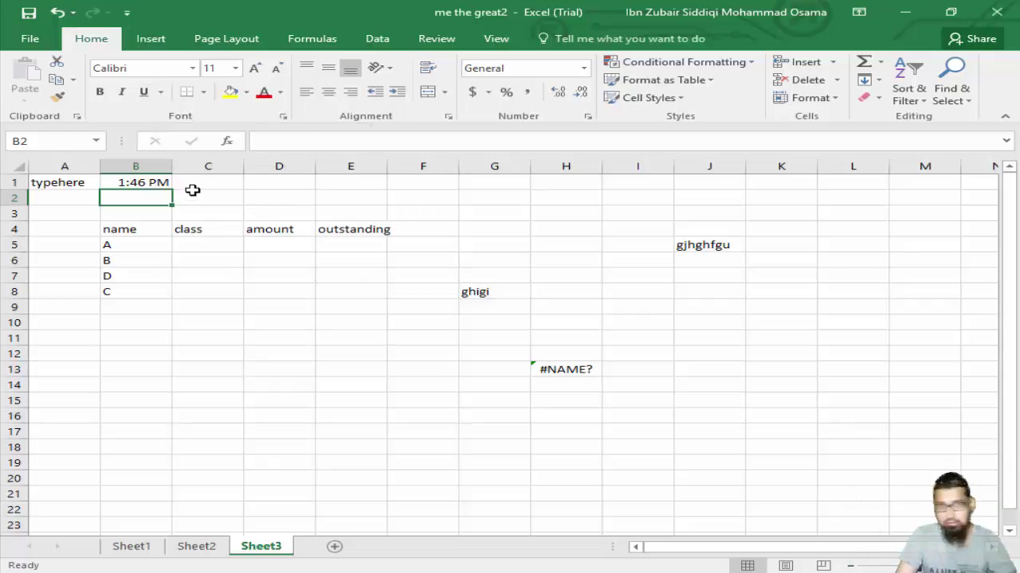
Step: Enter a TIME formula in cell C1 with hour 1, minute 1 and second 1
{"action": "left_click", "coordinate": [218, 187]}
{"action": "key", "text": "Return"}
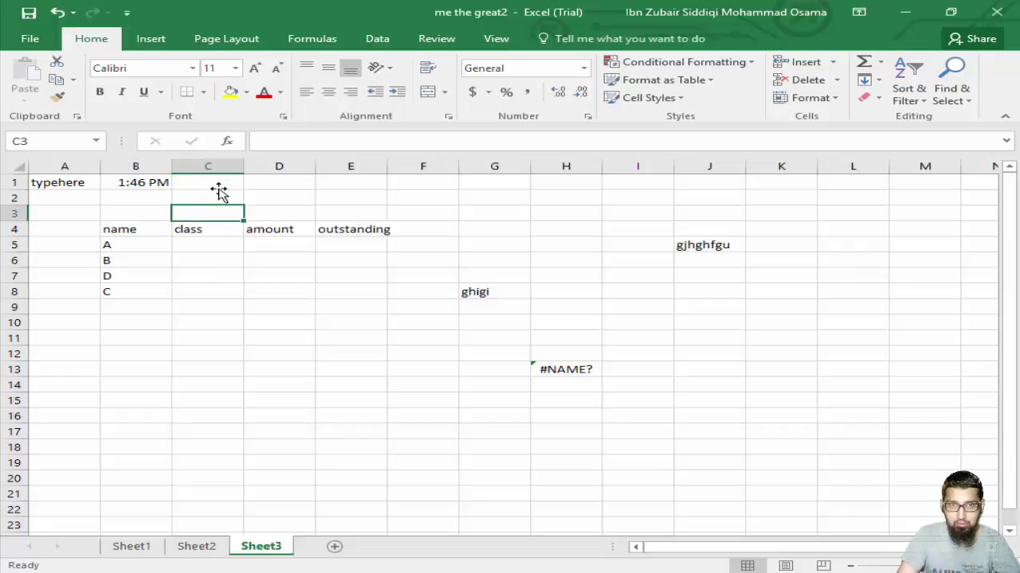
{"action": "left_click", "coordinate": [218, 188]}
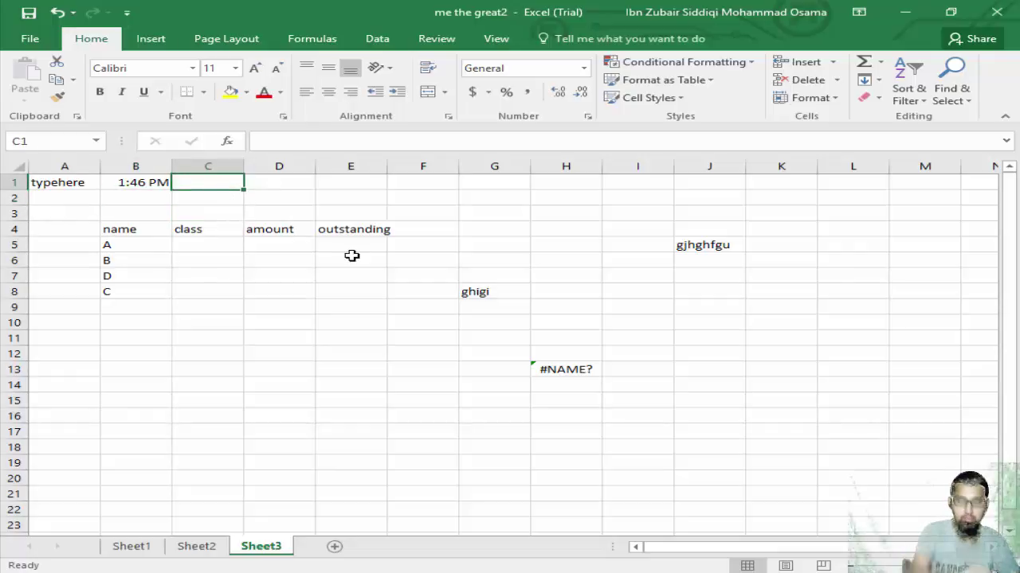
{"action": "type", "text": "=t"}
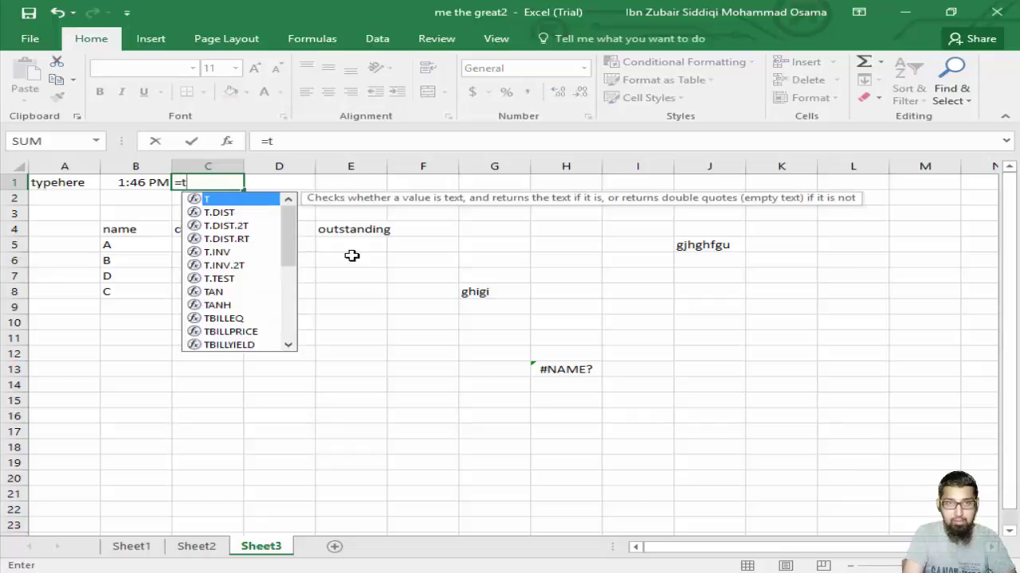
{"action": "type", "text": "i"}
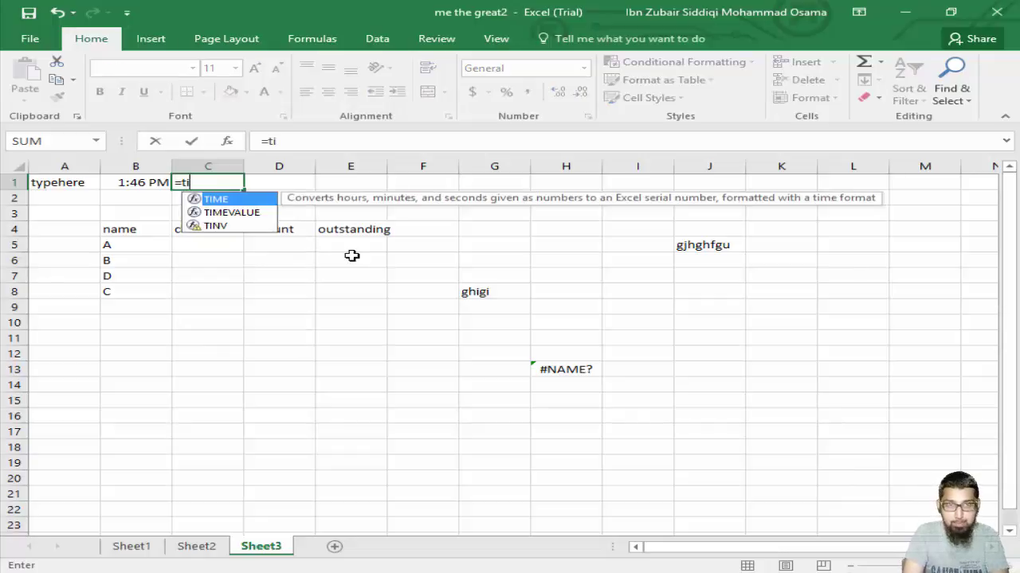
{"action": "key", "text": "Tab"}
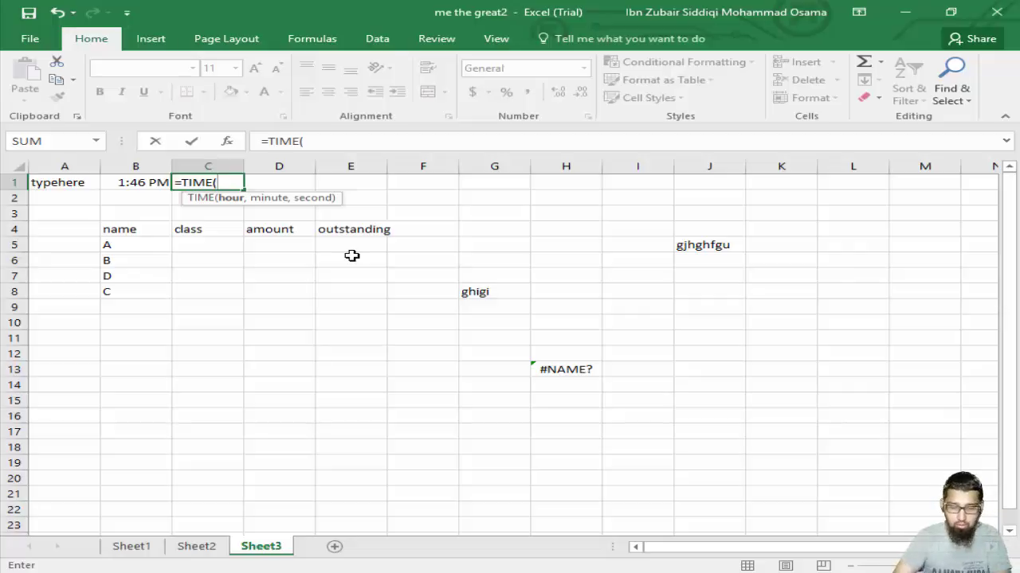
{"action": "type", "text": "1,1,1"}
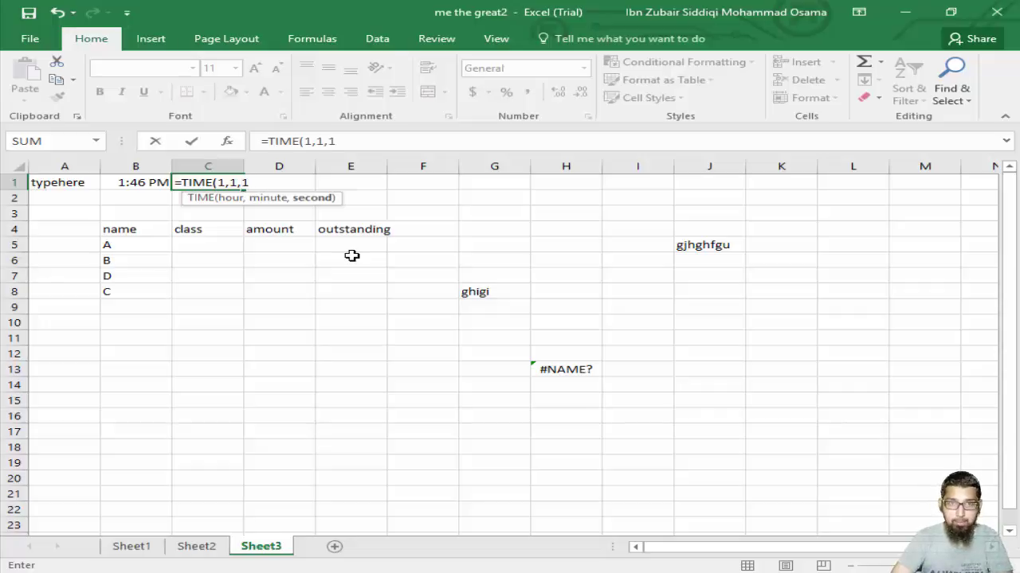
{"action": "type", "text": ")"}
{"action": "key", "text": "Tab"}
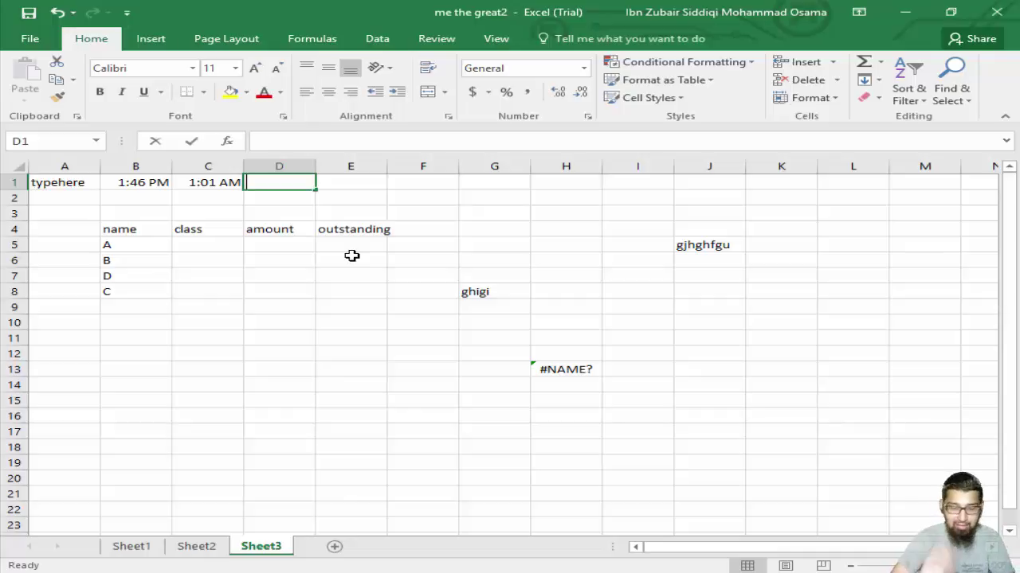
Step: Enter the incomplete formula =ti in cell D1 and again in cell E1
{"action": "type", "text": "=ti"}
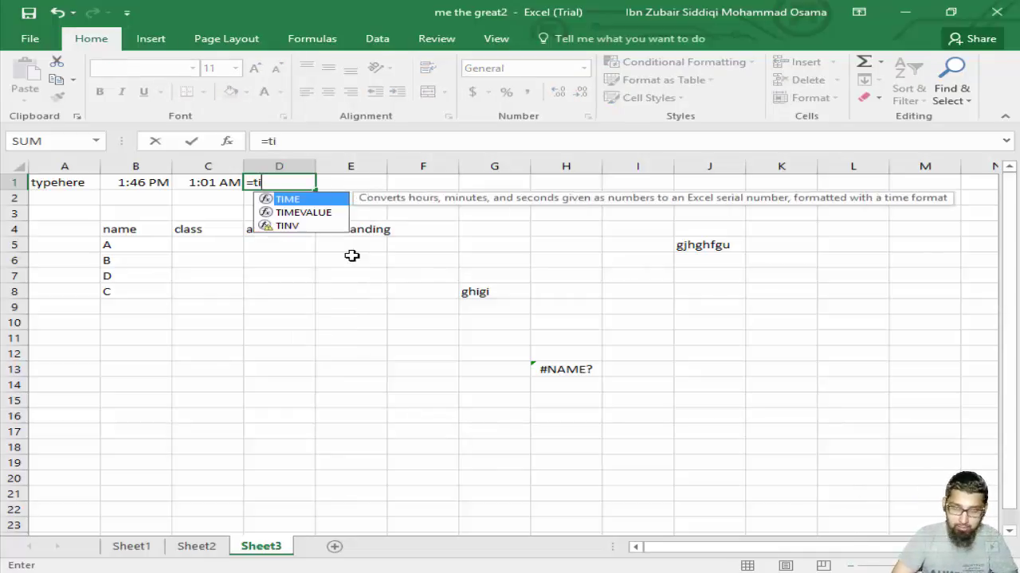
{"action": "key", "text": "Return"}
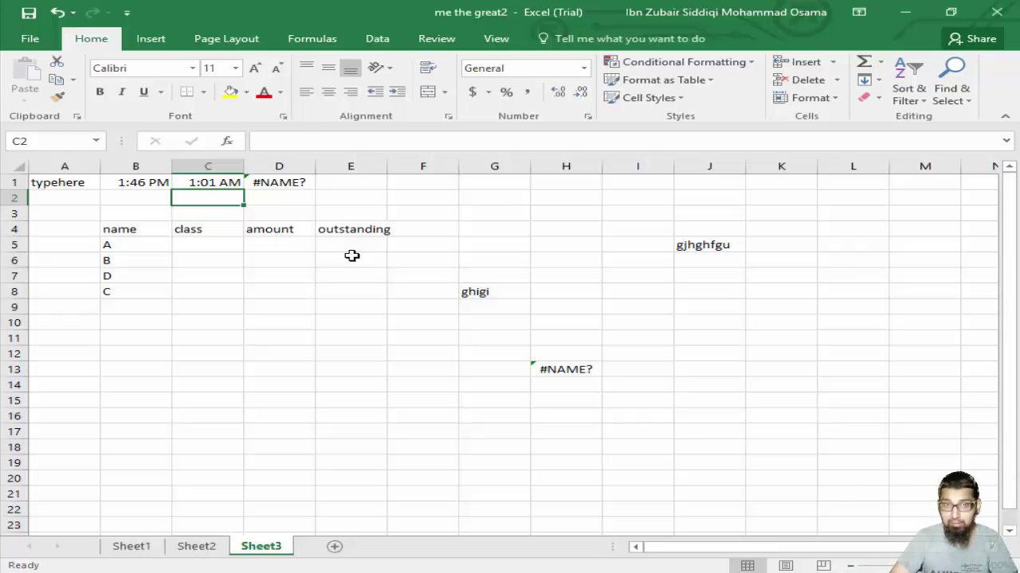
{"action": "key", "text": "Right"}
{"action": "key", "text": "Right"}
{"action": "key", "text": "Up"}
{"action": "type", "text": "="}
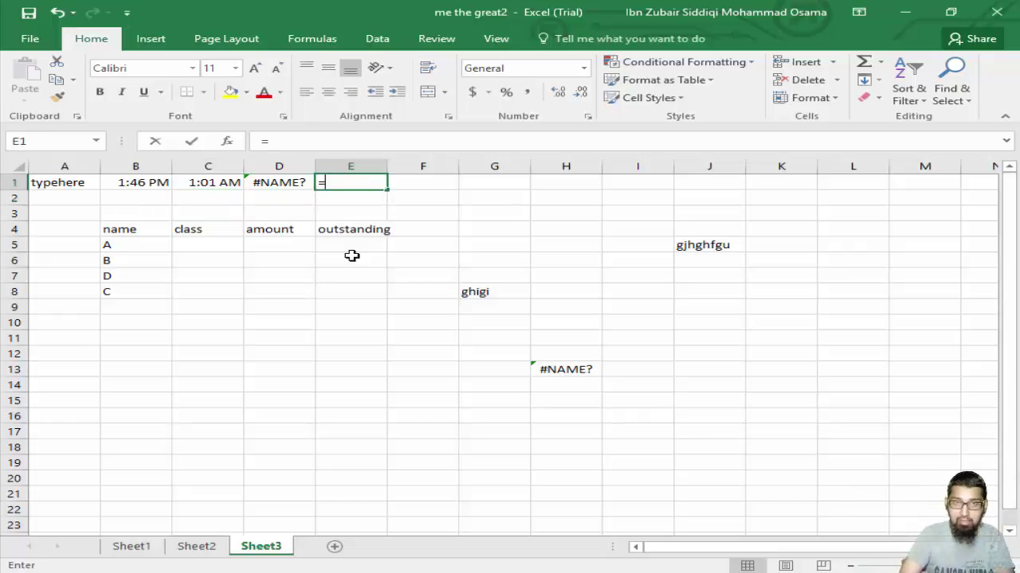
{"action": "type", "text": "ti"}
{"action": "key", "text": "Down"}
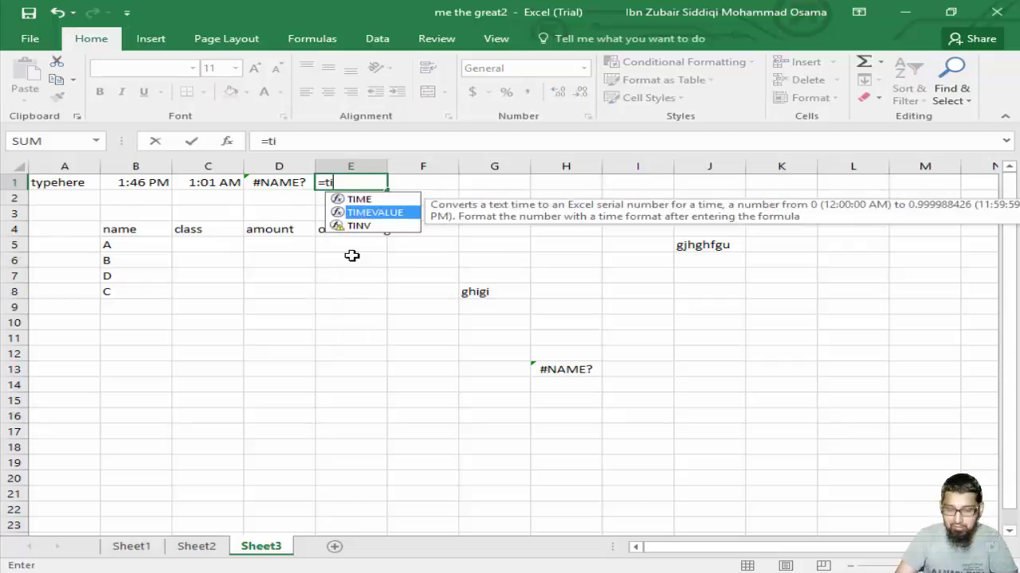
{"action": "key", "text": "Up"}
{"action": "key", "text": "Return"}
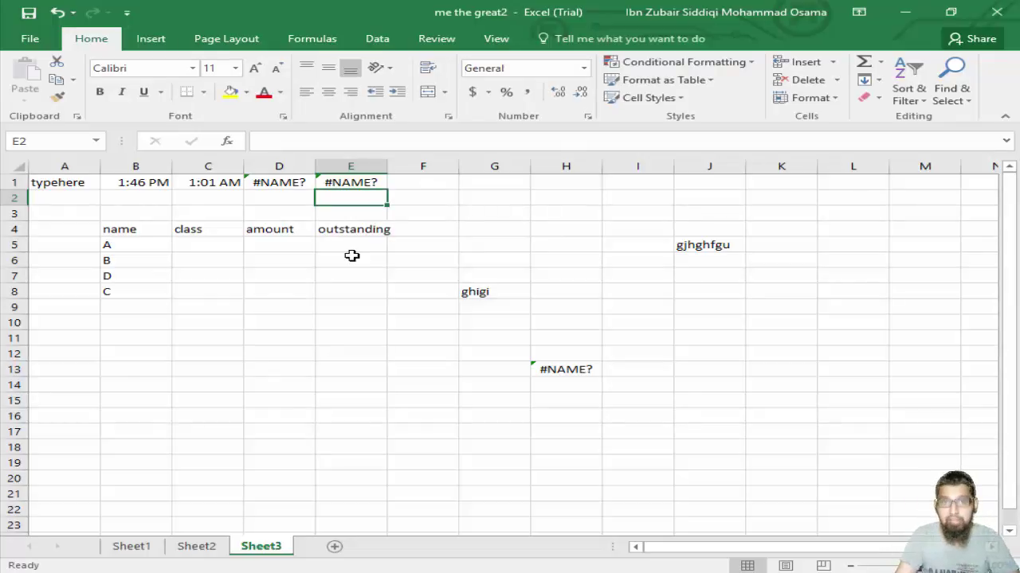
Step: Enter a DATE formula in cell B2 with year 2016, month 10 and day 22
{"action": "left_click", "coordinate": [131, 200]}
{"action": "type", "text": "="}
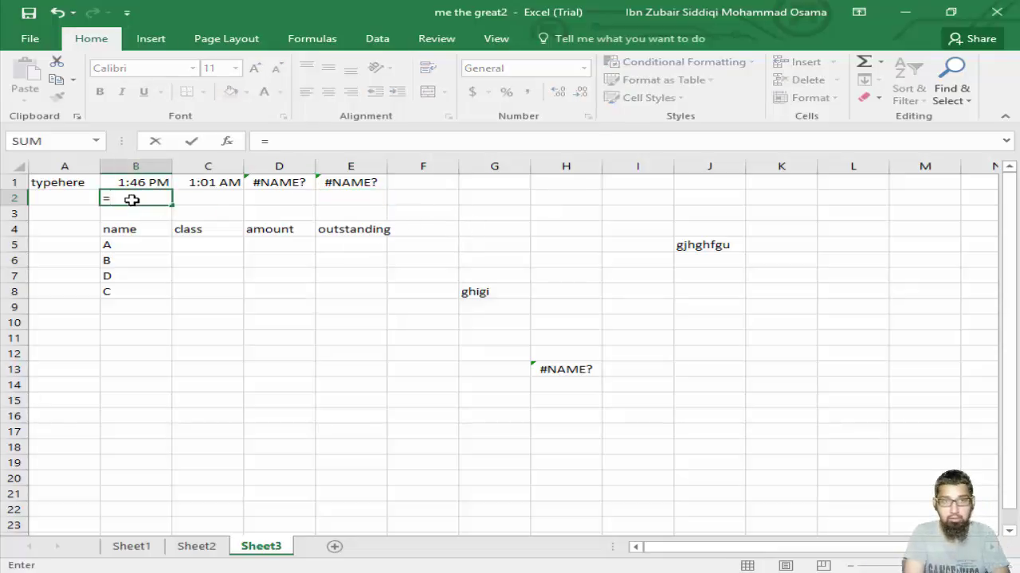
{"action": "type", "text": "da"}
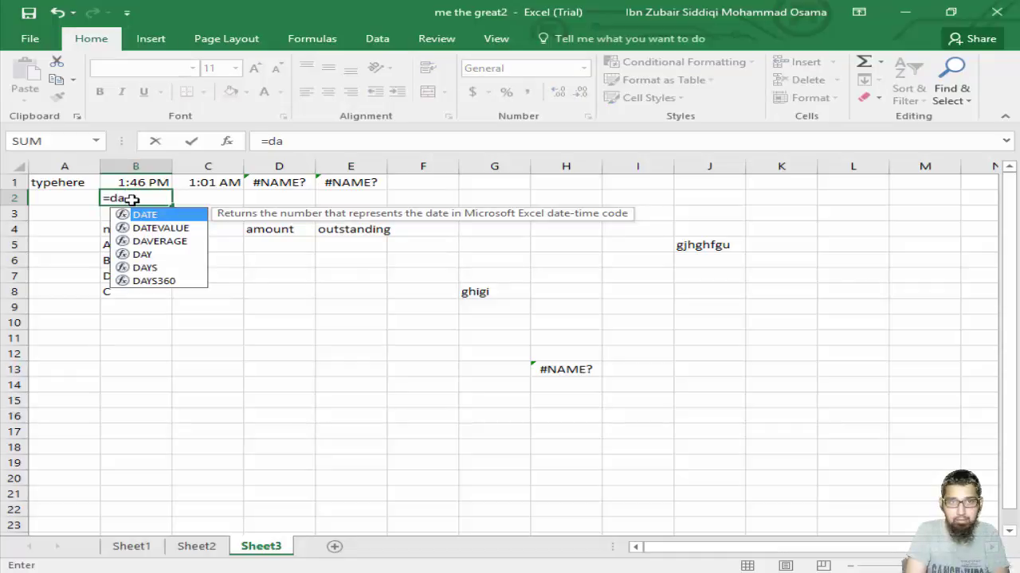
{"action": "key", "text": "Tab"}
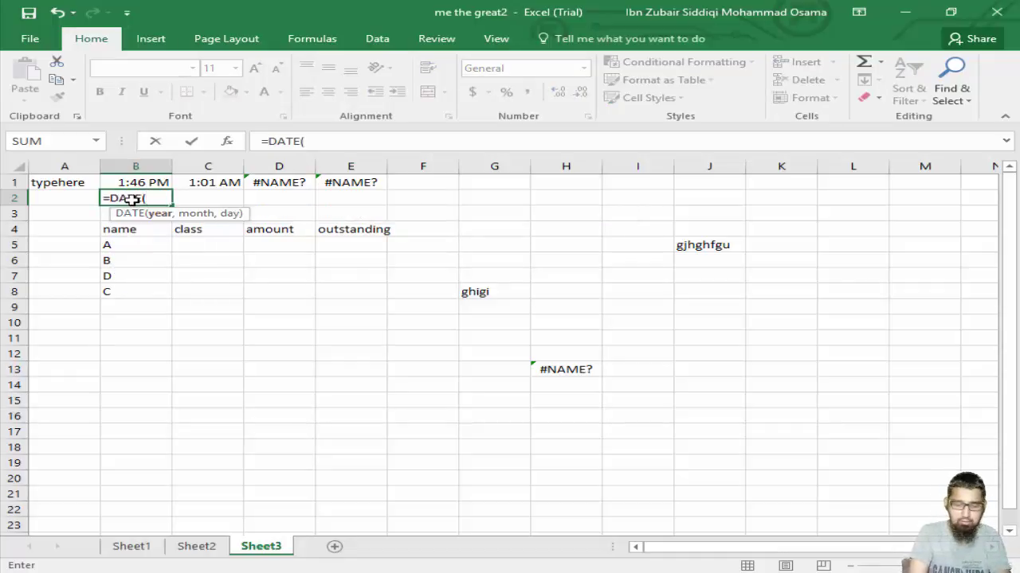
{"action": "type", "text": "2016"}
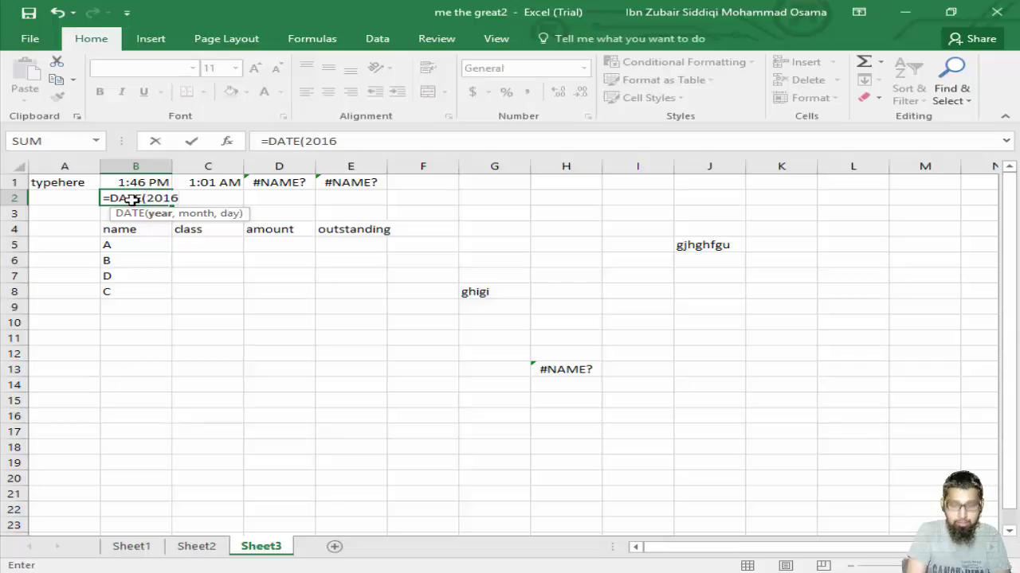
{"action": "type", "text": ","}
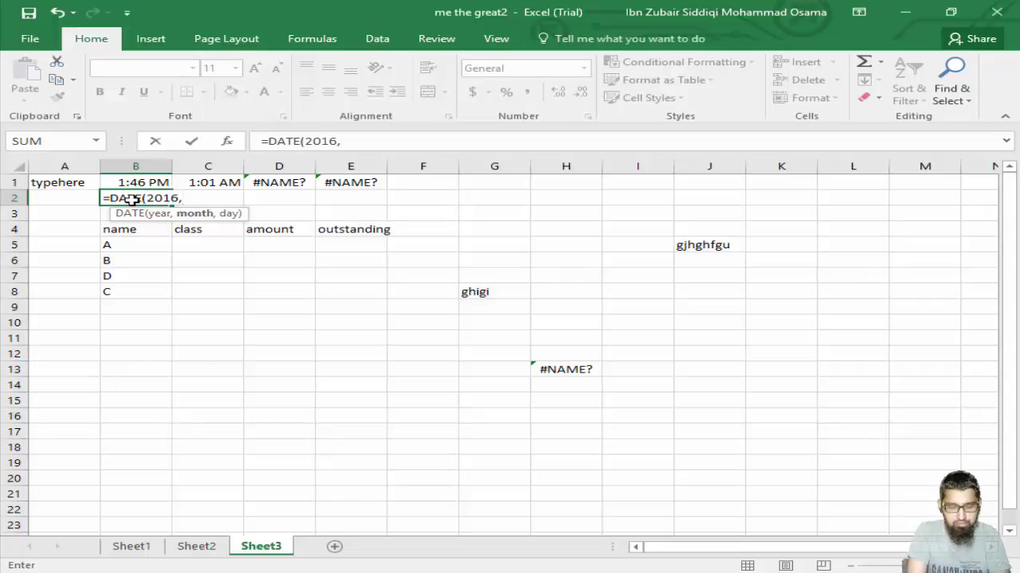
{"action": "type", "text": "10,"}
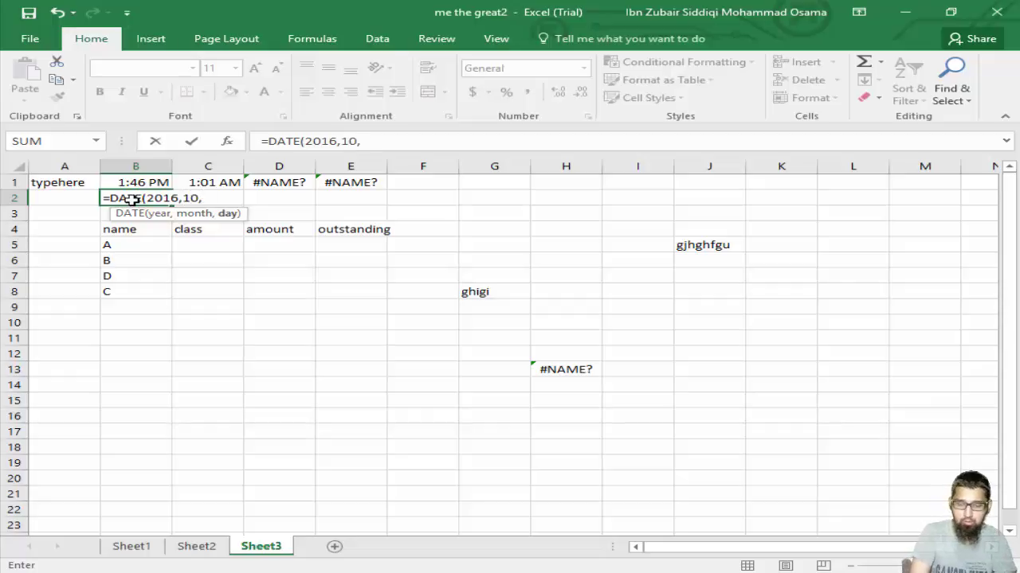
{"action": "type", "text": "22"}
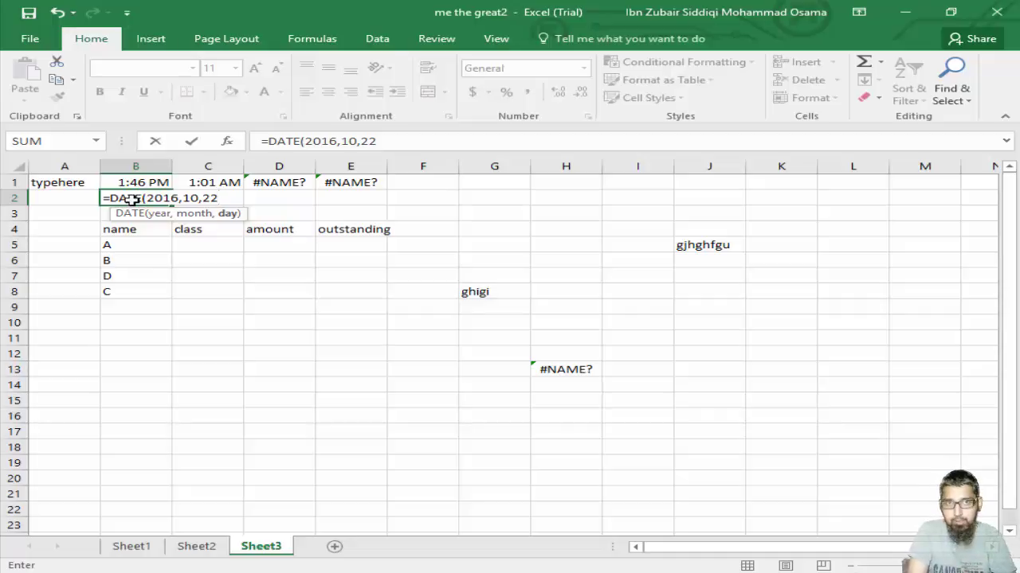
{"action": "key", "text": "Return"}
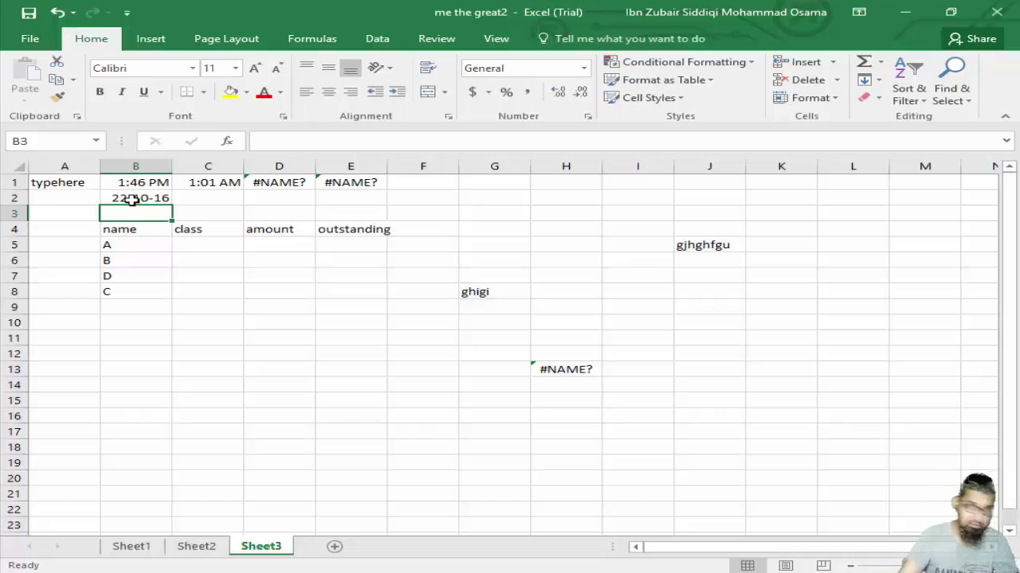
Step: Enter the incomplete formula =d in cell C2
{"action": "left_click", "coordinate": [196, 198]}
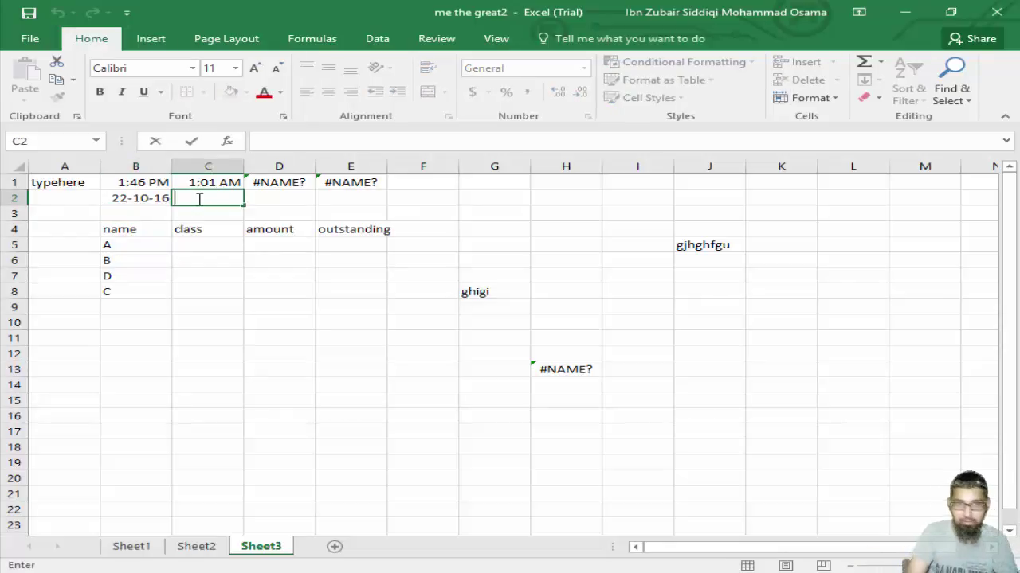
{"action": "type", "text": "=d"}
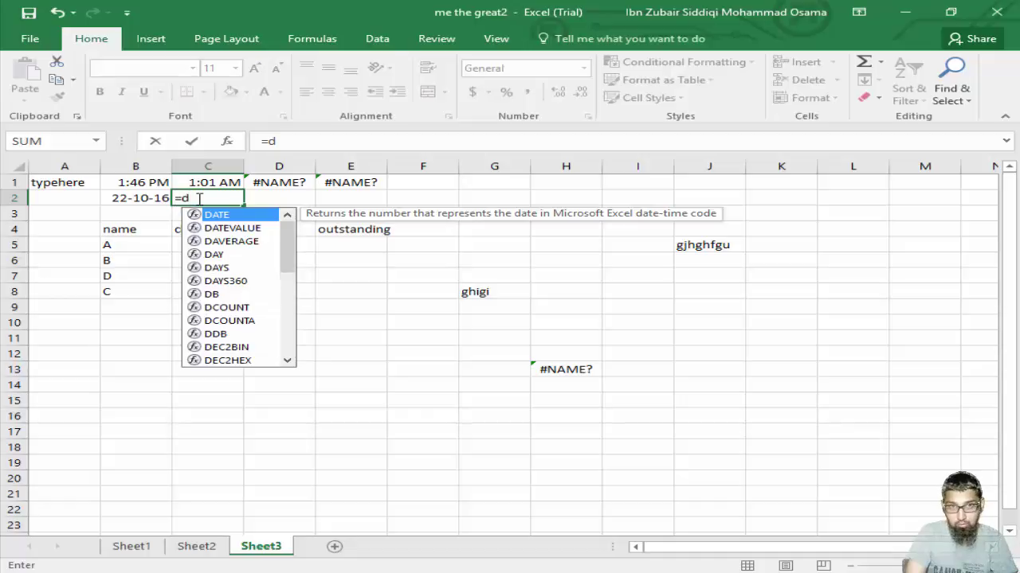
{"action": "key", "text": "Return"}
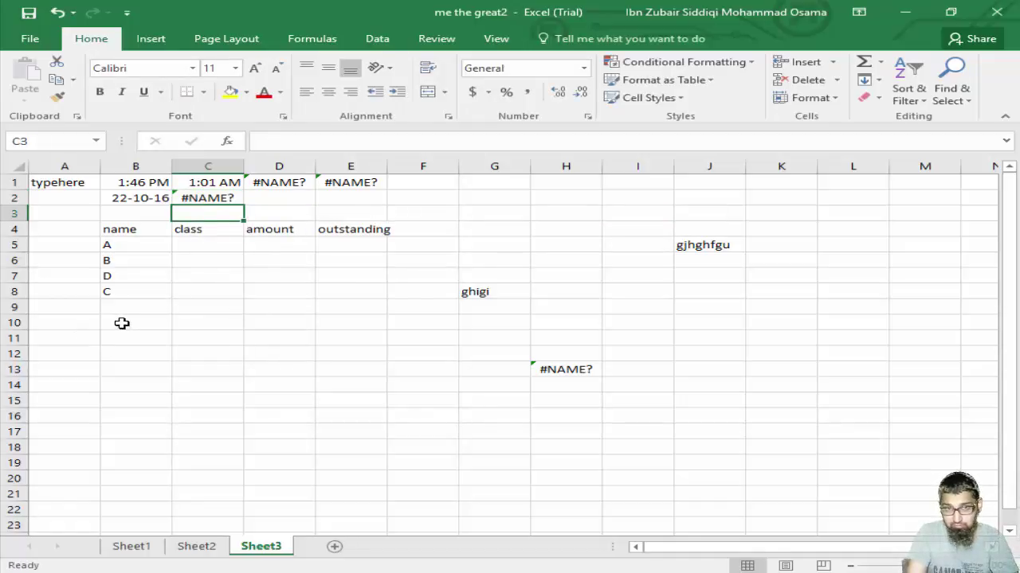
{"action": "left_click", "coordinate": [280, 196]}
{"action": "key", "text": "BackSpace"}
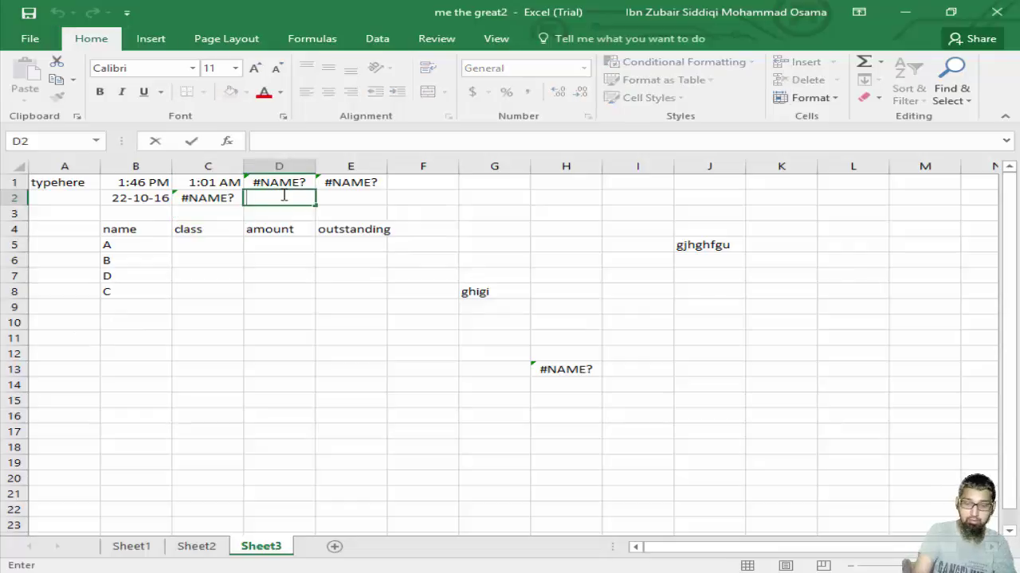
{"action": "type", "text": "=d"}
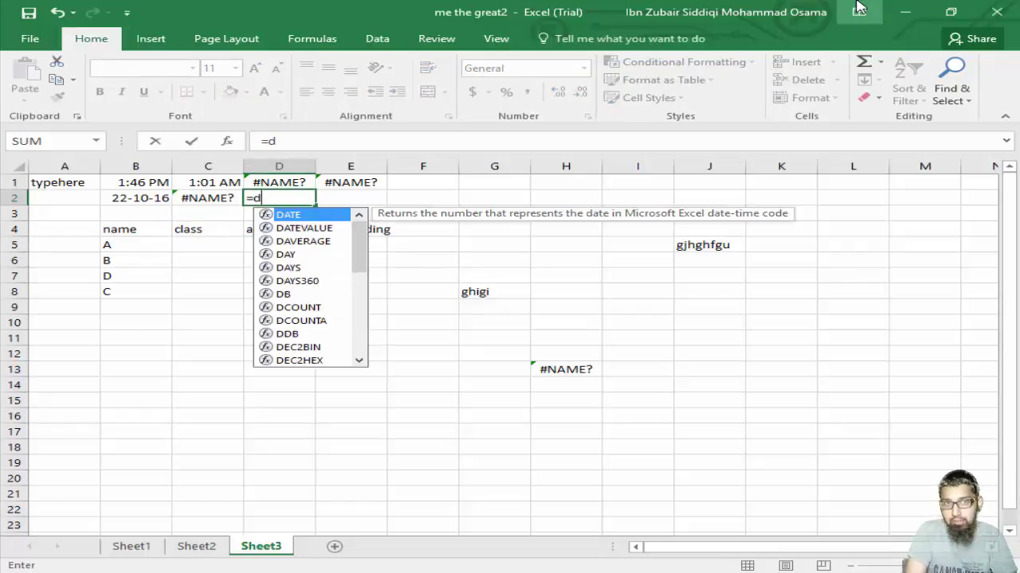
{"action": "key", "text": "Tab"}
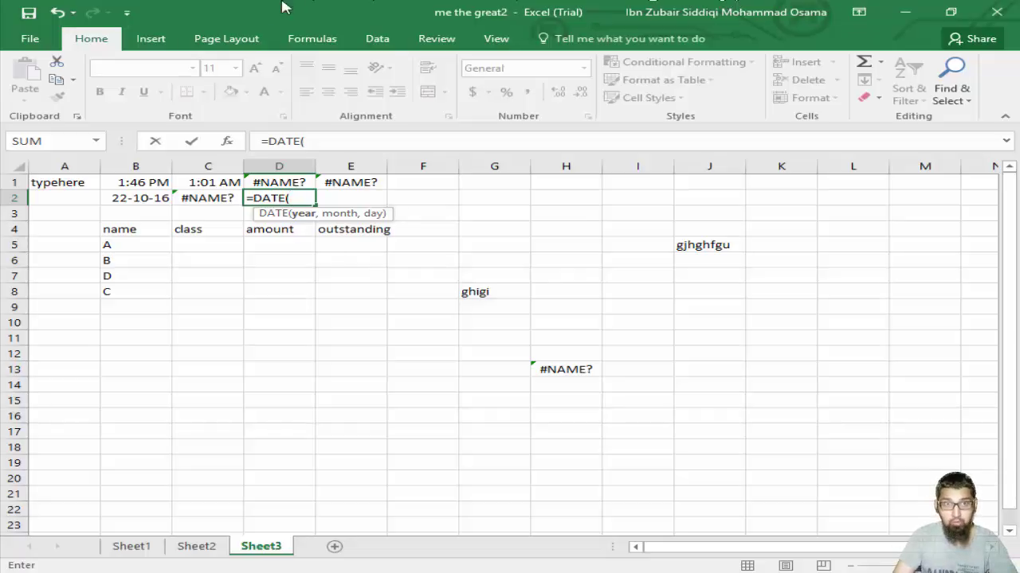
{"action": "left_click", "coordinate": [145, 215]}
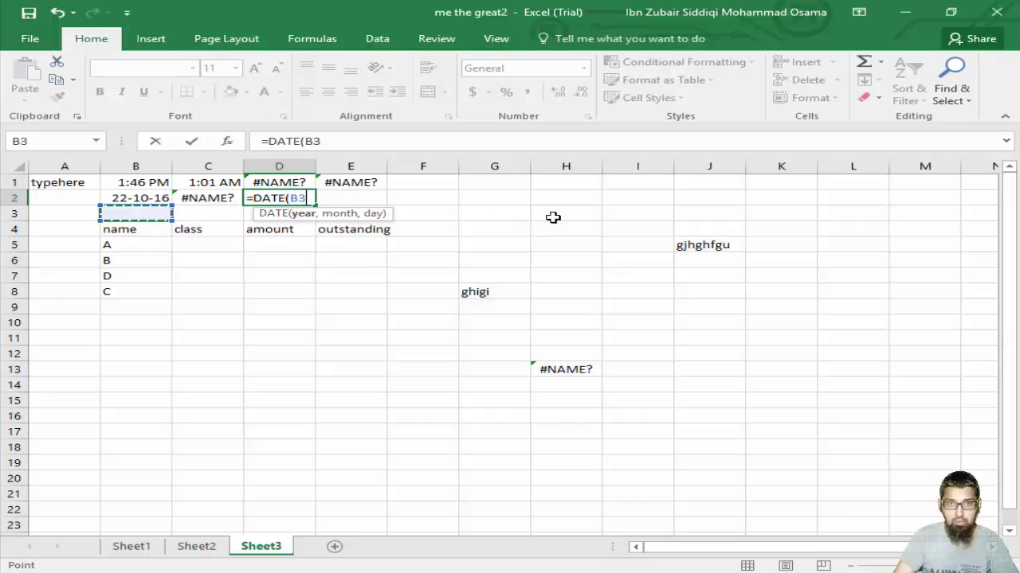
{"action": "double_click", "coordinate": [301, 194]}
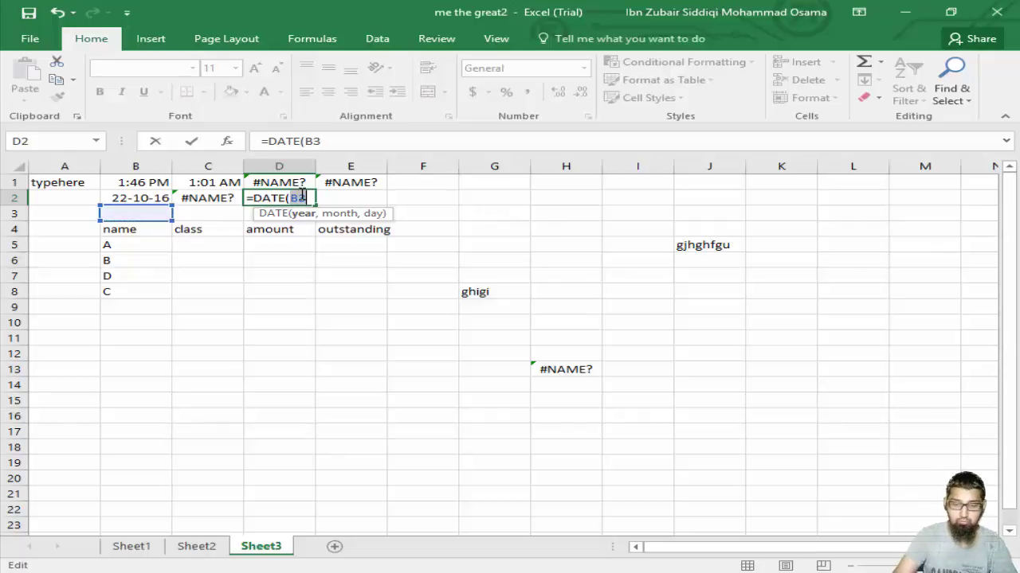
{"action": "key", "text": "Escape"}
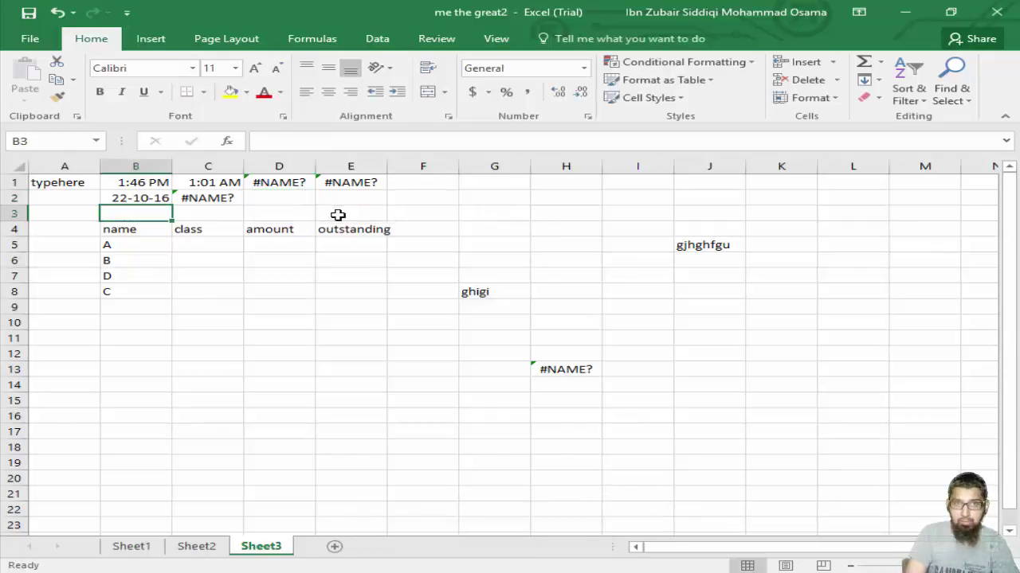
{"action": "type", "text": "="}
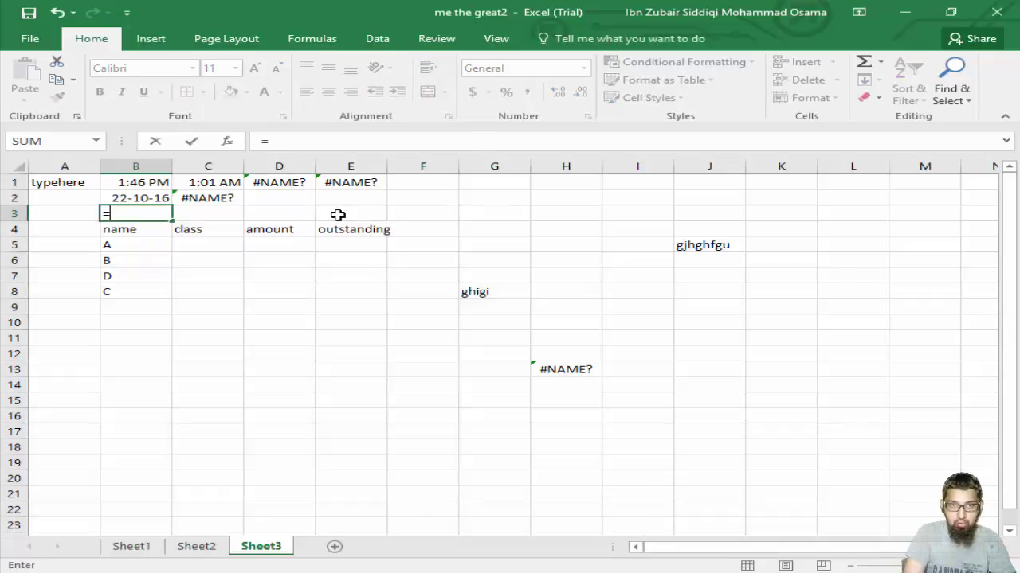
{"action": "type", "text": "da"}
{"action": "key", "text": "Tab"}
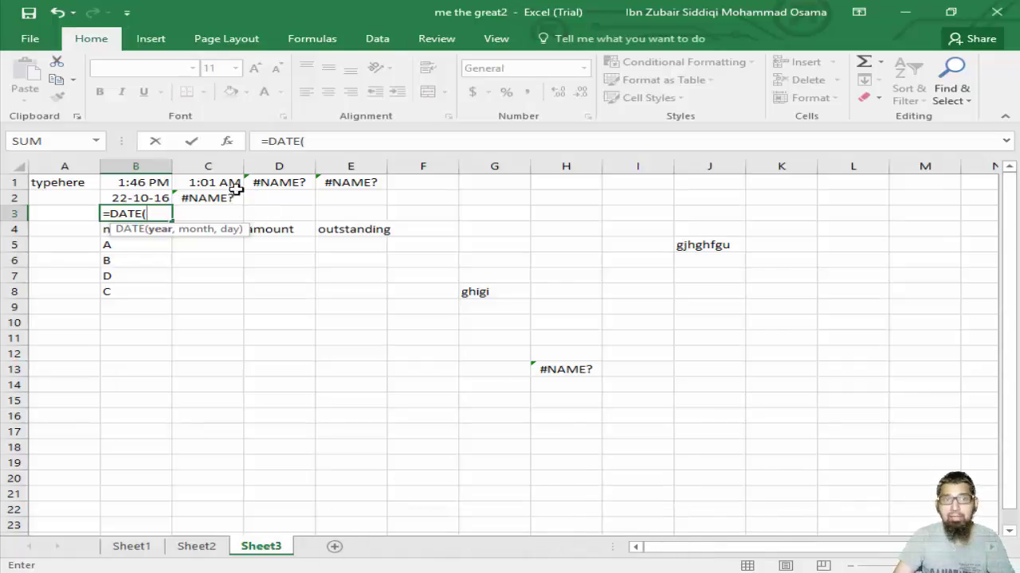
{"action": "left_click", "coordinate": [127, 325]}
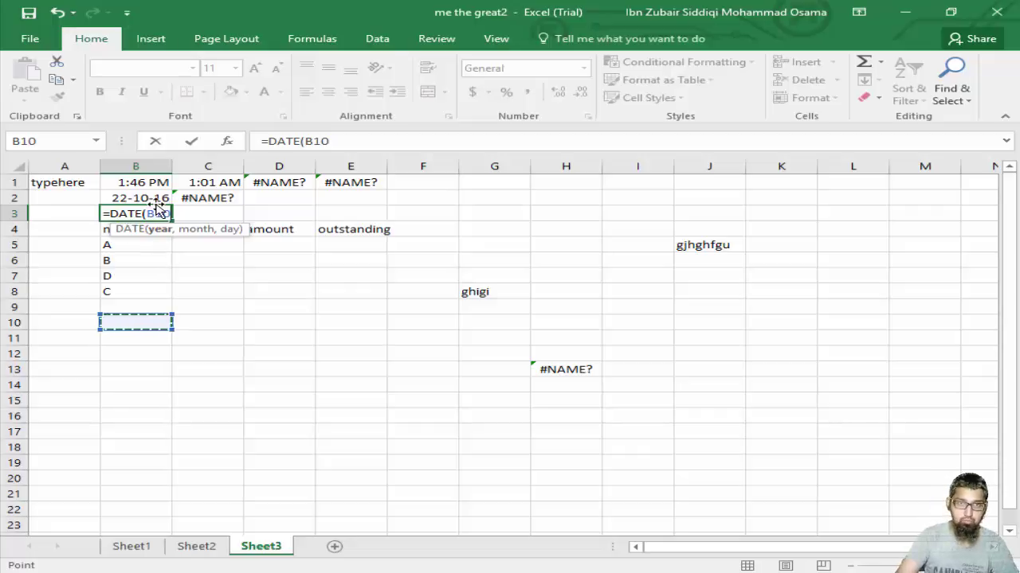
{"action": "key", "text": "BackSpace"}
{"action": "key", "text": "BackSpace"}
{"action": "key", "text": "BackSpace"}
{"action": "key", "text": "BackSpace"}
{"action": "key", "text": "BackSpace"}
{"action": "key", "text": "BackSpace"}
{"action": "key", "text": "BackSpace"}
{"action": "key", "text": "BackSpace"}
{"action": "key", "text": "BackSpace"}
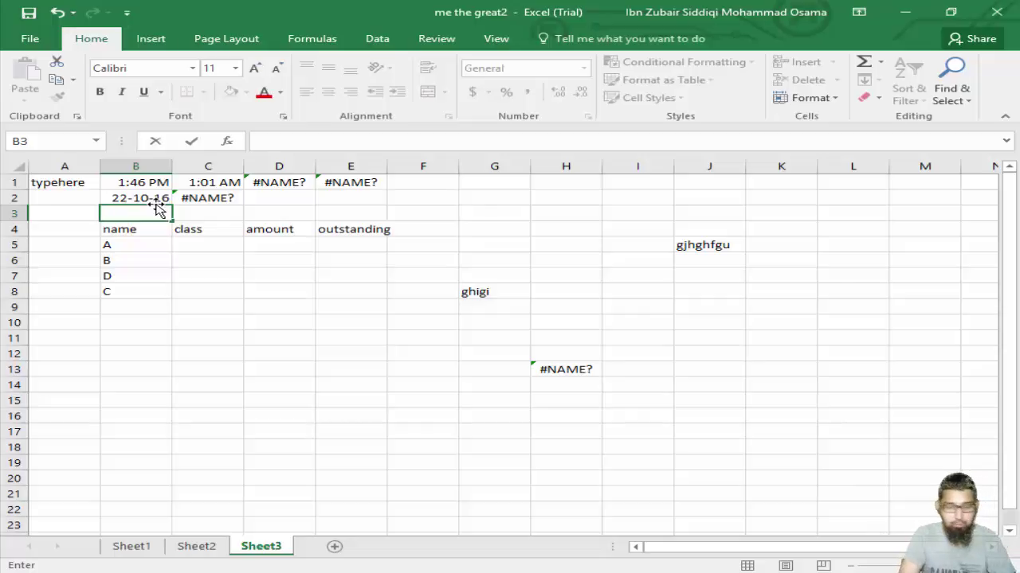
Step: Enter a TODAY formula in cell B3 of Sheet3
{"action": "type", "text": "="}
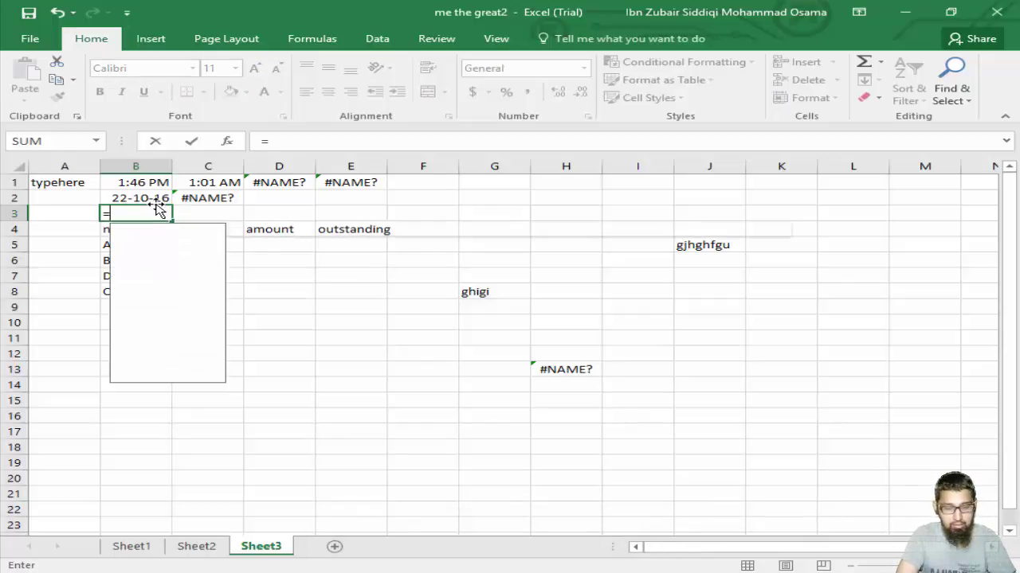
{"action": "type", "text": "to"}
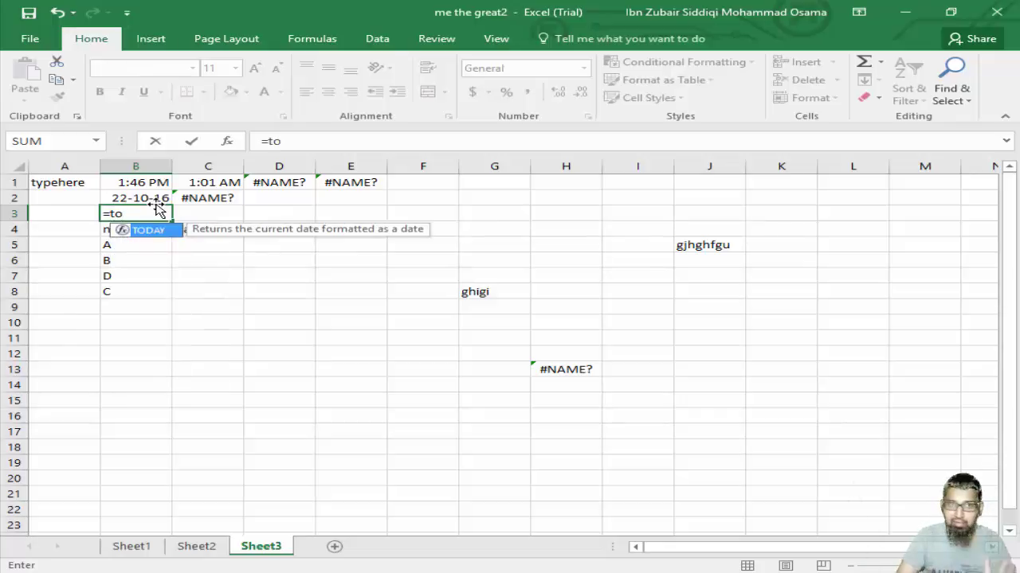
{"action": "key", "text": "Tab"}
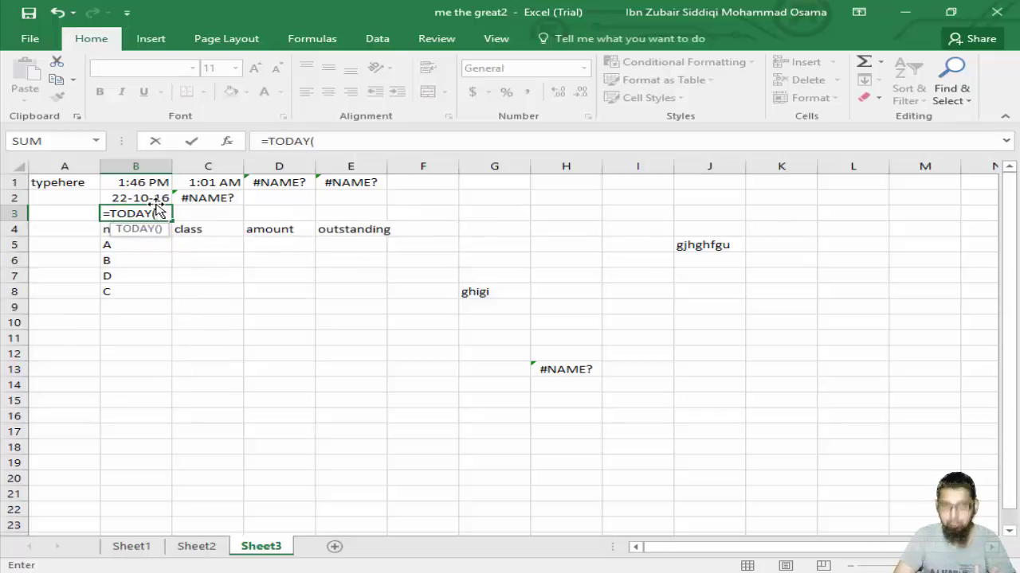
{"action": "key", "text": "Return"}
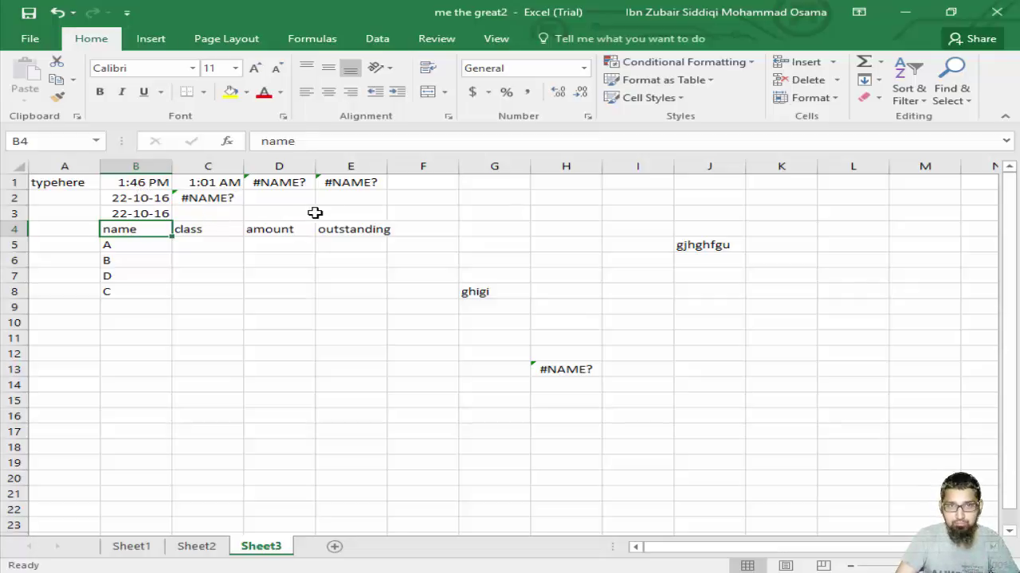
Step: Enter the incomplete formula =now, without parentheses, in cell C3
{"action": "left_click", "coordinate": [210, 216]}
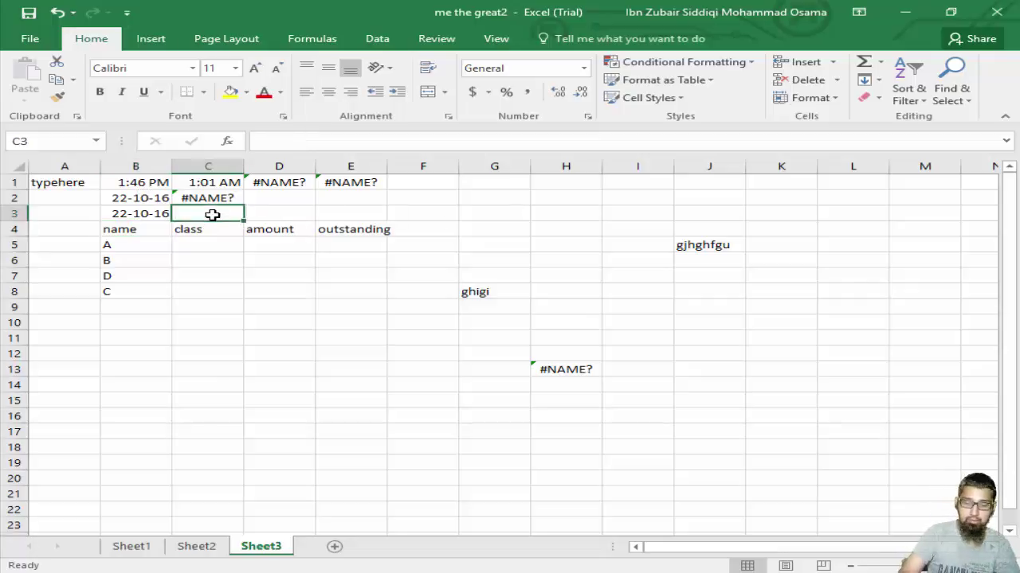
{"action": "type", "text": "="}
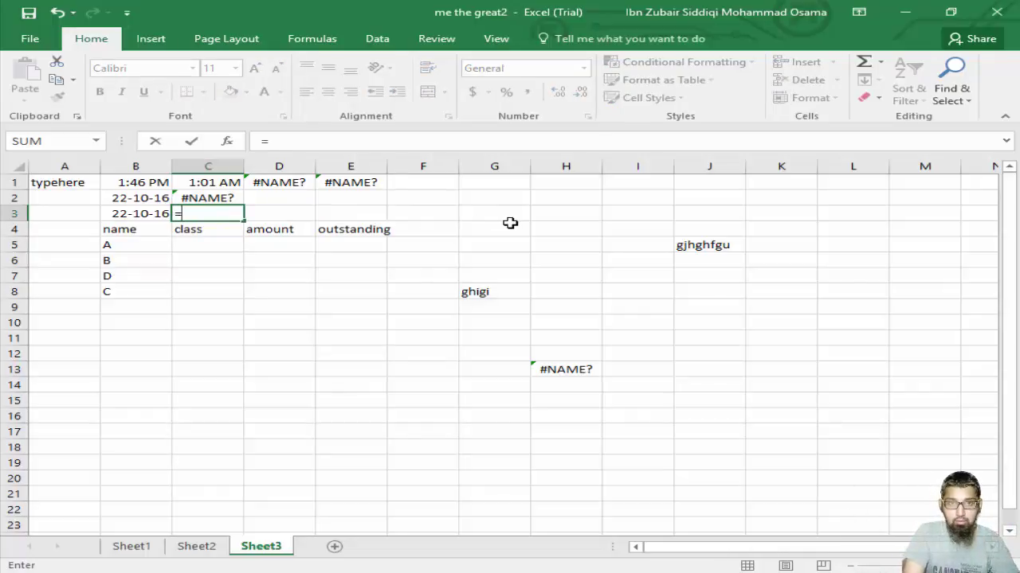
{"action": "type", "text": "no"}
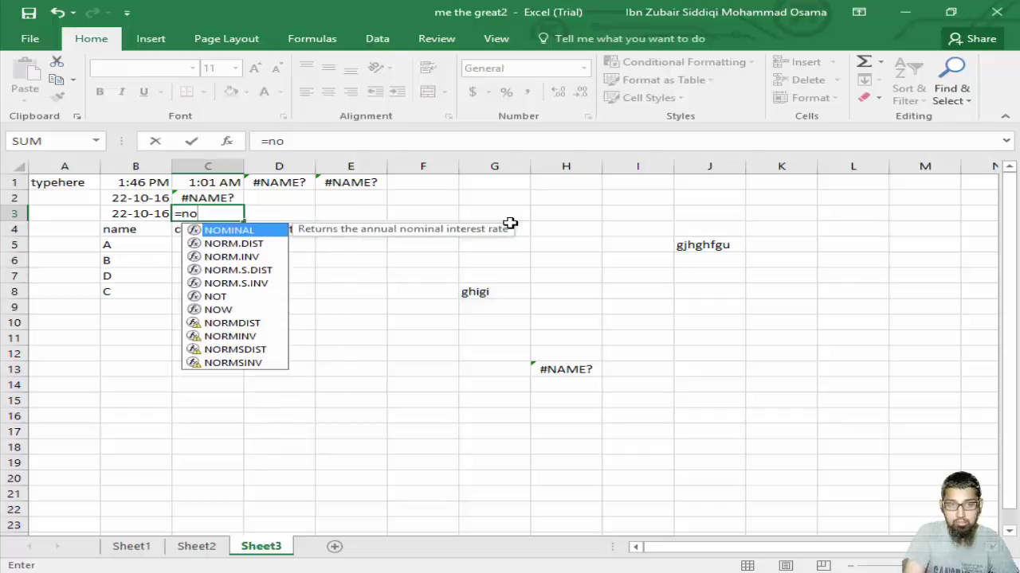
{"action": "type", "text": "w"}
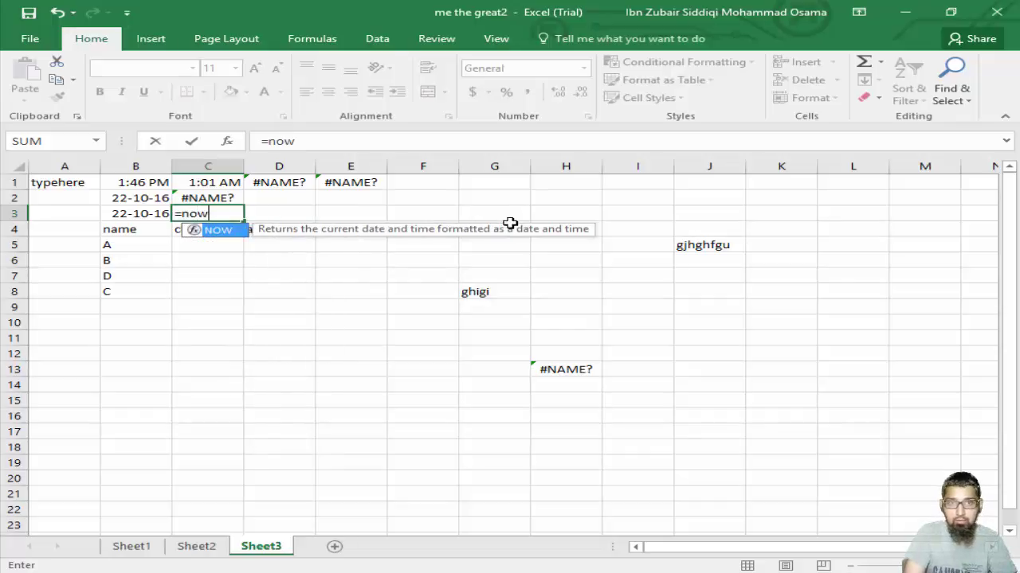
{"action": "key", "text": "Return"}
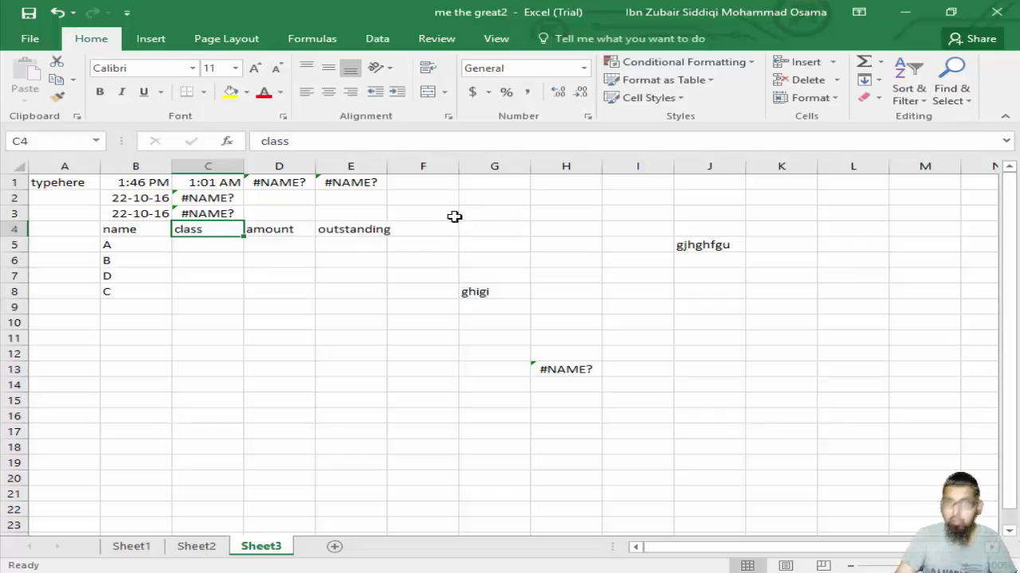
Step: Enter a complete NOW formula in cell D3 to show the current date and time
{"action": "left_click", "coordinate": [270, 211]}
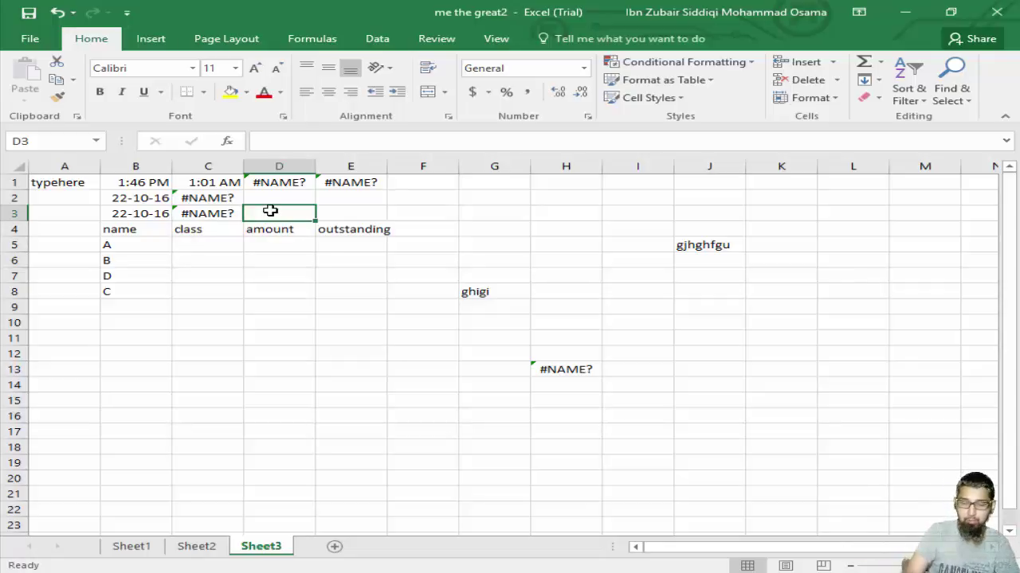
{"action": "double_click", "coordinate": [270, 211]}
{"action": "type", "text": "="}
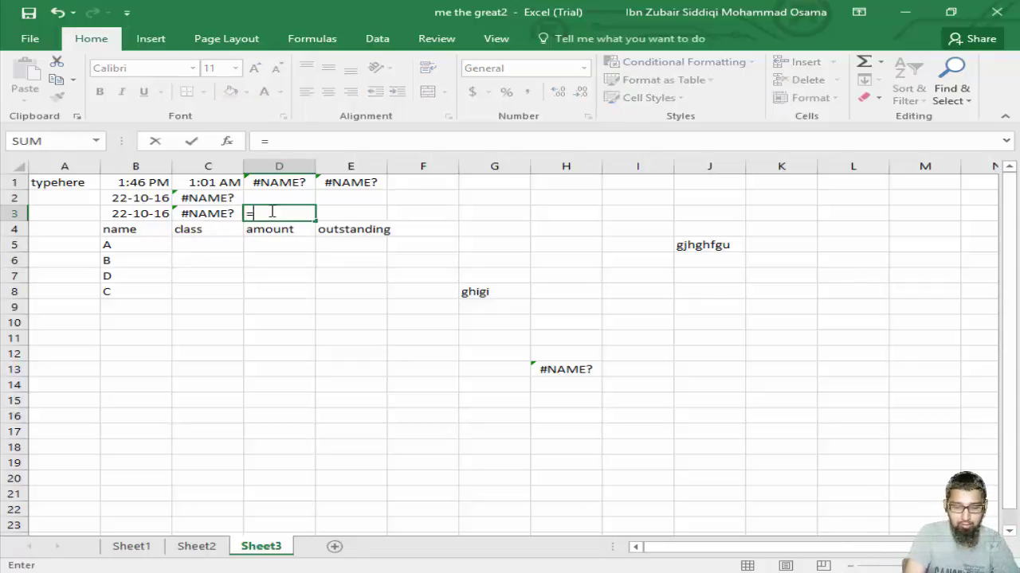
{"action": "type", "text": "now"}
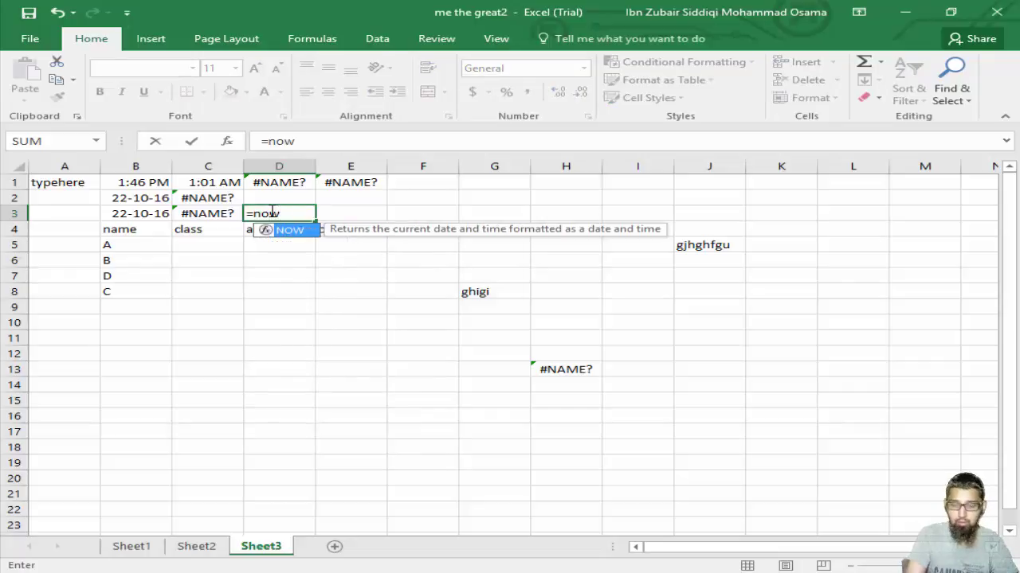
{"action": "key", "text": "Tab"}
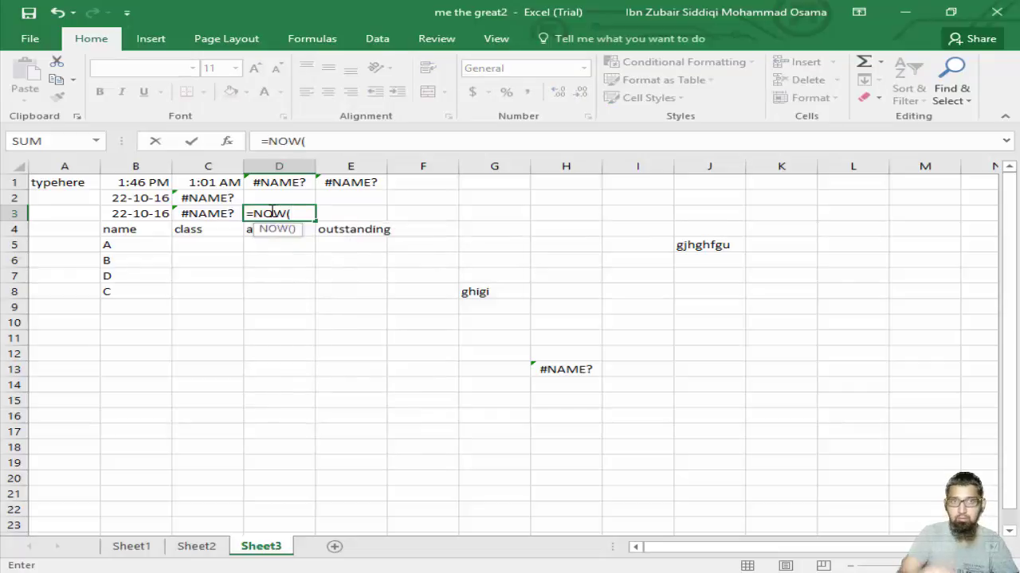
{"action": "key", "text": "Return"}
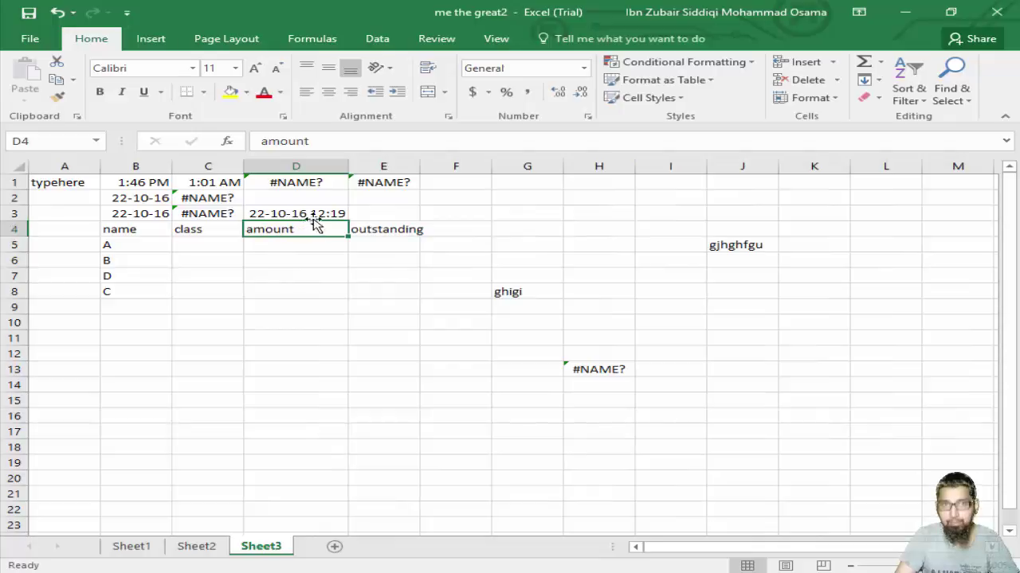
{"action": "left_click_drag", "start_coordinate": [406, 199], "coordinate": [392, 220]}
{"action": "left_click", "coordinate": [435, 219]}
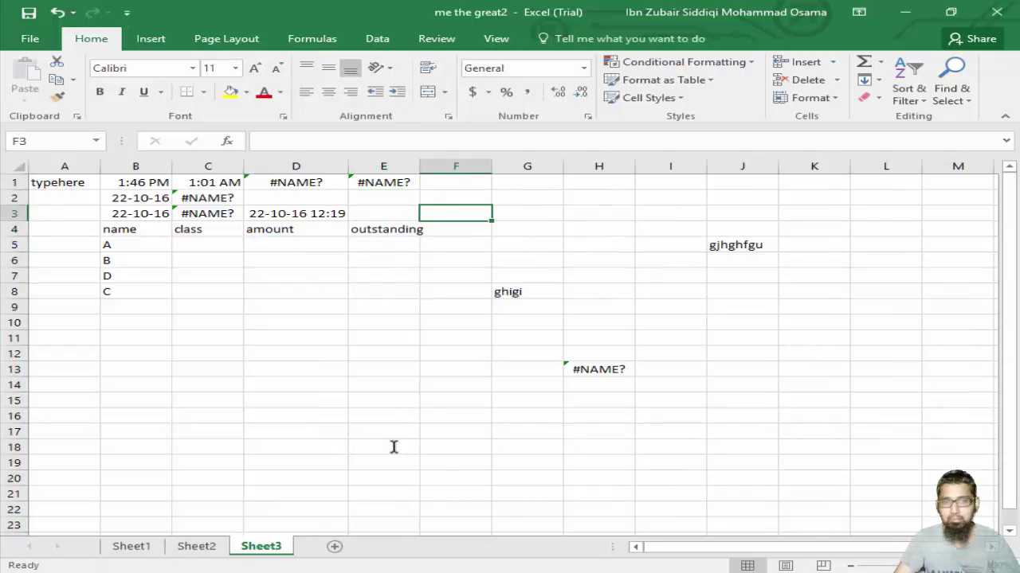
Step: Switch to the PDF textbook in Acrobat Reader and read on through NOW and TODAY to entering the same data on several worksheets
{"action": "key", "text": "alt+Tab"}
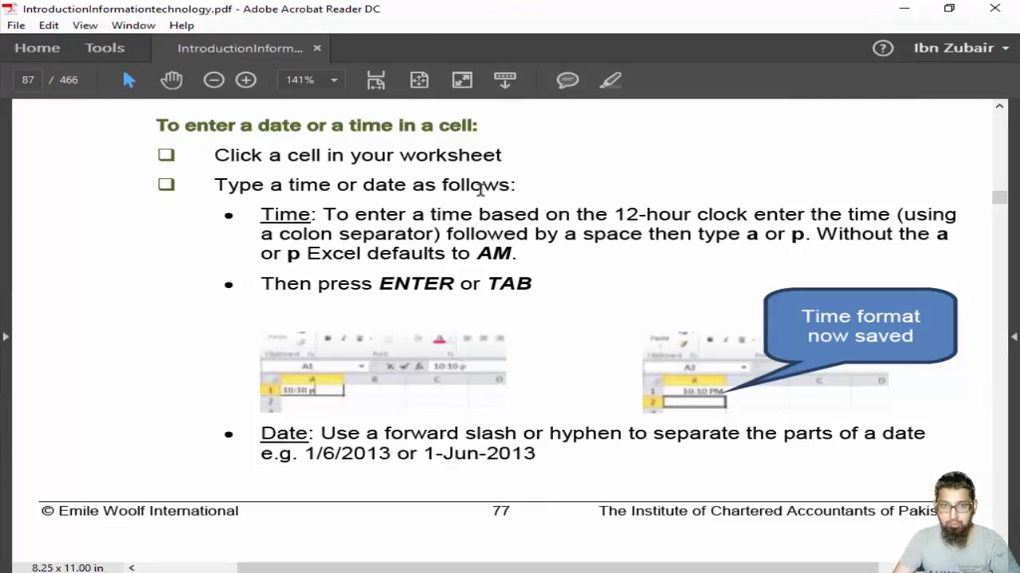
{"action": "scroll", "coordinate": [464, 176], "scroll_direction": "down", "scroll_amount": 5}
{"action": "scroll", "coordinate": [464, 176], "scroll_direction": "down", "scroll_amount": 8}
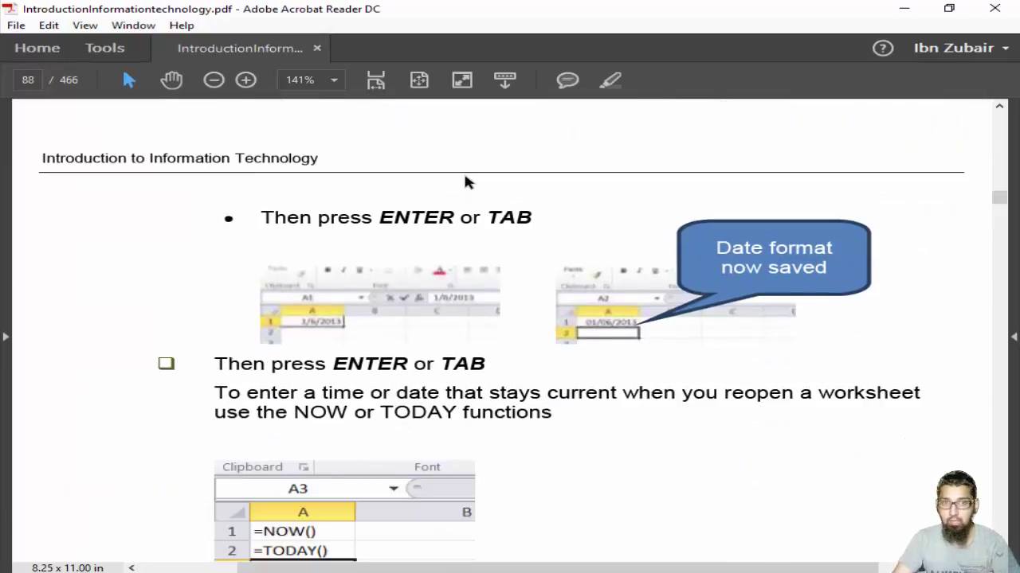
{"action": "scroll", "coordinate": [466, 182], "scroll_direction": "down", "scroll_amount": 5}
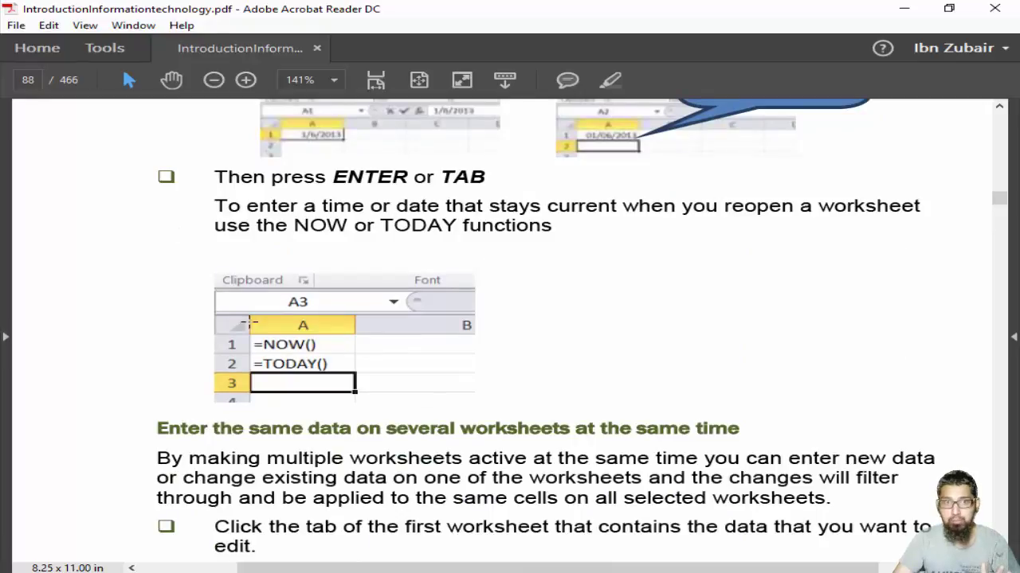
{"action": "scroll", "coordinate": [529, 271], "scroll_direction": "down", "scroll_amount": 7}
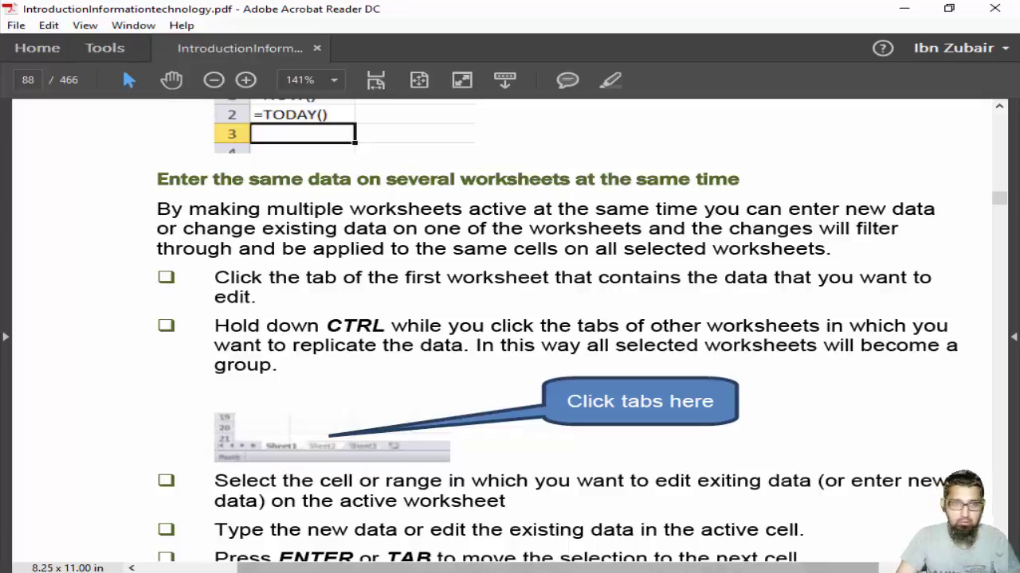
Step: Switch back to Excel and clear cell A1 on the grouped worksheets Sheet4, Sheet1 and Sheet2
{"action": "key", "text": "alt+Tab"}
{"action": "scroll", "coordinate": [238, 290], "scroll_direction": "up", "scroll_amount": 2}
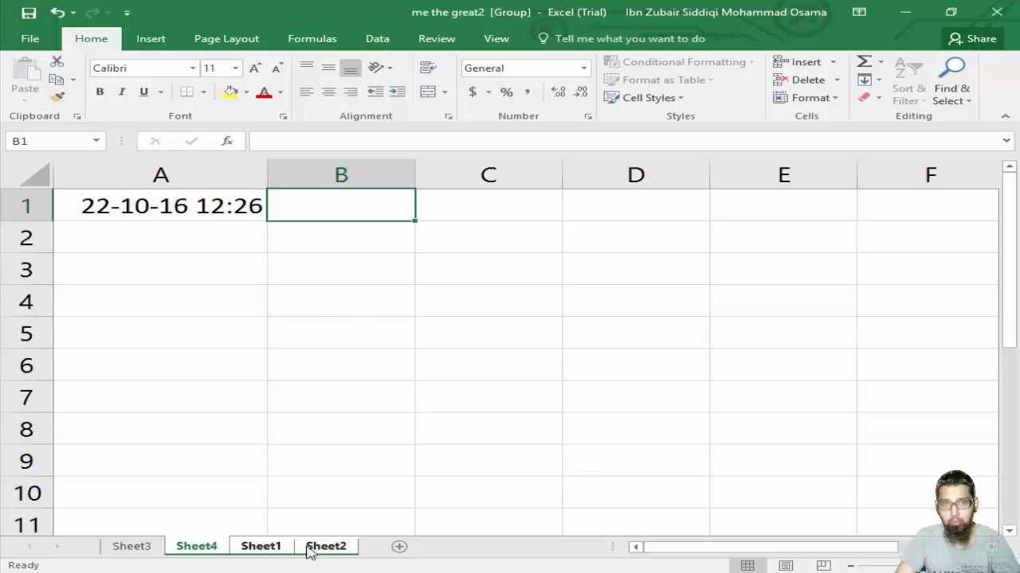
{"action": "scroll", "coordinate": [269, 531], "scroll_direction": "down", "scroll_amount": 2}
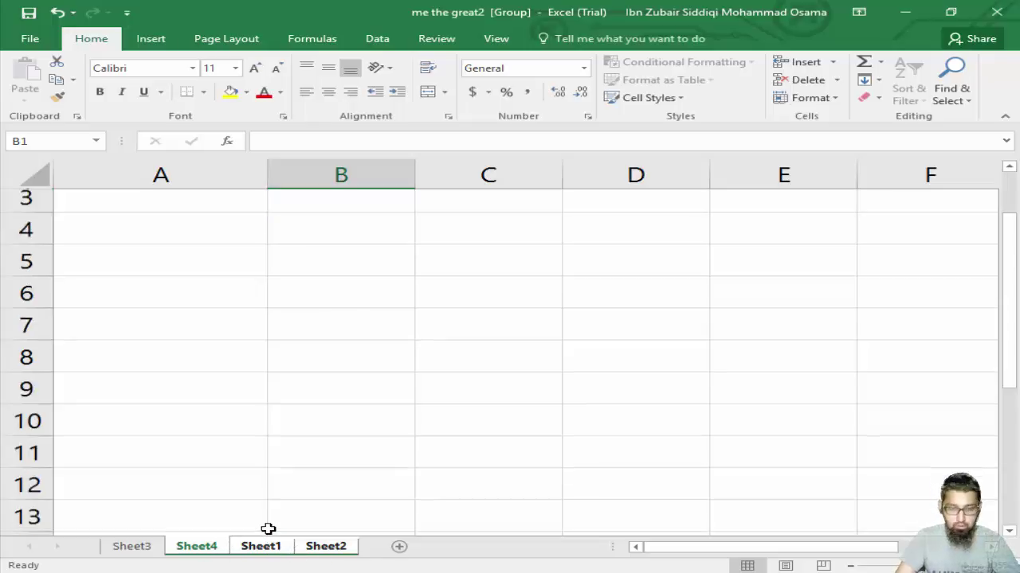
{"action": "scroll", "coordinate": [203, 424], "scroll_direction": "up", "scroll_amount": 2}
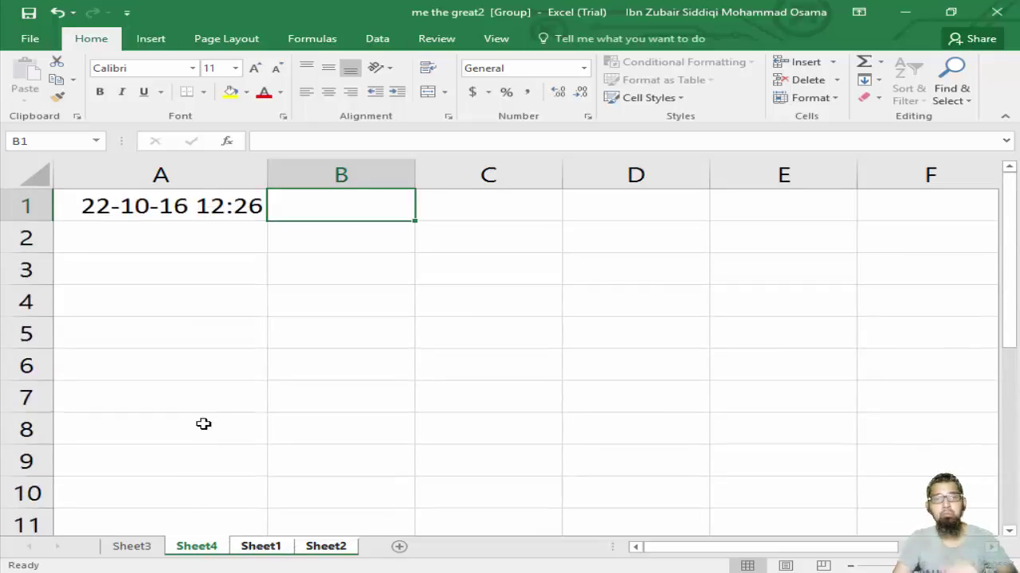
{"action": "key", "text": "Left"}
{"action": "key", "text": "Delete"}
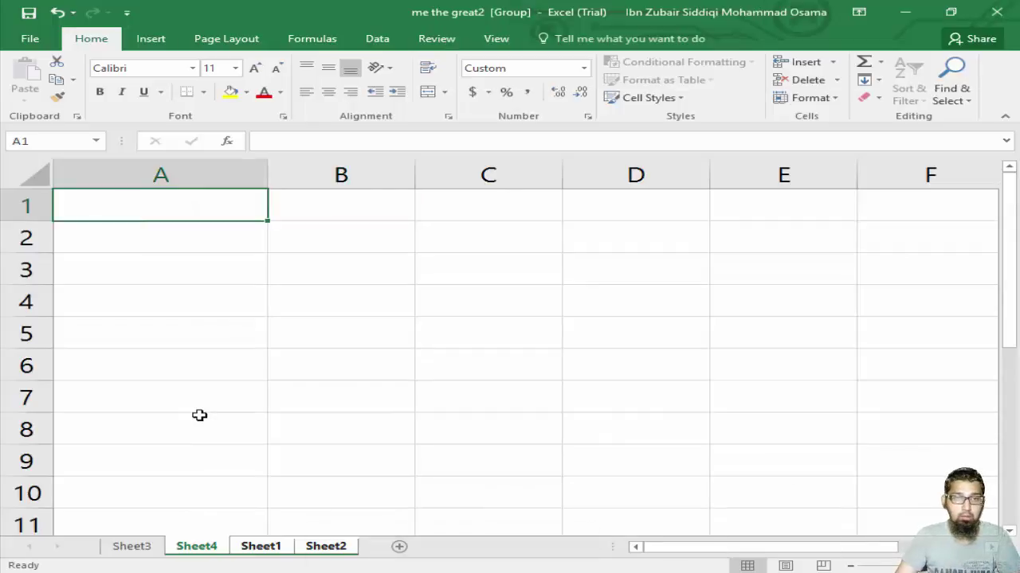
{"action": "left_click", "coordinate": [228, 385]}
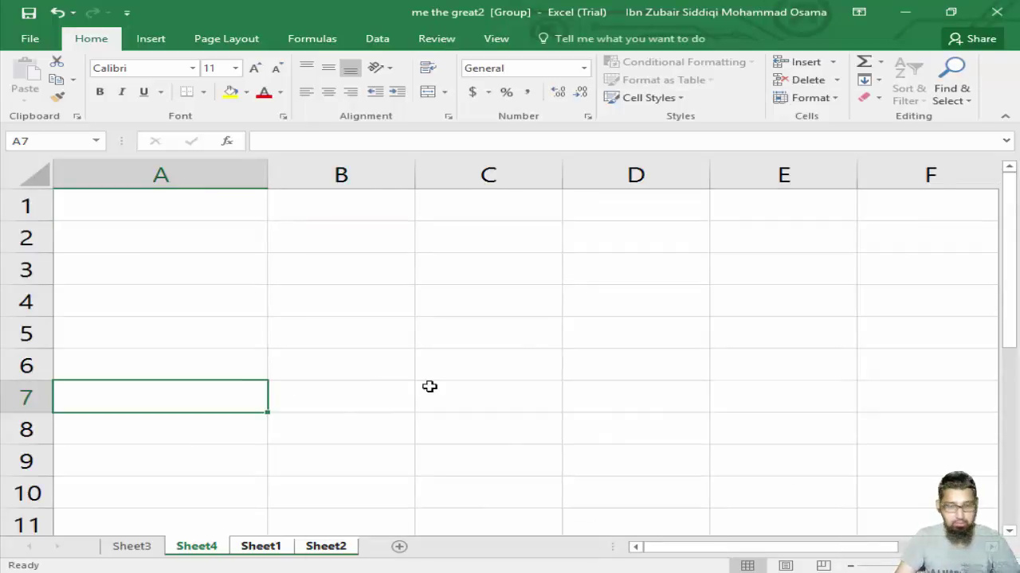
{"action": "key", "text": "ctrl"}
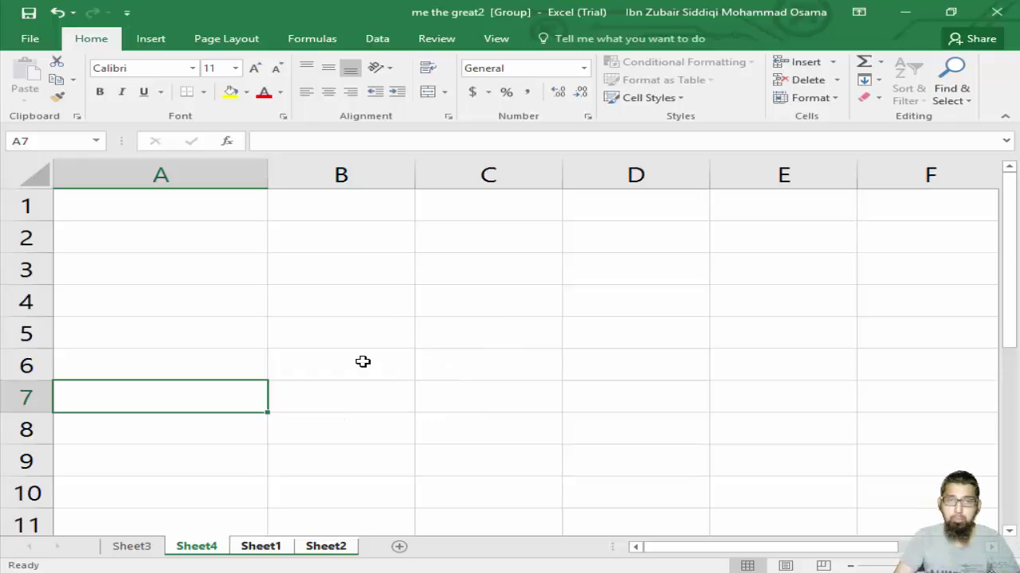
Step: Move the on-screen keyboard clear of the sheet names and group Sheet1 and Sheet2 with Sheet4
{"action": "left_click", "coordinate": [289, 326]}
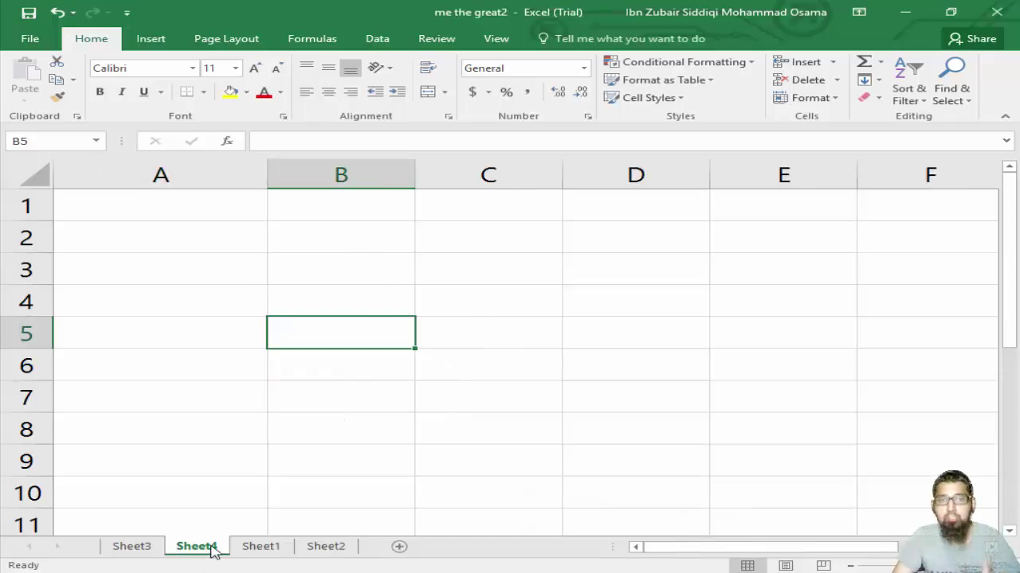
{"action": "left_click", "coordinate": [257, 549], "text": "ctrl"}
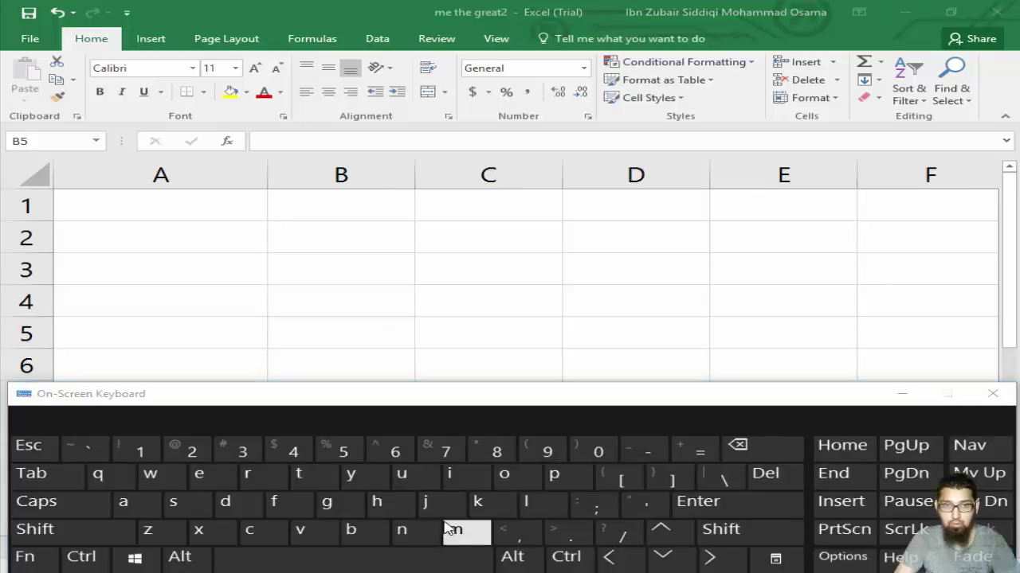
{"action": "left_click_drag", "start_coordinate": [432, 393], "coordinate": [426, 164]}
{"action": "left_click", "coordinate": [72, 332]}
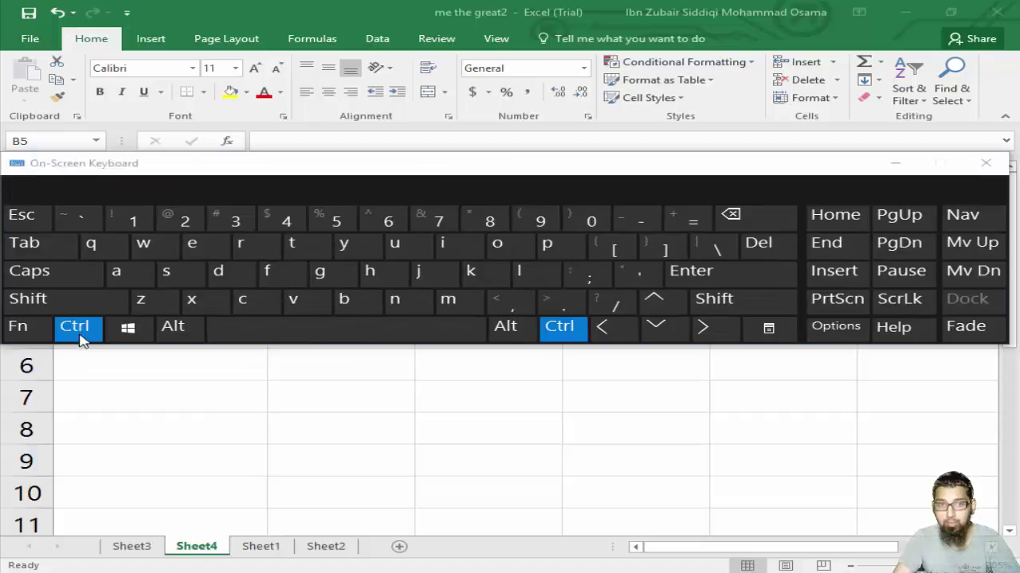
{"action": "left_click", "coordinate": [264, 550]}
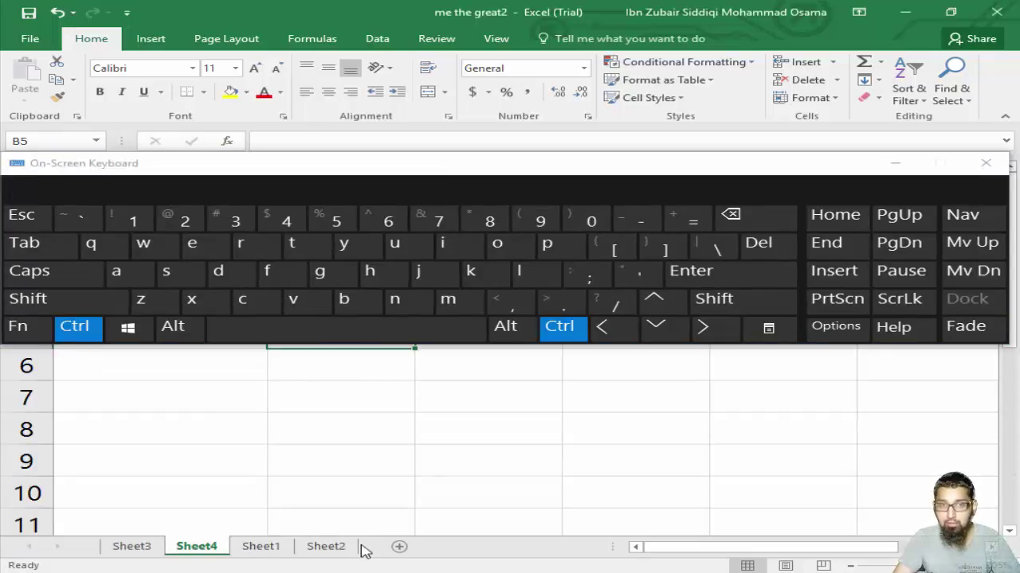
{"action": "left_click", "coordinate": [269, 547], "text": "ctrl"}
{"action": "left_click", "coordinate": [328, 549], "text": "ctrl"}
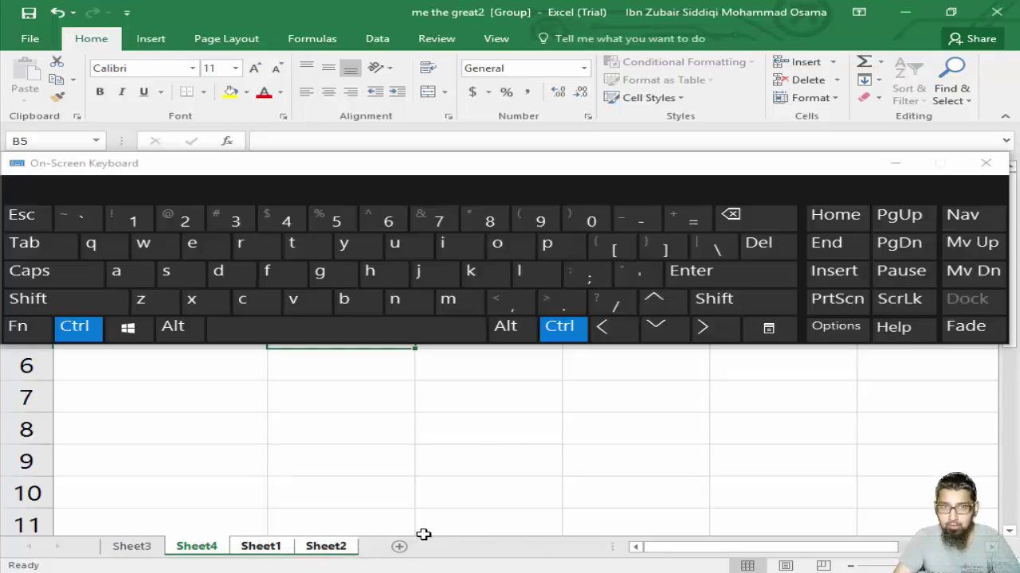
Step: Move the on-screen keyboard off the top rows and enter a NOW formula in cell A1 of the grouped worksheets
{"action": "left_click", "coordinate": [390, 170]}
{"action": "left_click_drag", "start_coordinate": [391, 170], "coordinate": [385, 358]}
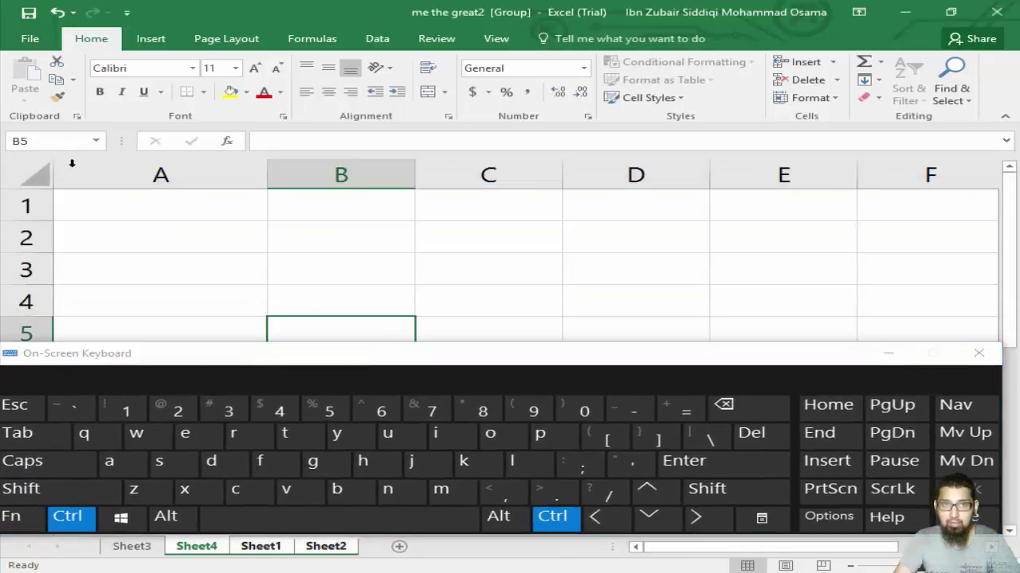
{"action": "left_click", "coordinate": [126, 210]}
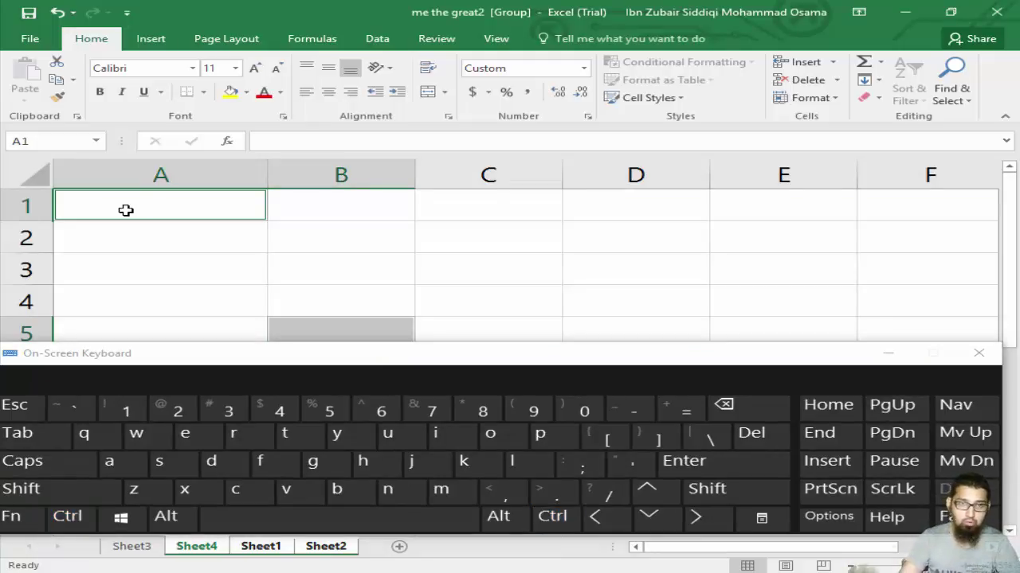
{"action": "left_click", "coordinate": [177, 213]}
{"action": "double_click", "coordinate": [177, 213]}
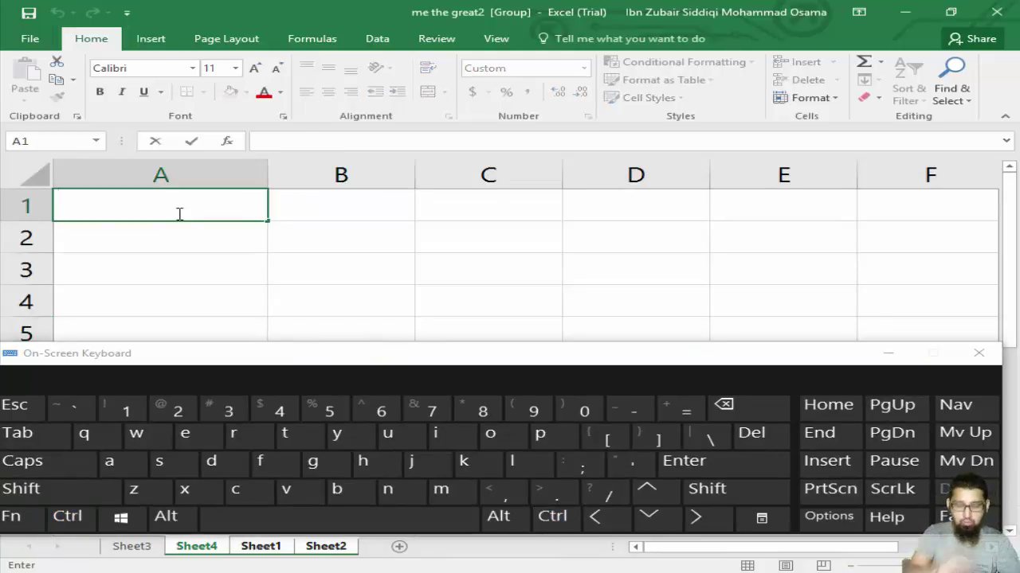
{"action": "type", "text": "="}
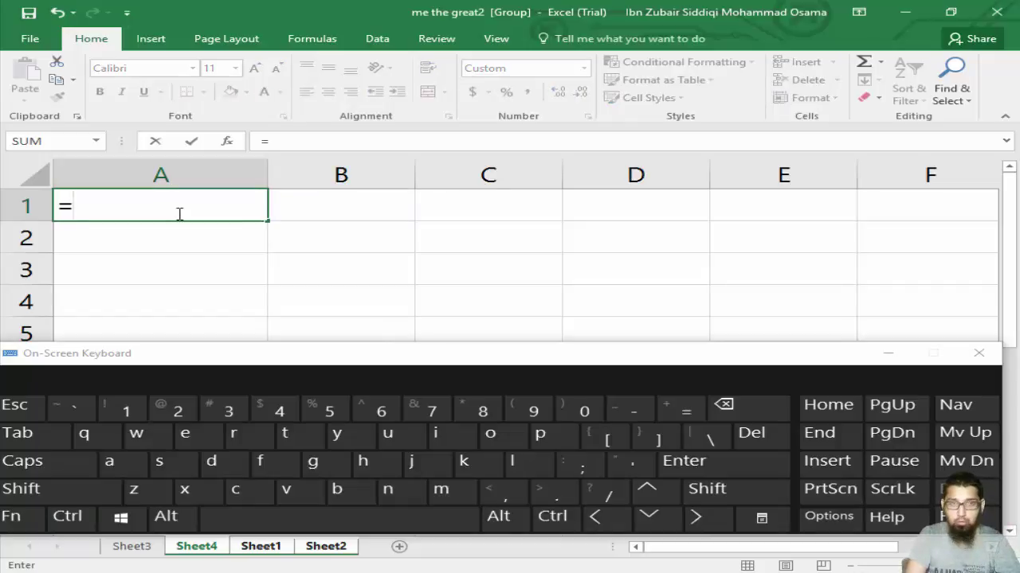
{"action": "type", "text": "now"}
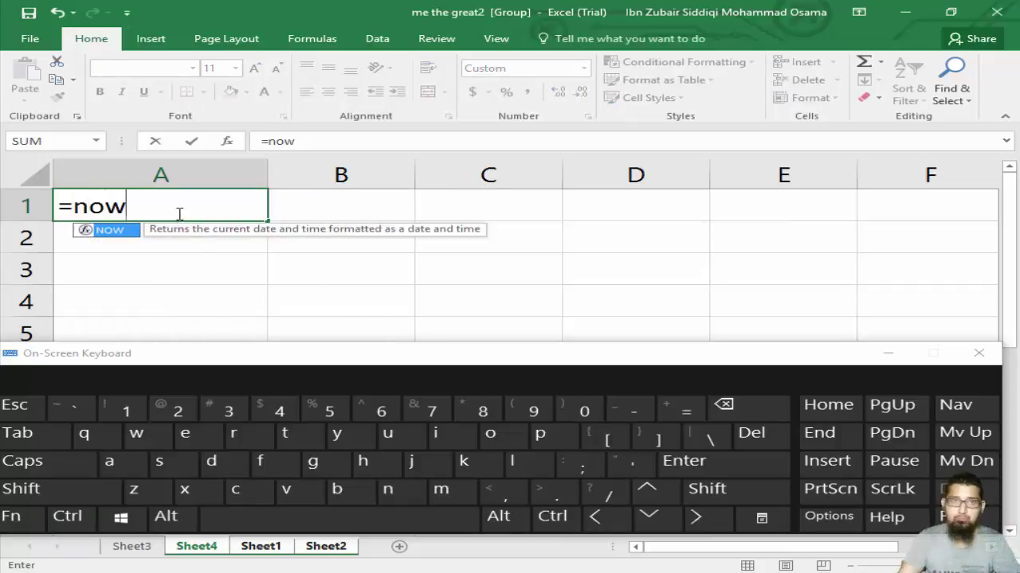
{"action": "key", "text": "Tab"}
{"action": "key", "text": "Tab"}
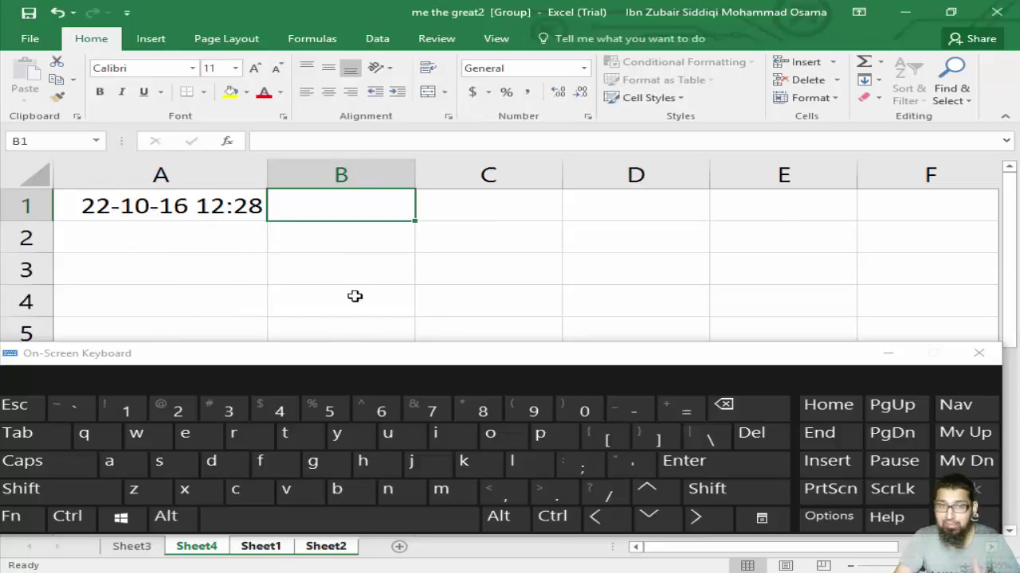
Step: Check cell A1 on Sheet1, Sheet2 and Sheet4 for the grouped NOW entry
{"action": "left_click", "coordinate": [285, 553]}
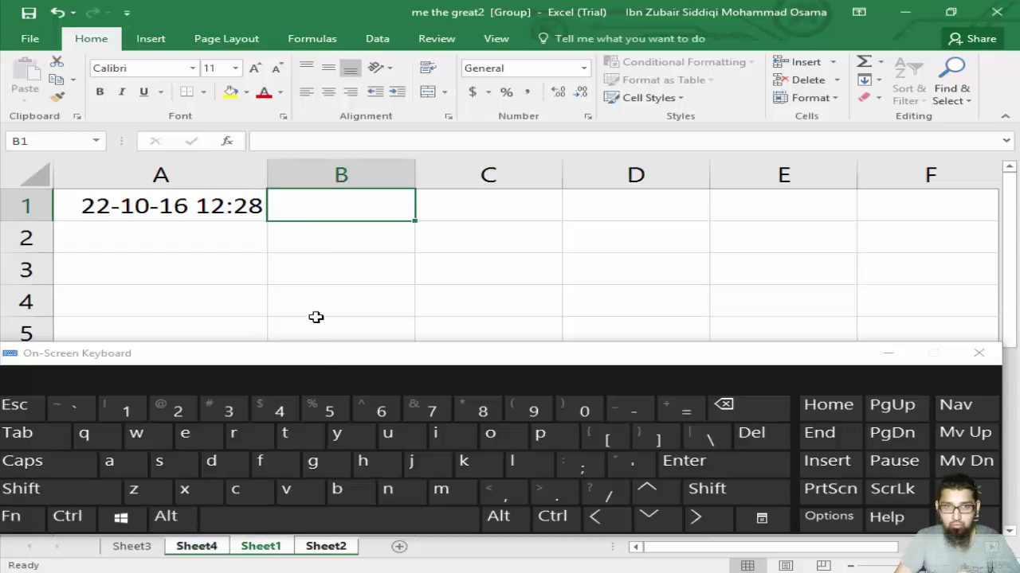
{"action": "scroll", "coordinate": [317, 303], "scroll_direction": "down", "scroll_amount": 2}
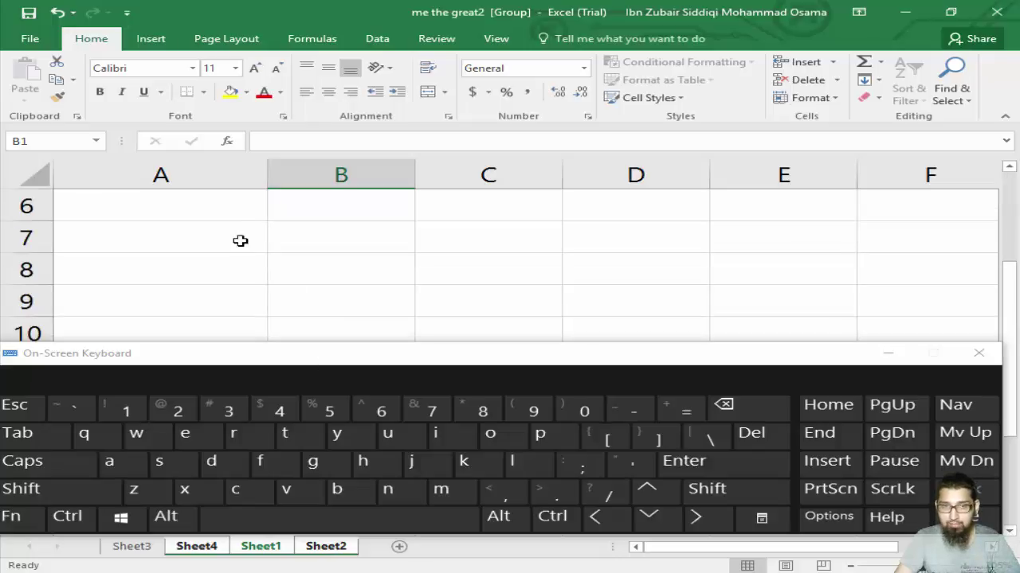
{"action": "scroll", "coordinate": [223, 252], "scroll_direction": "up", "scroll_amount": 2}
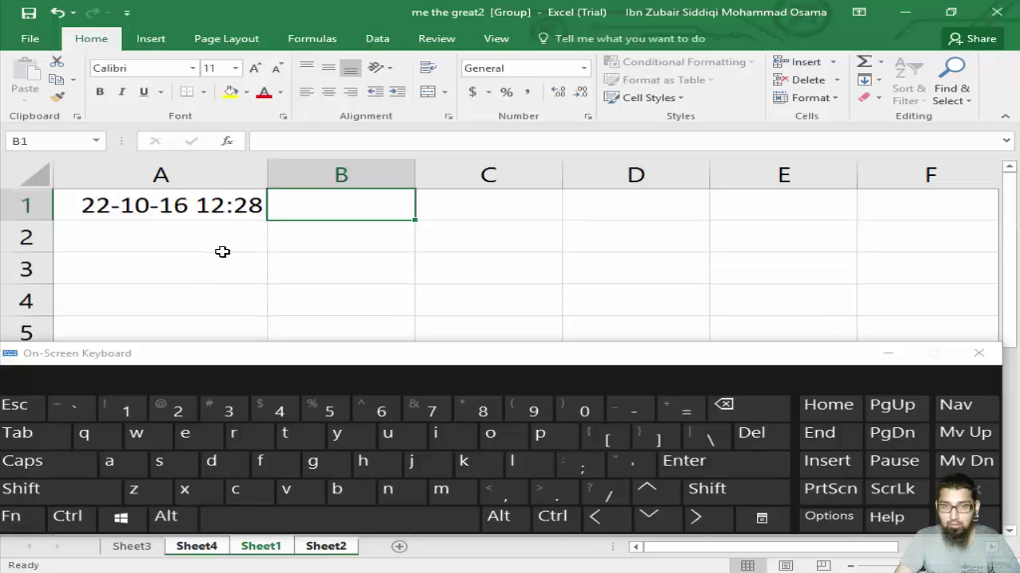
{"action": "left_click", "coordinate": [326, 546]}
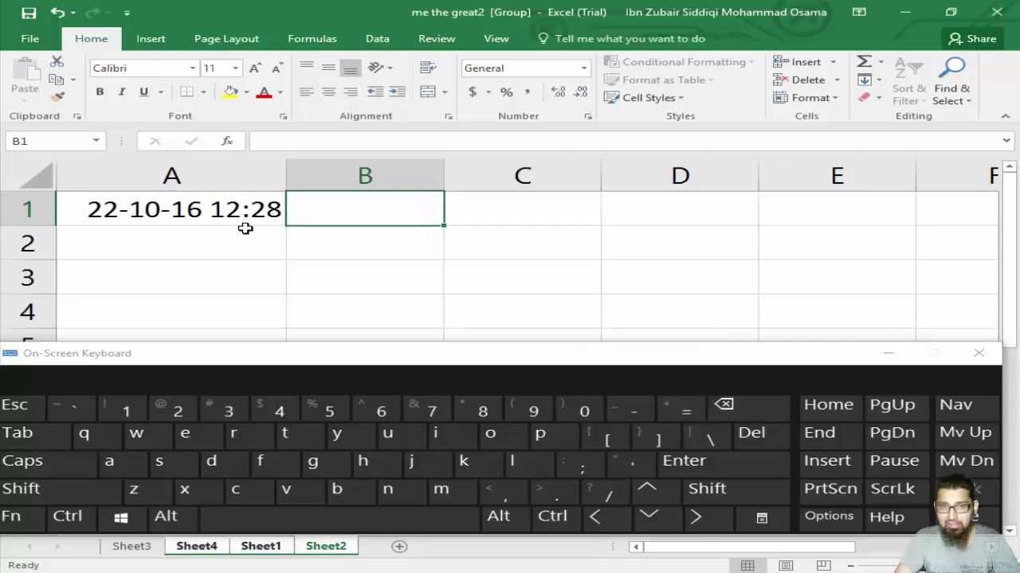
{"action": "left_click", "coordinate": [253, 550]}
{"action": "left_click", "coordinate": [205, 550]}
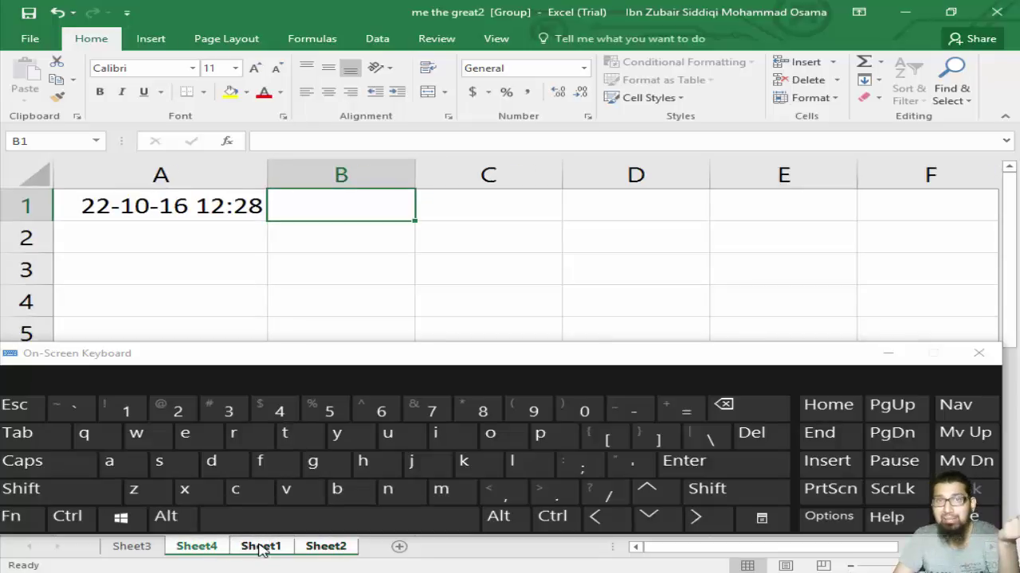
{"action": "left_click", "coordinate": [263, 549], "text": "ctrl"}
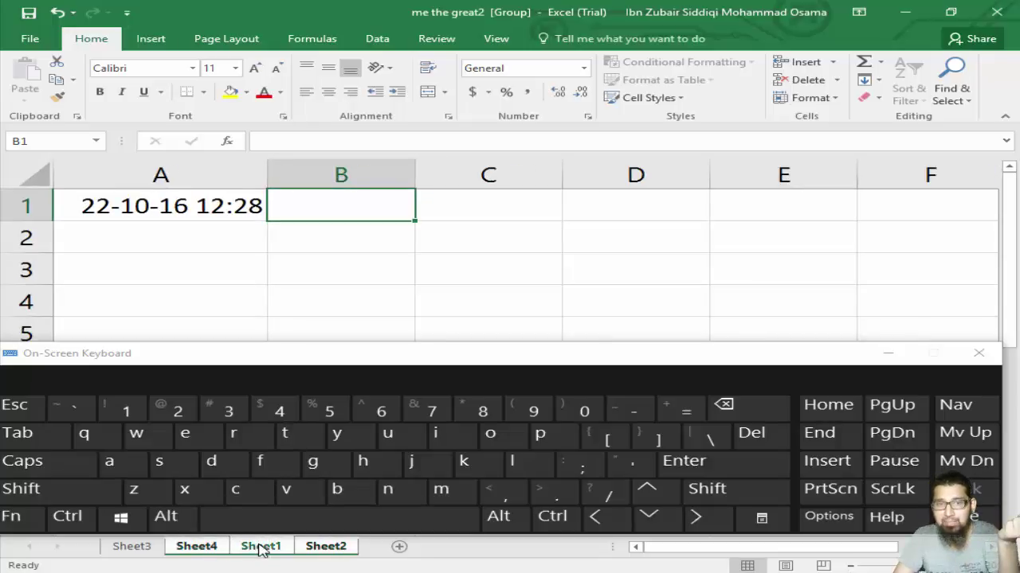
{"action": "left_click", "coordinate": [334, 548], "text": "ctrl"}
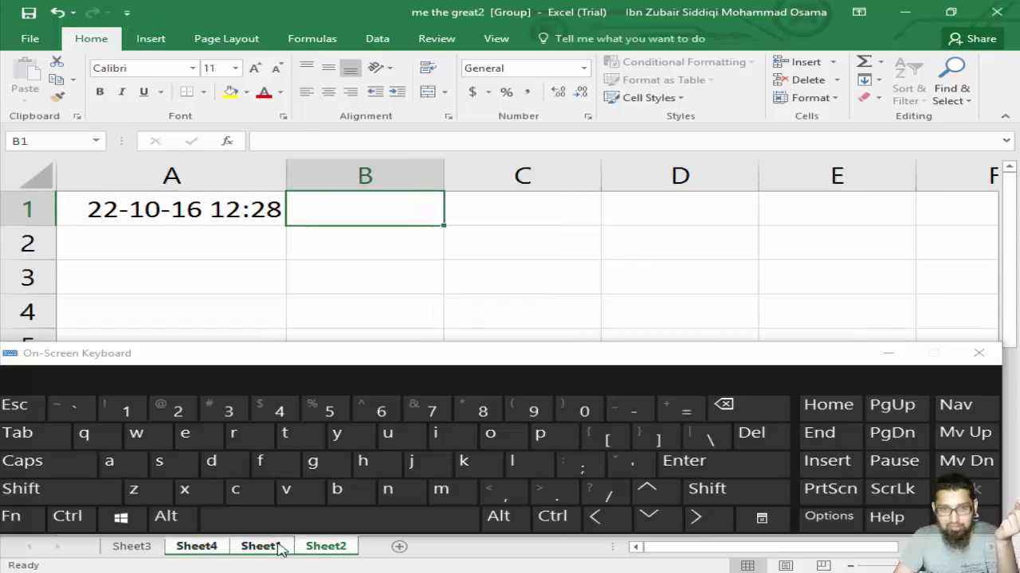
{"action": "left_click", "coordinate": [213, 547]}
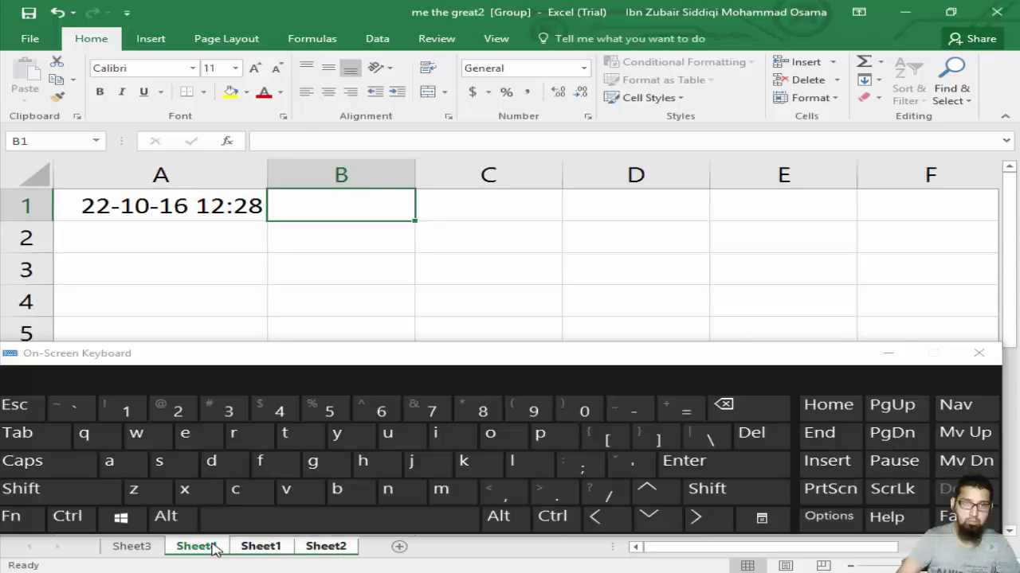
Step: Select cell B2 on Sheet4 and group Sheet1 and Sheet2 with it
{"action": "left_click", "coordinate": [311, 239]}
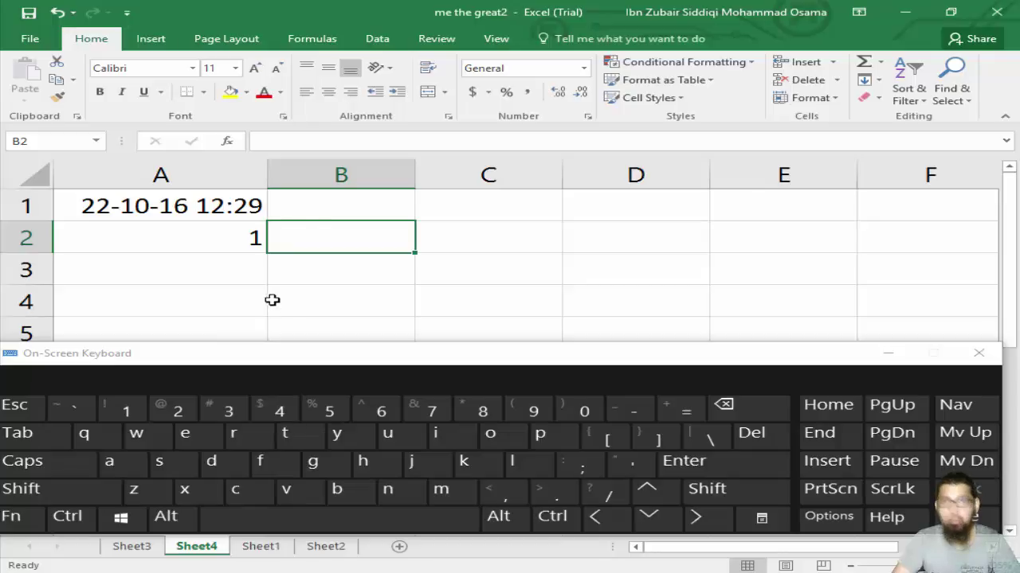
{"action": "key", "text": "ctrl"}
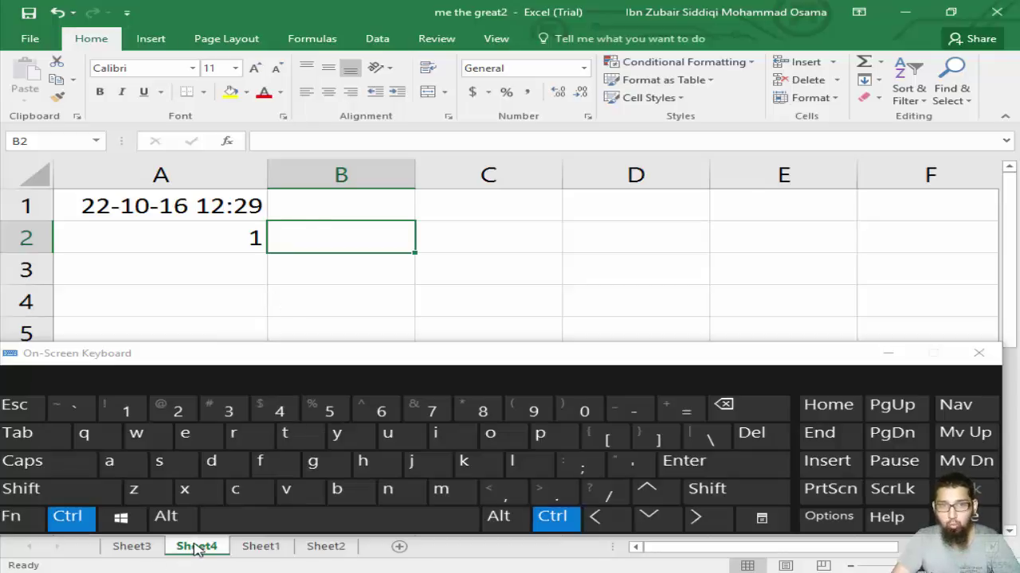
{"action": "left_click", "coordinate": [260, 547], "text": "ctrl"}
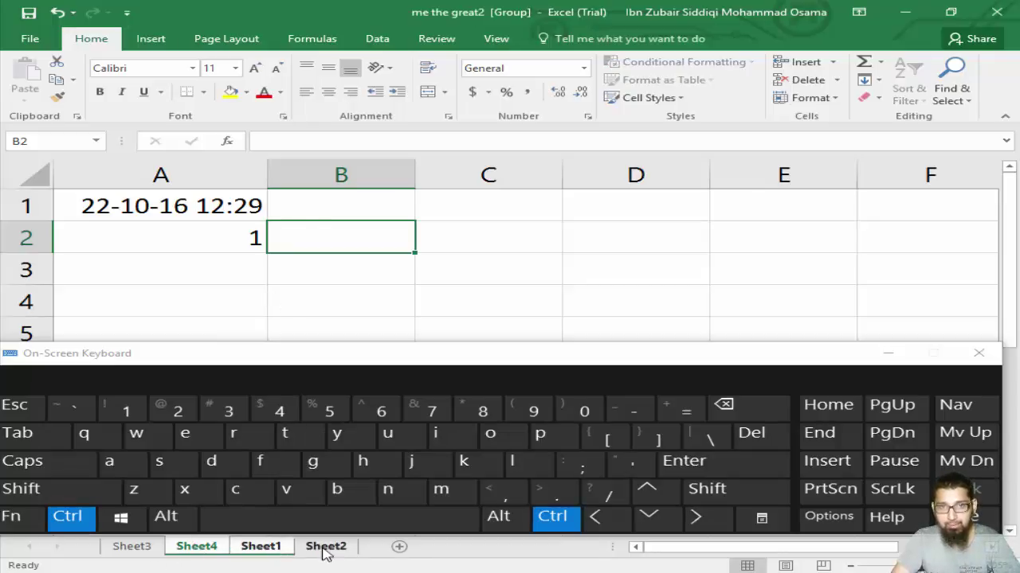
{"action": "left_click", "coordinate": [325, 546], "text": "ctrl"}
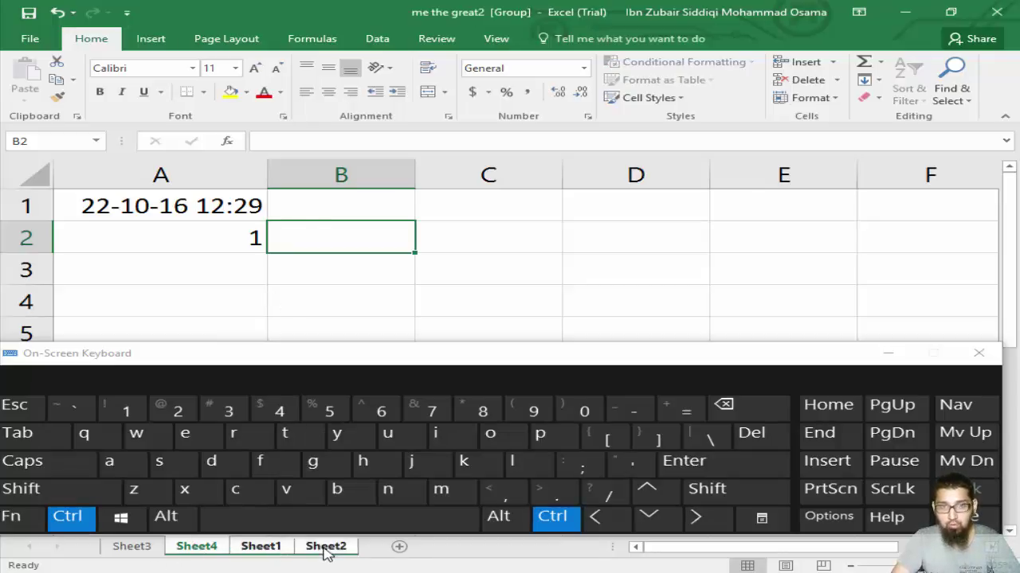
Step: Enter a TODAY formula in cell B2 of the grouped worksheets and check it on Sheet1 and Sheet2
{"action": "double_click", "coordinate": [305, 238]}
{"action": "type", "text": "="}
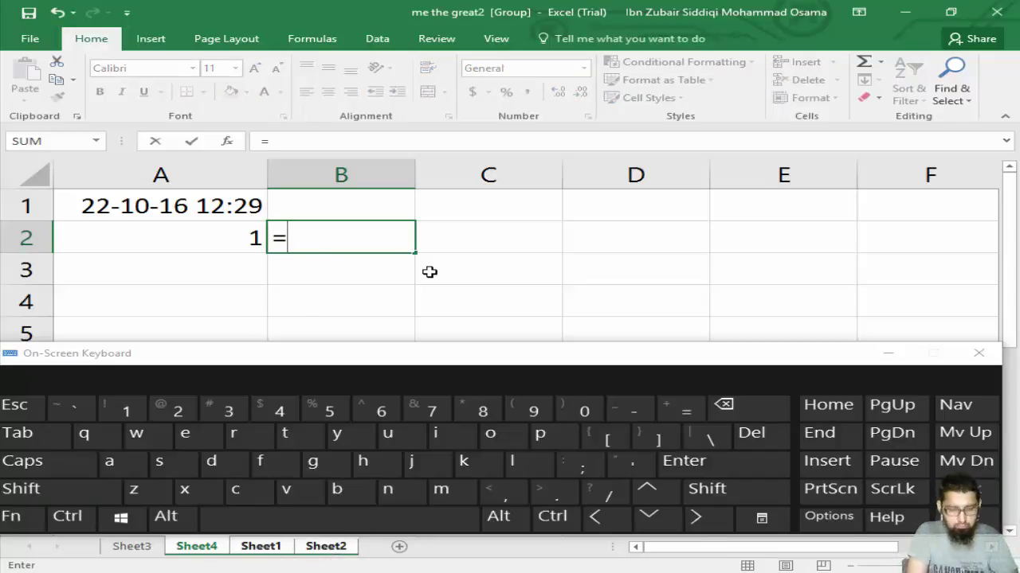
{"action": "type", "text": "to"}
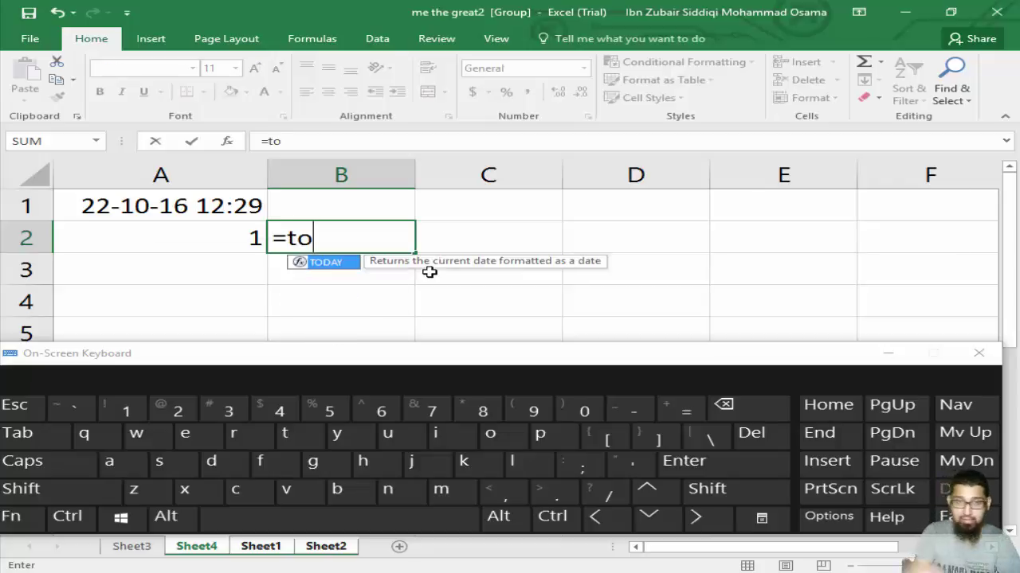
{"action": "key", "text": "Tab"}
{"action": "key", "text": "Tab"}
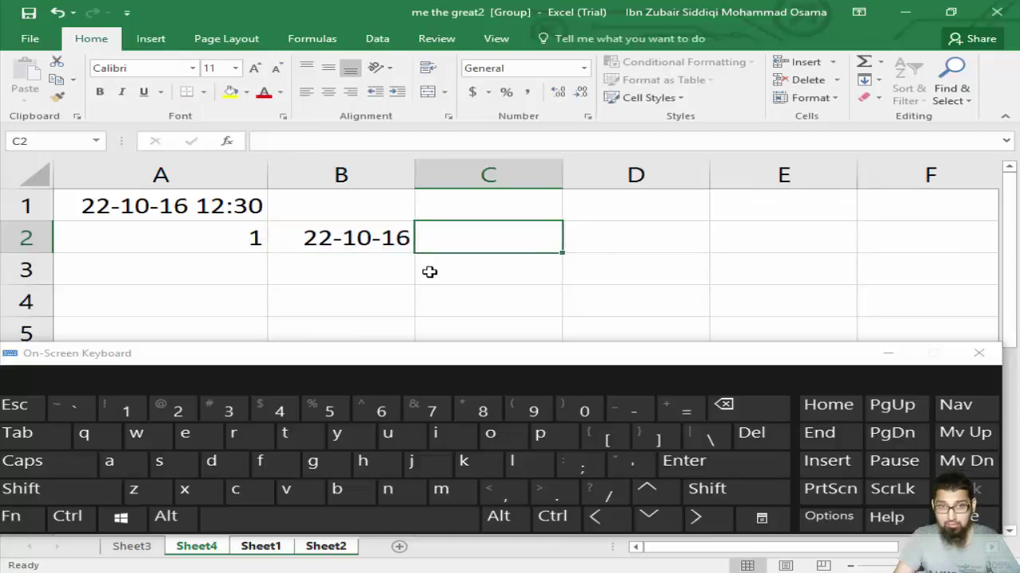
{"action": "left_click", "coordinate": [269, 546]}
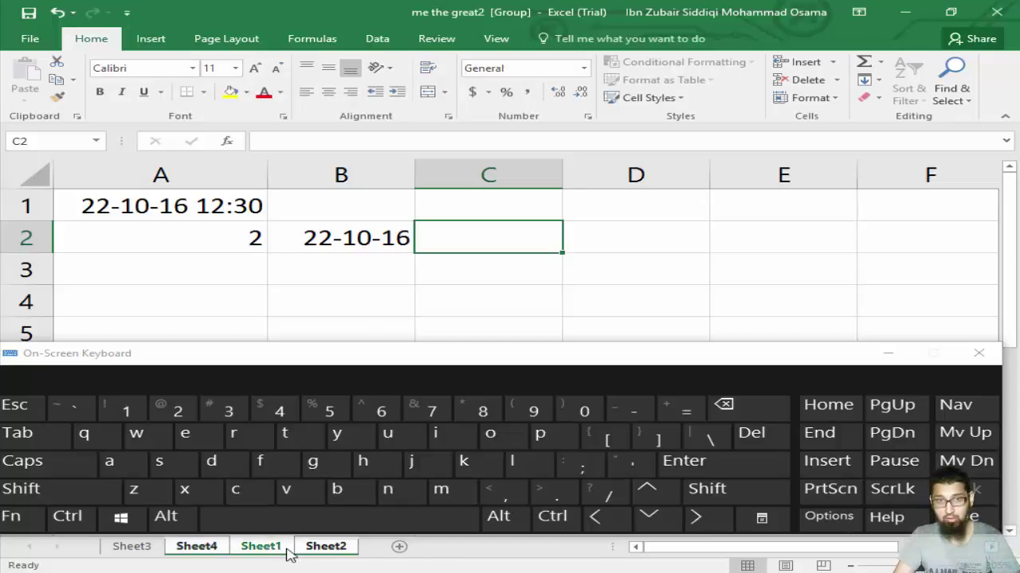
{"action": "left_click", "coordinate": [326, 548]}
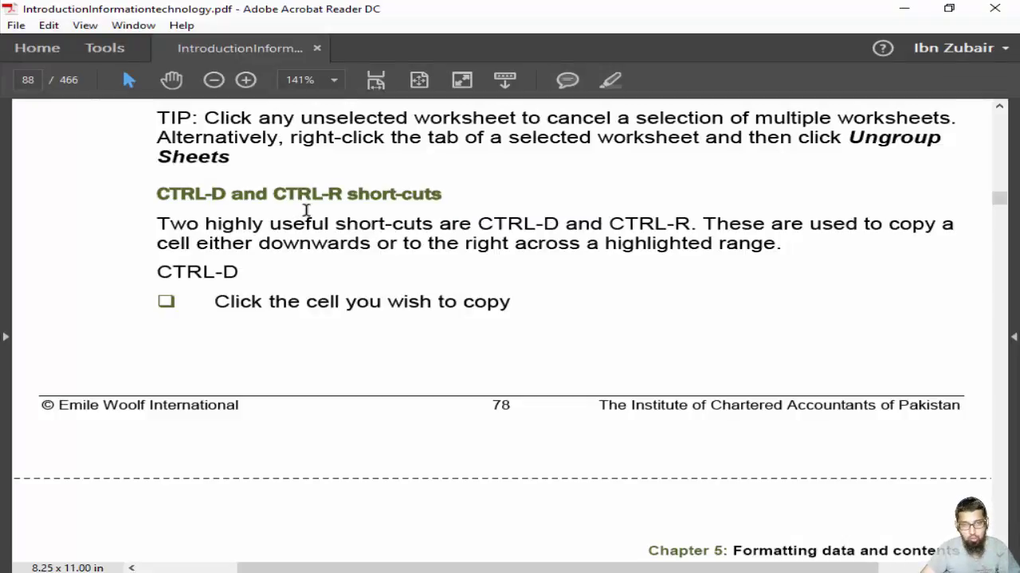
Step: Read the PDF textbook's section on shortcuts for copying a cell down or right, and switch back to Excel
{"action": "scroll", "coordinate": [353, 295], "scroll_direction": "down", "scroll_amount": 2}
{"action": "scroll", "coordinate": [353, 296], "scroll_direction": "up", "scroll_amount": 2}
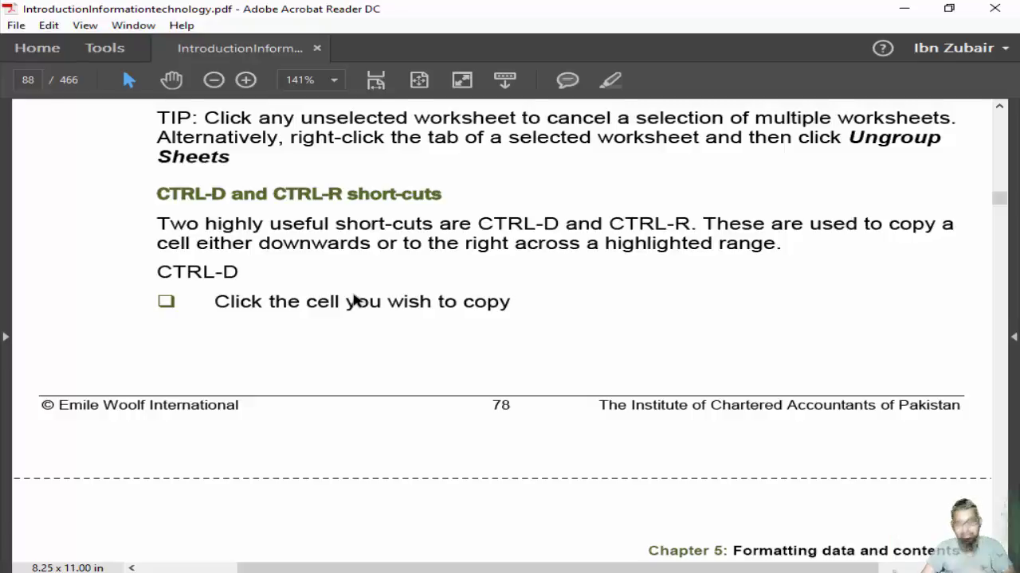
{"action": "key", "text": "alt+Tab"}
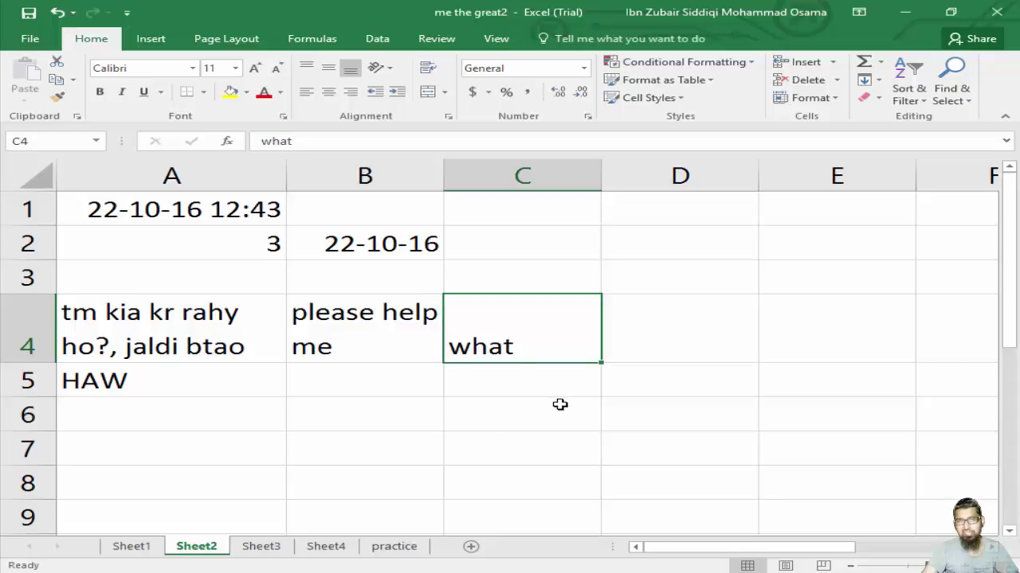
{"action": "scroll", "coordinate": [568, 368], "scroll_direction": "down", "scroll_amount": 3}
{"action": "scroll", "coordinate": [569, 358], "scroll_direction": "up", "scroll_amount": 3}
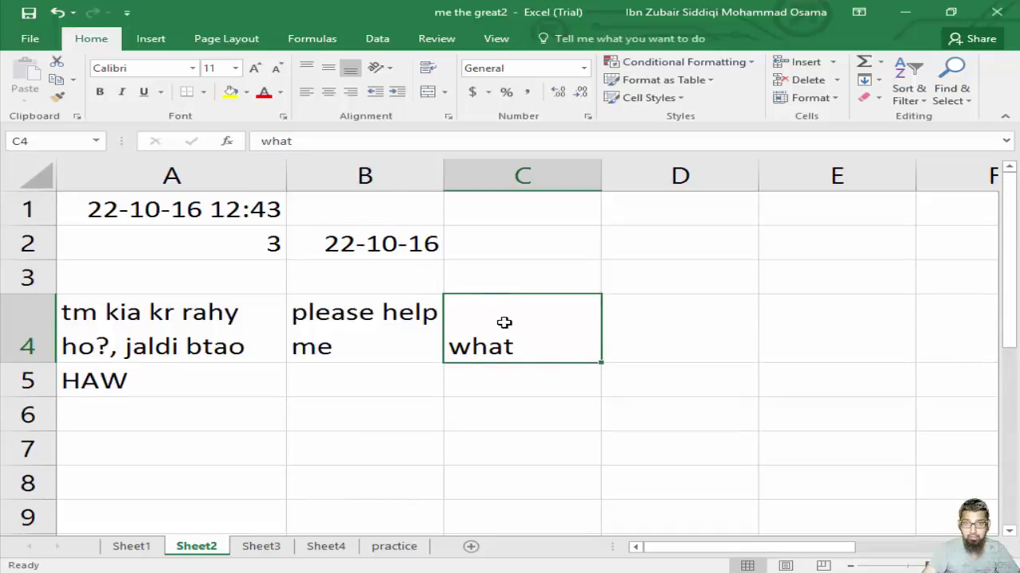
{"action": "key", "text": "shift+Right"}
{"action": "key", "text": "shift+Right"}
{"action": "key", "text": "shift+Left"}
{"action": "key", "text": "shift+Left"}
{"action": "key", "text": "shift+Down"}
{"action": "key", "text": "shift+Down"}
{"action": "key", "text": "shift+Down"}
{"action": "key", "text": "shift+Down"}
{"action": "key", "text": "shift+Down"}
{"action": "key", "text": "shift+Up"}
{"action": "key", "text": "shift+Up"}
{"action": "key", "text": "shift+Up"}
{"action": "key", "text": "shift+Up"}
{"action": "key", "text": "shift+Up"}
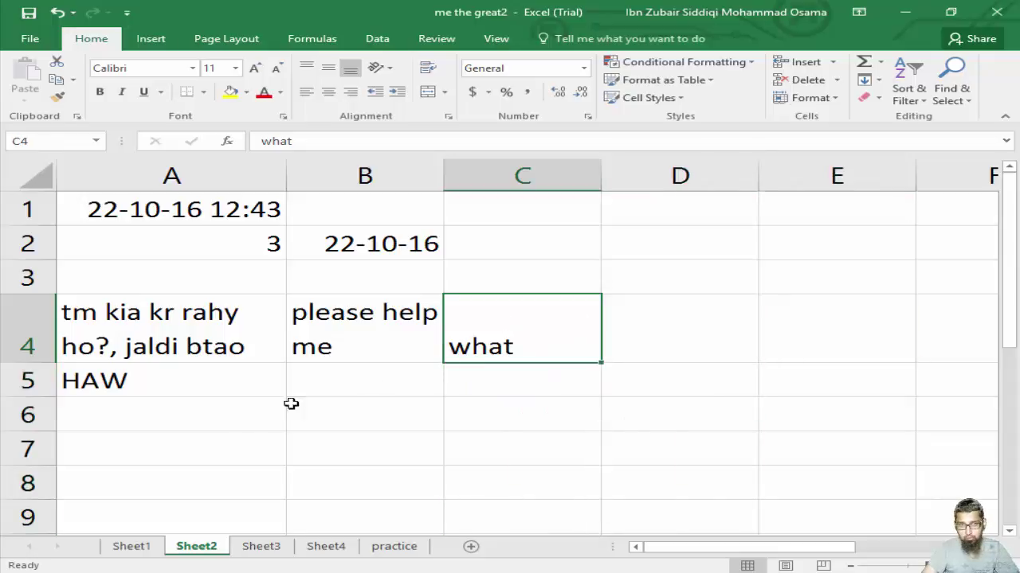
{"action": "key", "text": "shift+Left"}
{"action": "key", "text": "shift+Left"}
{"action": "key", "text": "shift+Down"}
{"action": "key", "text": "shift+Down"}
{"action": "key", "text": "shift+Down"}
{"action": "left_click", "coordinate": [701, 310], "text": "shift"}
{"action": "left_click", "coordinate": [576, 321]}
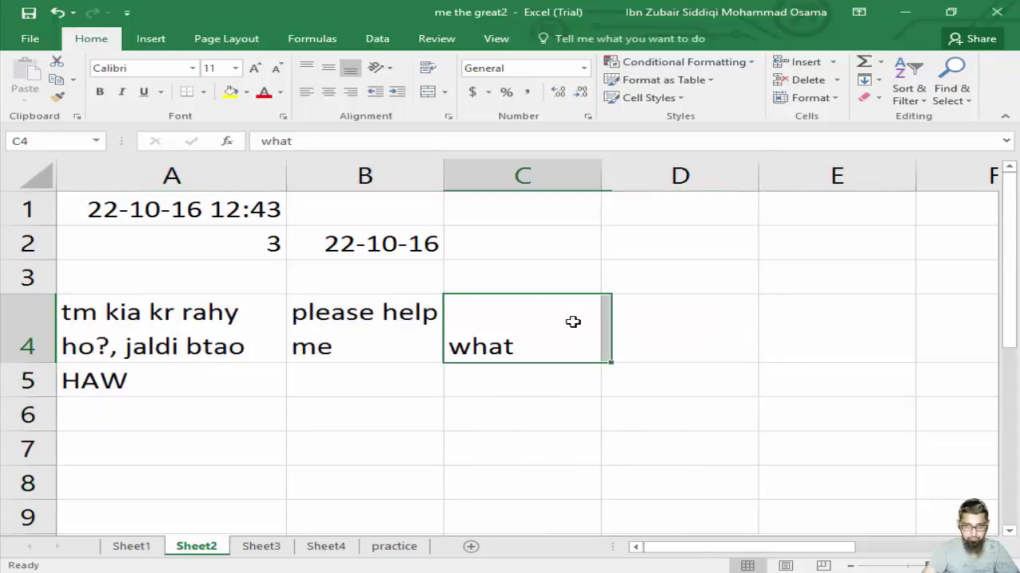
{"action": "scroll", "coordinate": [577, 334], "scroll_direction": "down", "scroll_amount": 2}
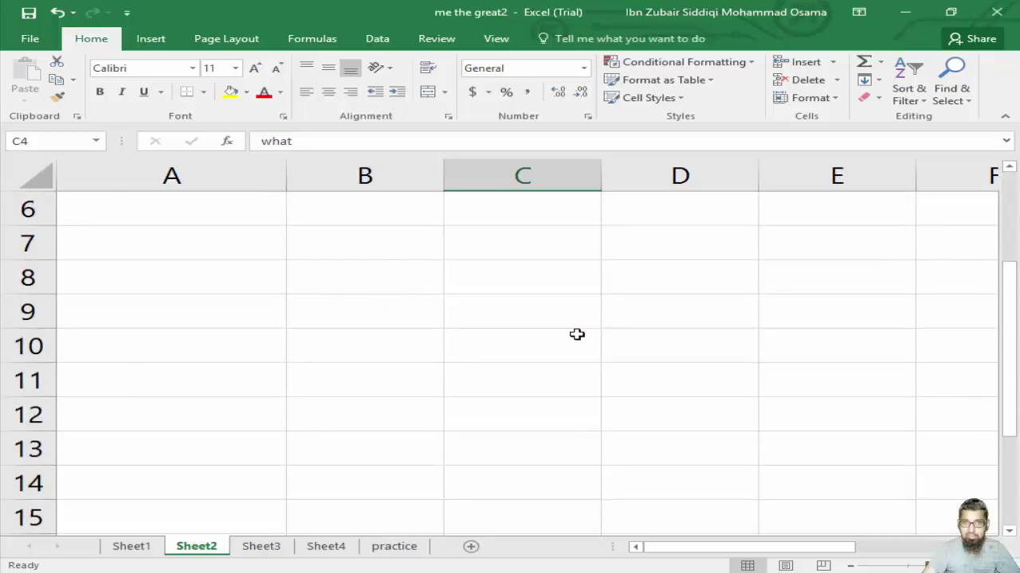
{"action": "scroll", "coordinate": [576, 334], "scroll_direction": "up", "scroll_amount": 2}
Step: Select C4:C9 on Sheet2, move the on-screen keyboard clear of it, and fill "what" down from C4
{"action": "left_click_drag", "start_coordinate": [544, 332], "coordinate": [561, 507]}
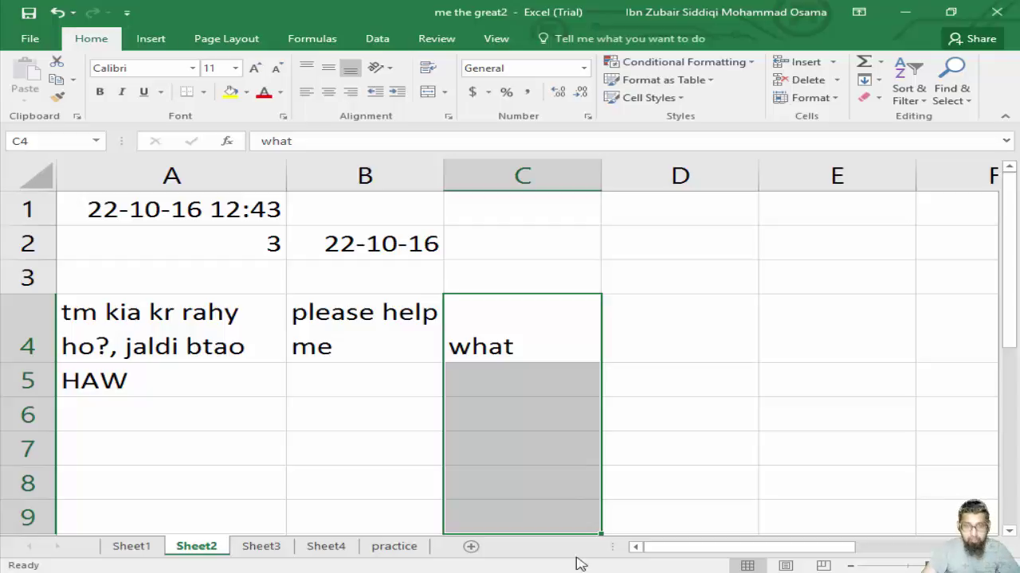
{"action": "key", "text": "alt+Tab"}
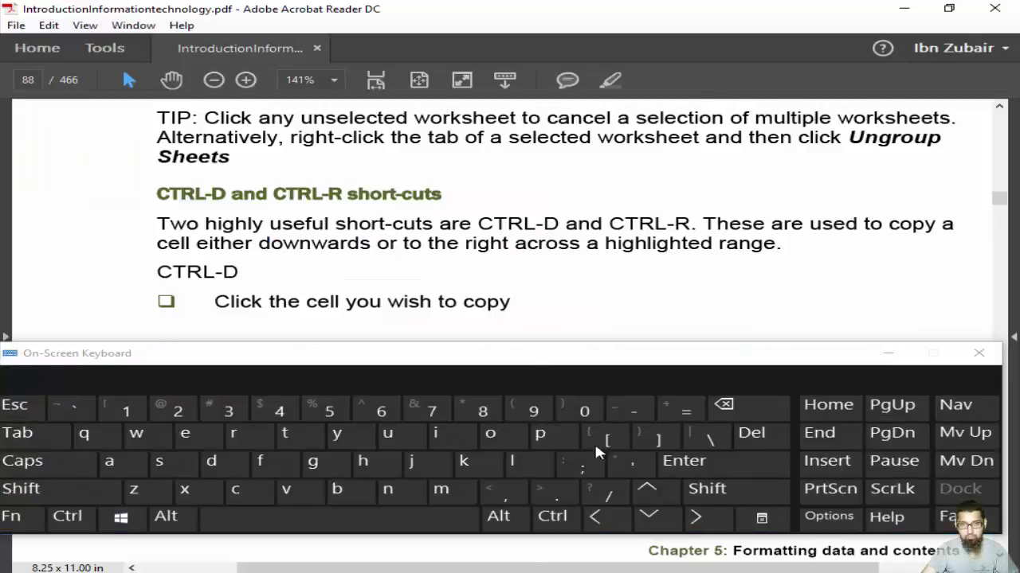
{"action": "key", "text": "alt+Tab"}
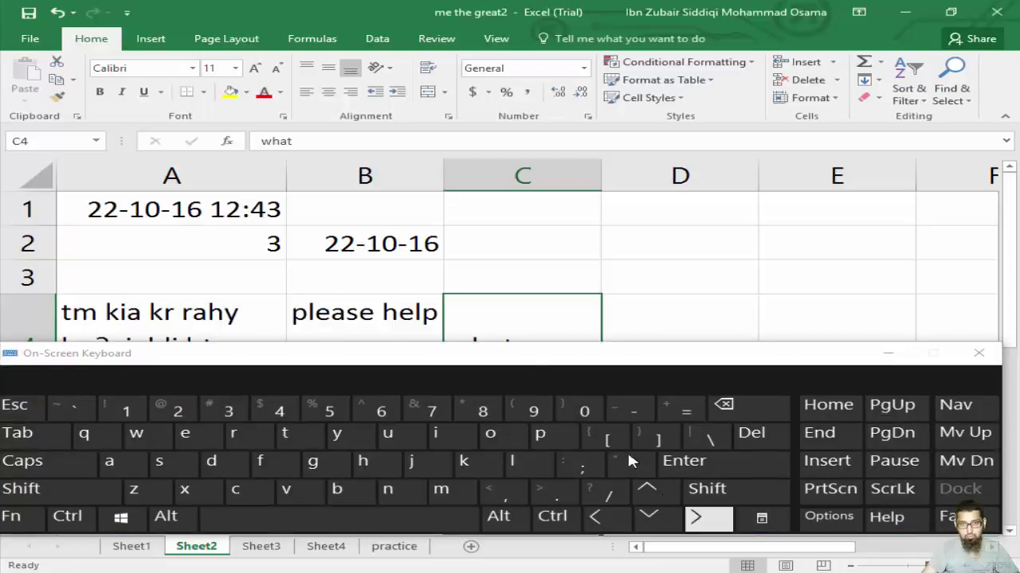
{"action": "left_click_drag", "start_coordinate": [551, 353], "coordinate": [580, 17]}
{"action": "left_click_drag", "start_coordinate": [546, 321], "coordinate": [534, 354]}
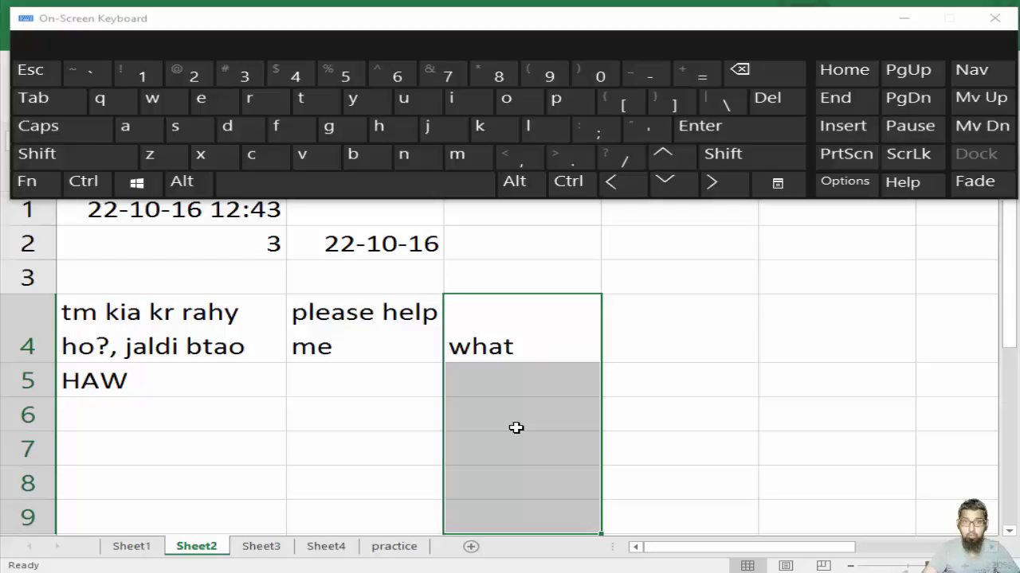
{"action": "key", "text": "ctrl"}
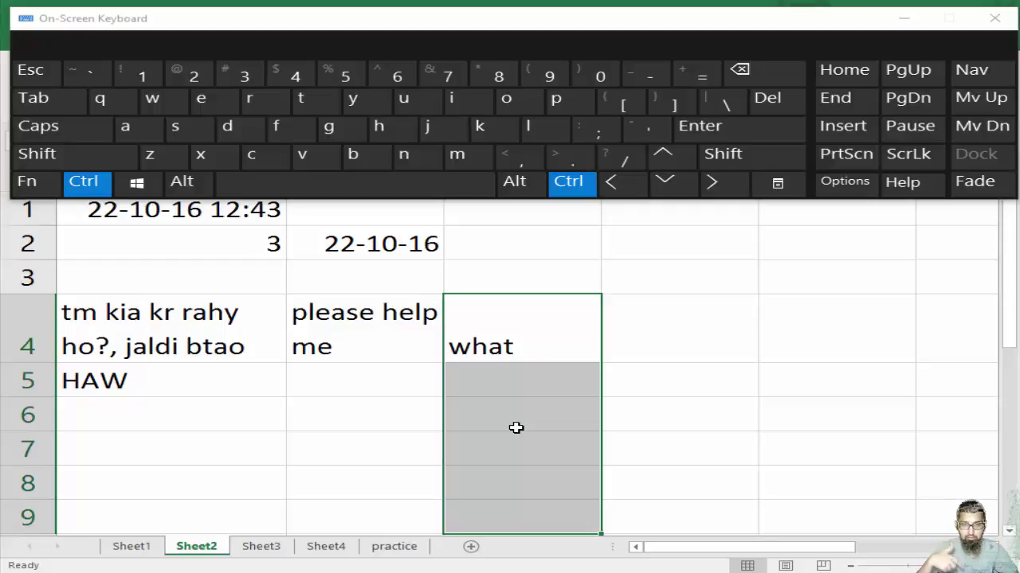
{"action": "key", "text": "ctrl+d"}
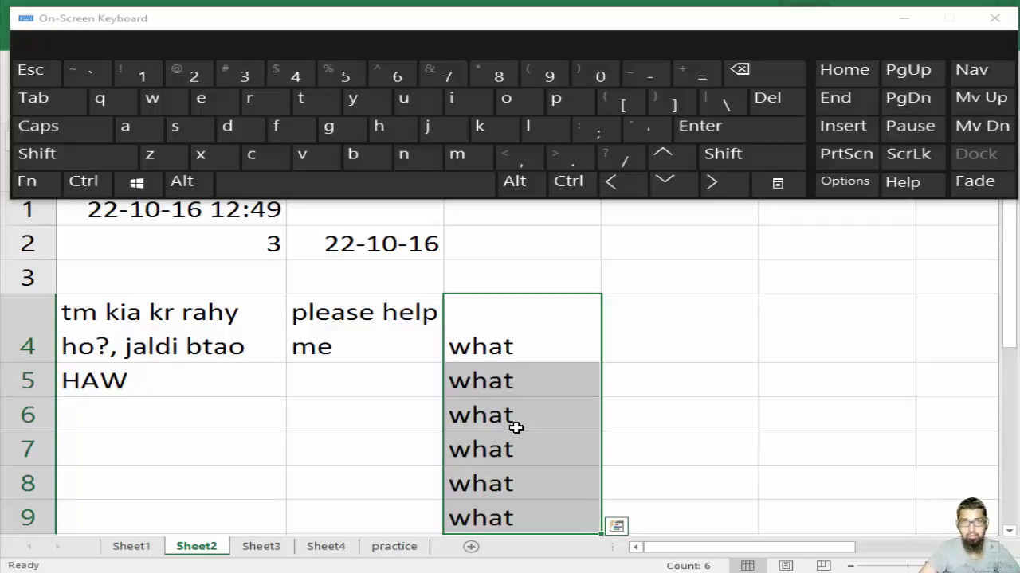
Step: Select C4:F4 on Sheet2 and fill "what" right from C4 across the range
{"action": "left_click_drag", "start_coordinate": [528, 337], "coordinate": [922, 323]}
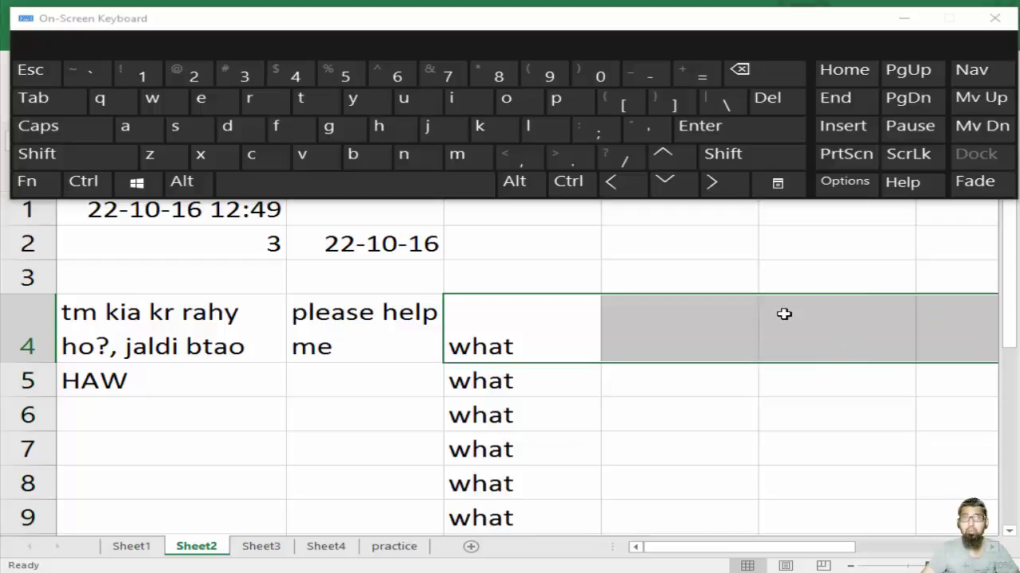
{"action": "key", "text": "ctrl"}
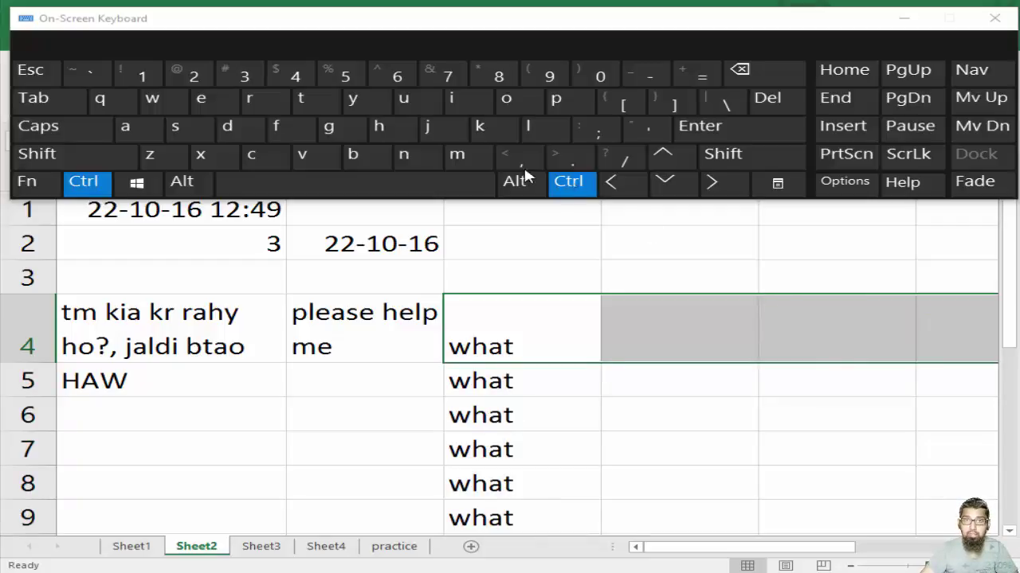
{"action": "left_click", "coordinate": [258, 104]}
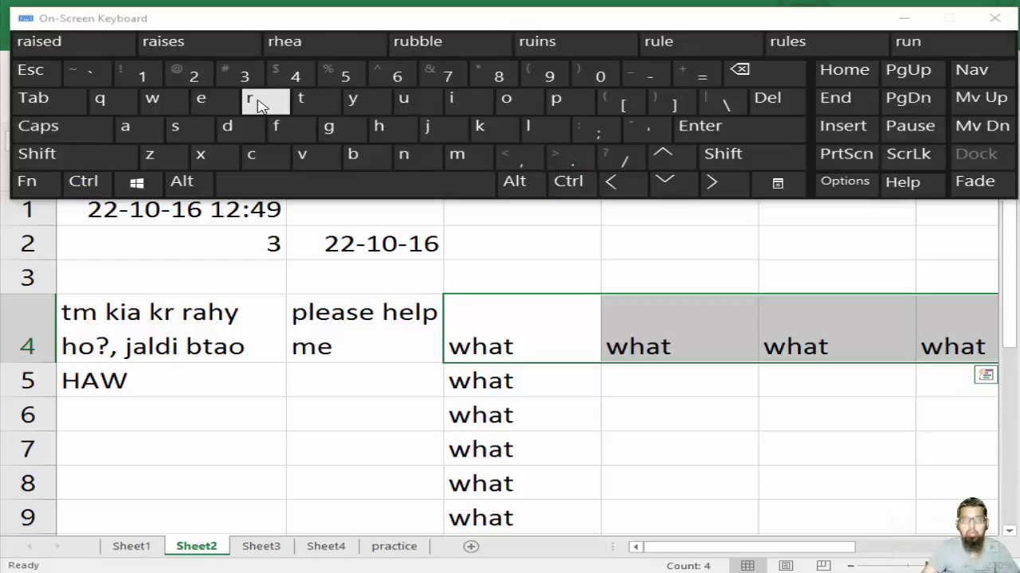
Step: Select C9:C13 on Sheet2 and fill "what" down from C9
{"action": "scroll", "coordinate": [494, 334], "scroll_direction": "down", "scroll_amount": 2}
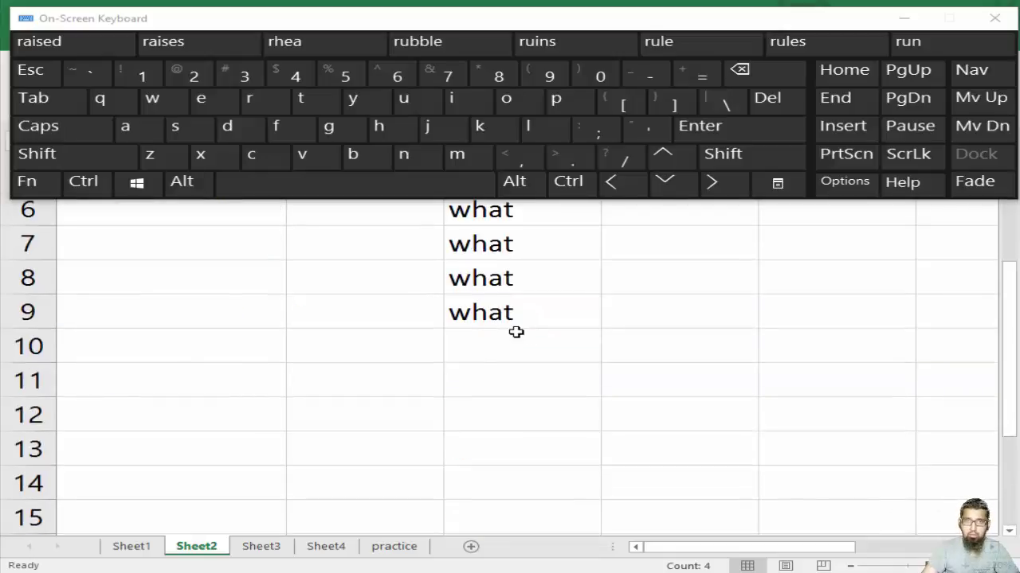
{"action": "left_click", "coordinate": [500, 313]}
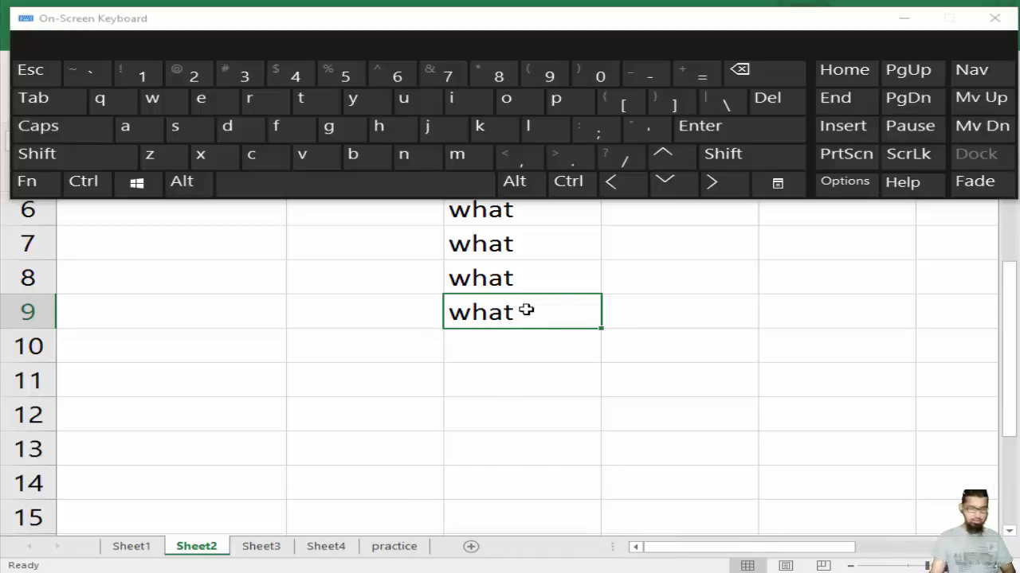
{"action": "key", "text": "shift"}
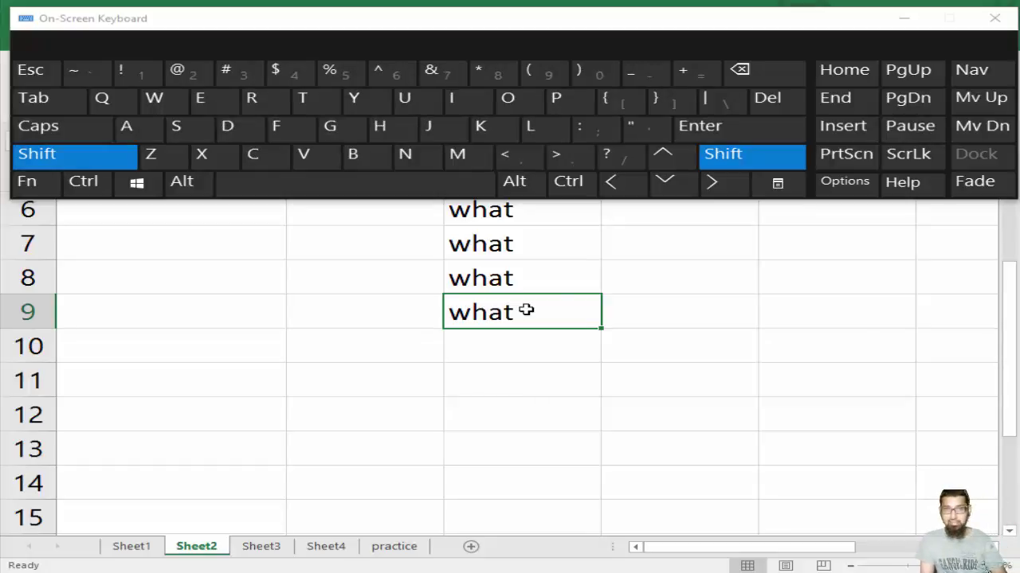
{"action": "key", "text": "shift+Down"}
{"action": "key", "text": "shift+Down"}
{"action": "key", "text": "shift+Down"}
{"action": "key", "text": "shift+Down"}
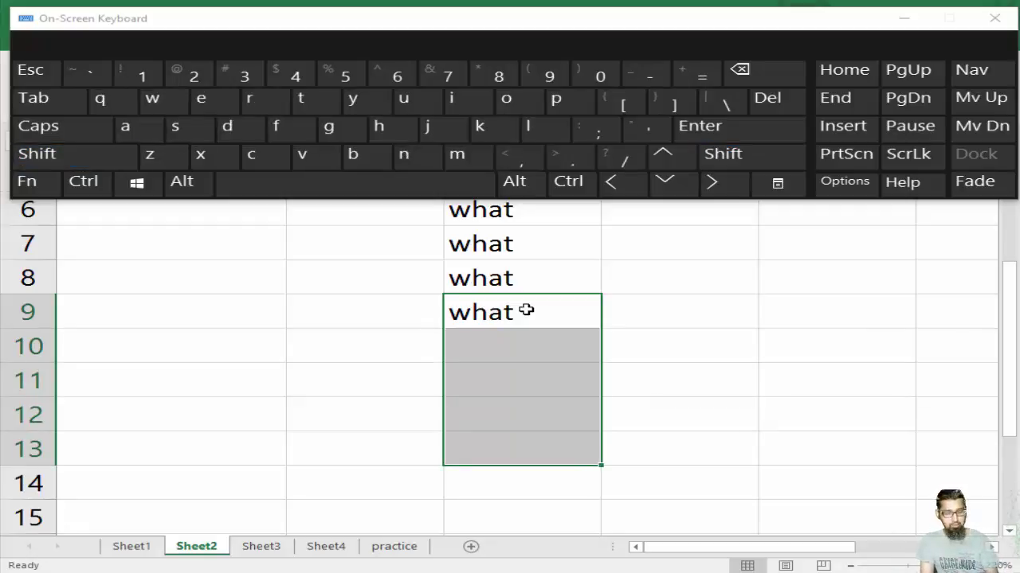
{"action": "key", "text": "ctrl"}
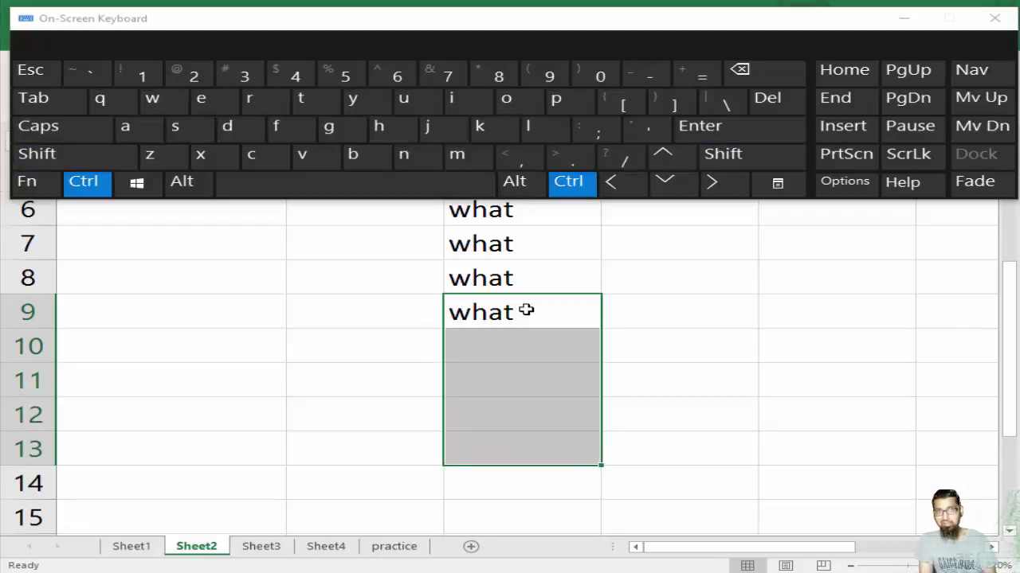
{"action": "key", "text": "ctrl+d"}
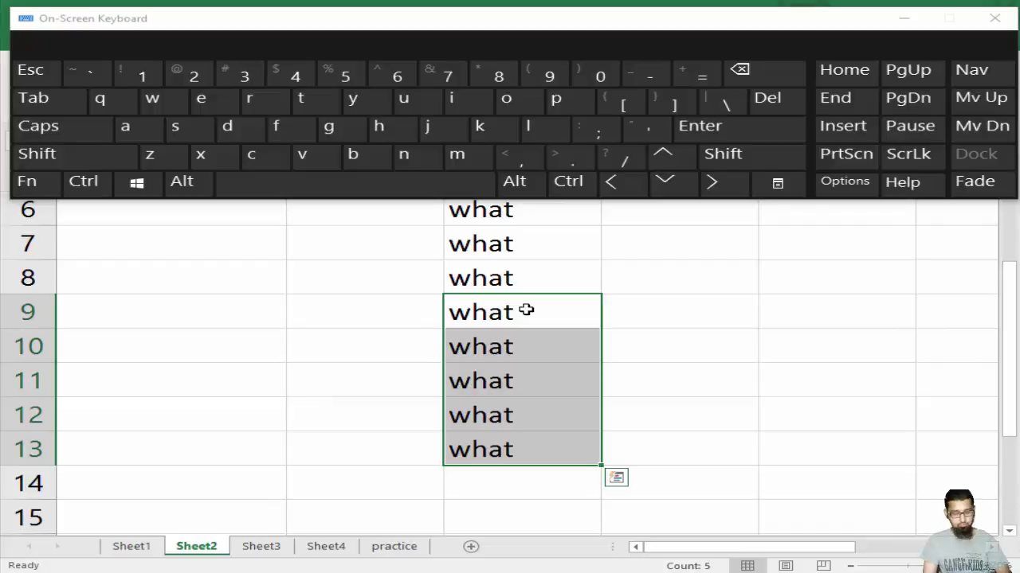
Step: Extend the selection to C9:F13 and fill the "what" entries in column C right across it
{"action": "key", "text": "shift+Right"}
{"action": "key", "text": "shift+Right"}
{"action": "key", "text": "shift+Right"}
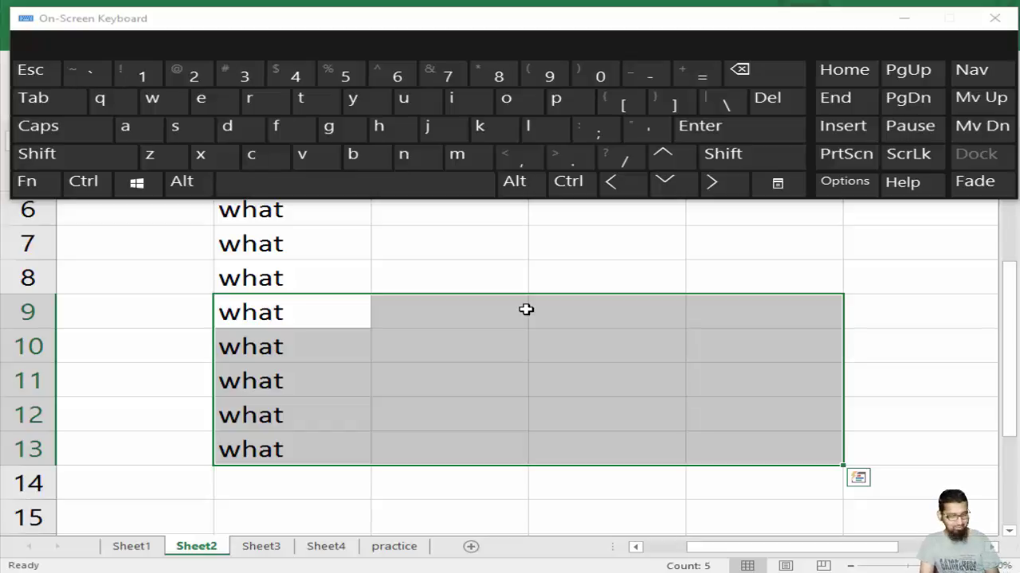
{"action": "key", "text": "ctrl"}
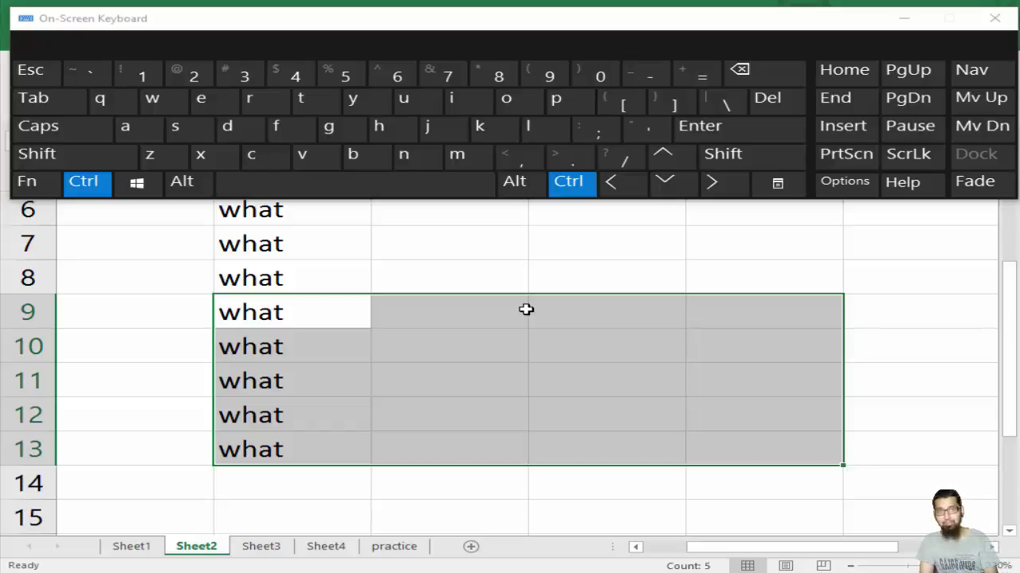
{"action": "key", "text": "ctrl+r"}
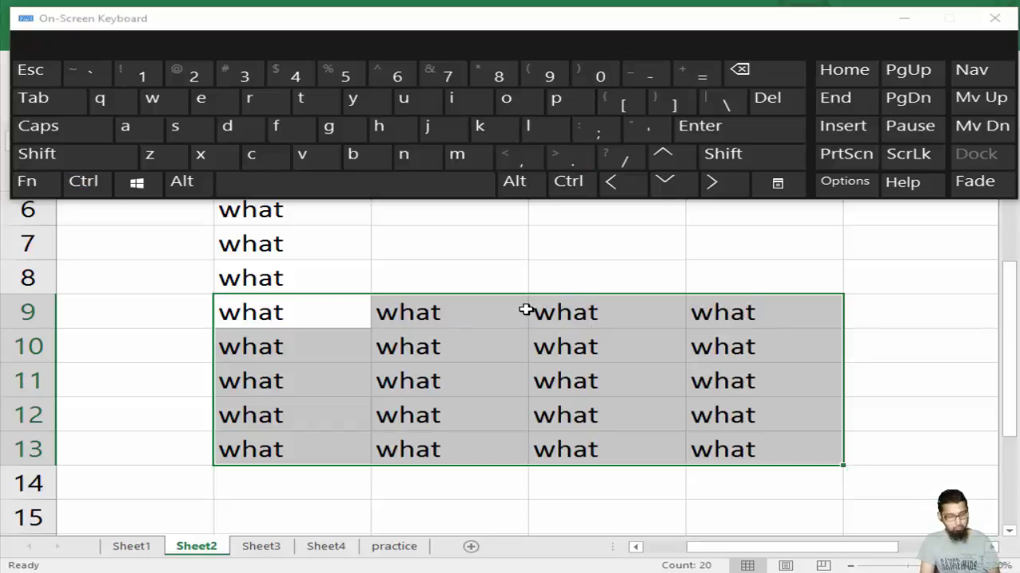
Step: Extend the selection to C9:F15, try filling it right, and fill "what" down through rows 14 and 15
{"action": "key", "text": "shift+Down"}
{"action": "key", "text": "shift+Down"}
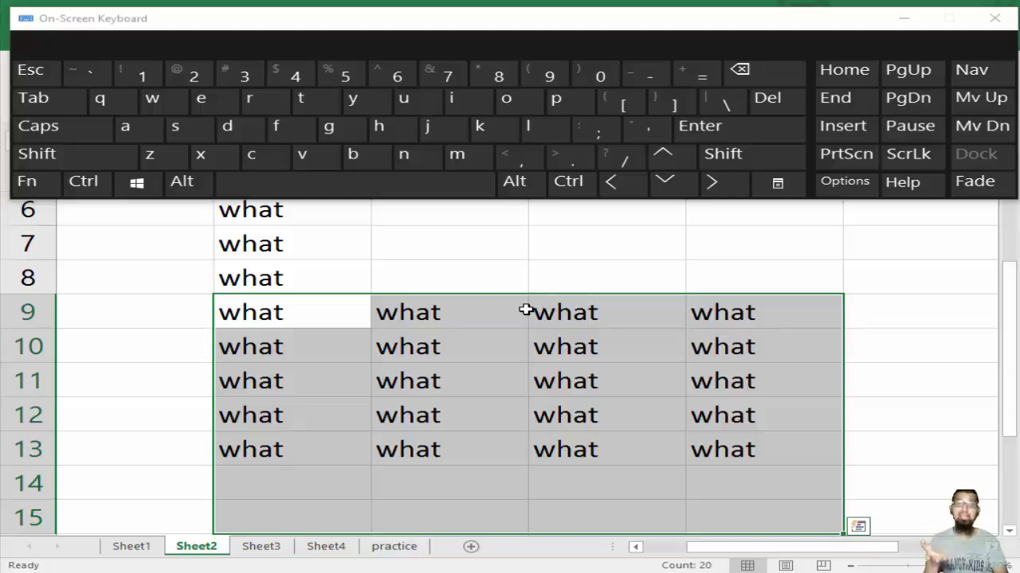
{"action": "key", "text": "ctrl"}
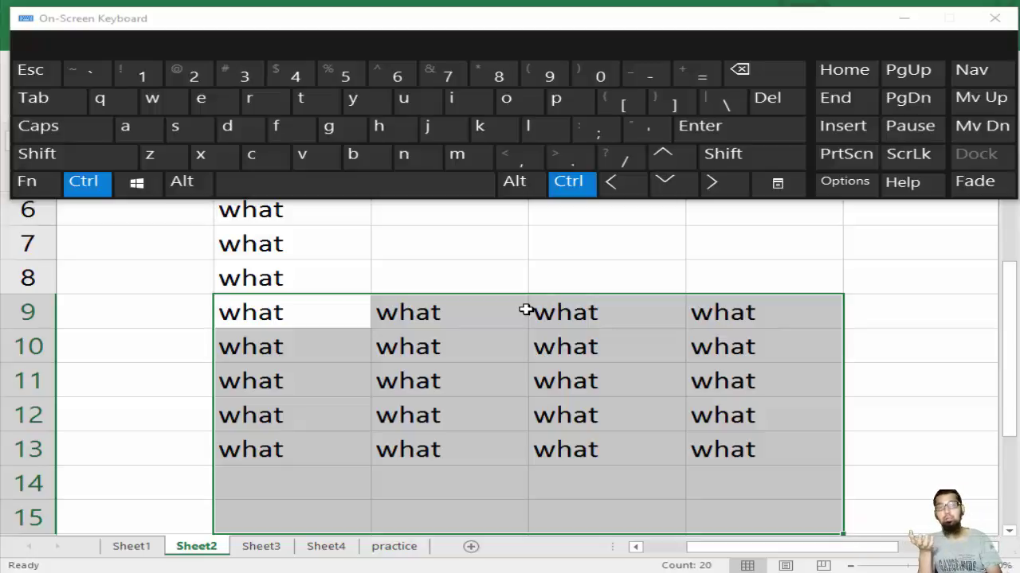
{"action": "left_click", "coordinate": [252, 102]}
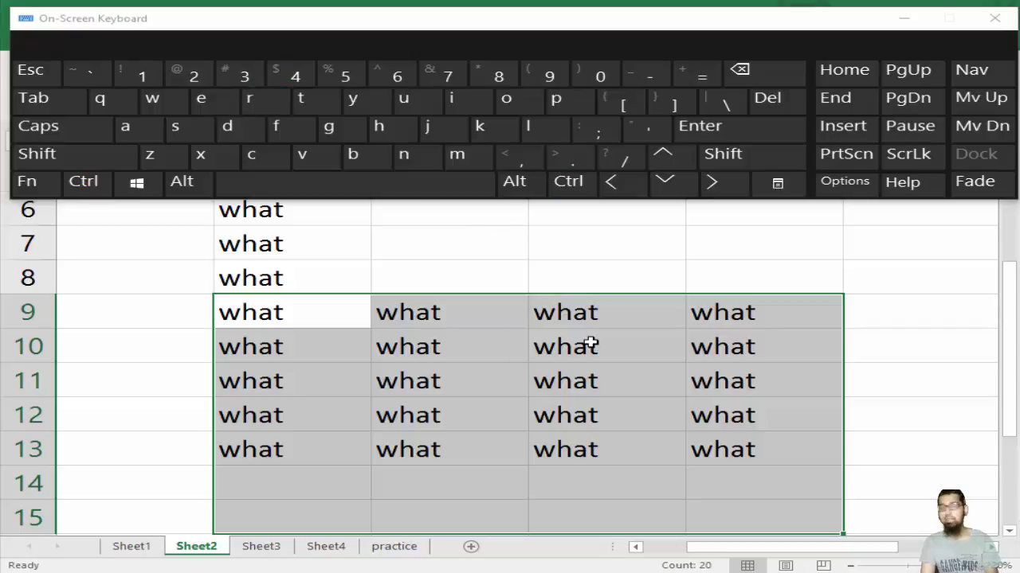
{"action": "left_click", "coordinate": [84, 181]}
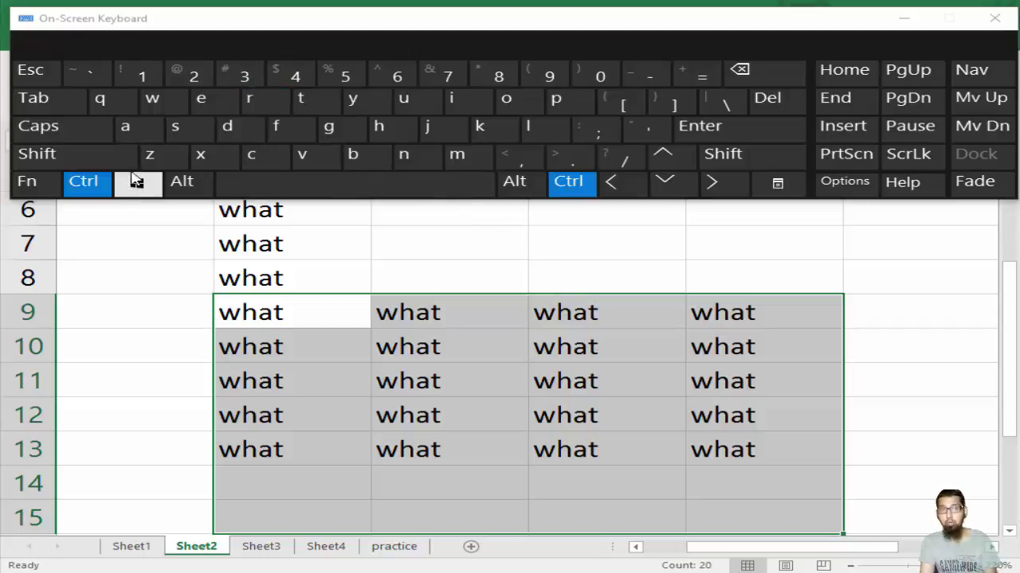
{"action": "left_click", "coordinate": [233, 129]}
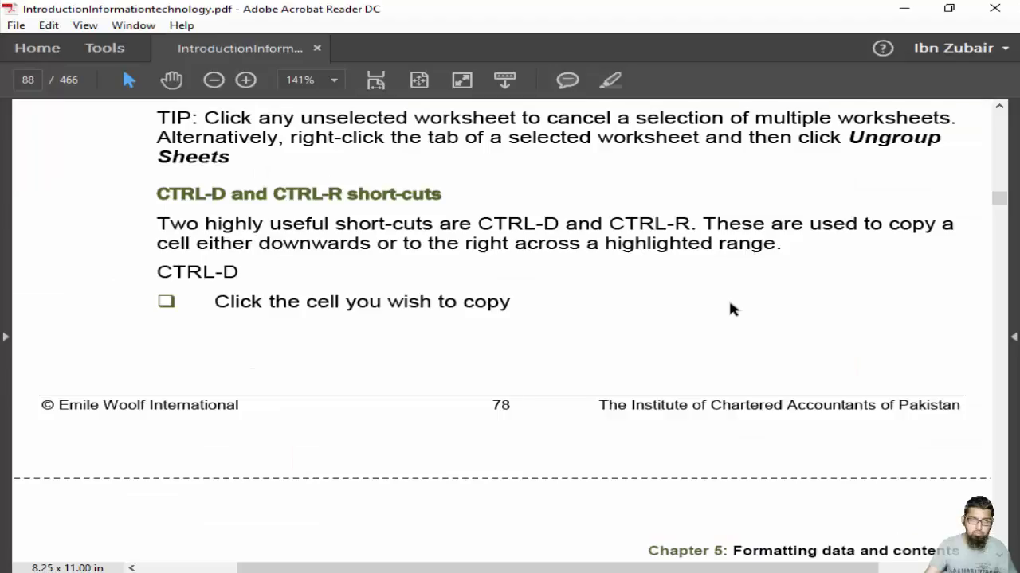
Step: Read the PDF textbook's steps for copying a cell down and right, continuing to the section on wrapping text in a cell
{"action": "scroll", "coordinate": [228, 121], "scroll_direction": "down", "scroll_amount": 5}
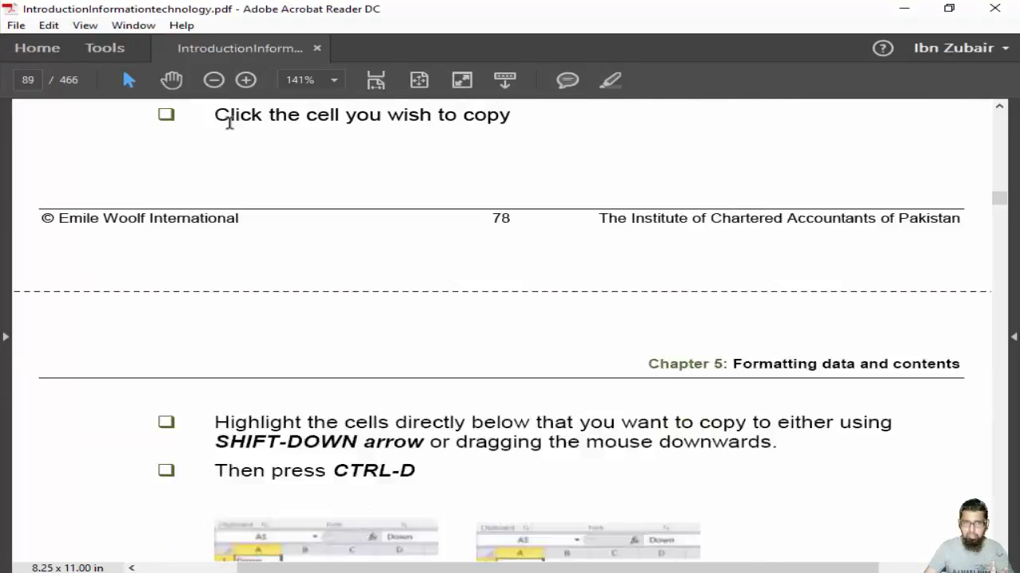
{"action": "scroll", "coordinate": [228, 121], "scroll_direction": "up", "scroll_amount": 5}
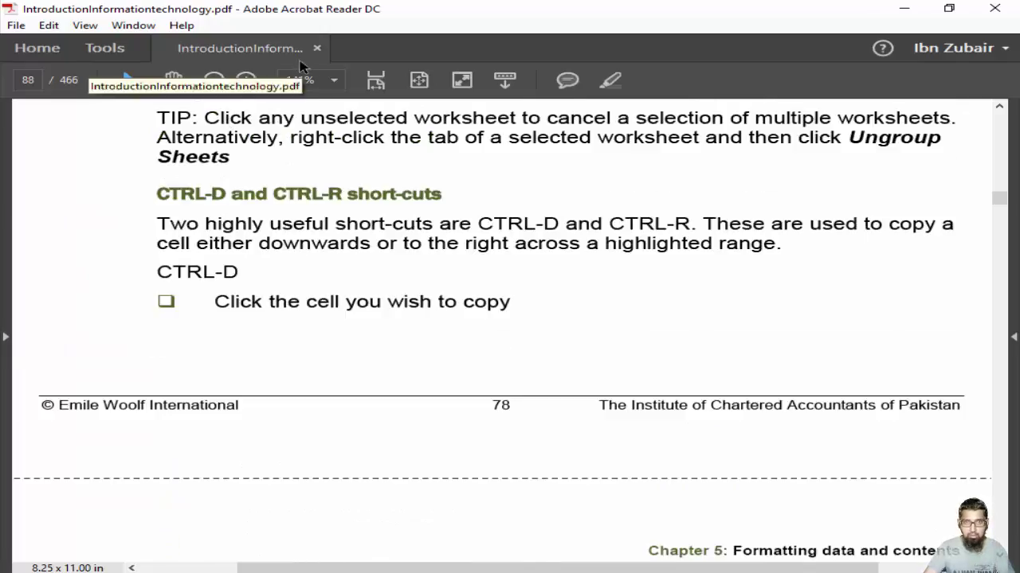
{"action": "scroll", "coordinate": [404, 192], "scroll_direction": "down", "scroll_amount": 12}
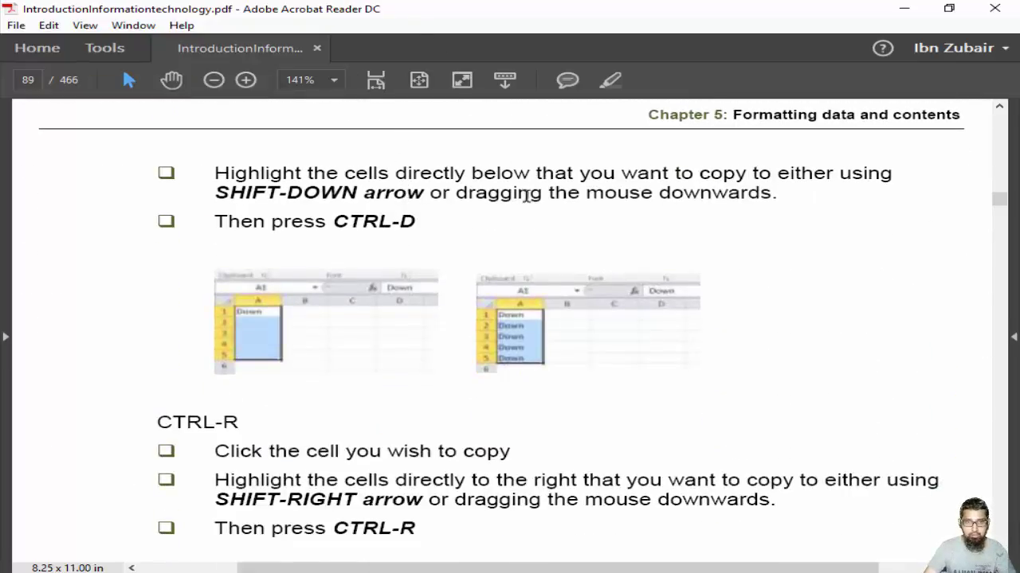
{"action": "scroll", "coordinate": [524, 188], "scroll_direction": "down", "scroll_amount": 3}
{"action": "scroll", "coordinate": [523, 191], "scroll_direction": "down", "scroll_amount": 9}
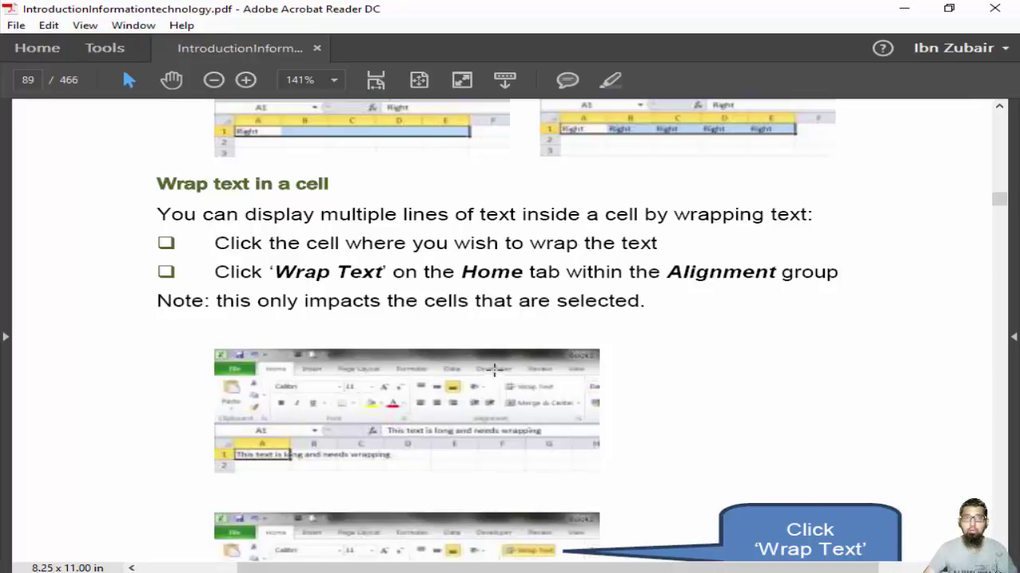
Step: Highlight "Home", "Alignment" and "'Wrap Text' on" in the PDF's text-wrapping instructions, and view the example pictures below them
{"action": "double_click", "coordinate": [468, 271]}
{"action": "left_click_drag", "start_coordinate": [538, 266], "coordinate": [539, 267]}
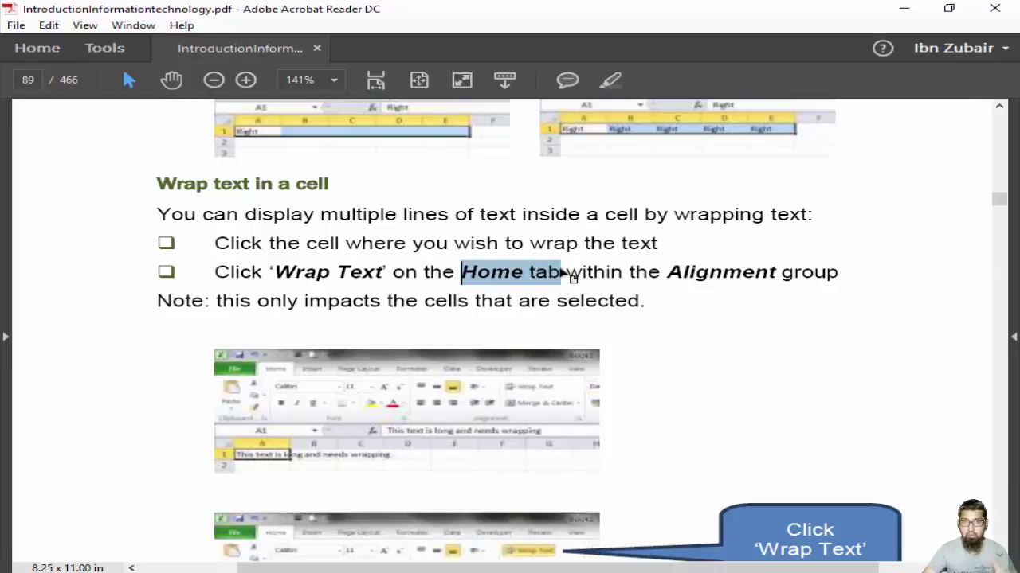
{"action": "left_click_drag", "start_coordinate": [666, 272], "coordinate": [820, 278]}
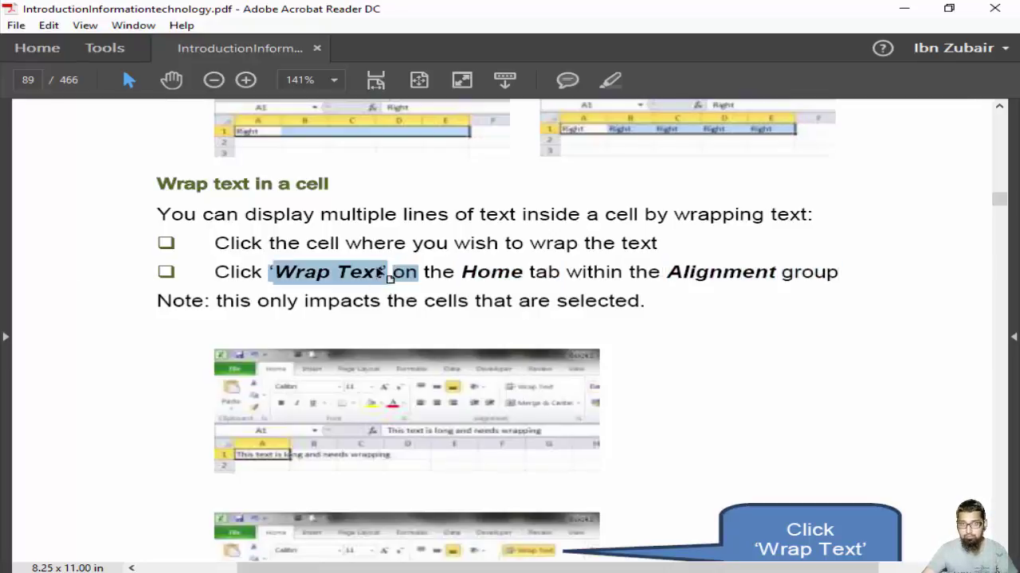
{"action": "scroll", "coordinate": [648, 300], "scroll_direction": "down", "scroll_amount": 3}
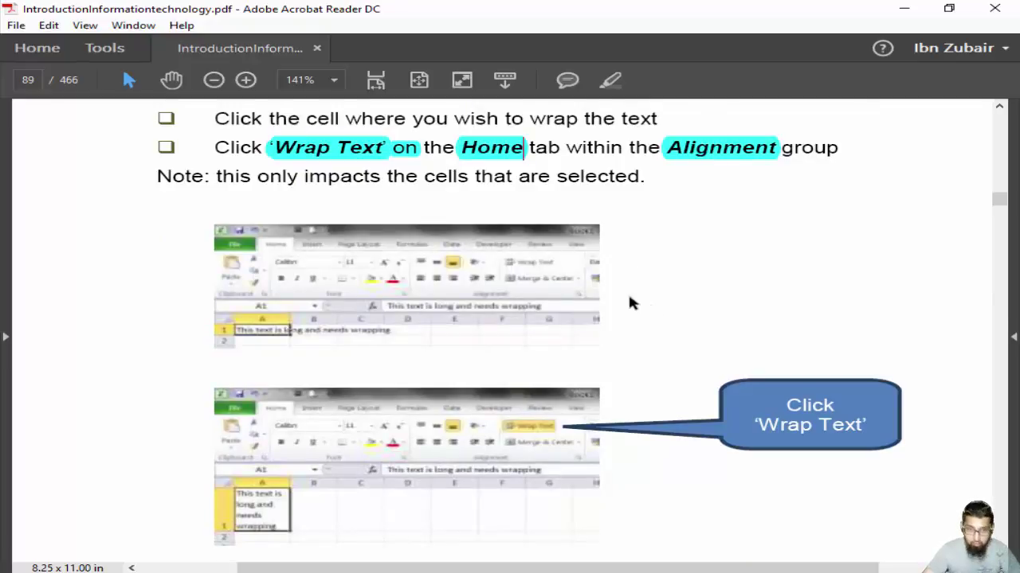
{"action": "scroll", "coordinate": [613, 296], "scroll_direction": "down", "scroll_amount": 3}
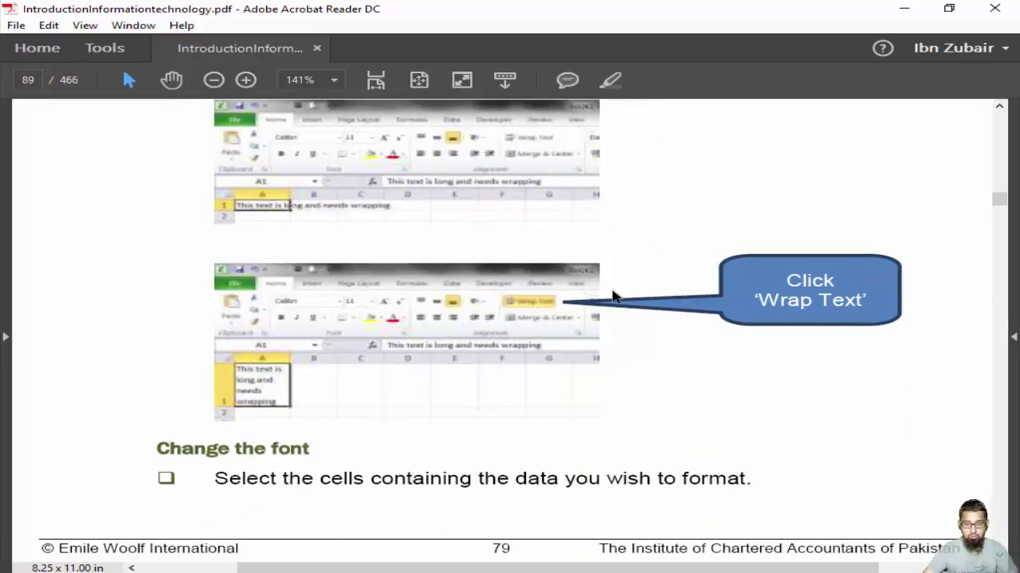
{"action": "scroll", "coordinate": [612, 296], "scroll_direction": "up", "scroll_amount": 3}
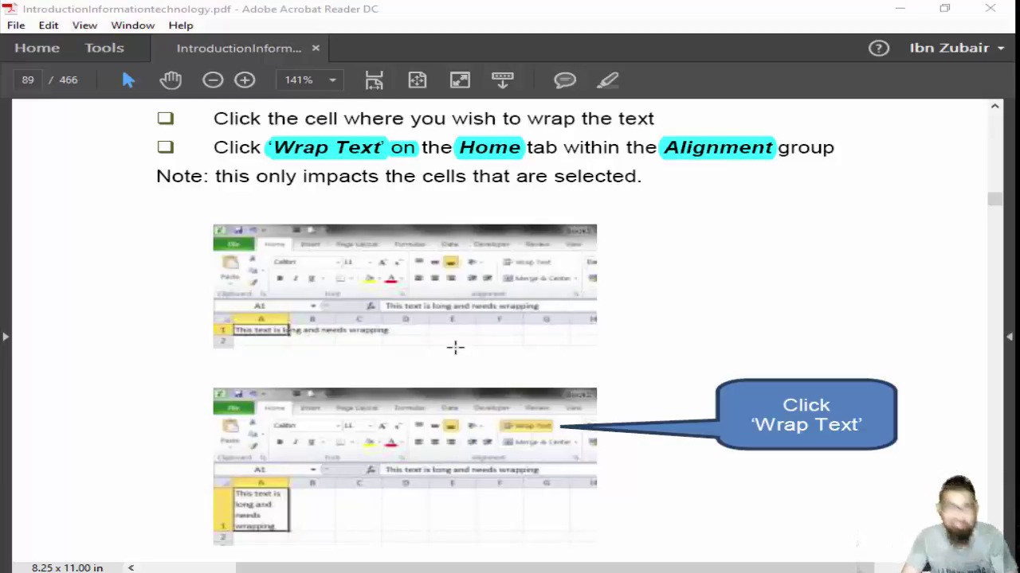
{"action": "scroll", "coordinate": [454, 347], "scroll_direction": "down", "scroll_amount": 3}
{"action": "scroll", "coordinate": [455, 347], "scroll_direction": "up", "scroll_amount": 3}
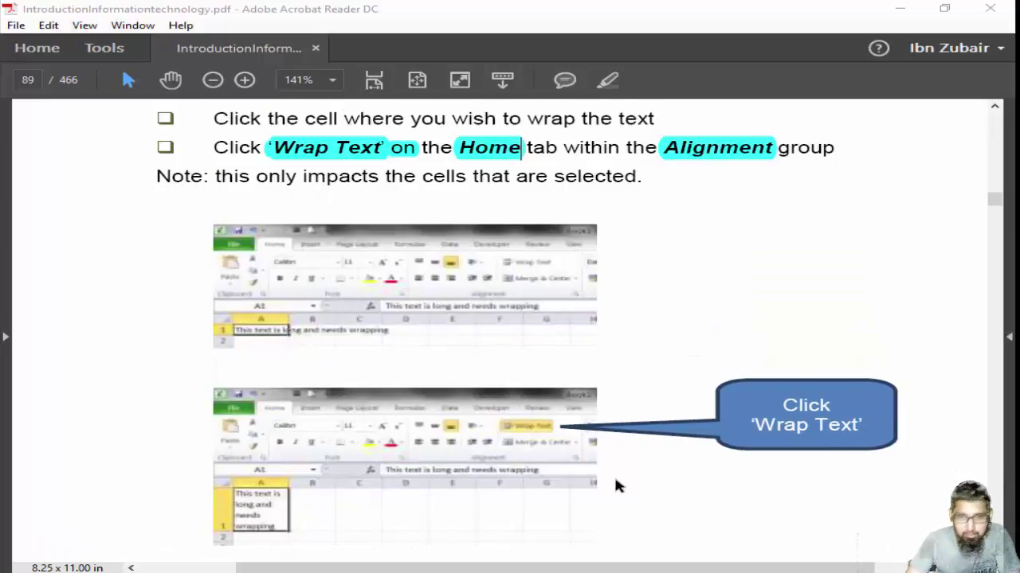
Step: Switch to Excel and enter "I love my country, religion, parents etc" in the empty cell B27 of Sheet2
{"action": "key", "text": "alt+Tab"}
{"action": "key", "text": "ctrl+shift+End"}
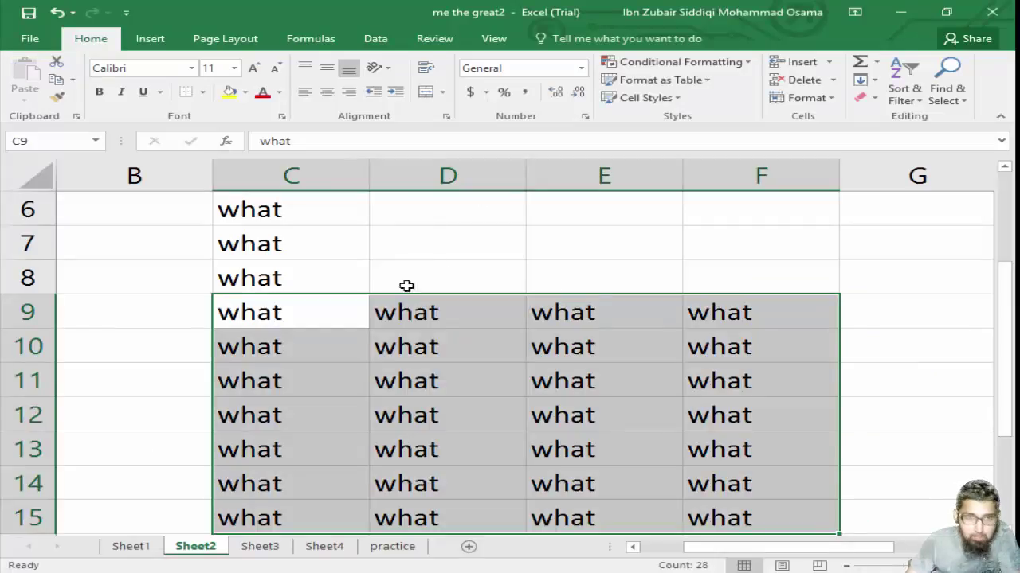
{"action": "scroll", "coordinate": [340, 318], "scroll_direction": "down", "scroll_amount": 5}
{"action": "scroll", "coordinate": [91, 211], "scroll_direction": "down", "scroll_amount": 7}
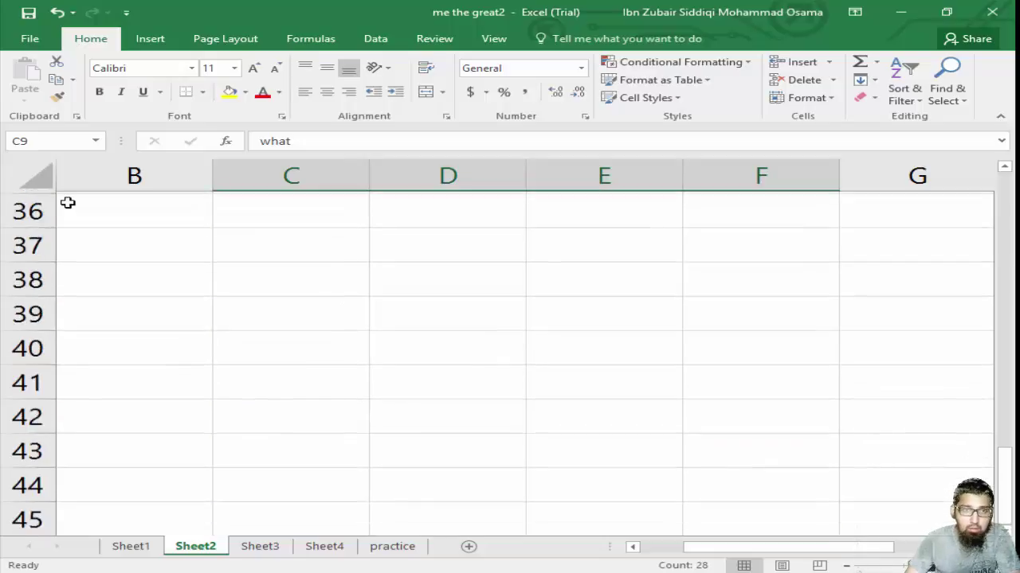
{"action": "scroll", "coordinate": [167, 278], "scroll_direction": "up", "scroll_amount": 2}
{"action": "scroll", "coordinate": [167, 278], "scroll_direction": "up", "scroll_amount": 3}
{"action": "left_click", "coordinate": [291, 344]}
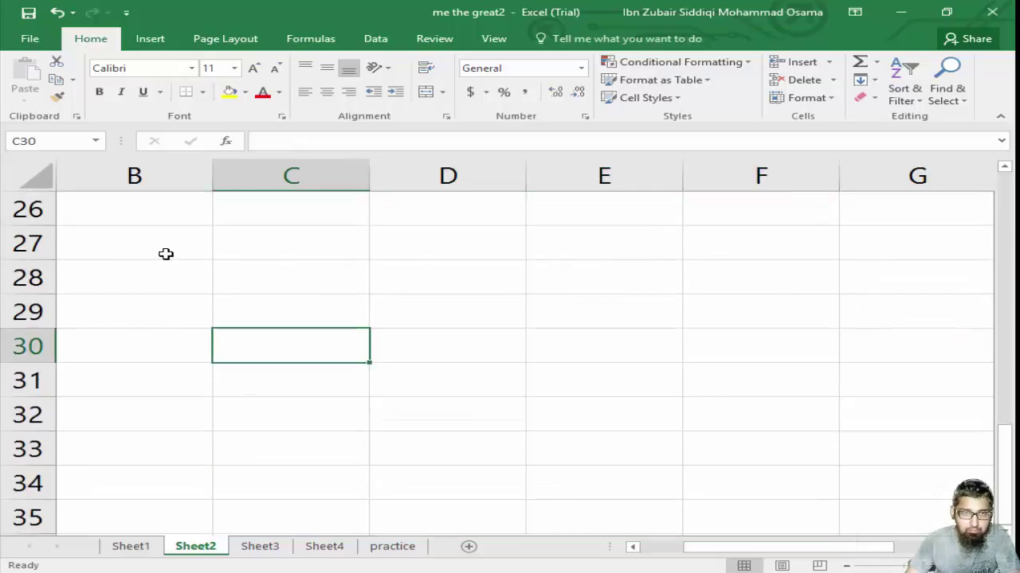
{"action": "left_click", "coordinate": [167, 253]}
{"action": "key", "text": "BackSpace"}
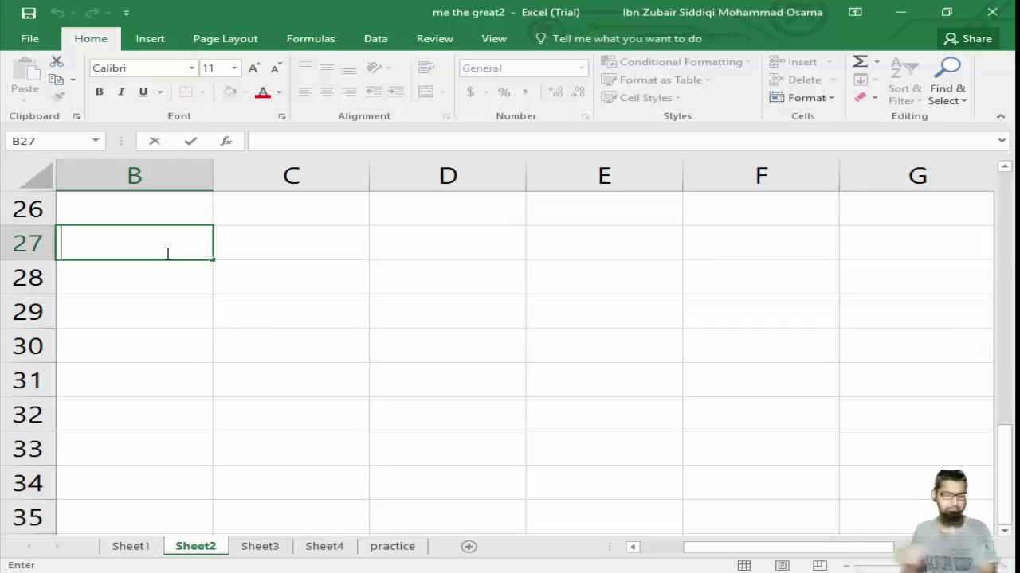
{"action": "type", "text": "I lop"}
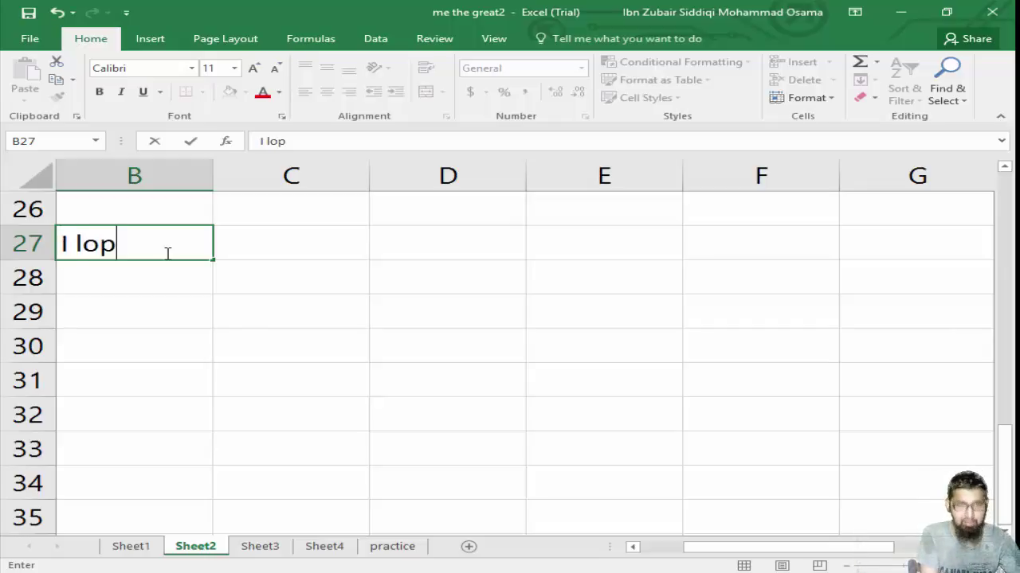
{"action": "key", "text": "BackSpace"}
{"action": "type", "text": "ve m"}
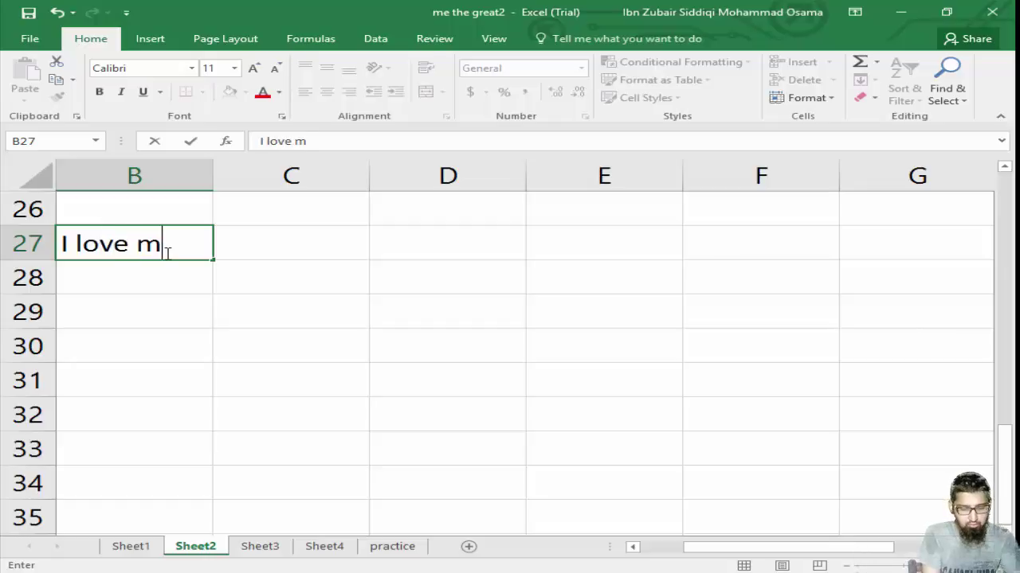
{"action": "type", "text": "y cou"}
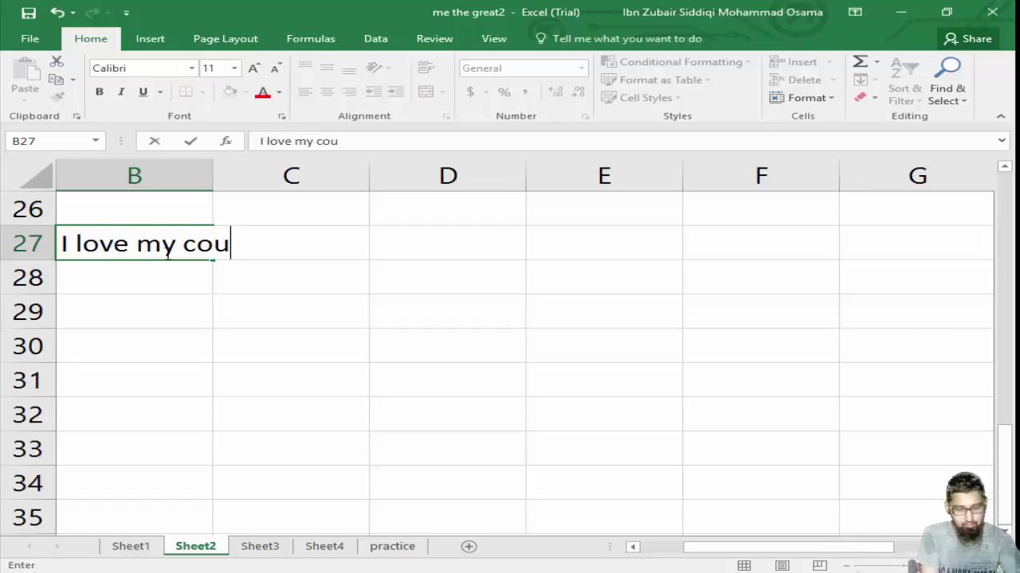
{"action": "type", "text": "ntry, "}
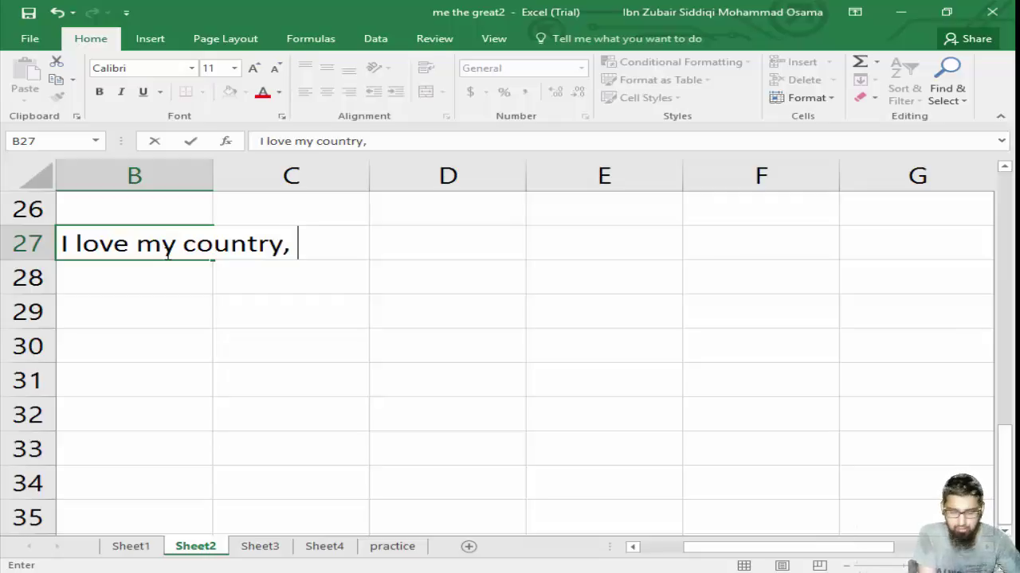
{"action": "type", "text": "rel"}
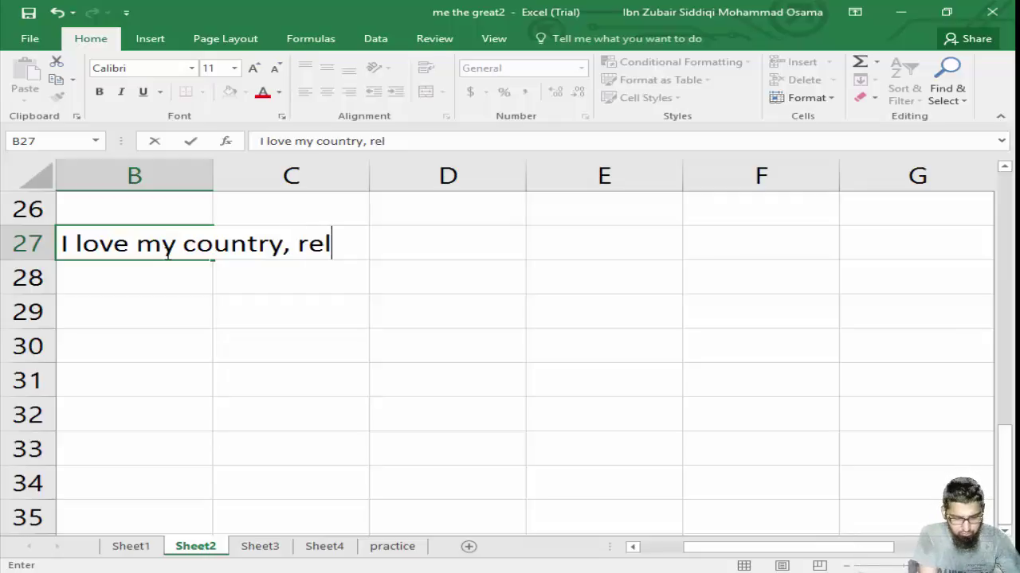
{"action": "type", "text": "igion, pa"}
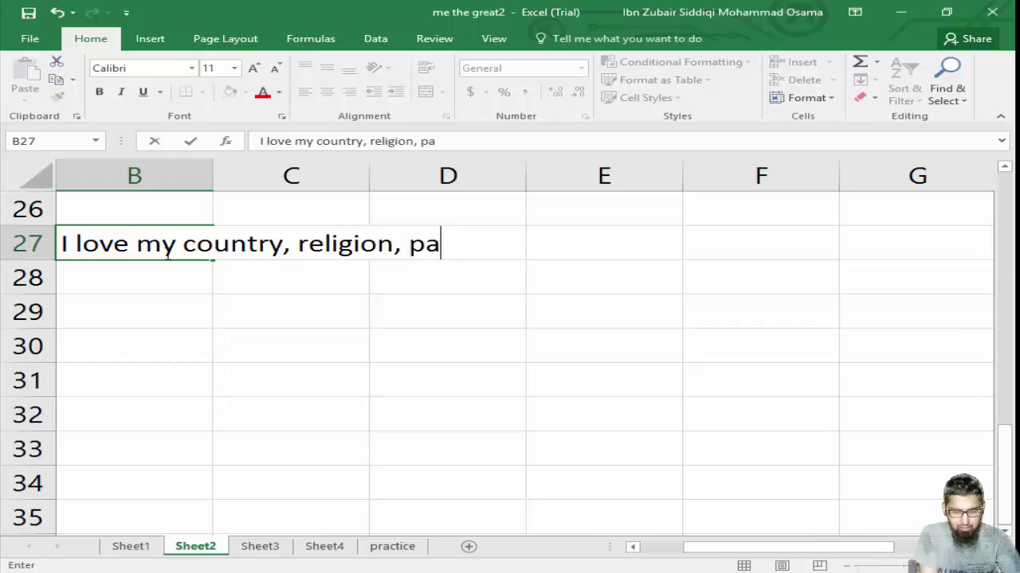
{"action": "type", "text": "rents"}
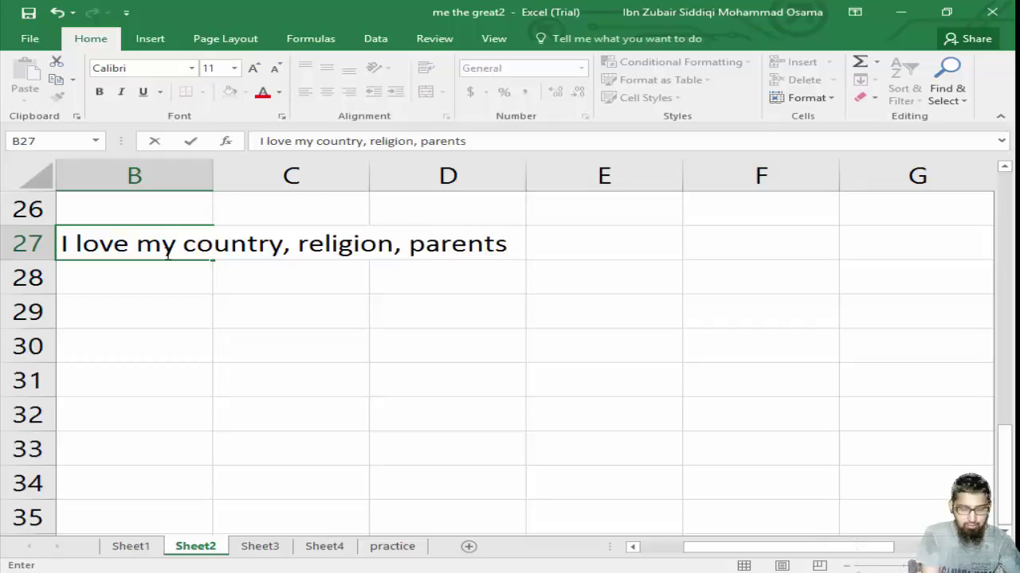
{"action": "type", "text": " ertc"}
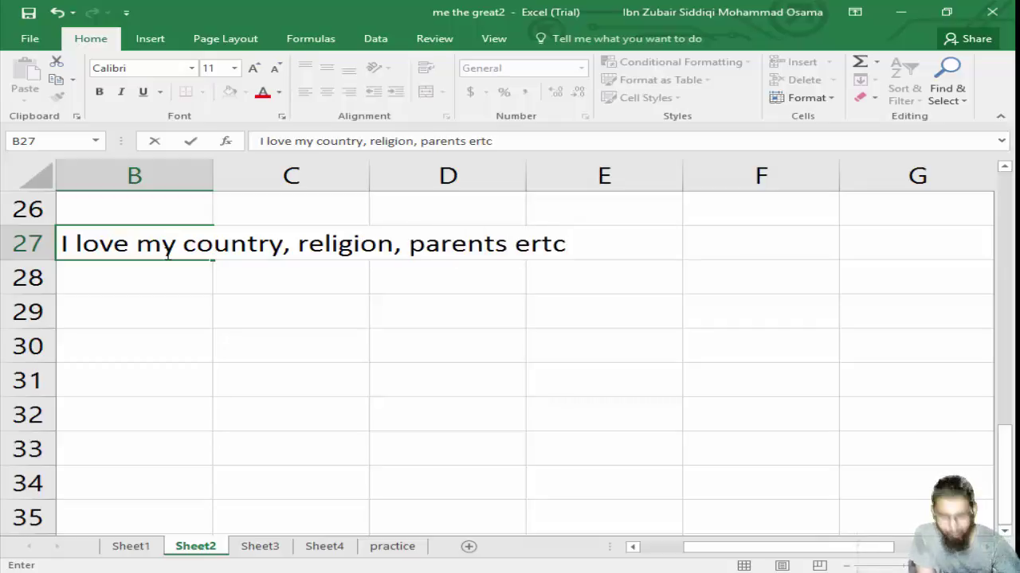
{"action": "key", "text": "BackSpace"}
{"action": "key", "text": "BackSpace"}
{"action": "key", "text": "BackSpace"}
{"action": "type", "text": "tc"}
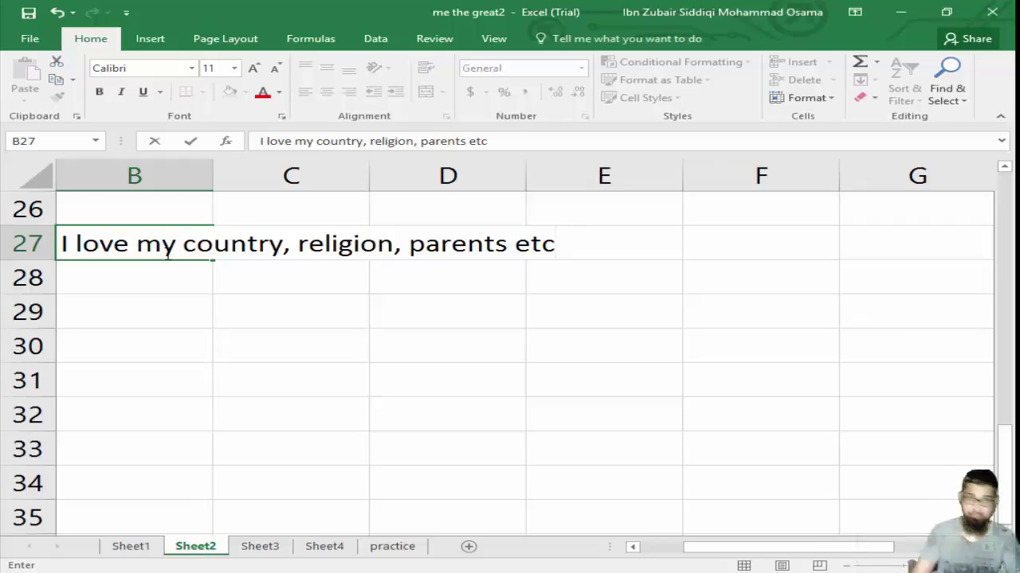
{"action": "key", "text": "ctrl+Return"}
{"action": "left_click", "coordinate": [159, 309]}
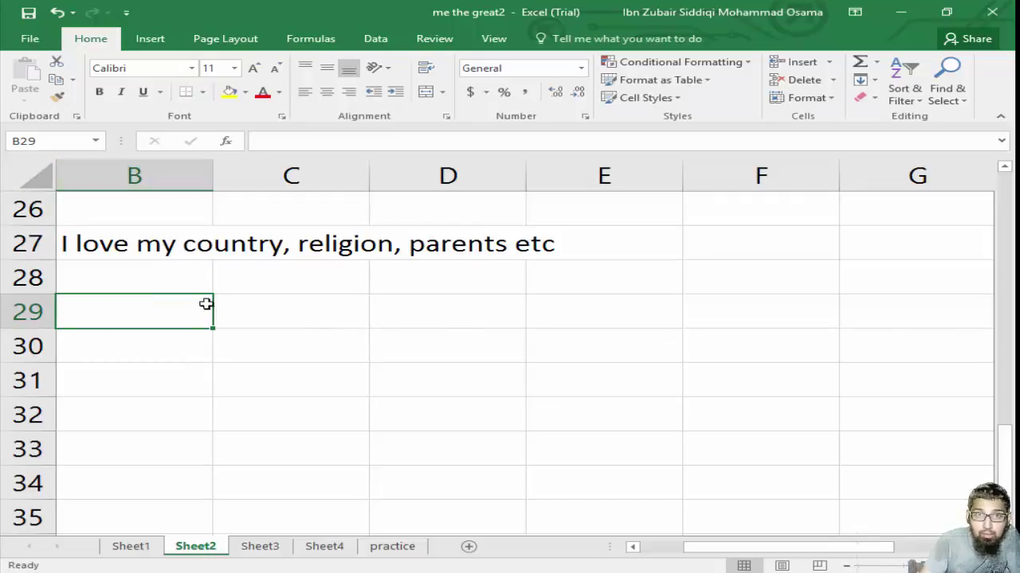
Step: Enter "kia keh raha hai bhai" in cell C27, beside the long sentence
{"action": "left_click", "coordinate": [237, 249]}
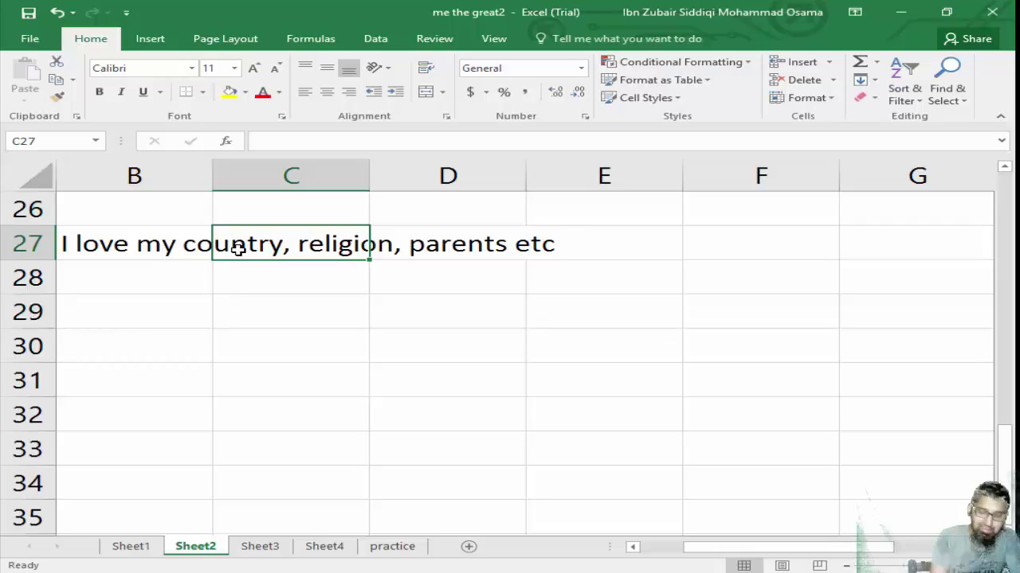
{"action": "type", "text": "kia keh raha hai "}
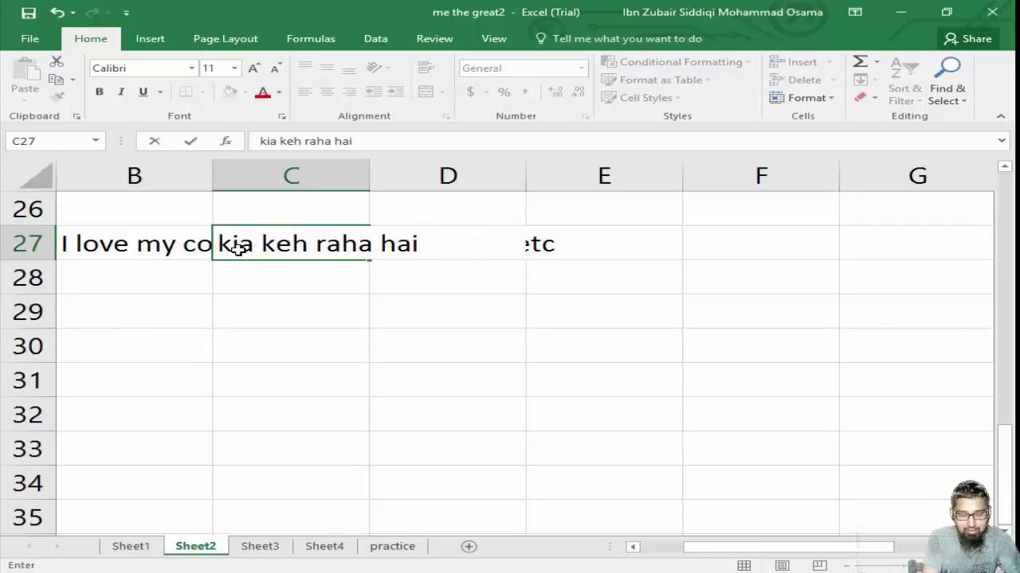
{"action": "type", "text": "bhai"}
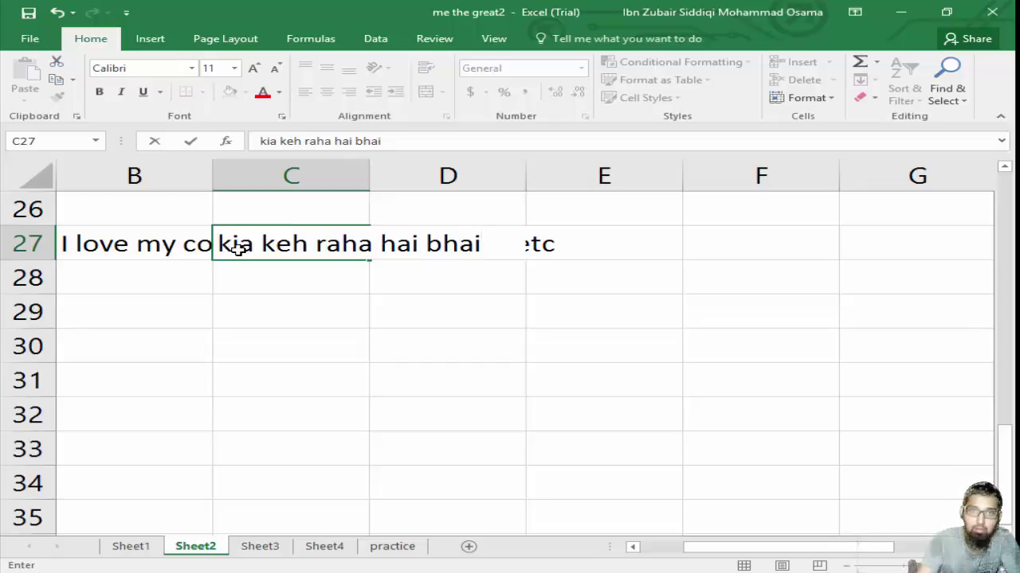
{"action": "left_click", "coordinate": [209, 309]}
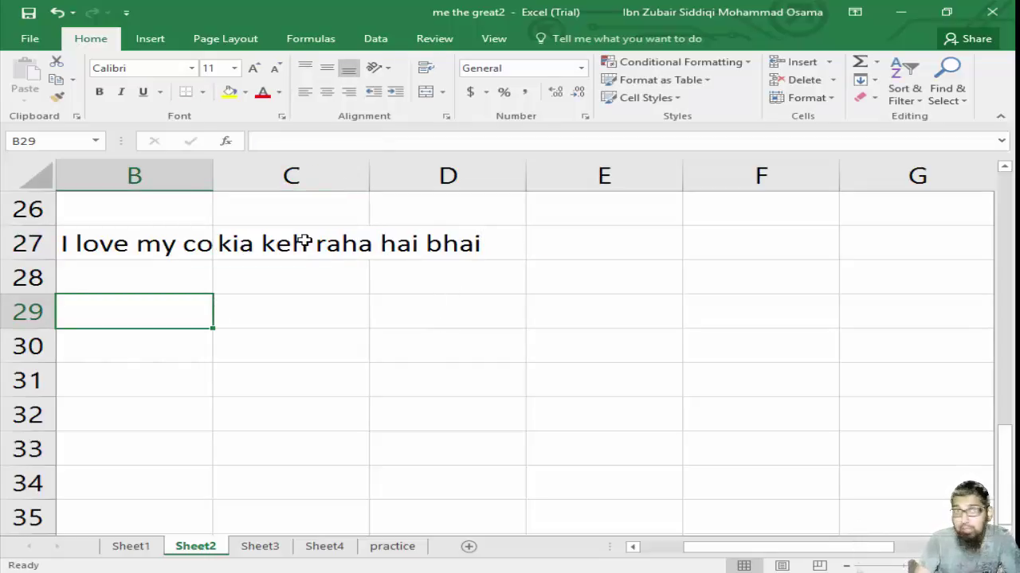
Step: Apply Wrap Text to the long entries in cells B27 and C27
{"action": "left_click", "coordinate": [166, 249]}
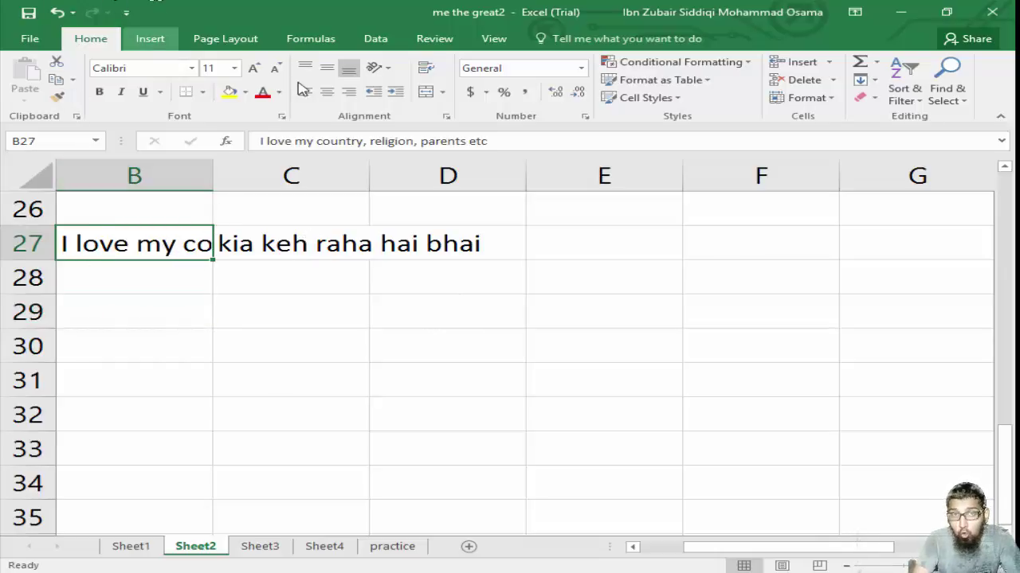
{"action": "left_click", "coordinate": [429, 71]}
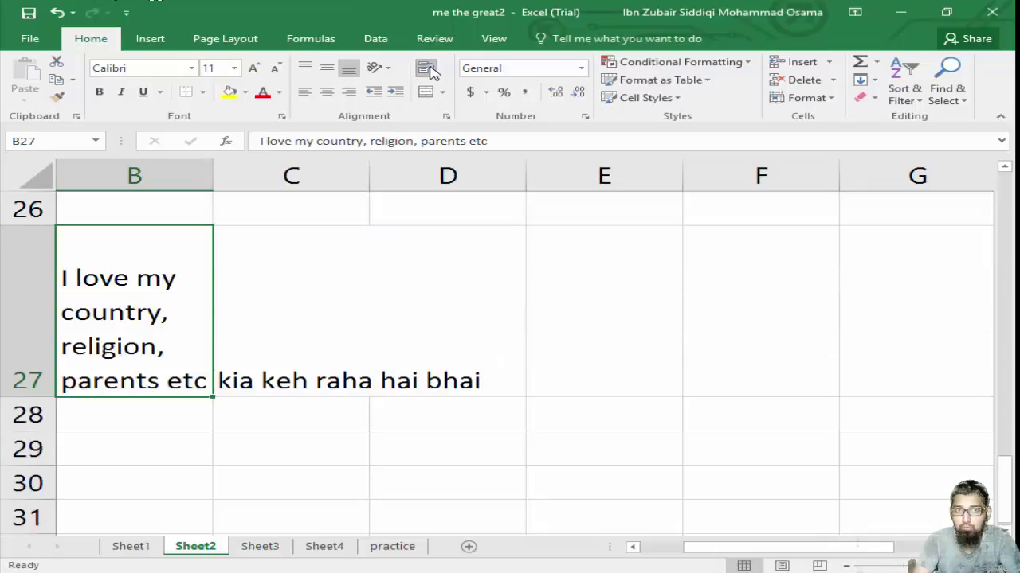
{"action": "left_click", "coordinate": [306, 389]}
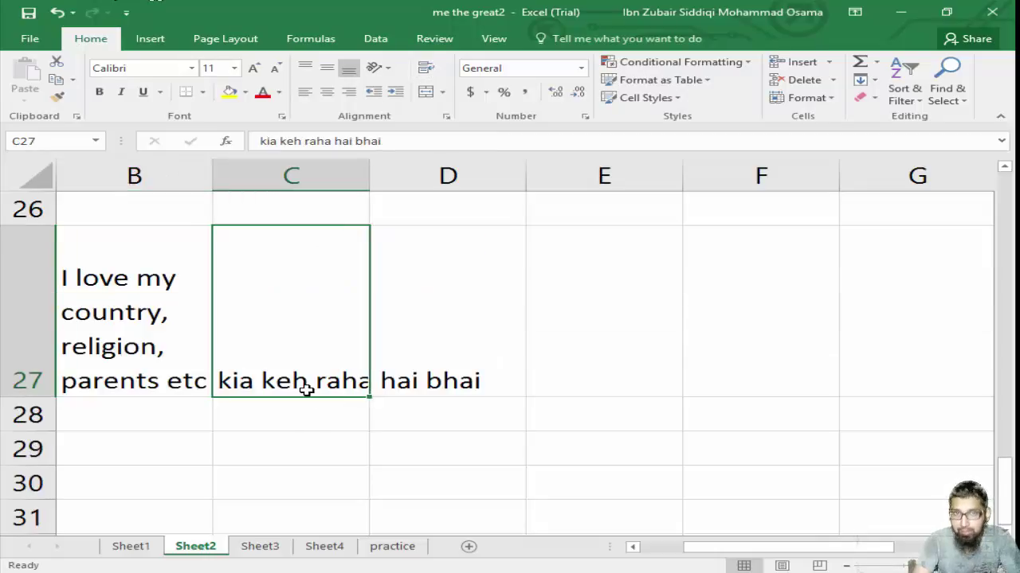
{"action": "left_click", "coordinate": [425, 71]}
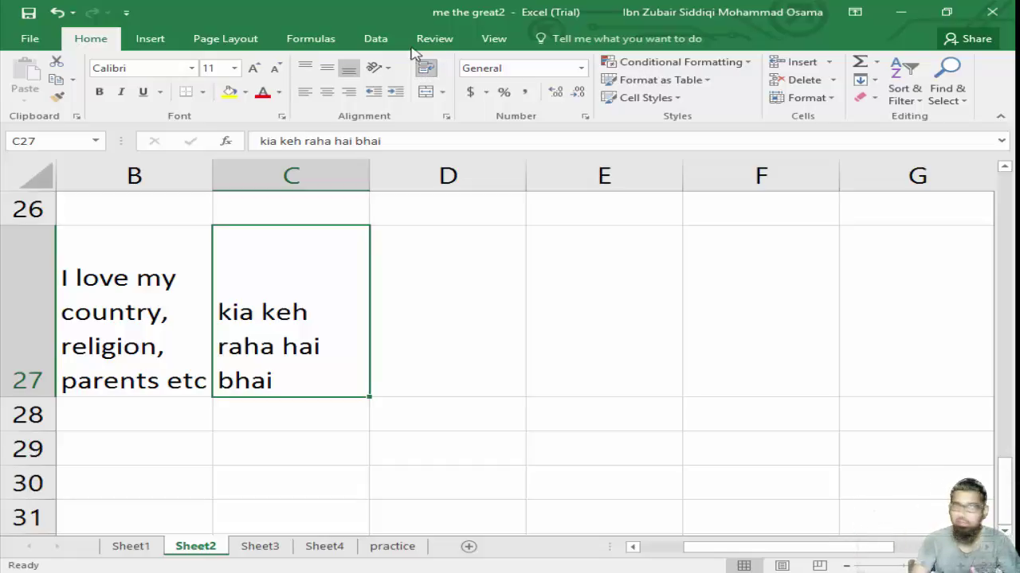
Step: Type the text "HAW" in capitals into cell D27
{"action": "left_click", "coordinate": [457, 283]}
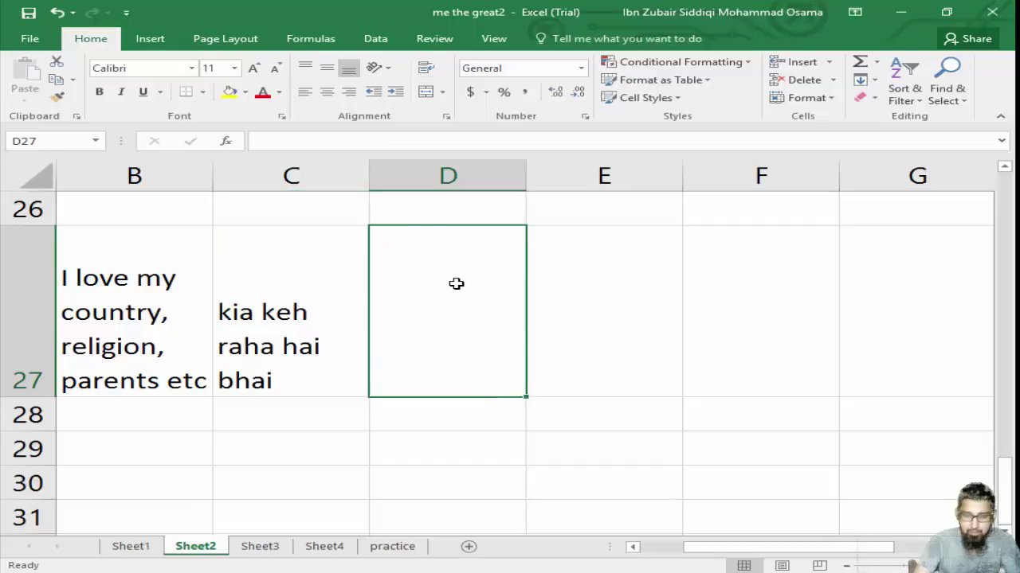
{"action": "type", "text": "h"}
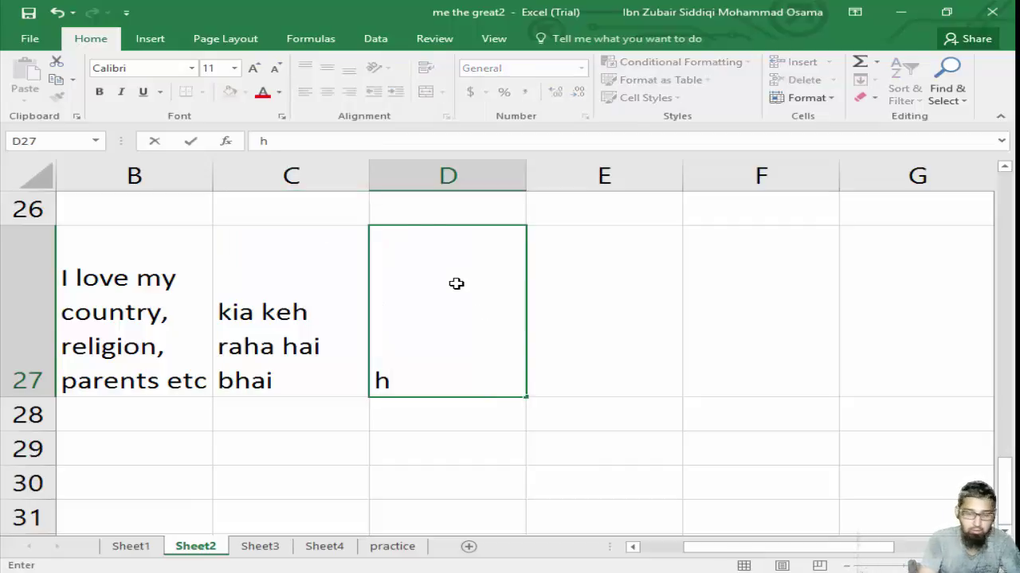
{"action": "key", "text": "BackSpace"}
{"action": "type", "text": "HA"}
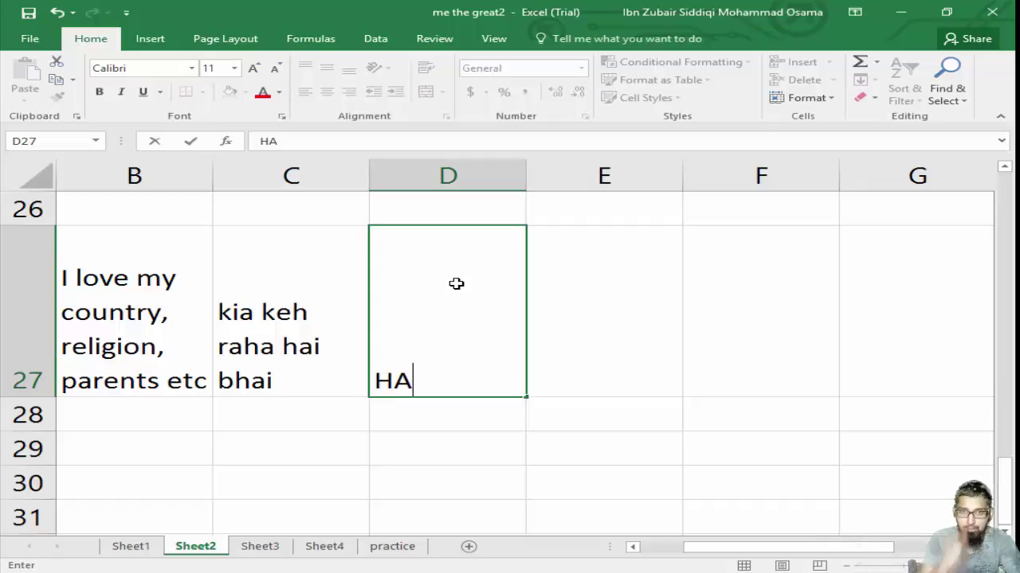
{"action": "type", "text": "W"}
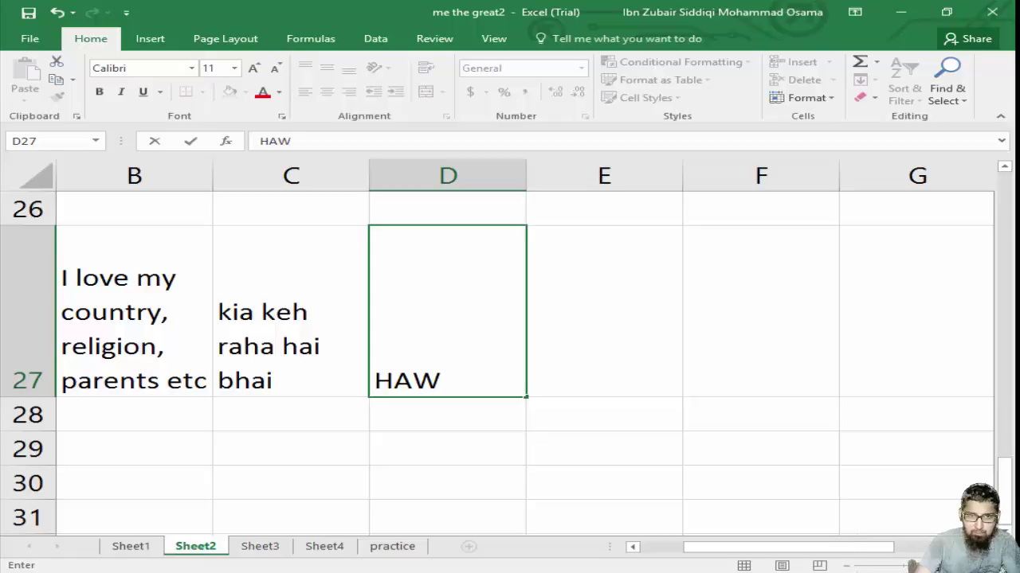
Step: Switch to the PDF textbook and read its "Change the font" section, including the Font group picture
{"action": "key", "text": "alt+Tab"}
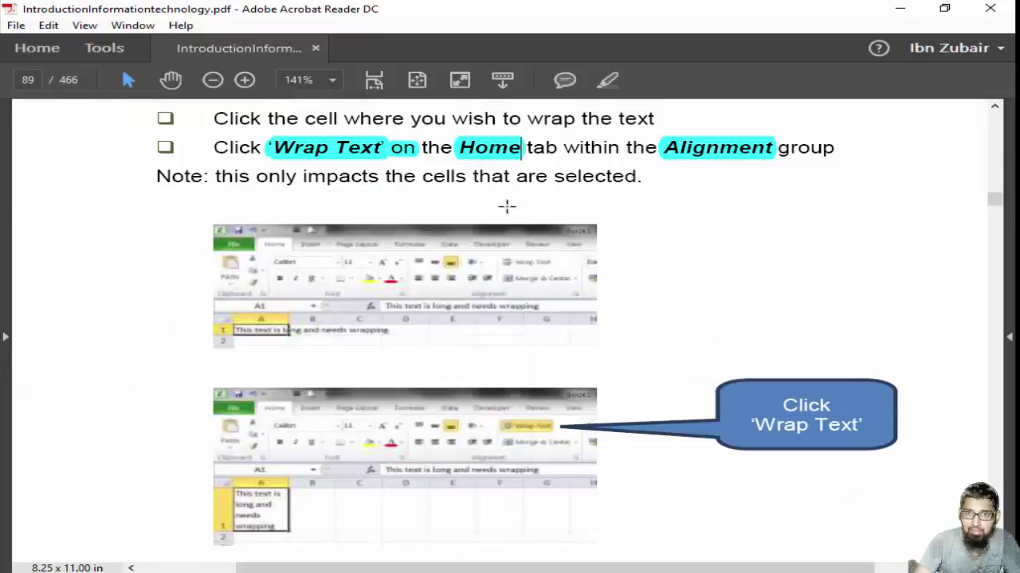
{"action": "scroll", "coordinate": [506, 206], "scroll_direction": "down", "scroll_amount": 5}
{"action": "scroll", "coordinate": [506, 206], "scroll_direction": "down", "scroll_amount": 1}
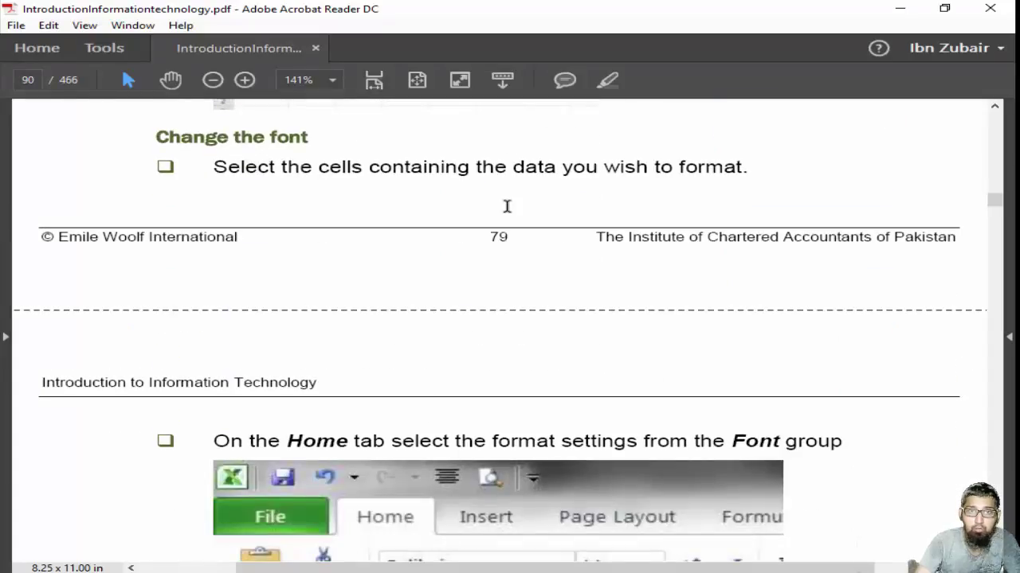
{"action": "scroll", "coordinate": [506, 206], "scroll_direction": "down", "scroll_amount": 4}
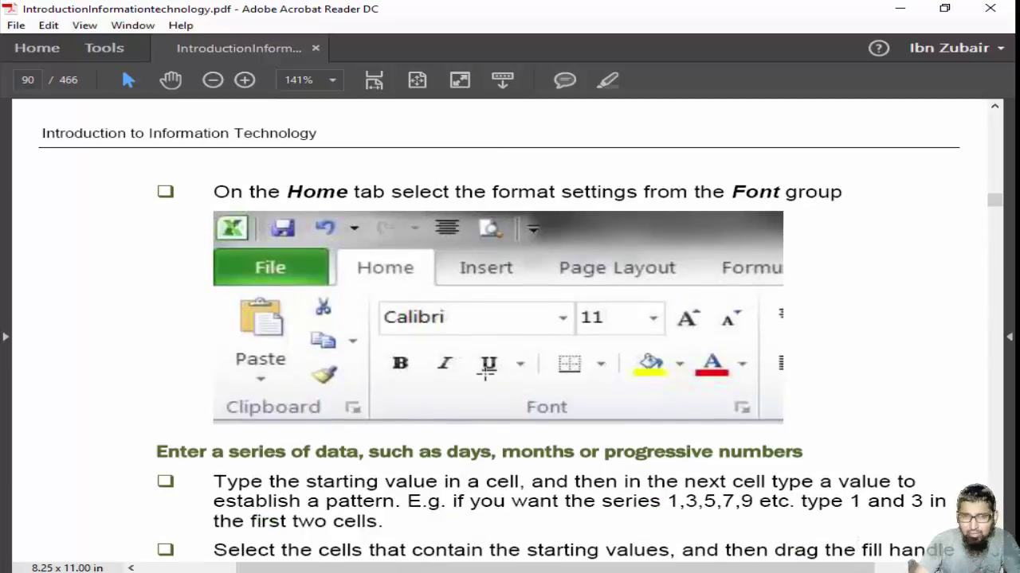
Step: Return to Excel and format the "HAW" text in D27 as bold, italic and underlined with a red font colour
{"action": "key", "text": "alt+Tab"}
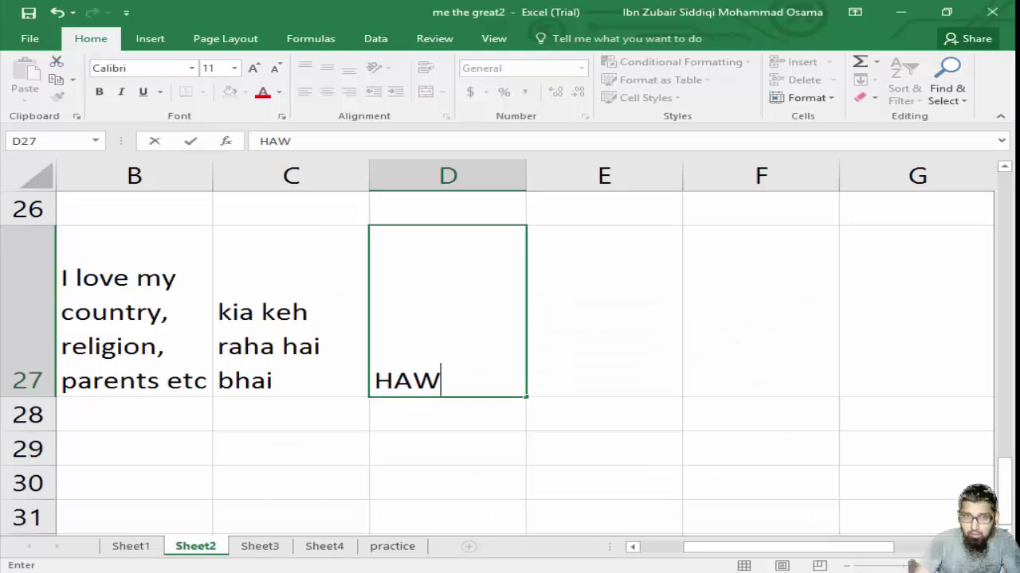
{"action": "double_click", "coordinate": [441, 378]}
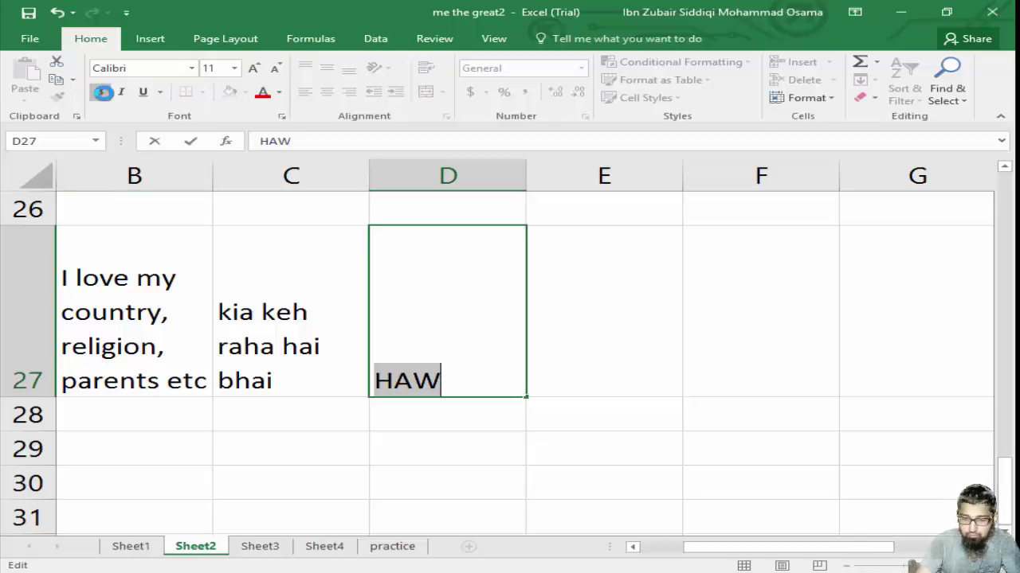
{"action": "left_click", "coordinate": [100, 92]}
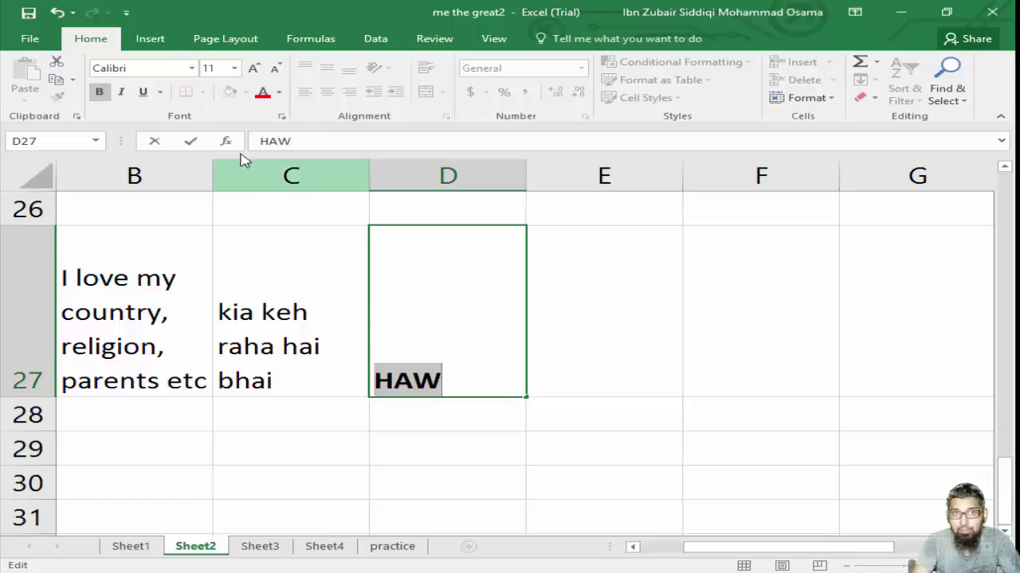
{"action": "left_click", "coordinate": [122, 93]}
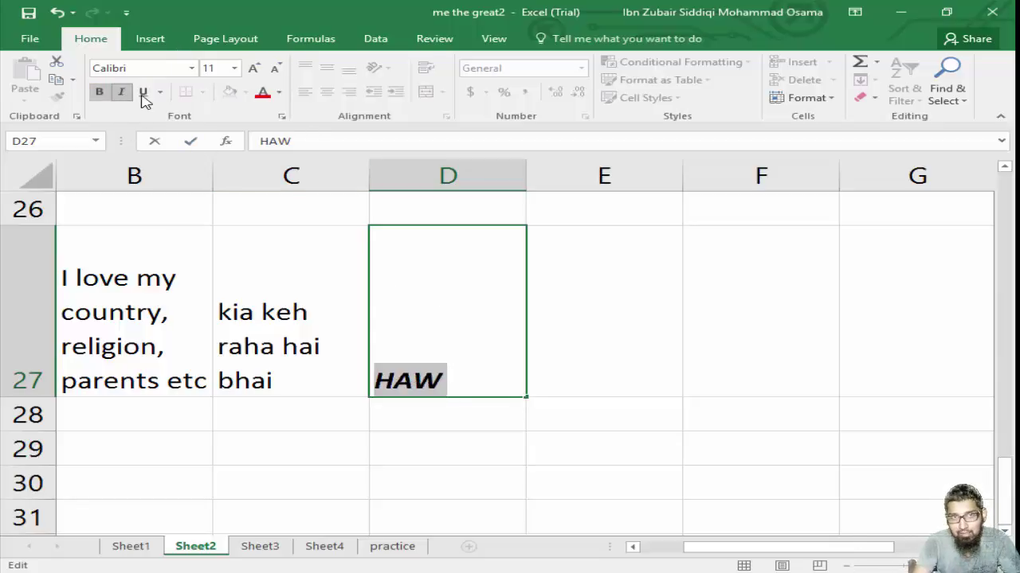
{"action": "left_click", "coordinate": [143, 92]}
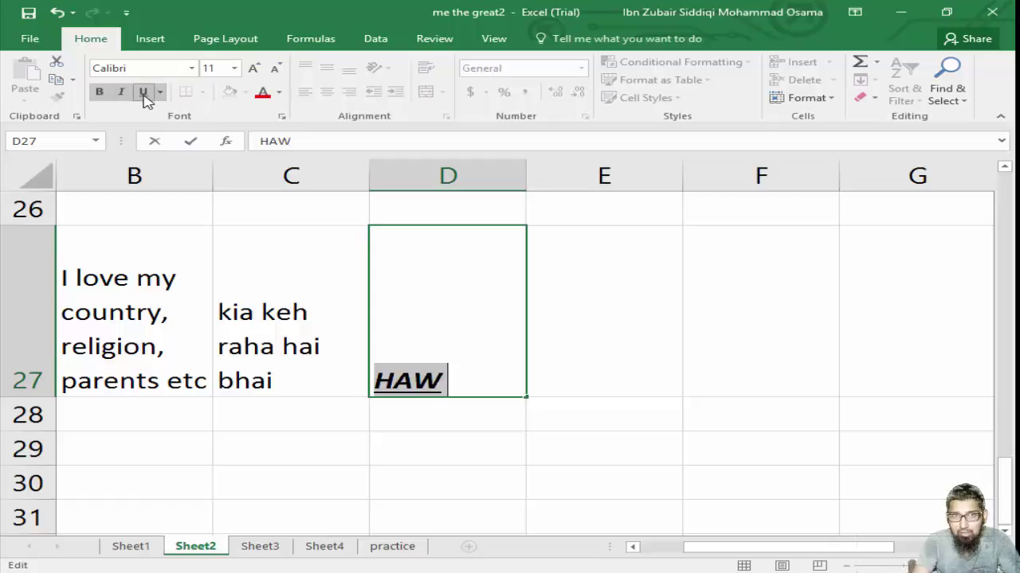
{"action": "left_click", "coordinate": [254, 93]}
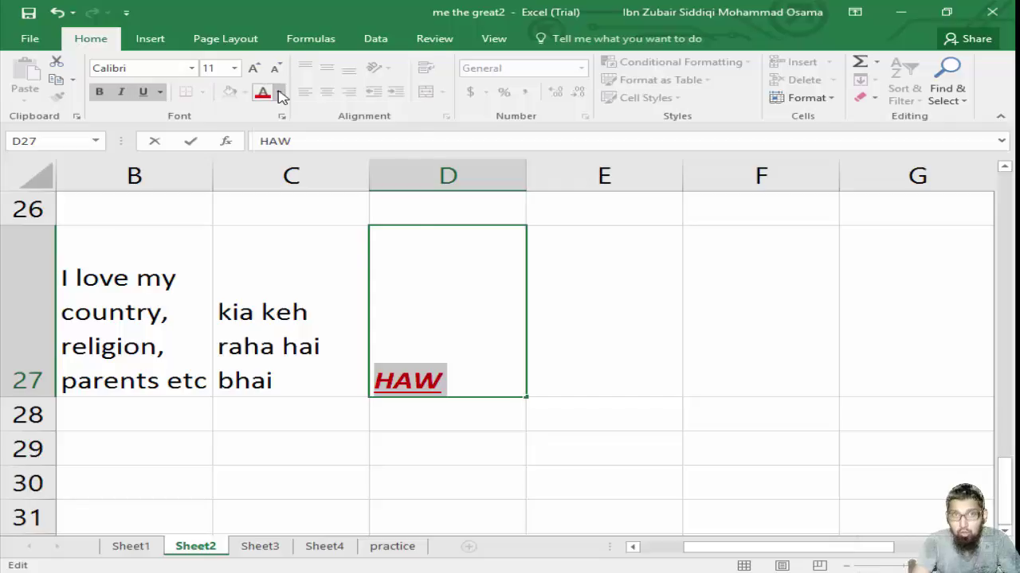
Step: Change the "HAW" text in D27 to a dark orange font colour and enlarge it to size 72
{"action": "left_click", "coordinate": [279, 93]}
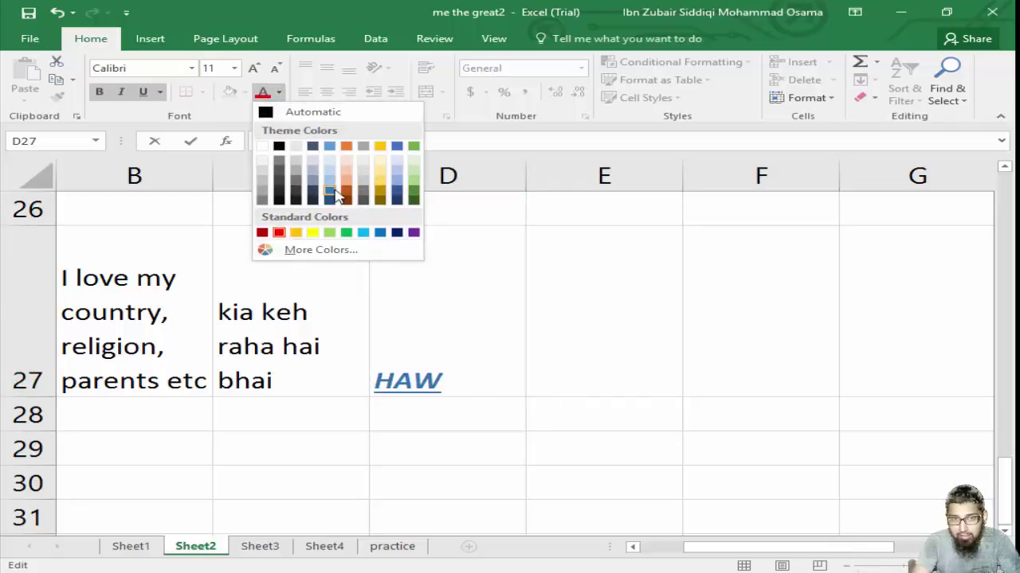
{"action": "left_click", "coordinate": [345, 191]}
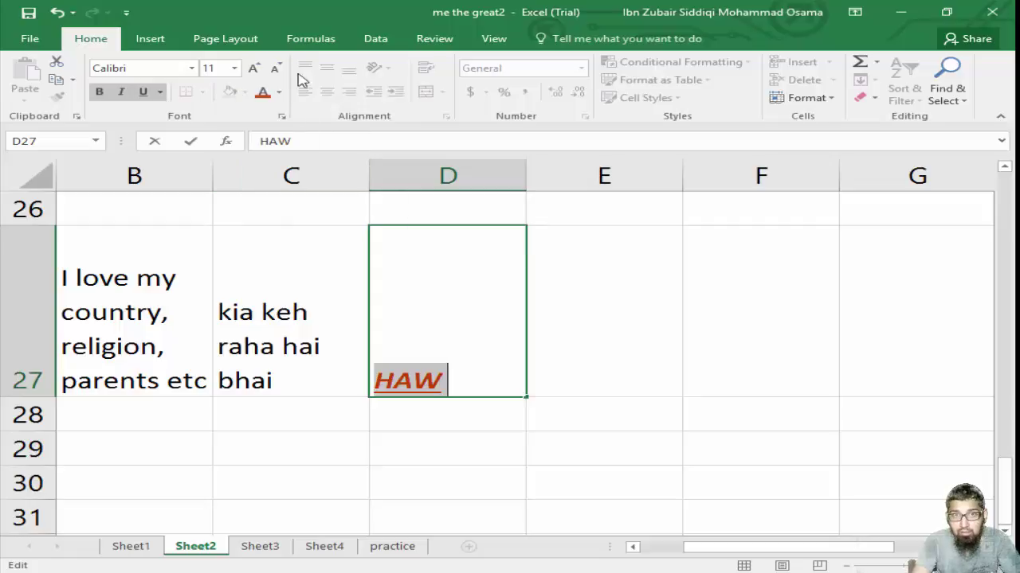
{"action": "left_click", "coordinate": [235, 70]}
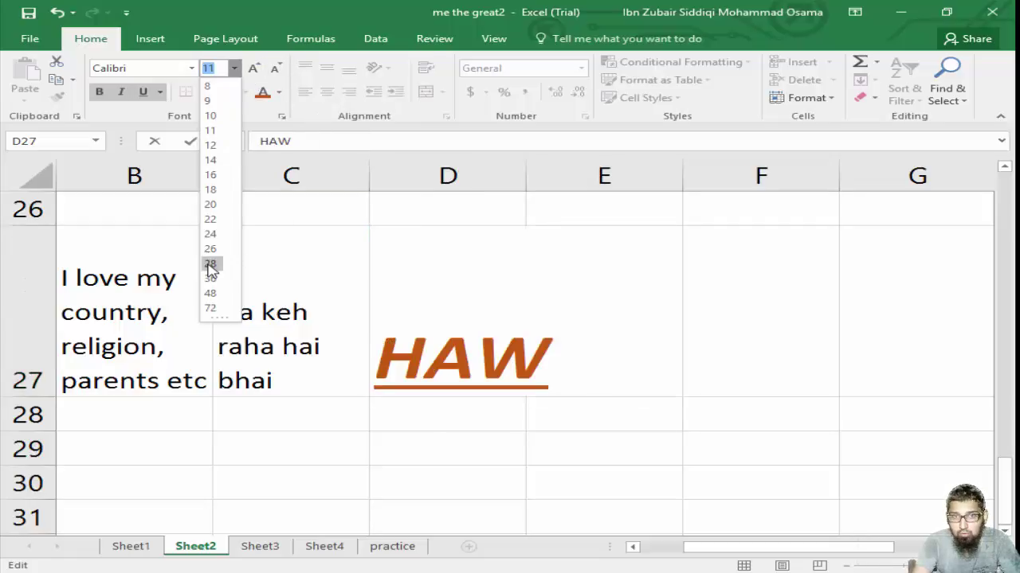
{"action": "left_click", "coordinate": [209, 265]}
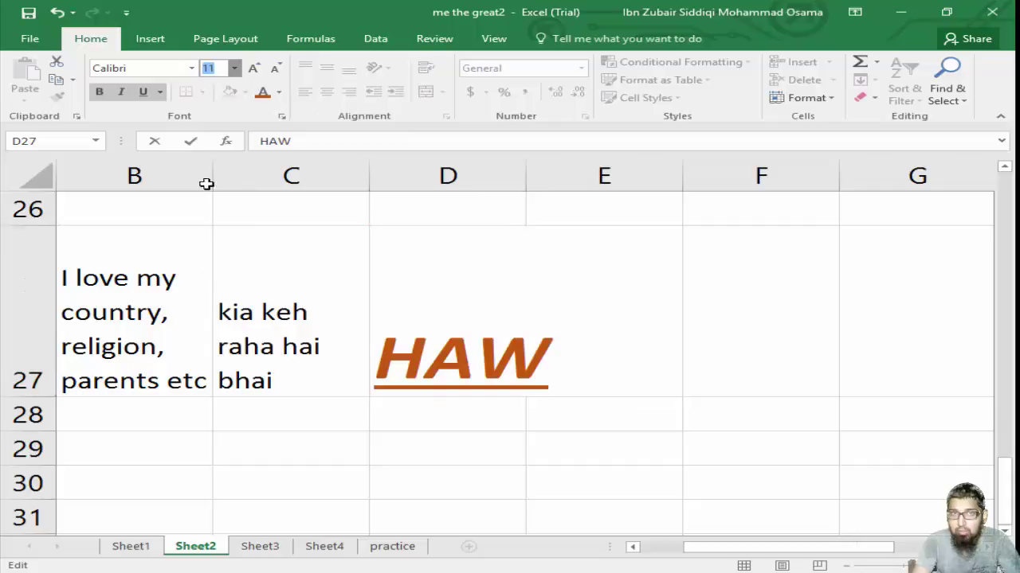
{"action": "left_click", "coordinate": [253, 69]}
{"action": "left_click", "coordinate": [253, 69]}
{"action": "left_click", "coordinate": [253, 69]}
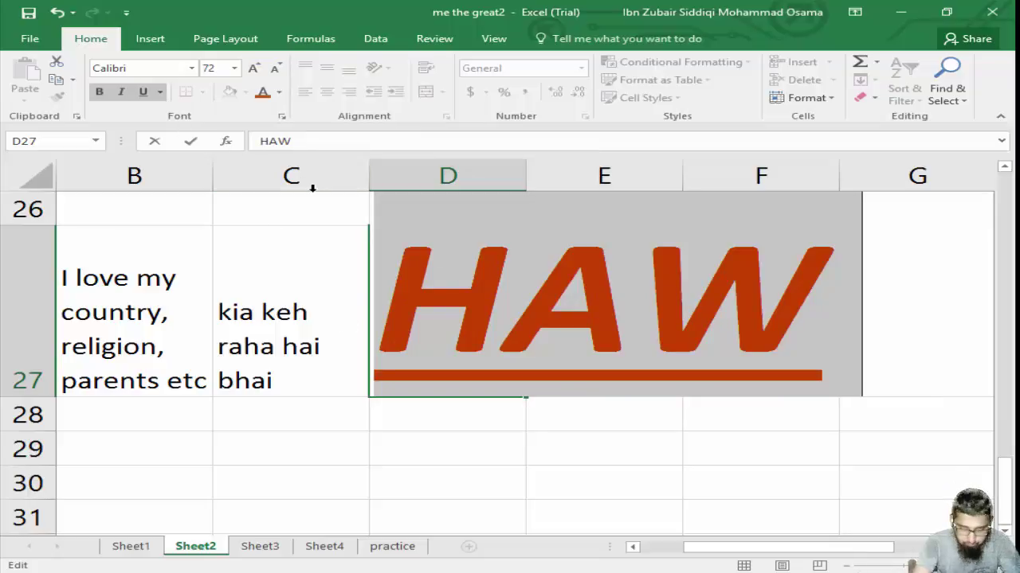
Step: Fill cells C26, C27 and D27 with a yellow background
{"action": "left_click", "coordinate": [310, 269]}
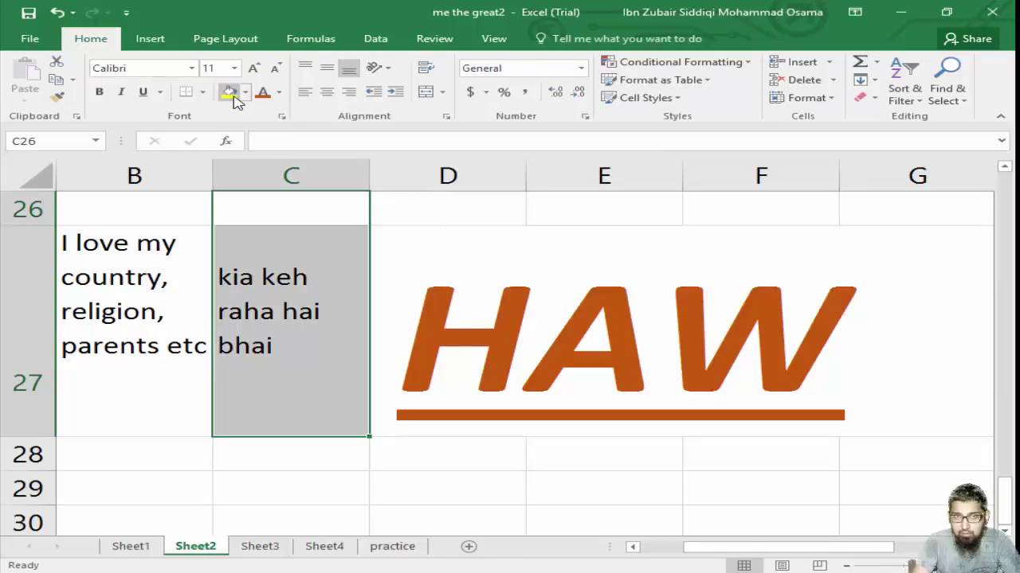
{"action": "left_click", "coordinate": [234, 95]}
{"action": "left_click", "coordinate": [409, 385]}
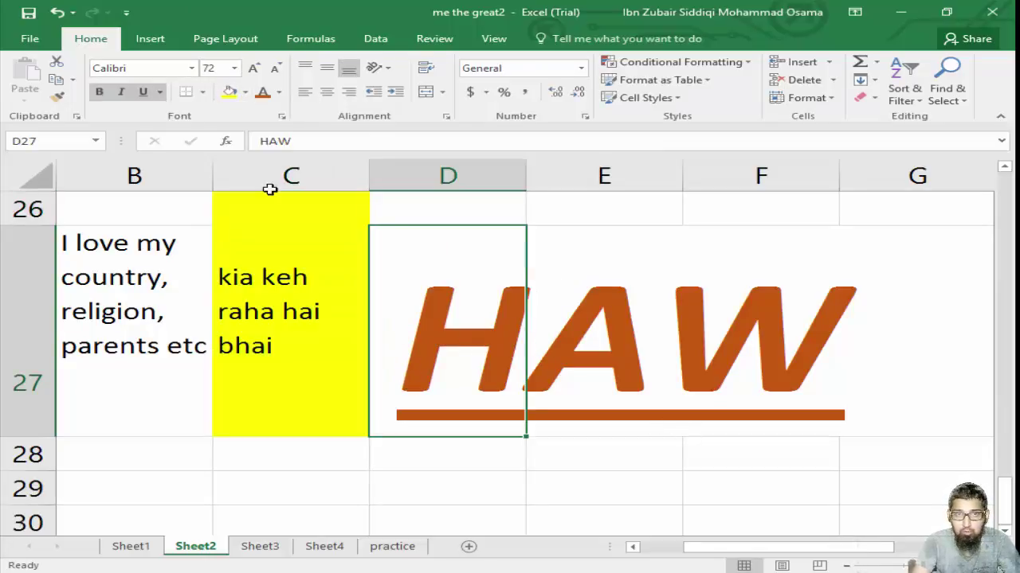
{"action": "left_click", "coordinate": [230, 92]}
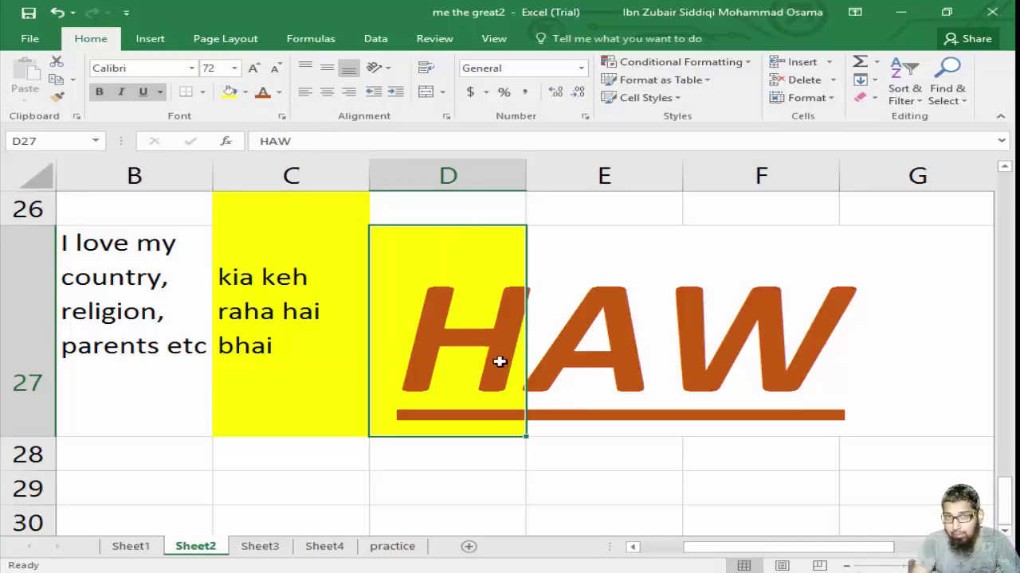
Step: Try Wrap Text on the large "HAW" entry in D27, inspect the rows around it and undo the wrapping
{"action": "left_click", "coordinate": [424, 67]}
{"action": "scroll", "coordinate": [619, 346], "scroll_direction": "down", "scroll_amount": 2}
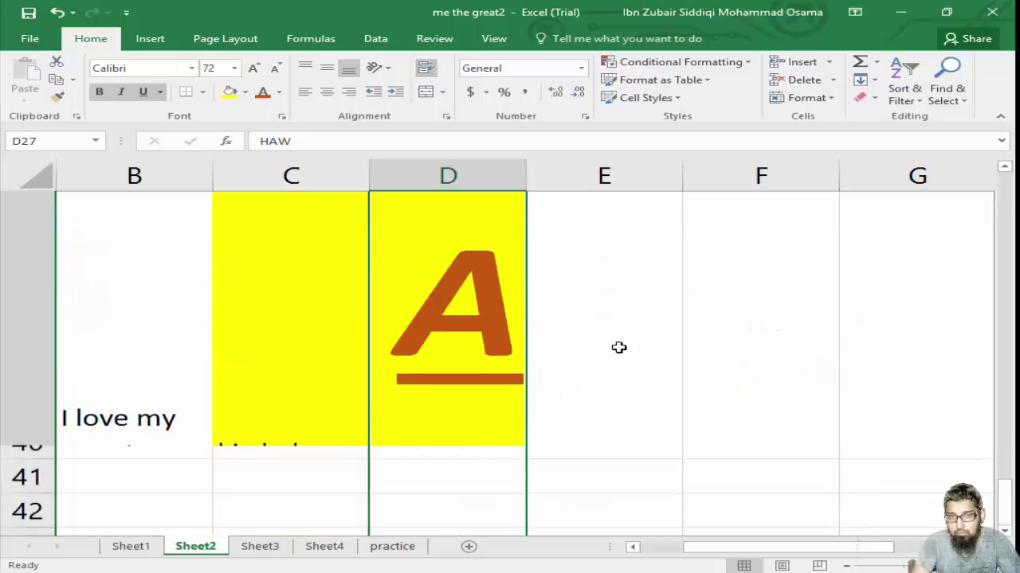
{"action": "scroll", "coordinate": [619, 347], "scroll_direction": "down", "scroll_amount": 2}
{"action": "scroll", "coordinate": [619, 348], "scroll_direction": "up", "scroll_amount": 8}
{"action": "scroll", "coordinate": [619, 348], "scroll_direction": "down", "scroll_amount": 3}
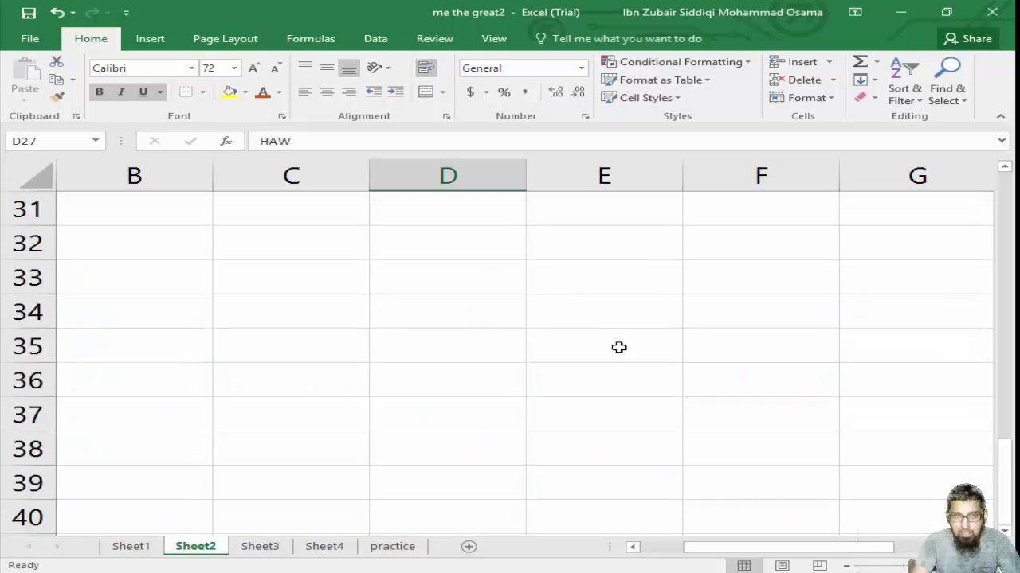
{"action": "scroll", "coordinate": [619, 347], "scroll_direction": "up", "scroll_amount": 8}
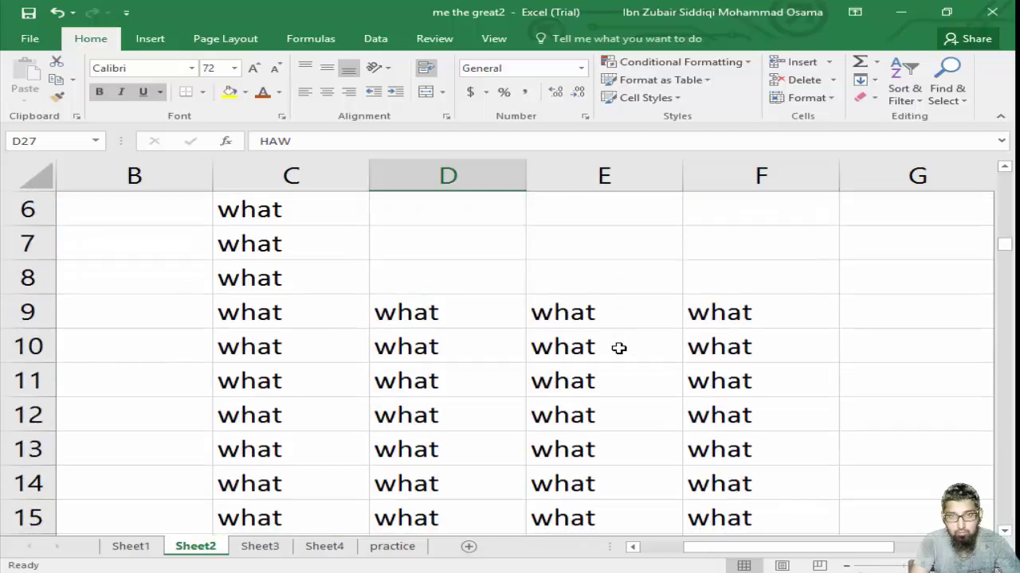
{"action": "key", "text": "ctrl+z"}
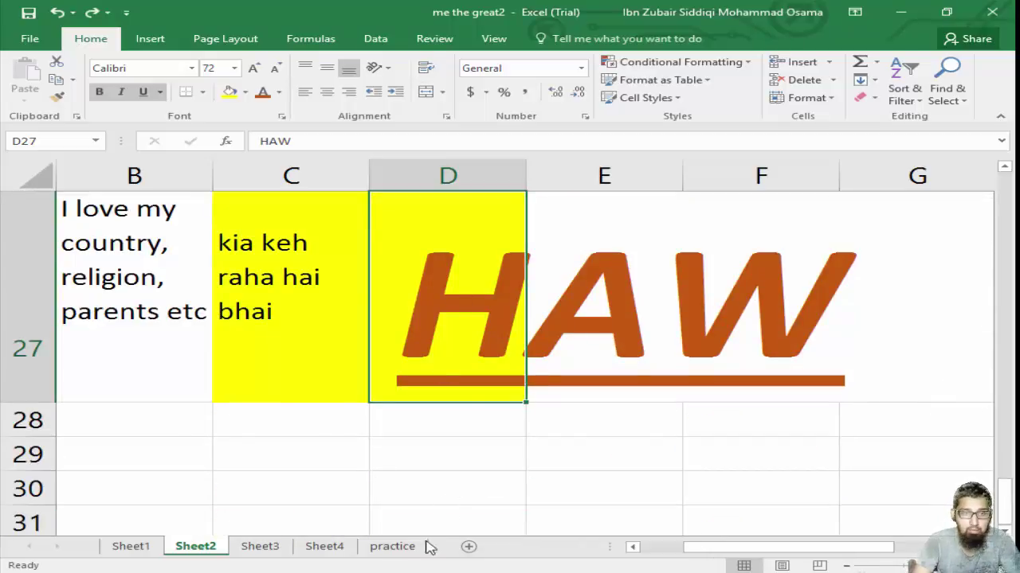
Step: Switch to the PDF textbook, read the "Enter a series of data" section and return to Excel
{"action": "key", "text": "alt+Tab"}
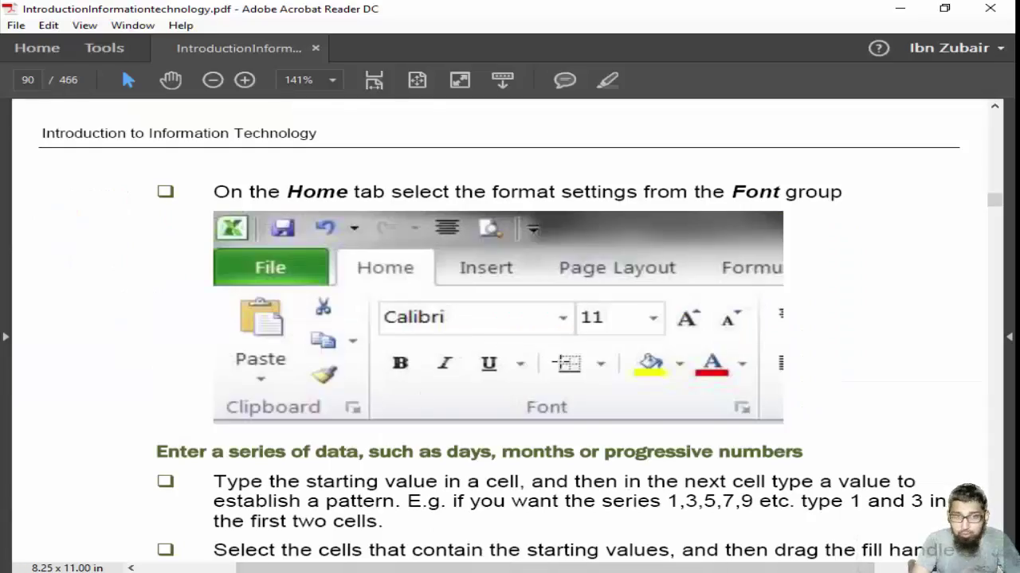
{"action": "scroll", "coordinate": [560, 362], "scroll_direction": "down", "scroll_amount": 3}
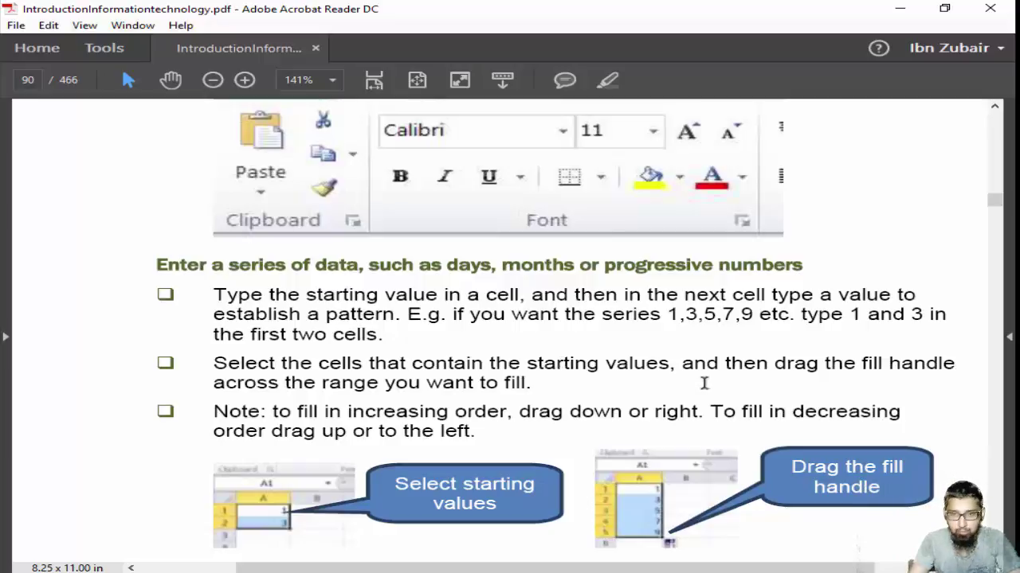
{"action": "key", "text": "alt+Tab"}
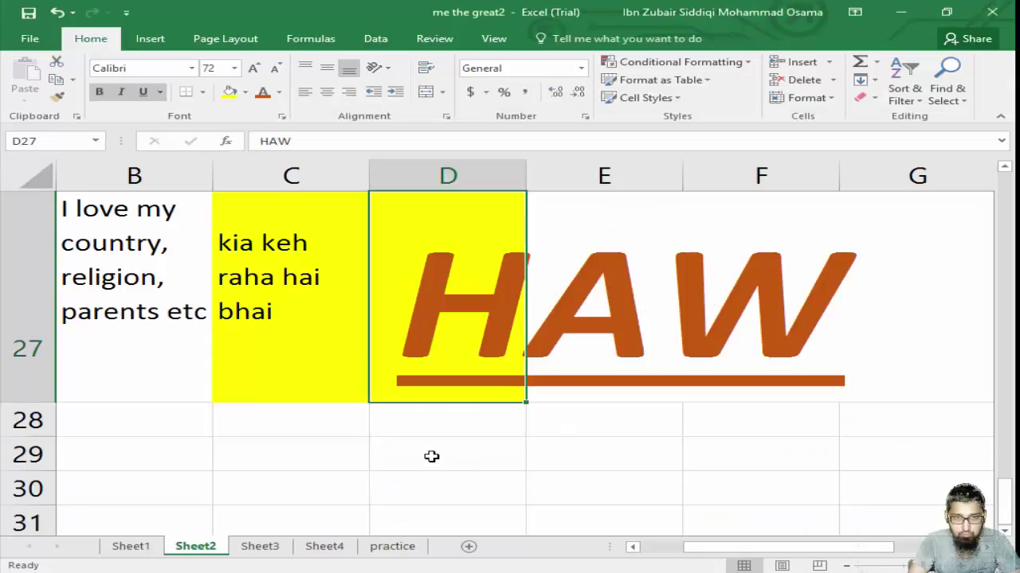
{"action": "scroll", "coordinate": [430, 455], "scroll_direction": "down", "scroll_amount": 2}
{"action": "left_click", "coordinate": [300, 242]}
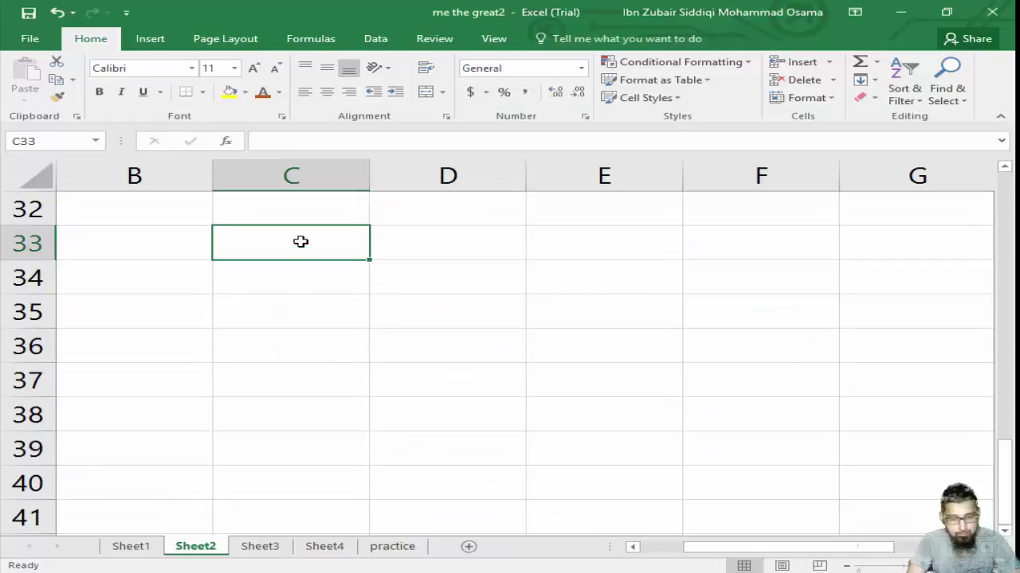
{"action": "type", "text": "1"}
{"action": "key", "text": "Return"}
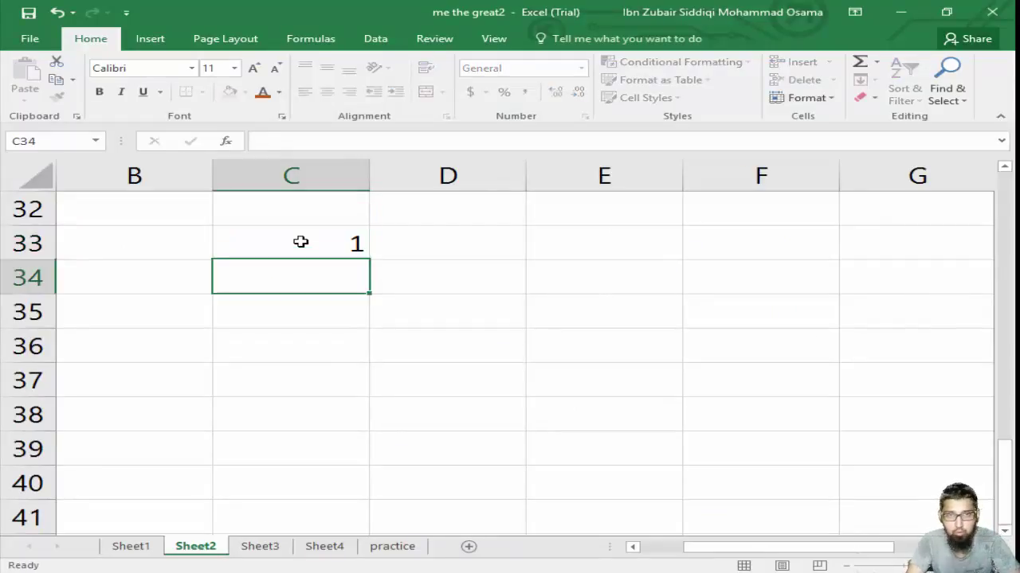
{"action": "type", "text": "2"}
{"action": "left_click_drag", "start_coordinate": [344, 242], "coordinate": [290, 263]}
{"action": "scroll", "coordinate": [343, 314], "scroll_direction": "up", "scroll_amount": 12}
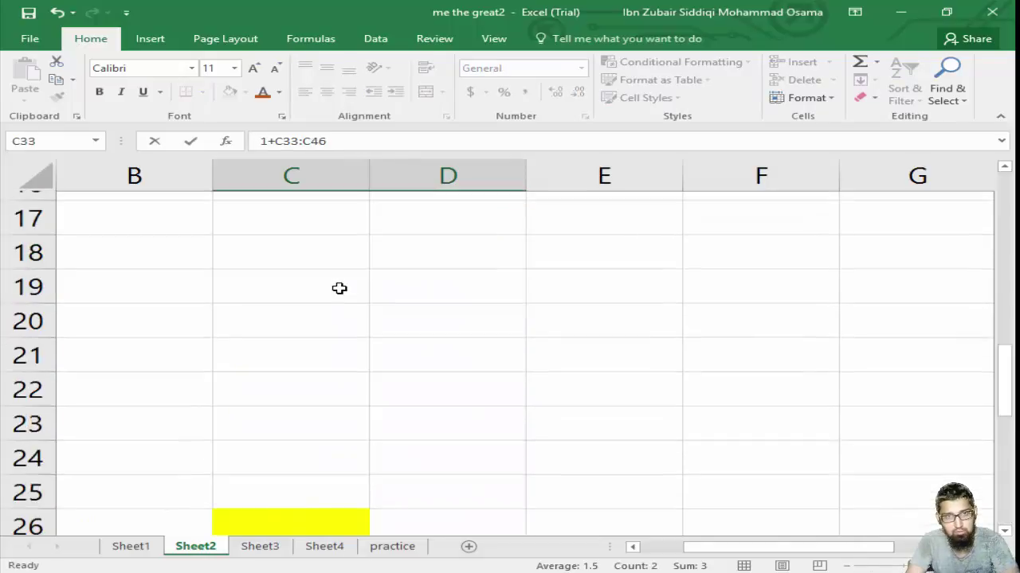
{"action": "key", "text": "Escape"}
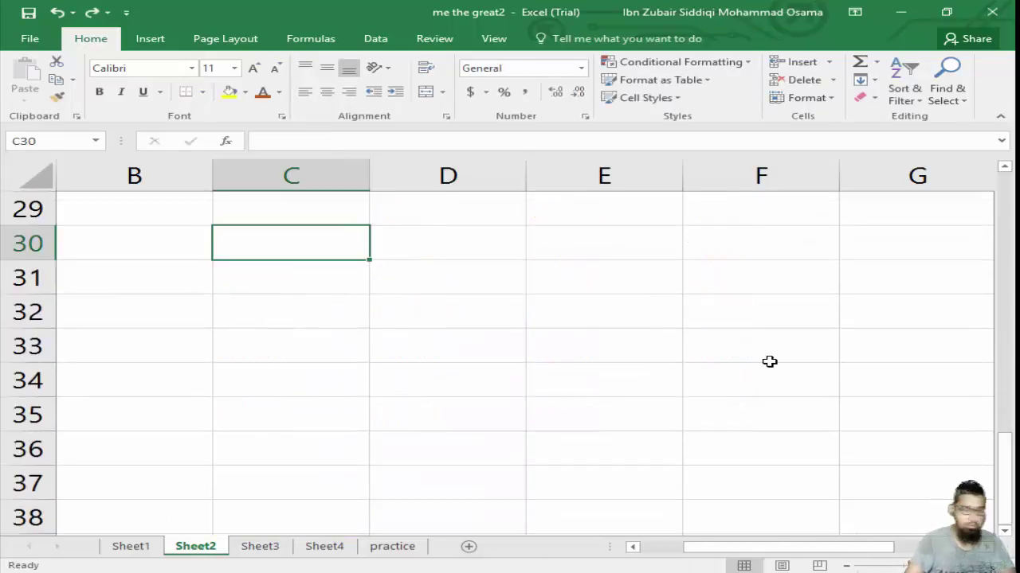
Step: Enter the starting values 1 and 2 in cells C30 and C31
{"action": "type", "text": "1"}
{"action": "key", "text": "Return"}
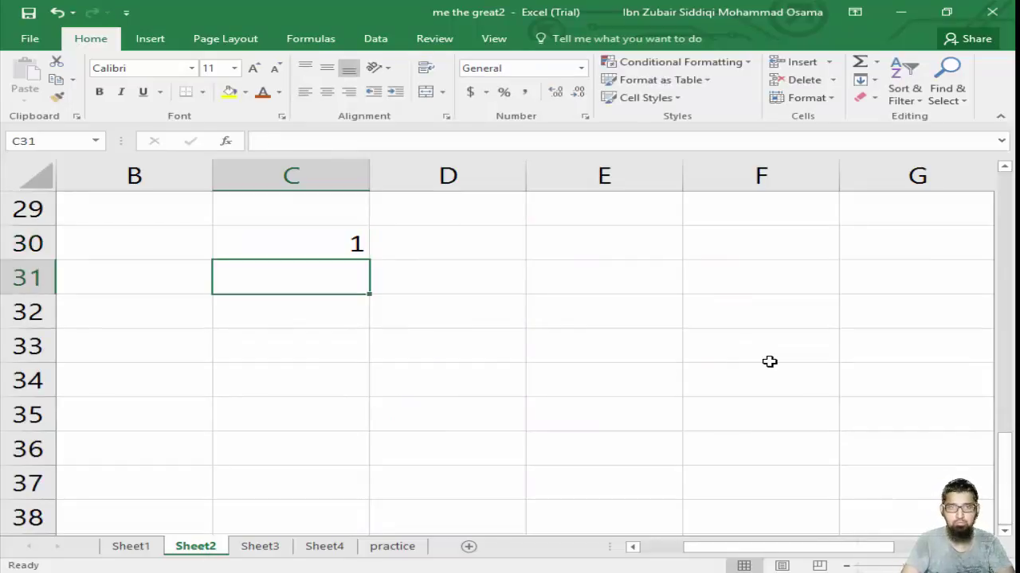
{"action": "type", "text": "2"}
{"action": "left_click", "coordinate": [319, 242]}
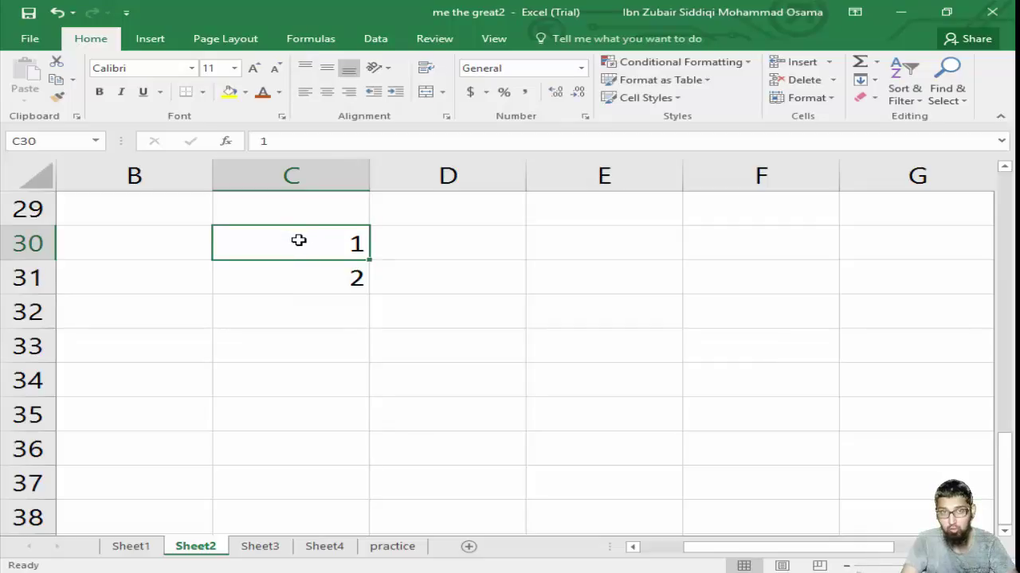
Step: Try filling the single value in C30 down to C36, and undo the fill
{"action": "left_click_drag", "start_coordinate": [298, 239], "coordinate": [297, 279]}
{"action": "left_click_drag", "start_coordinate": [297, 331], "coordinate": [301, 248]}
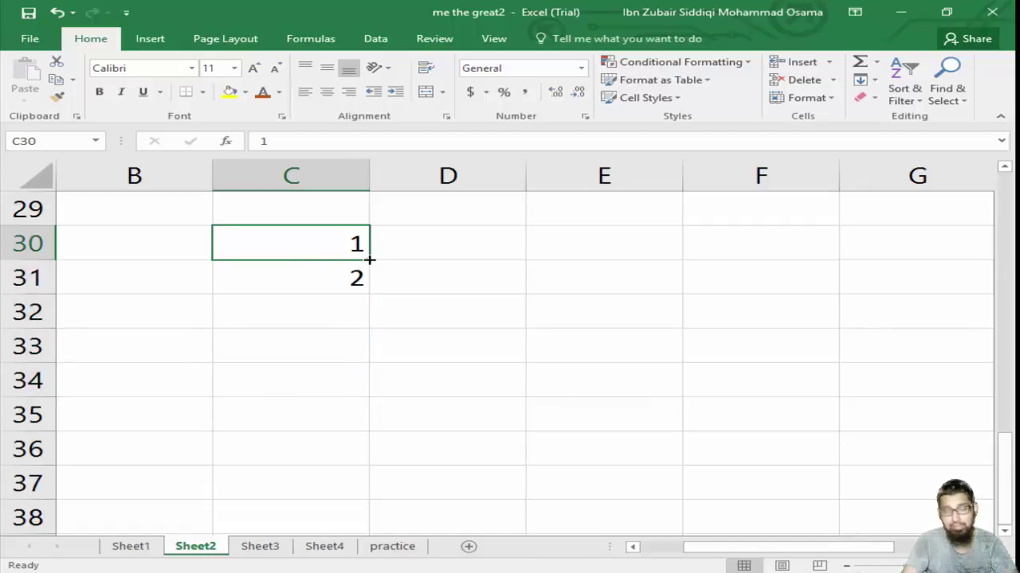
{"action": "left_click_drag", "start_coordinate": [369, 259], "coordinate": [358, 471]}
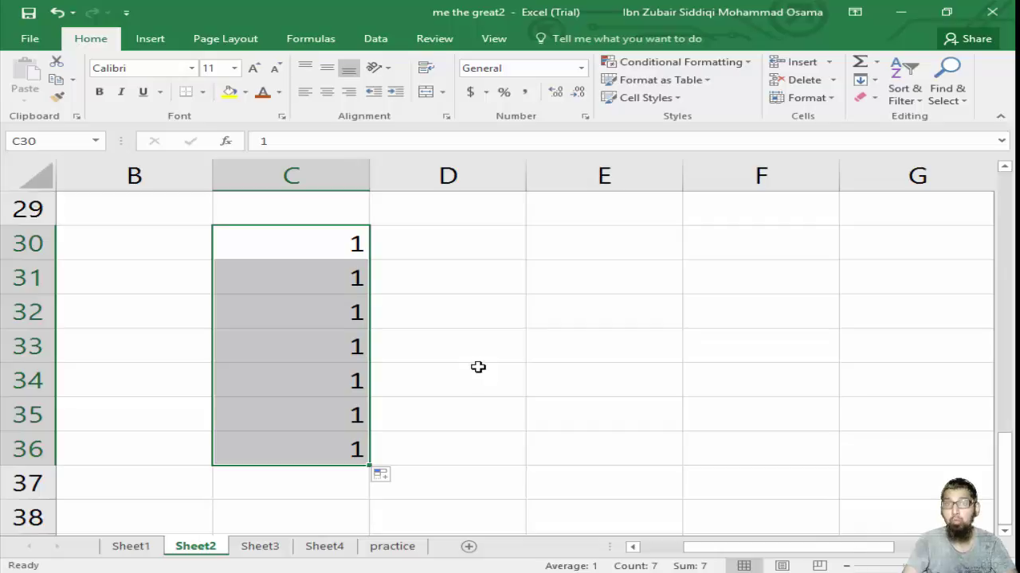
{"action": "key", "text": "ctrl+z"}
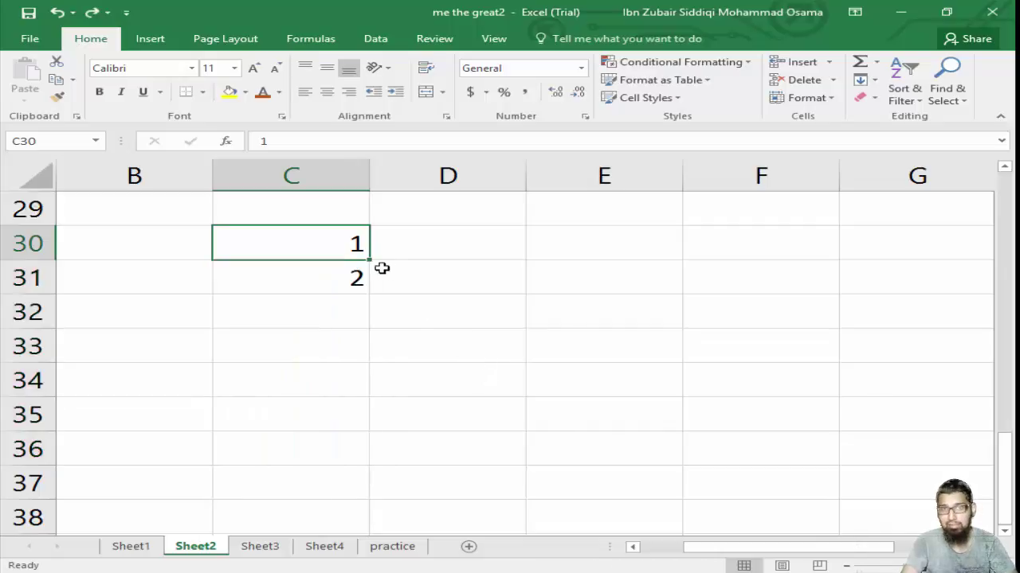
Step: Extend the number series from both starting cells C30:C31 down to C36 with the fill handle
{"action": "left_click_drag", "start_coordinate": [325, 250], "coordinate": [323, 271]}
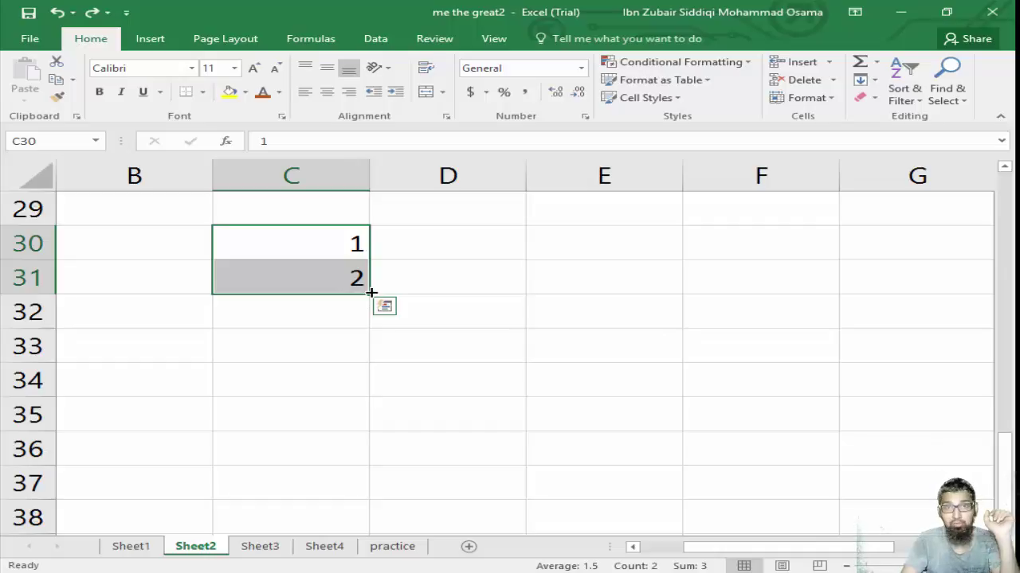
{"action": "left_click_drag", "start_coordinate": [371, 293], "coordinate": [380, 476]}
Step: Enter JAN and FEB in D30 and D31 and fill the month series down to D36
{"action": "left_click", "coordinate": [440, 242]}
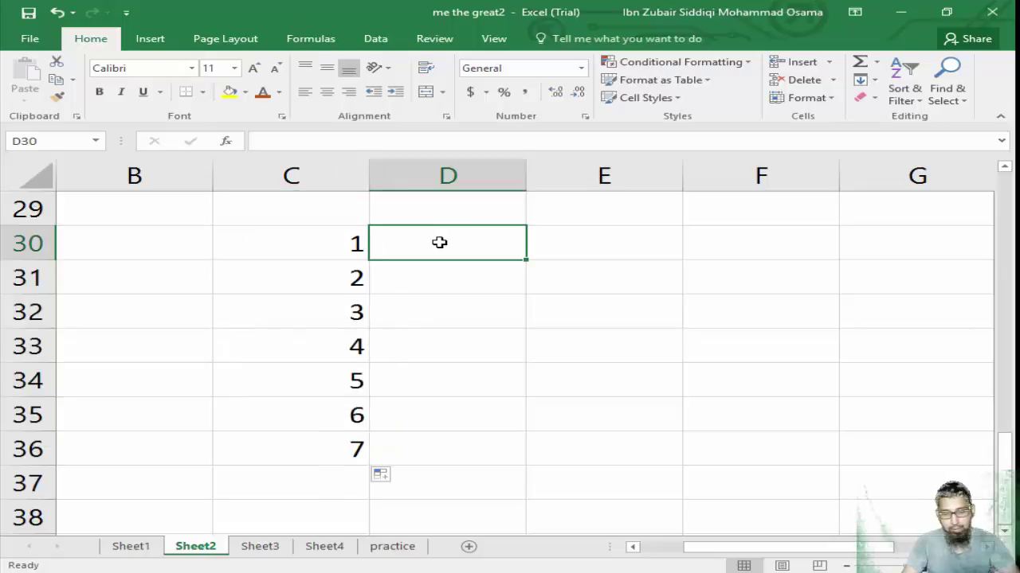
{"action": "type", "text": "JAN"}
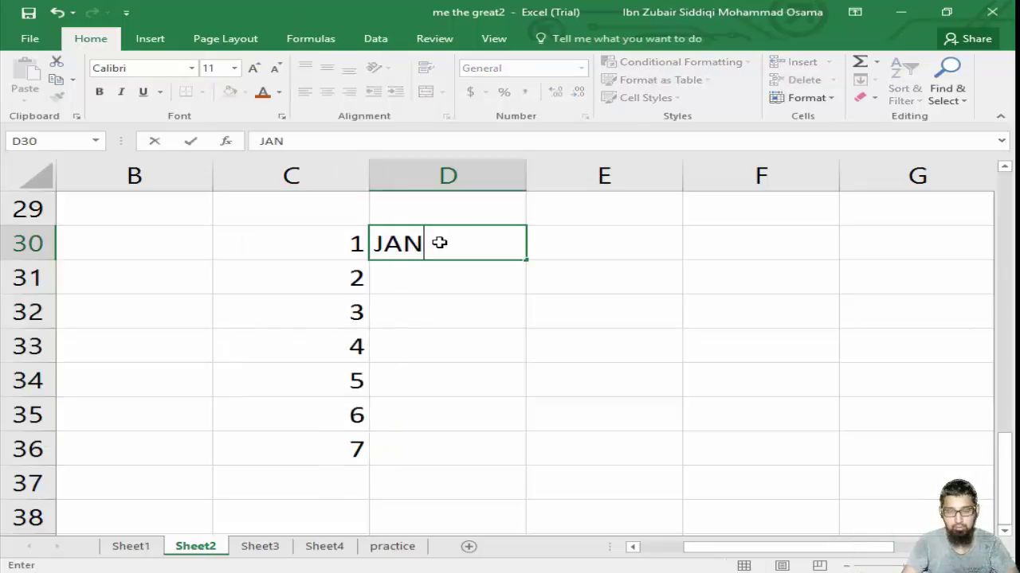
{"action": "key", "text": "Return"}
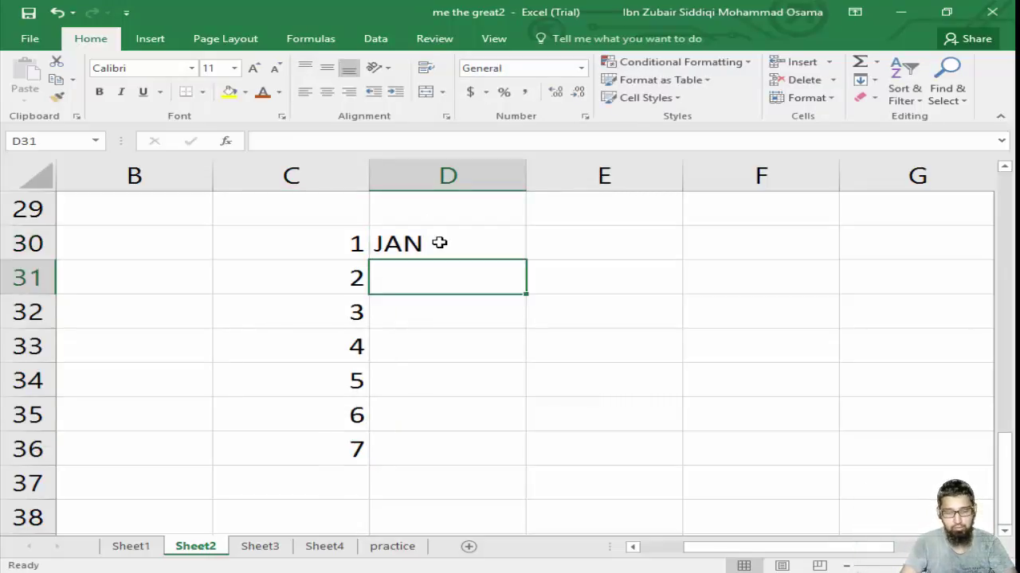
{"action": "type", "text": "FEB"}
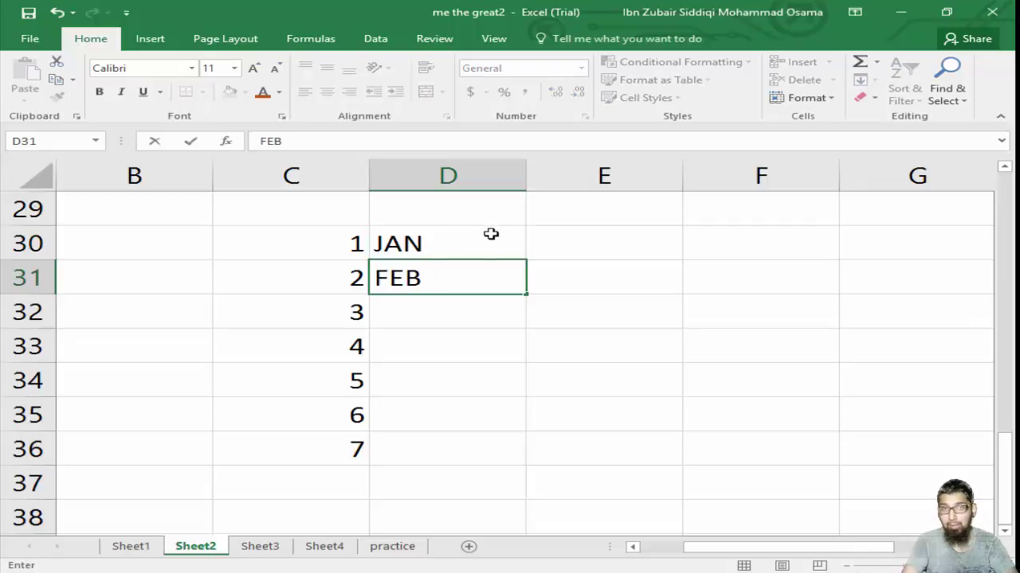
{"action": "left_click_drag", "start_coordinate": [460, 237], "coordinate": [471, 270]}
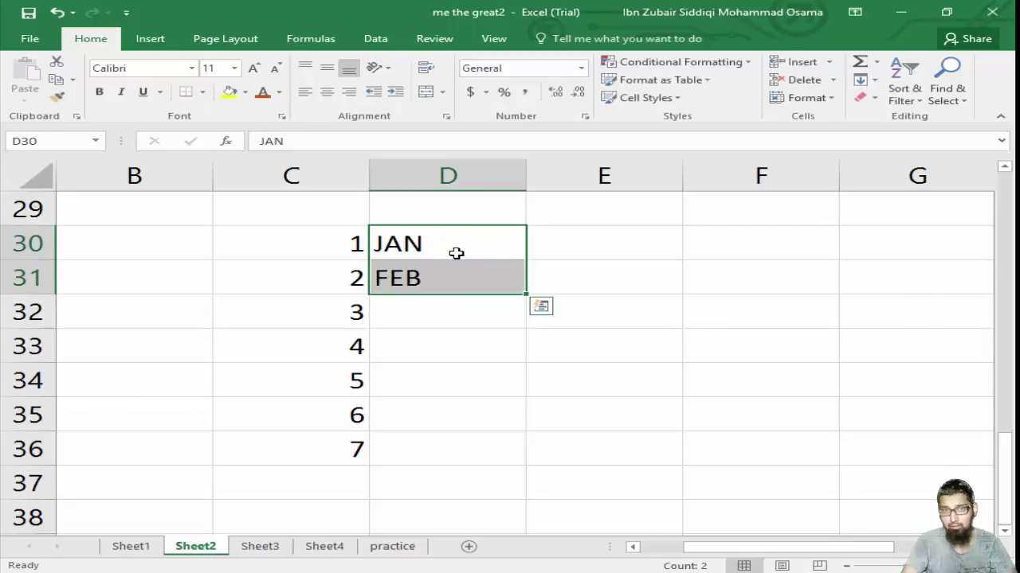
{"action": "left_click_drag", "start_coordinate": [527, 297], "coordinate": [525, 461]}
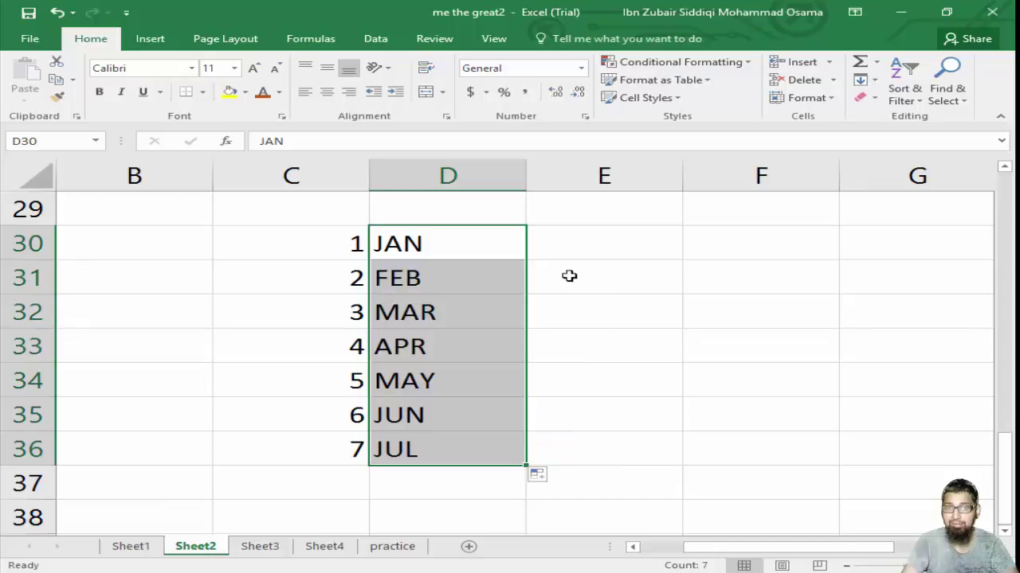
Step: Enter MON and TUE in E30 and E31 and fill the weekday series down to E36
{"action": "left_click", "coordinate": [568, 241]}
{"action": "type", "text": "M"}
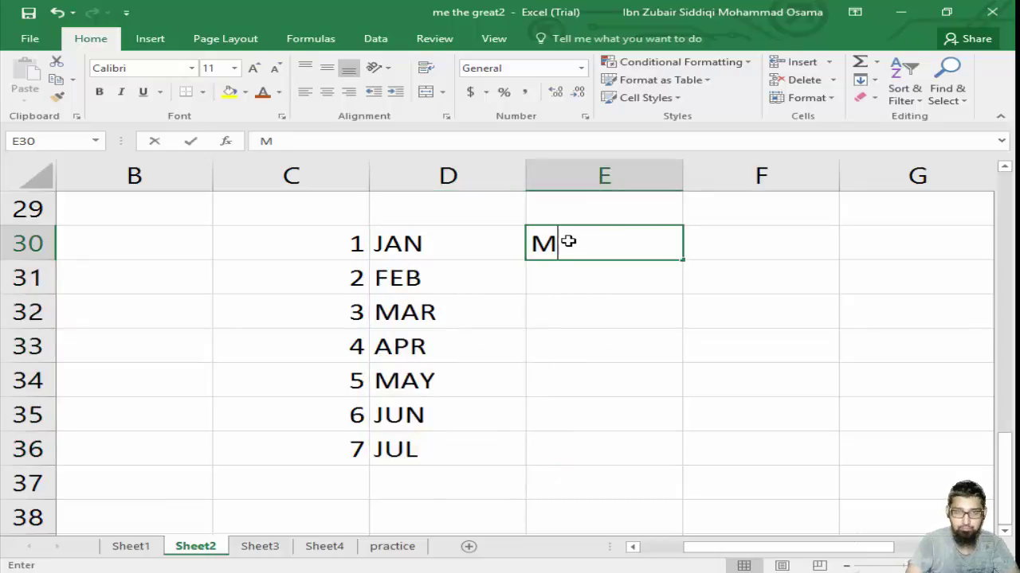
{"action": "type", "text": "ON"}
{"action": "key", "text": "Return"}
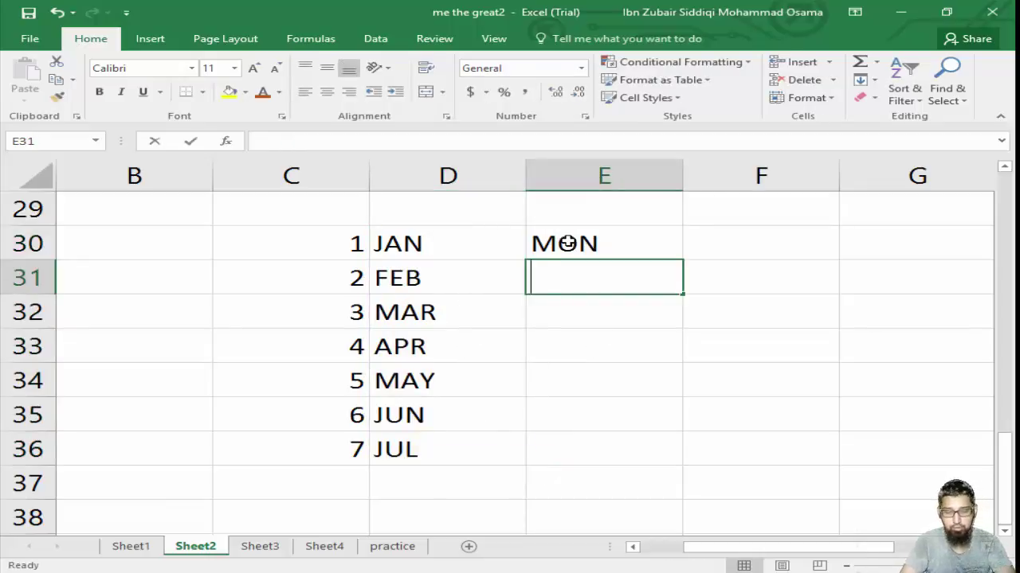
{"action": "type", "text": "TUE"}
{"action": "key", "text": "Return"}
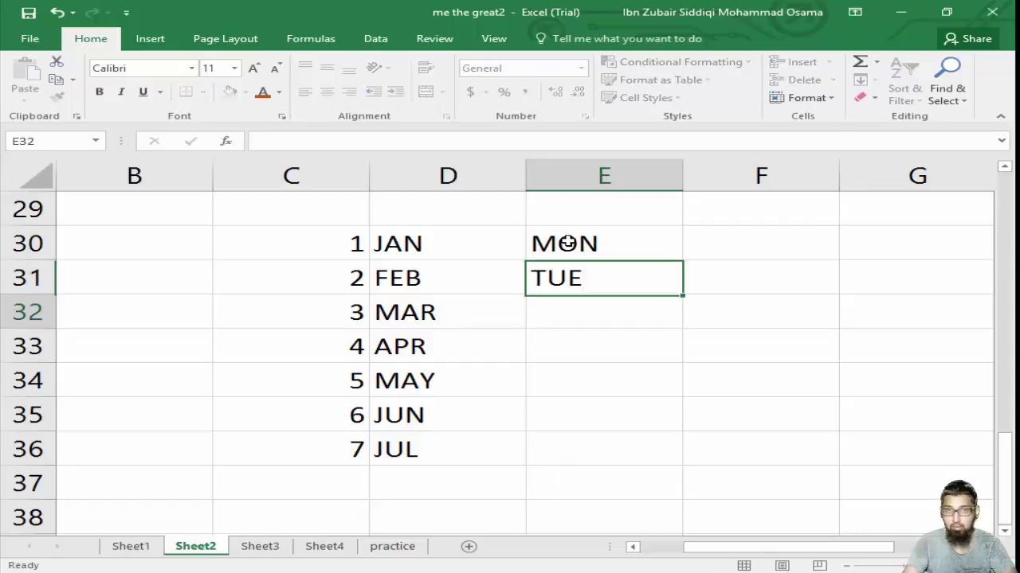
{"action": "left_click", "coordinate": [572, 243]}
{"action": "left_click_drag", "start_coordinate": [582, 257], "coordinate": [587, 273]}
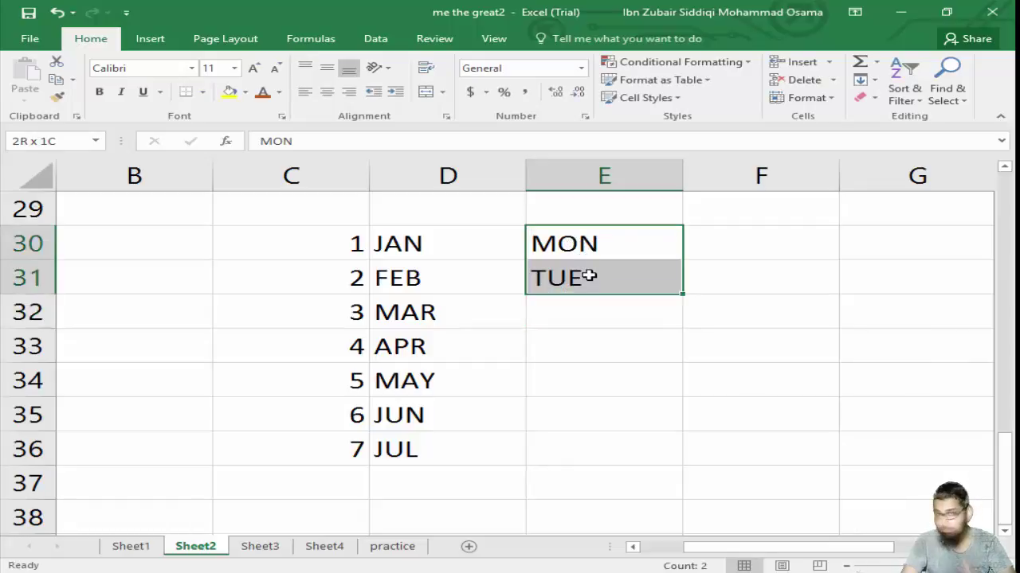
{"action": "left_click_drag", "start_coordinate": [679, 296], "coordinate": [678, 465]}
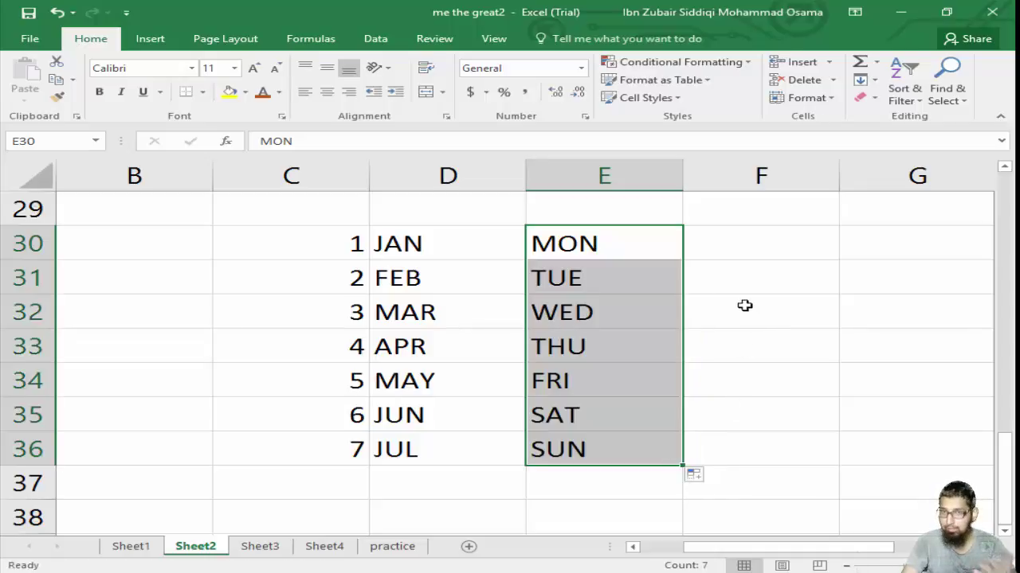
Step: Enter 2 and 4 in F30 and F31 and fill the even-number series down to F36
{"action": "left_click", "coordinate": [738, 253]}
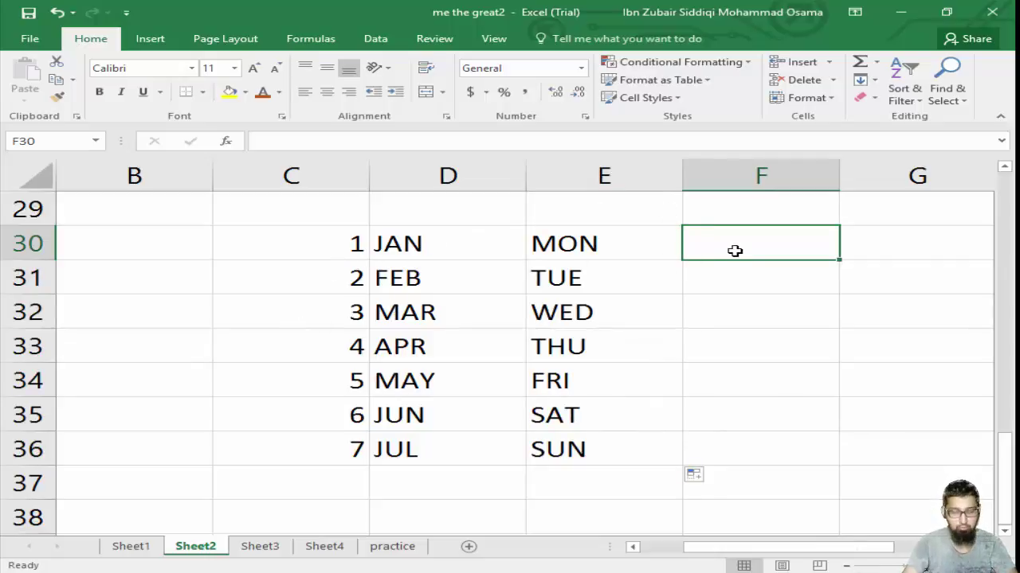
{"action": "type", "text": "2"}
{"action": "key", "text": "Return"}
{"action": "type", "text": "3"}
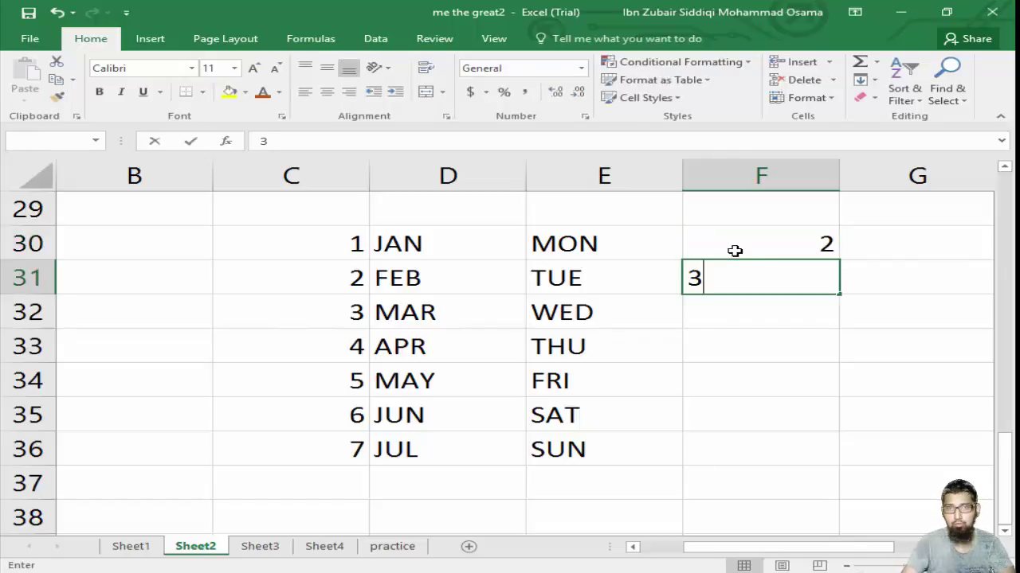
{"action": "key", "text": "Return"}
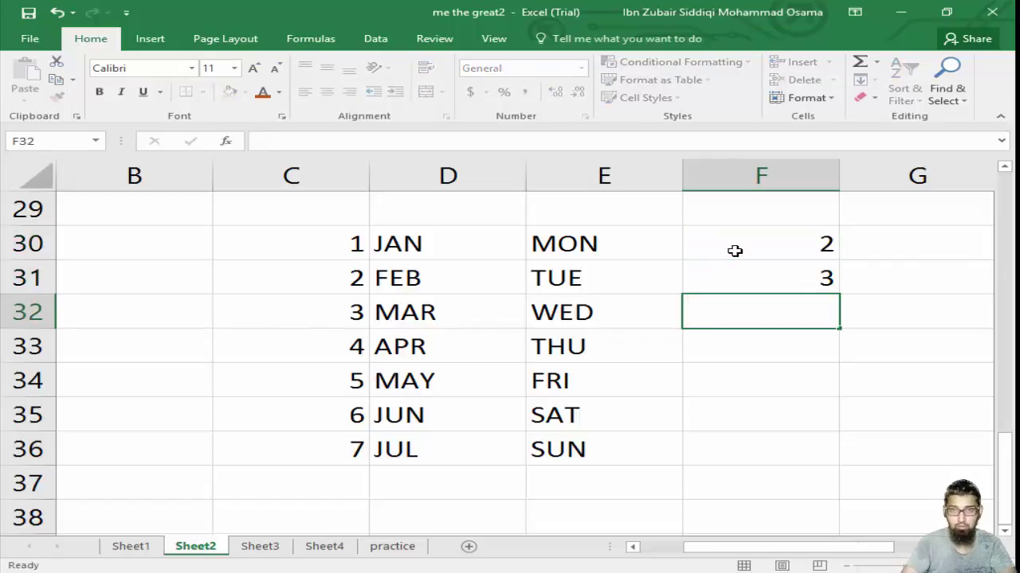
{"action": "key", "text": "Up"}
{"action": "type", "text": "4"}
{"action": "key", "text": "Return"}
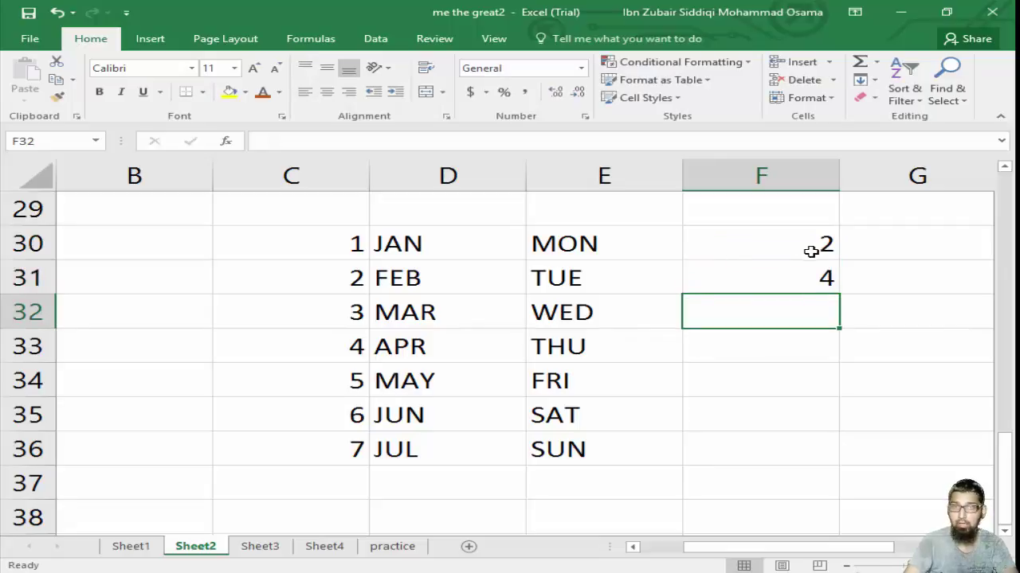
{"action": "left_click_drag", "start_coordinate": [774, 243], "coordinate": [776, 269]}
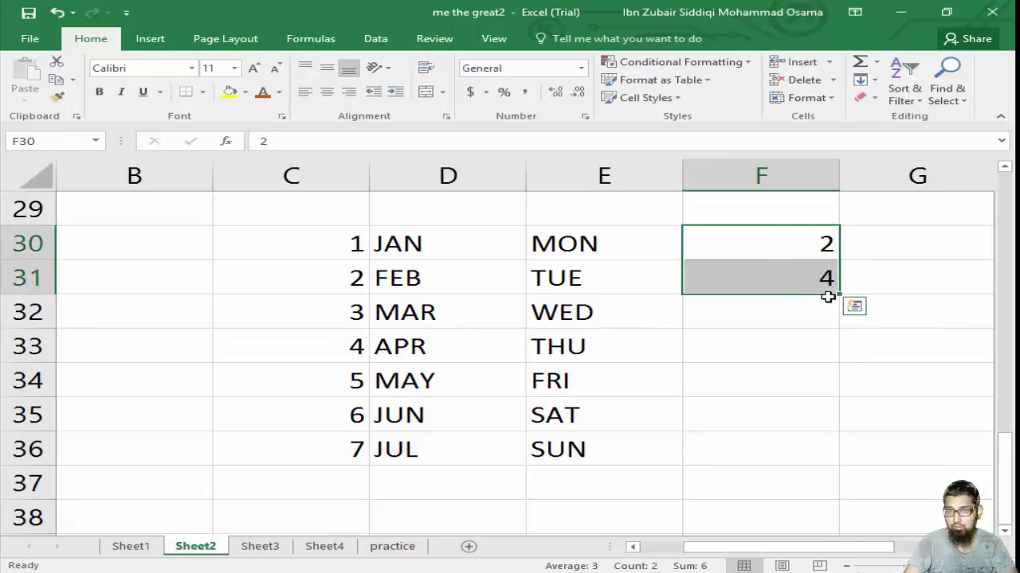
{"action": "left_click_drag", "start_coordinate": [835, 296], "coordinate": [854, 360]}
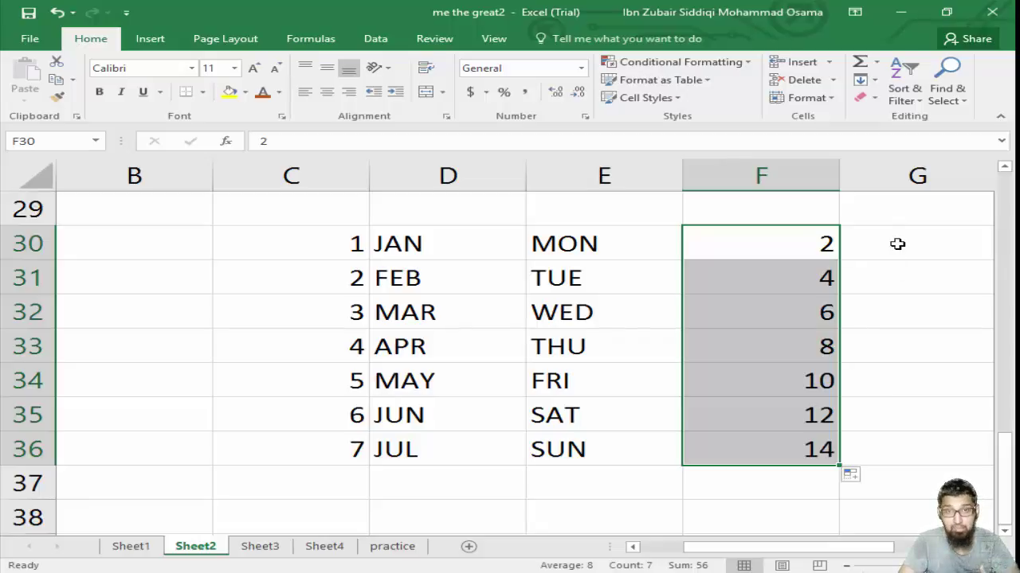
Step: Switch to the PDF textbook in Acrobat Reader and read the section on inserting a line break in a cell
{"action": "key", "text": "alt+Tab"}
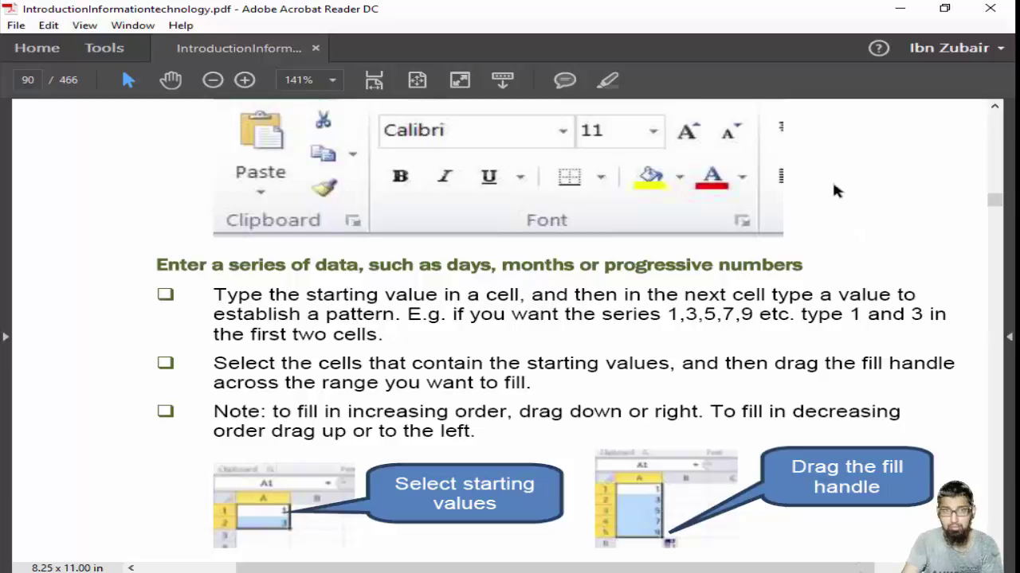
{"action": "scroll", "coordinate": [785, 225], "scroll_direction": "down", "scroll_amount": 5}
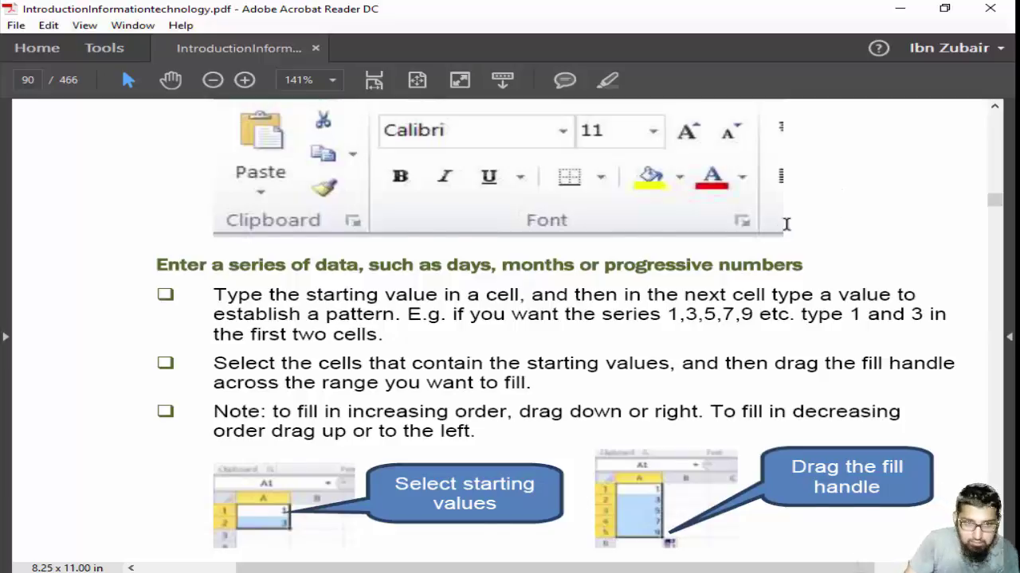
{"action": "scroll", "coordinate": [785, 225], "scroll_direction": "down", "scroll_amount": 2}
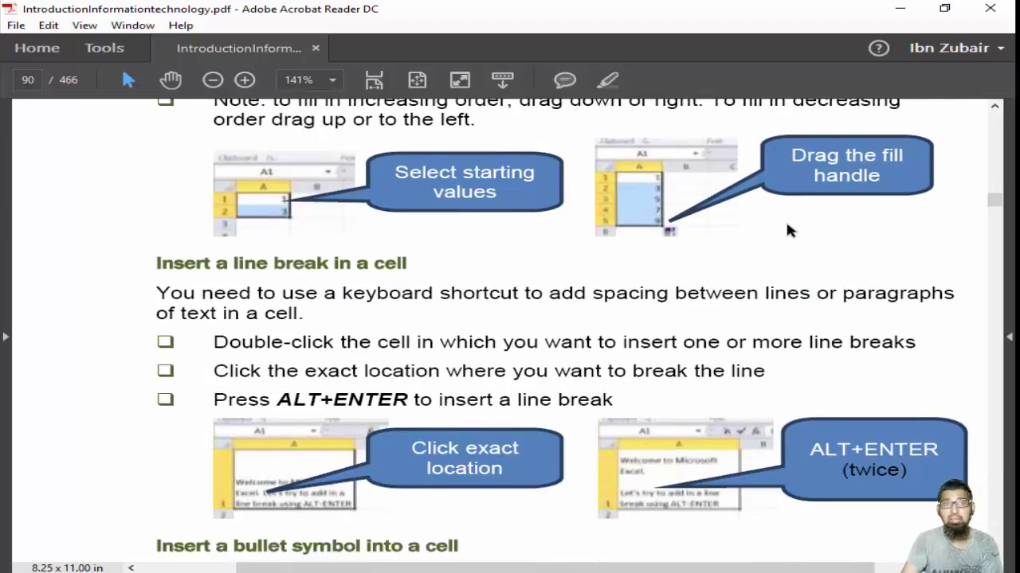
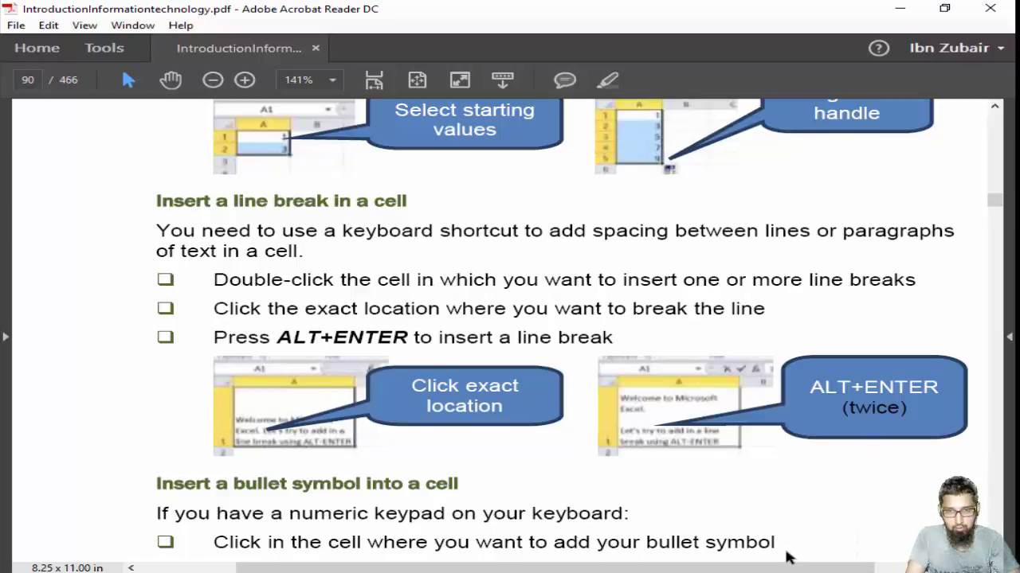
Step: Return to Excel with cell C41 ready for entry, and show the on-screen keyboard over the lower rows with Caps Lock off
{"action": "key", "text": "alt+Tab"}
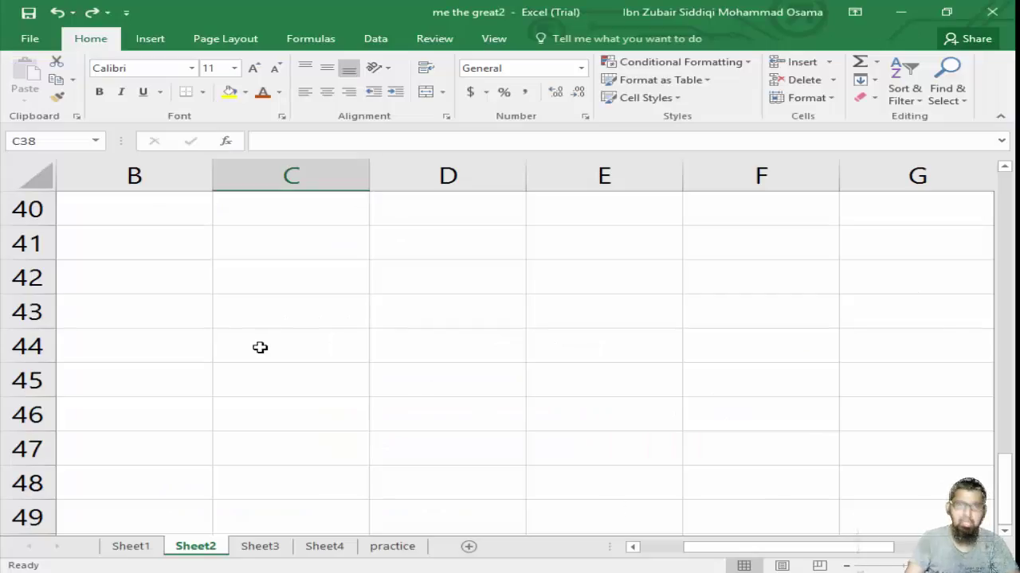
{"action": "left_click", "coordinate": [299, 244]}
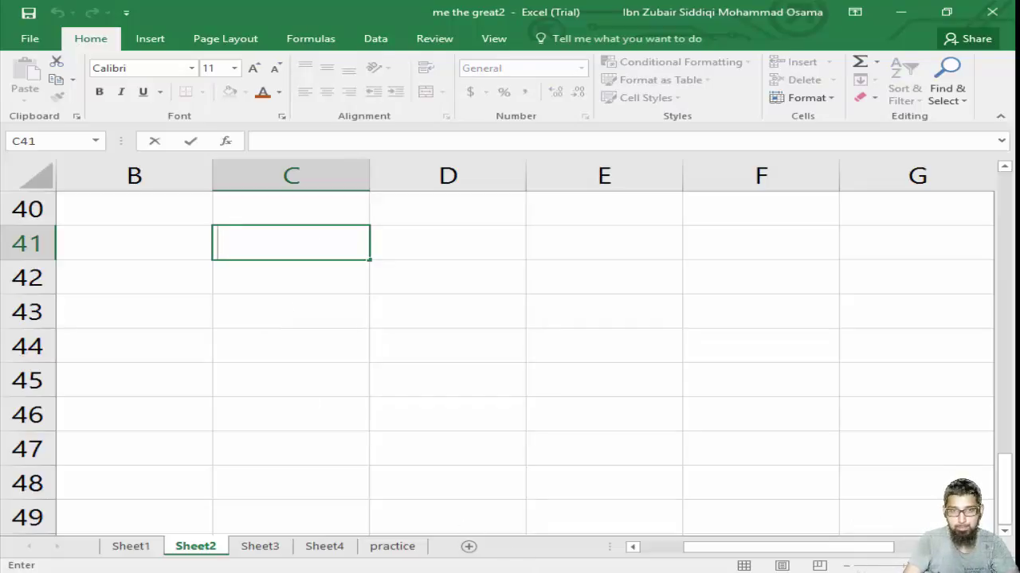
{"action": "key", "text": "ctrl+super+o"}
{"action": "key", "text": "alt+Tab"}
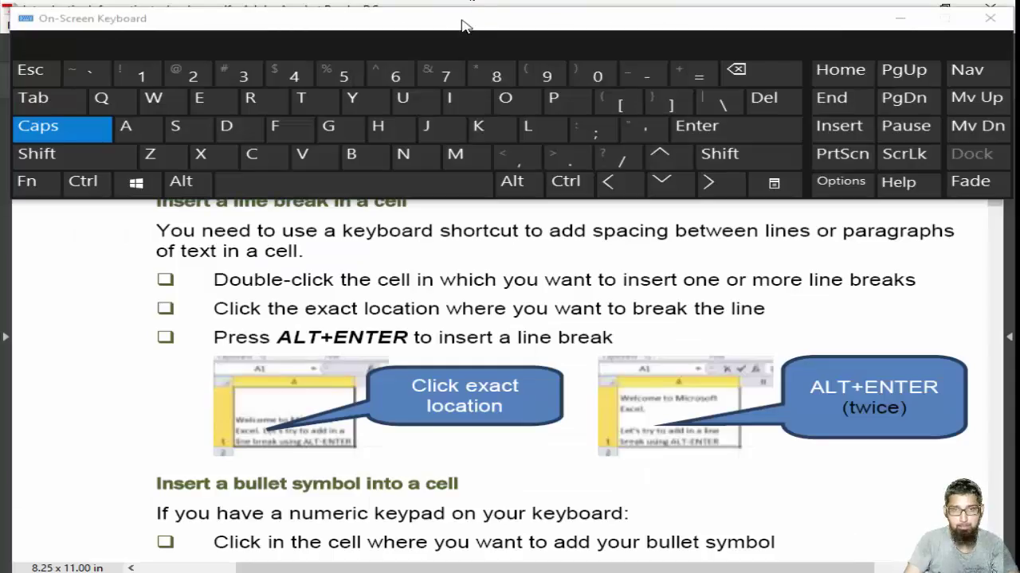
{"action": "left_click_drag", "start_coordinate": [462, 25], "coordinate": [476, 380]}
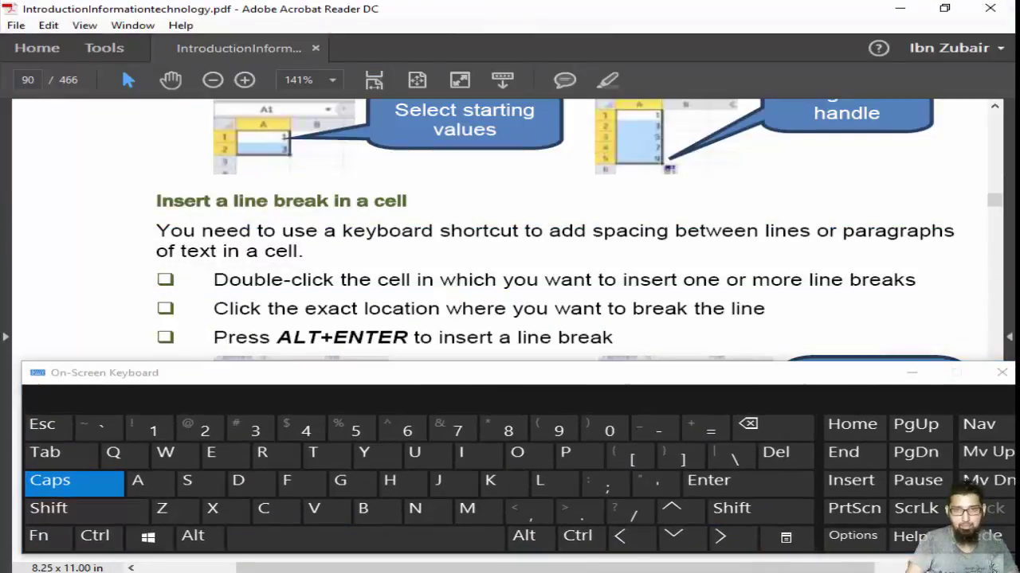
{"action": "key", "text": "alt+Tab"}
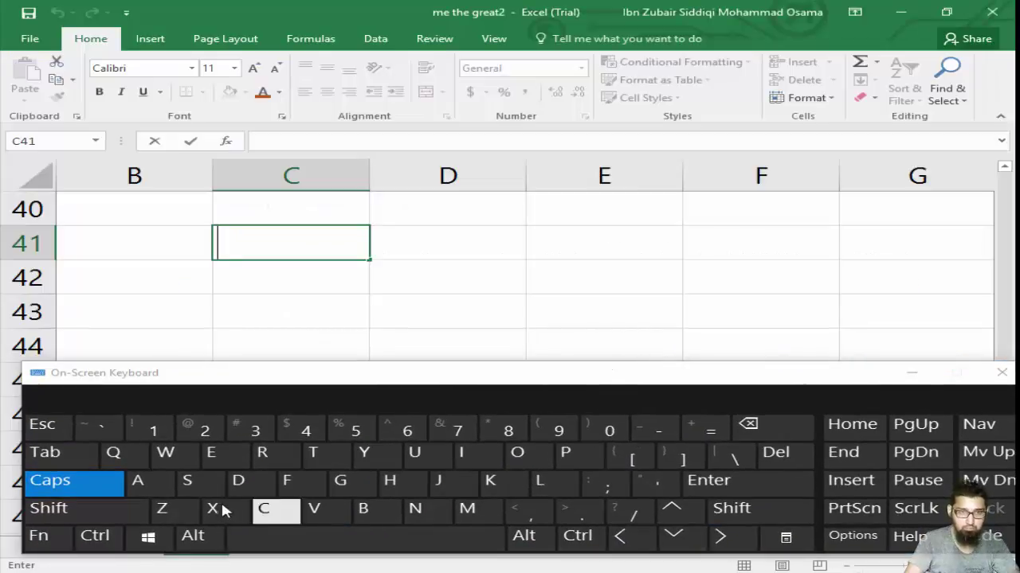
{"action": "left_click", "coordinate": [68, 491]}
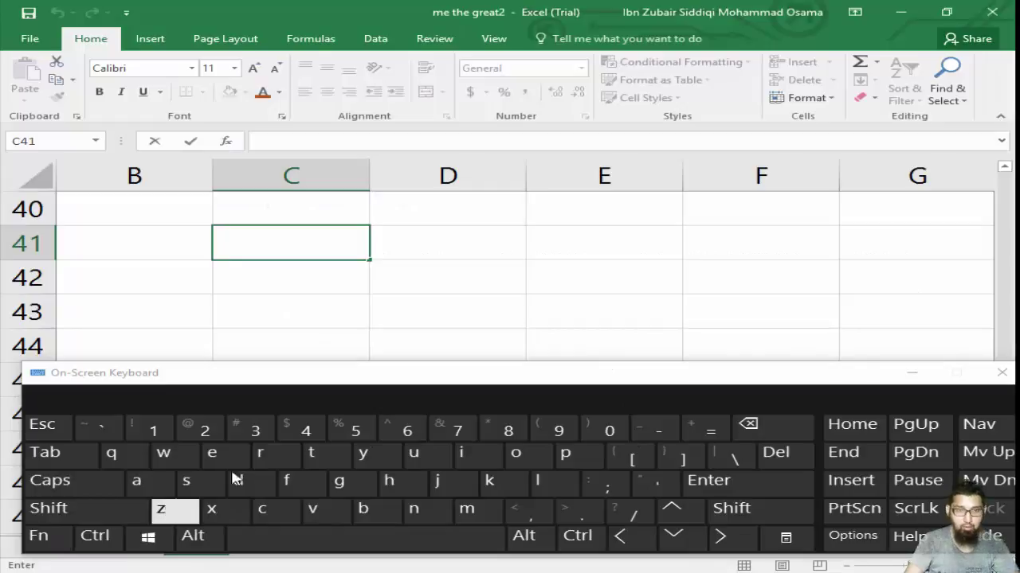
Step: Insert two line breaks in cell C41 and enter "sasdasd" on the cell's first line
{"action": "key", "text": "alt"}
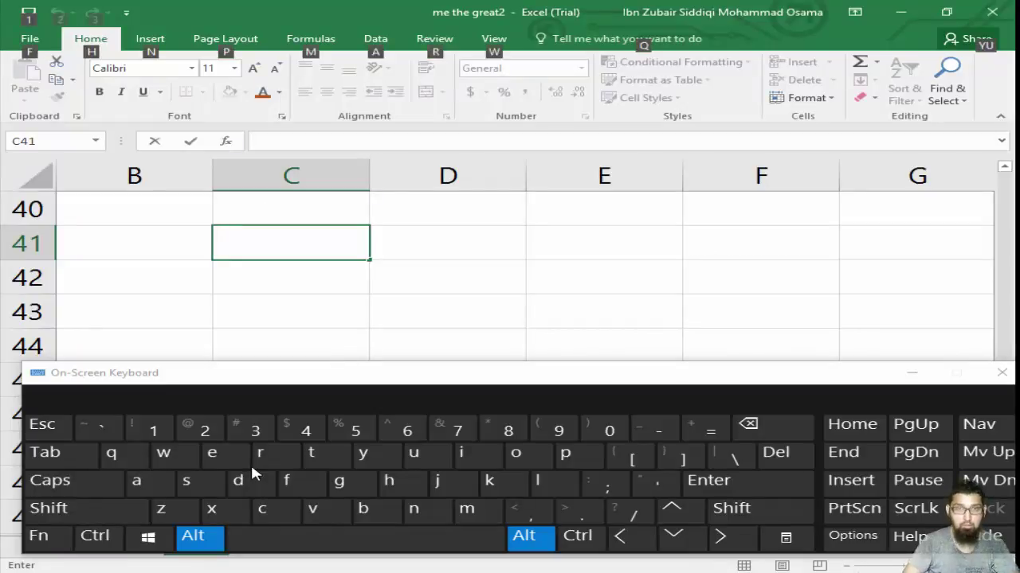
{"action": "key", "text": "alt+Return"}
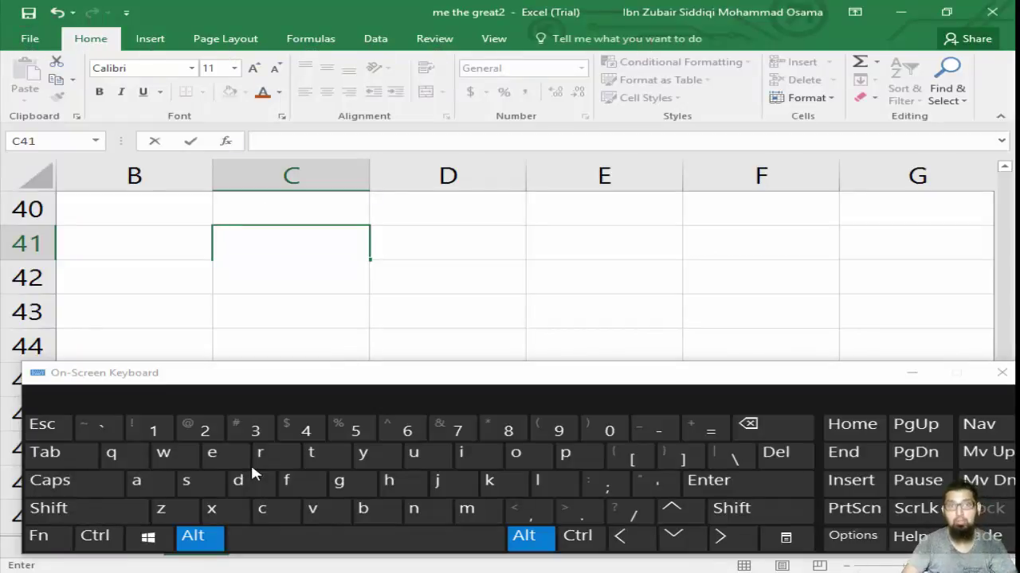
{"action": "key", "text": "alt+Return"}
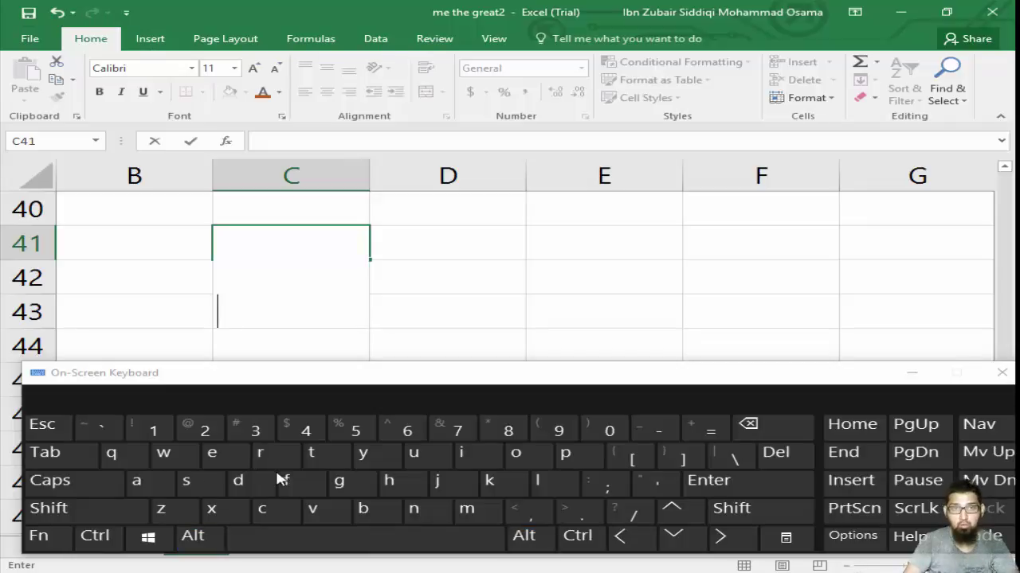
{"action": "left_click", "coordinate": [247, 258]}
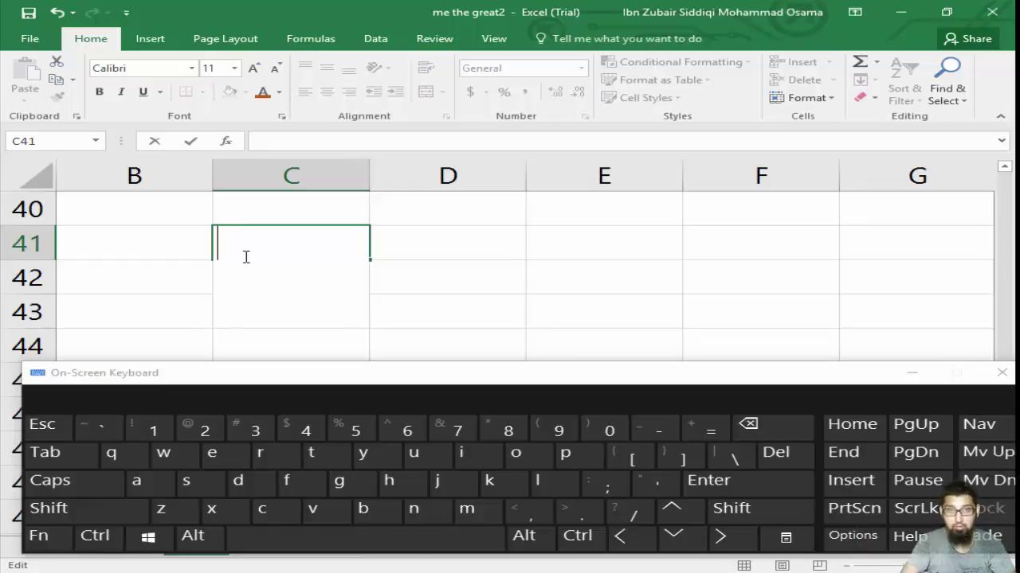
{"action": "type", "text": "sasdasd"}
{"action": "key", "text": "Return"}
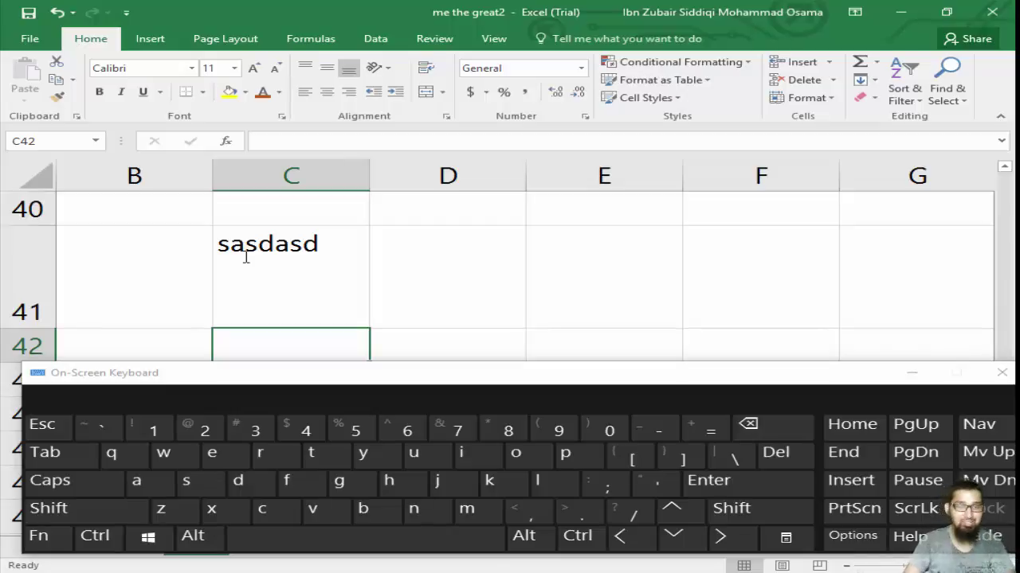
Step: Start an entry in the empty cell C51 with the first line "pehly sy likh rahy ho"
{"action": "scroll", "coordinate": [282, 261], "scroll_direction": "down", "scroll_amount": 2}
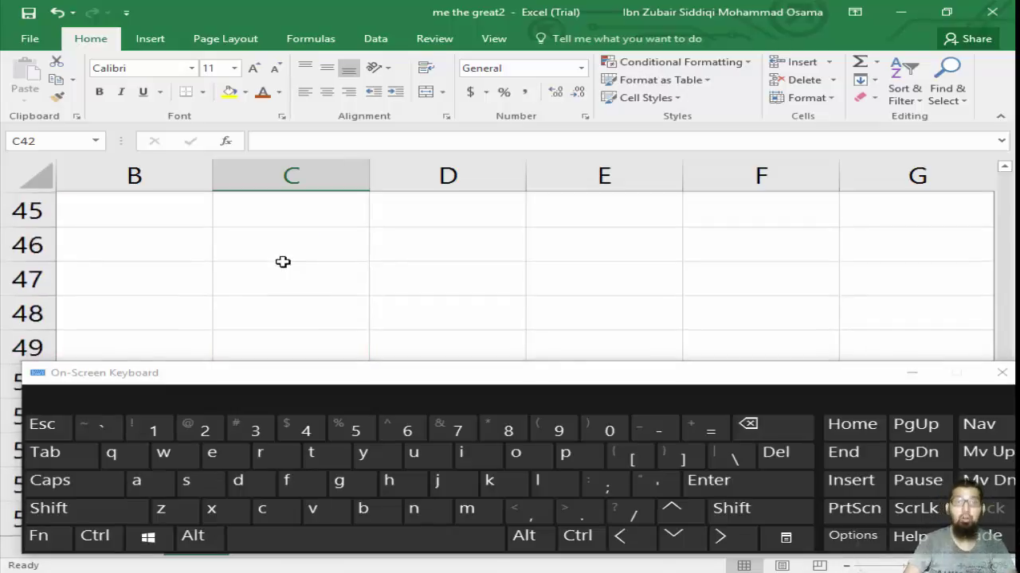
{"action": "scroll", "coordinate": [283, 261], "scroll_direction": "up", "scroll_amount": 1}
{"action": "scroll", "coordinate": [283, 261], "scroll_direction": "up", "scroll_amount": 2}
{"action": "scroll", "coordinate": [282, 261], "scroll_direction": "down", "scroll_amount": 3}
{"action": "left_click", "coordinate": [293, 231]}
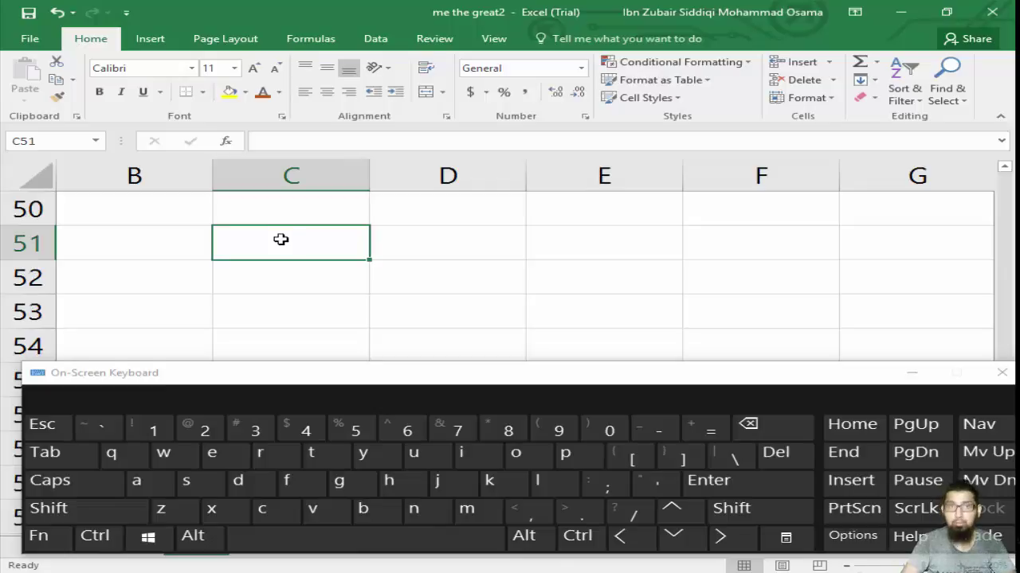
{"action": "double_click", "coordinate": [280, 239]}
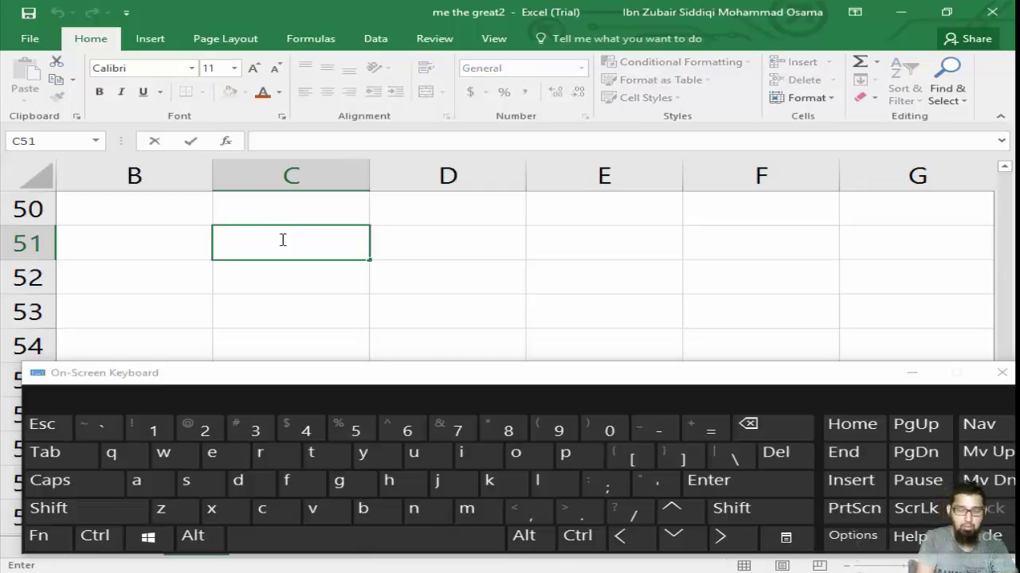
{"action": "type", "text": "pehl"}
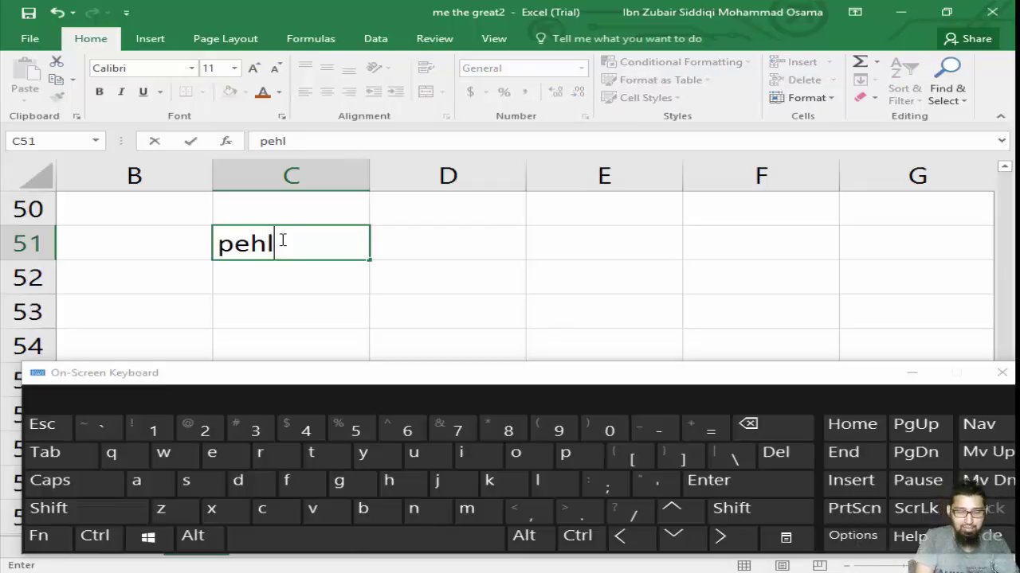
{"action": "type", "text": "y s"}
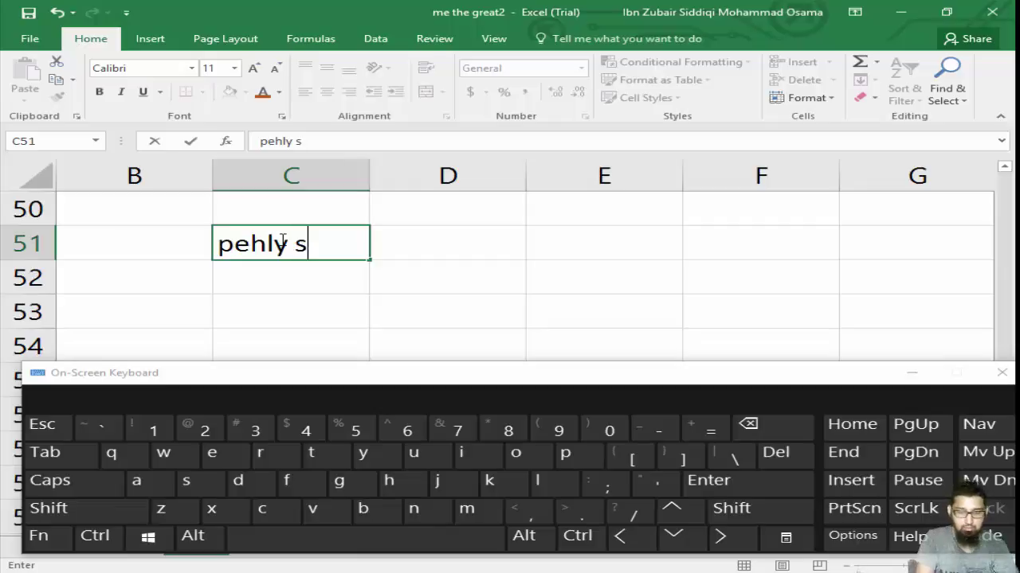
{"action": "type", "text": "y likh rahy ho"}
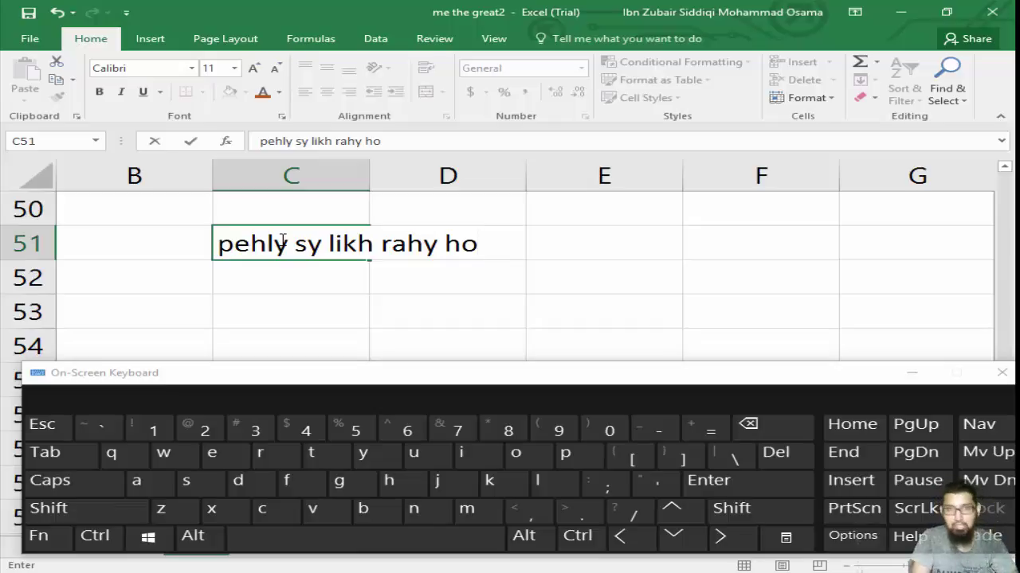
Step: Add "samaj gai" as the second line of cell C51, insert another line break after it, and complete the entry
{"action": "key", "text": "alt+Return"}
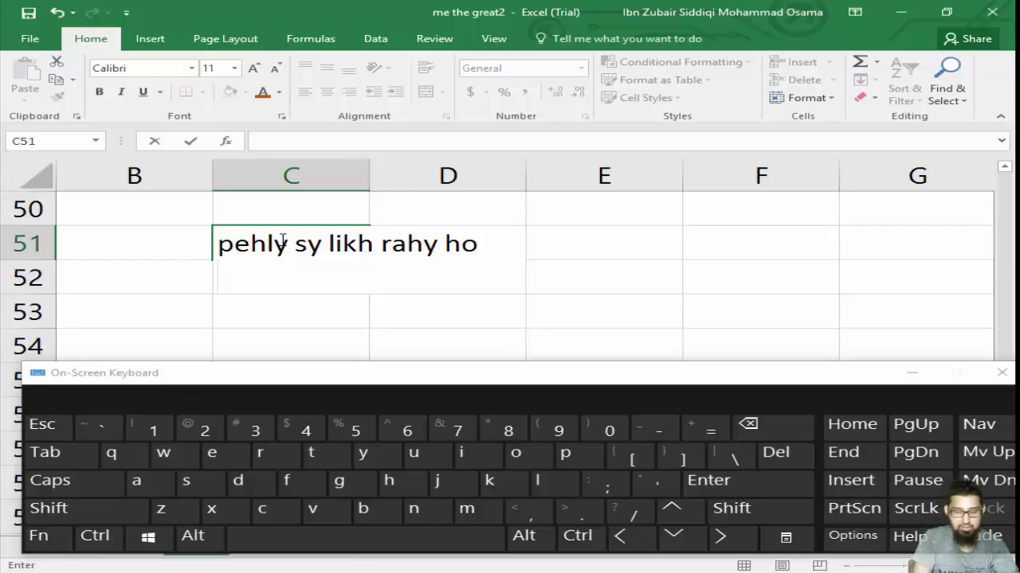
{"action": "type", "text": "samaj "}
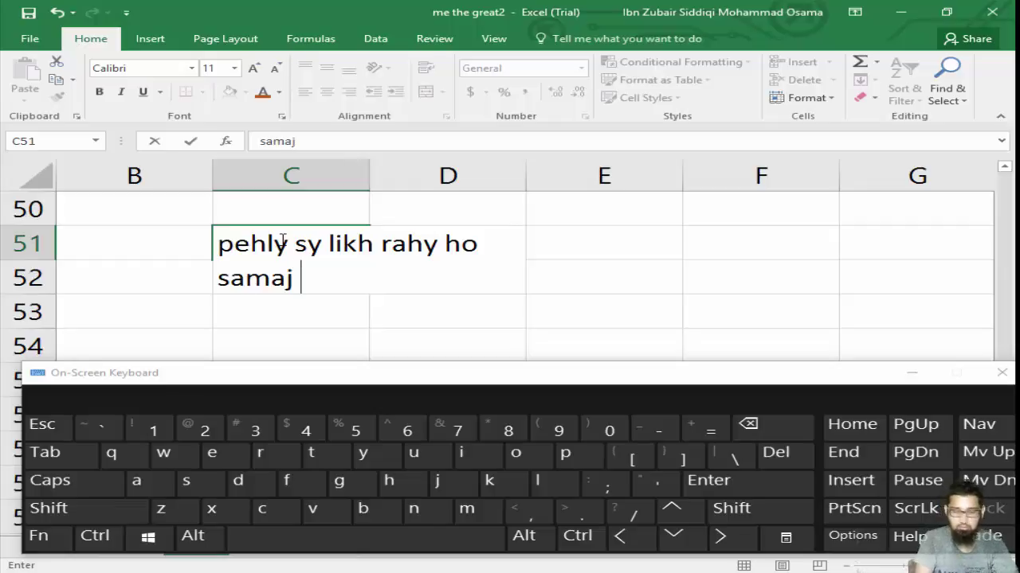
{"action": "type", "text": "gai"}
{"action": "key", "text": "alt+Return"}
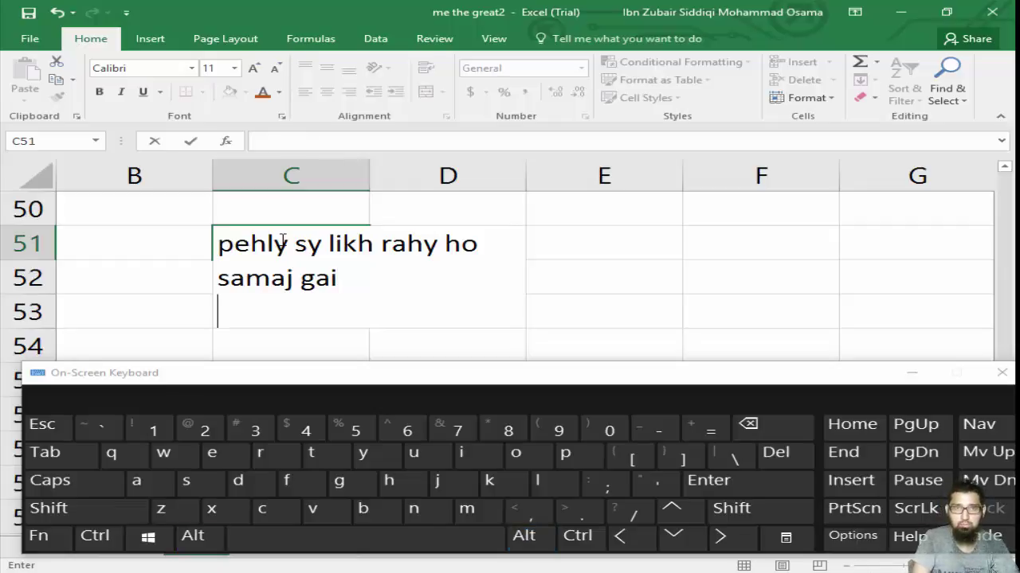
{"action": "key", "text": "Return"}
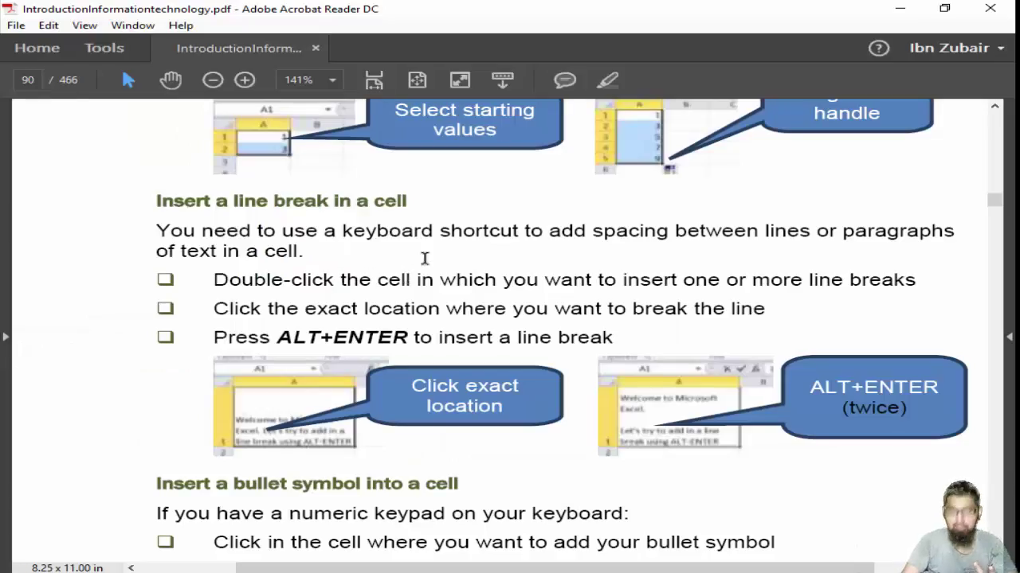
Step: In the Acrobat Reader textbook, highlight the headings "Insert a line break in a cell" and "Insert a bullet symbol into a cell"
{"action": "left_click_drag", "start_coordinate": [156, 199], "coordinate": [403, 192]}
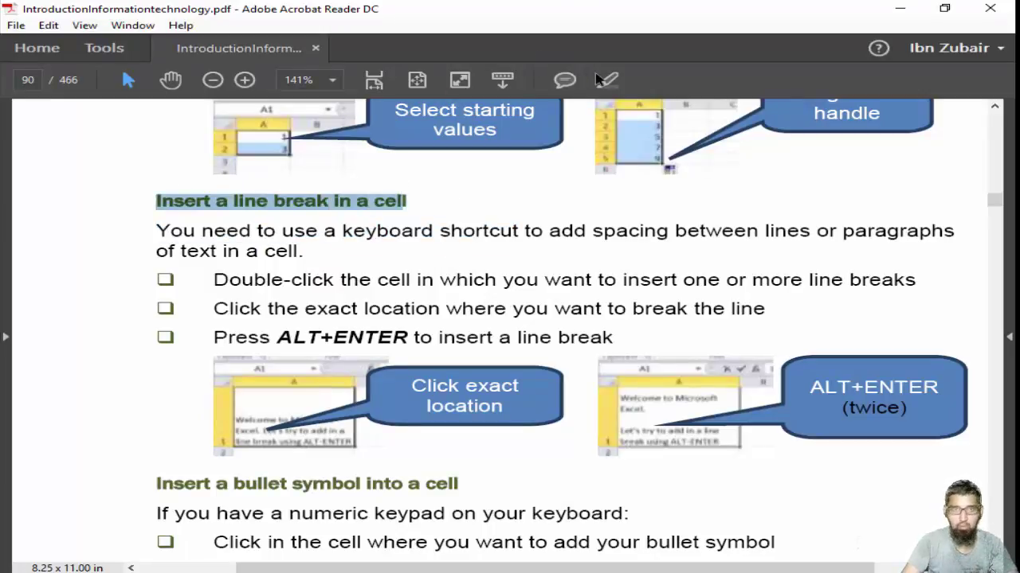
{"action": "left_click", "coordinate": [607, 79]}
{"action": "scroll", "coordinate": [469, 298], "scroll_direction": "down", "scroll_amount": 5}
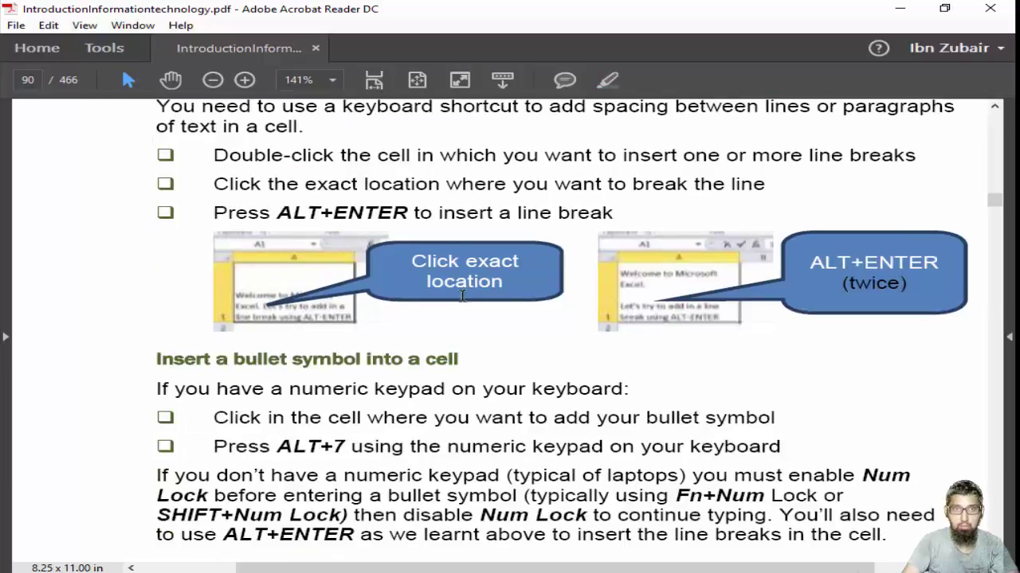
{"action": "left_click_drag", "start_coordinate": [156, 297], "coordinate": [467, 299]}
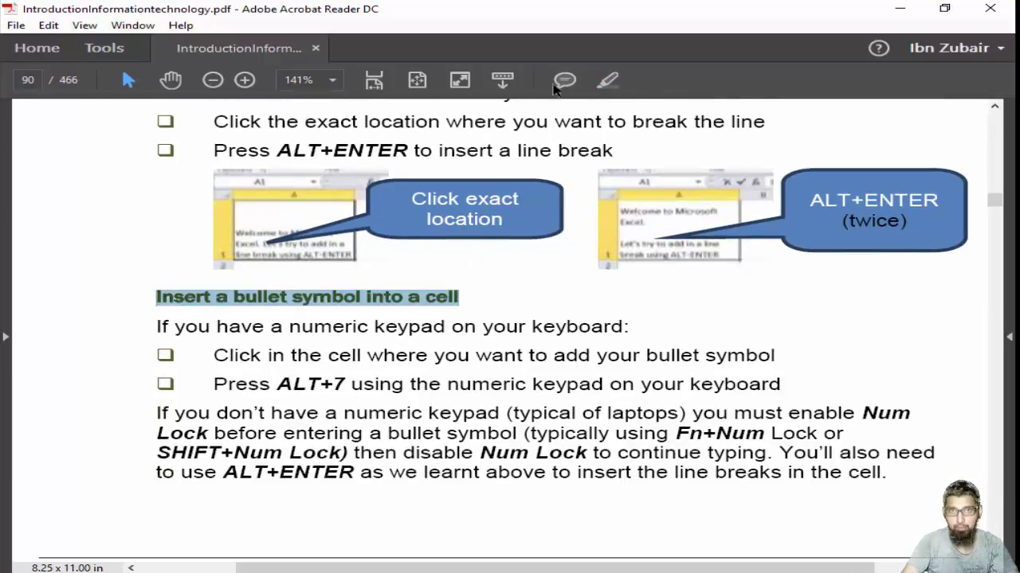
{"action": "left_click", "coordinate": [616, 82]}
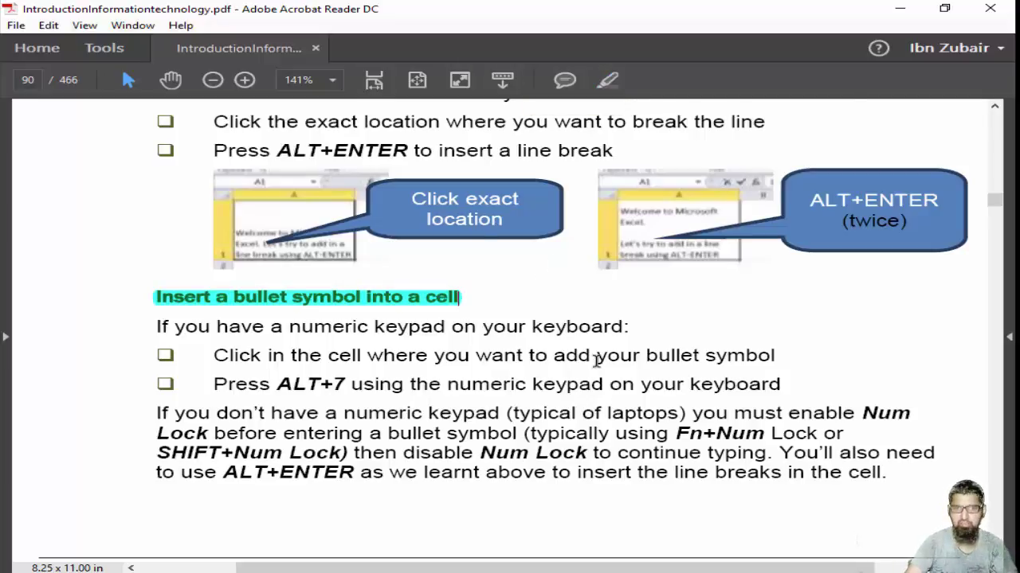
Step: Switch back to Excel and enter a bullet symbol (•) in the empty cell C61
{"action": "key", "text": "alt+Tab"}
{"action": "scroll", "coordinate": [299, 274], "scroll_direction": "up", "scroll_amount": 2}
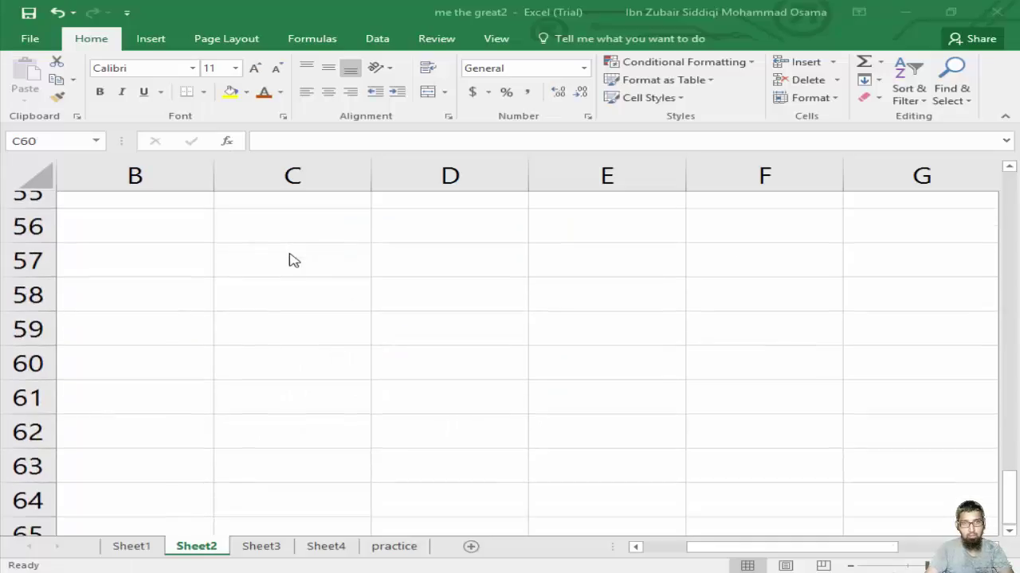
{"action": "scroll", "coordinate": [271, 247], "scroll_direction": "down", "scroll_amount": 2}
{"action": "double_click", "coordinate": [256, 248]}
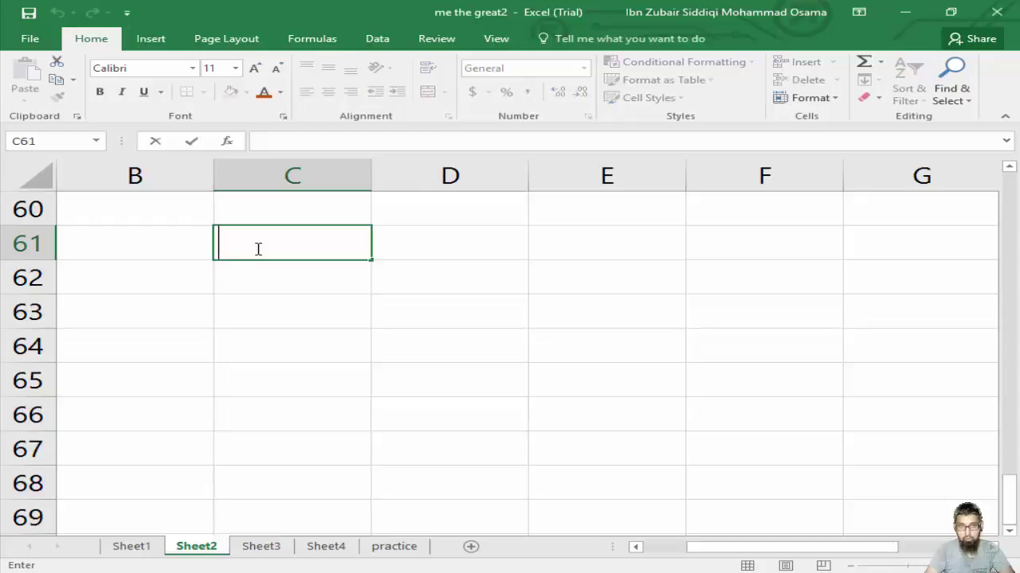
{"action": "key", "text": "alt"}
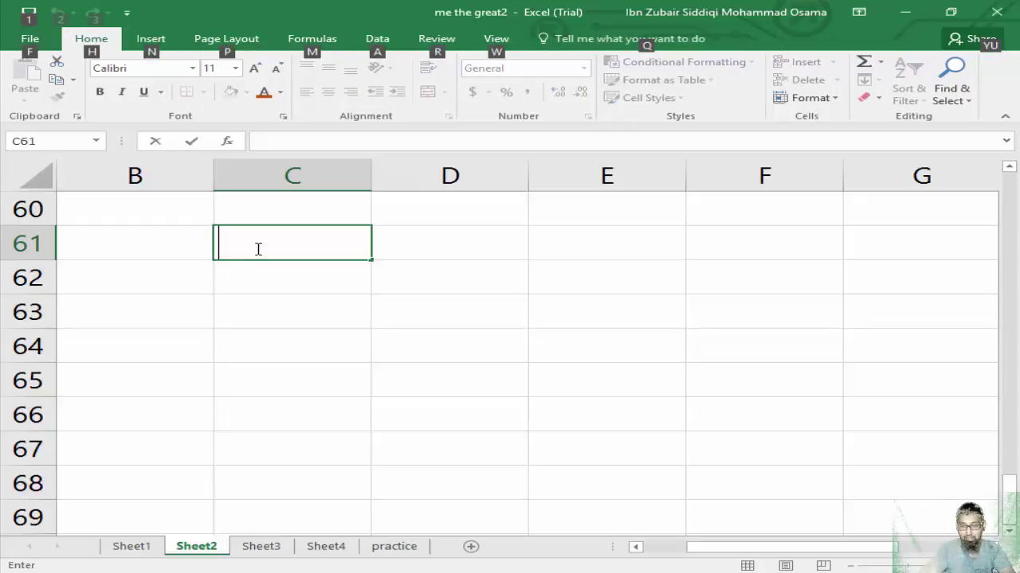
{"action": "type", "text": "•"}
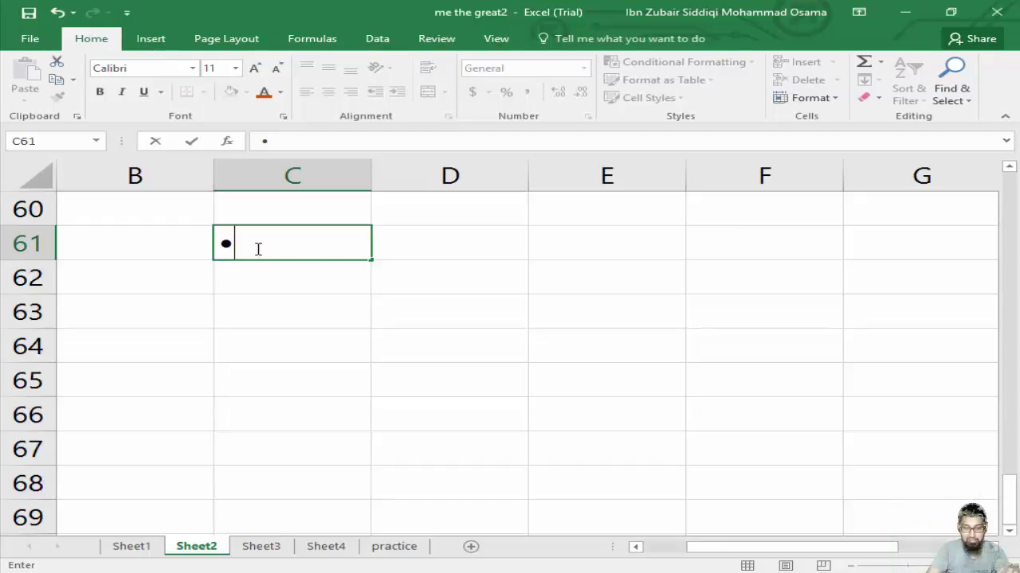
{"action": "key", "text": "Return"}
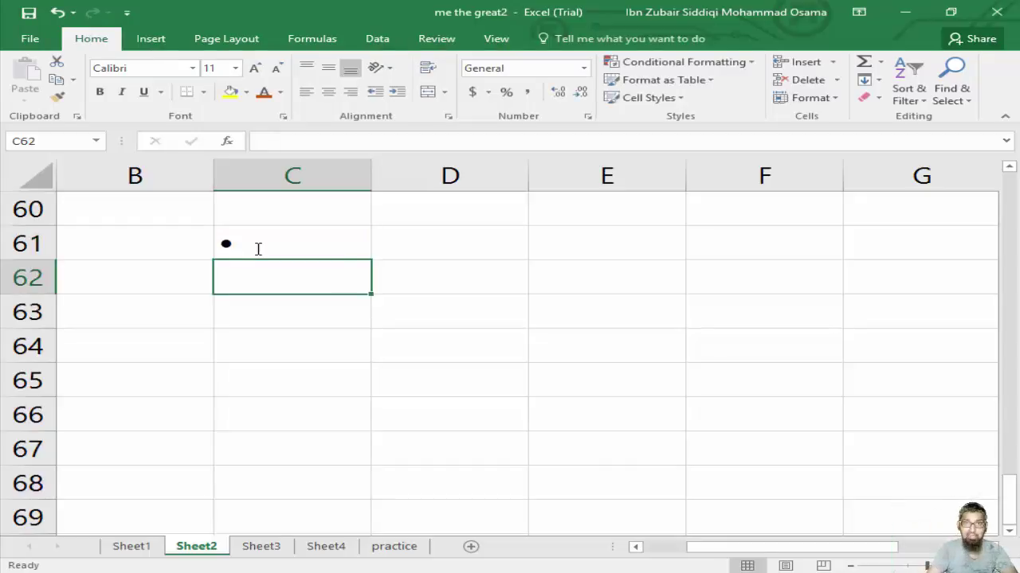
Step: Enter the letter "M" followed by a bullet symbol (•) in cell C62
{"action": "key", "text": "alt"}
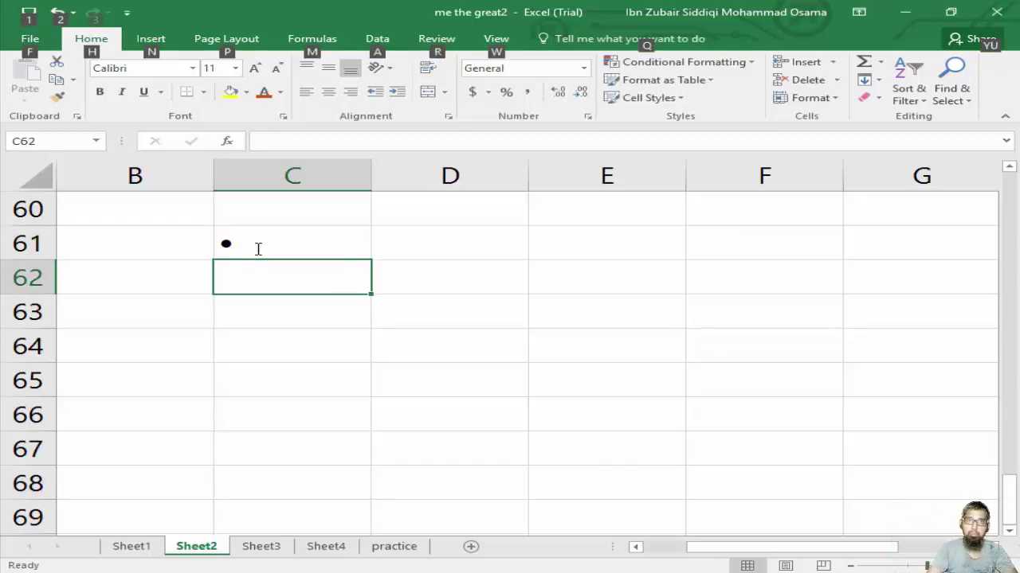
{"action": "key", "text": "alt"}
{"action": "type", "text": "M"}
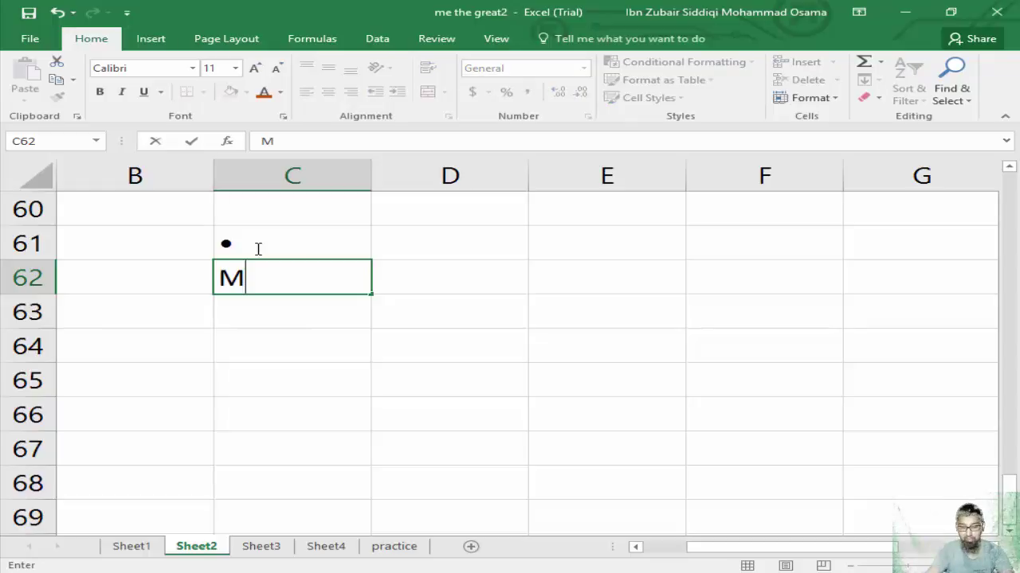
{"action": "key", "text": "alt"}
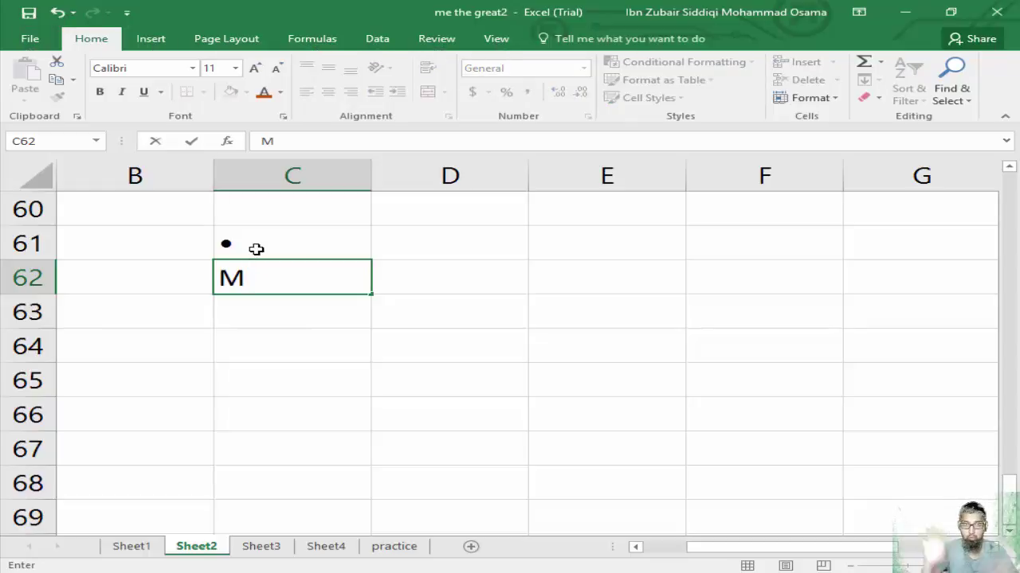
{"action": "type", "text": "•"}
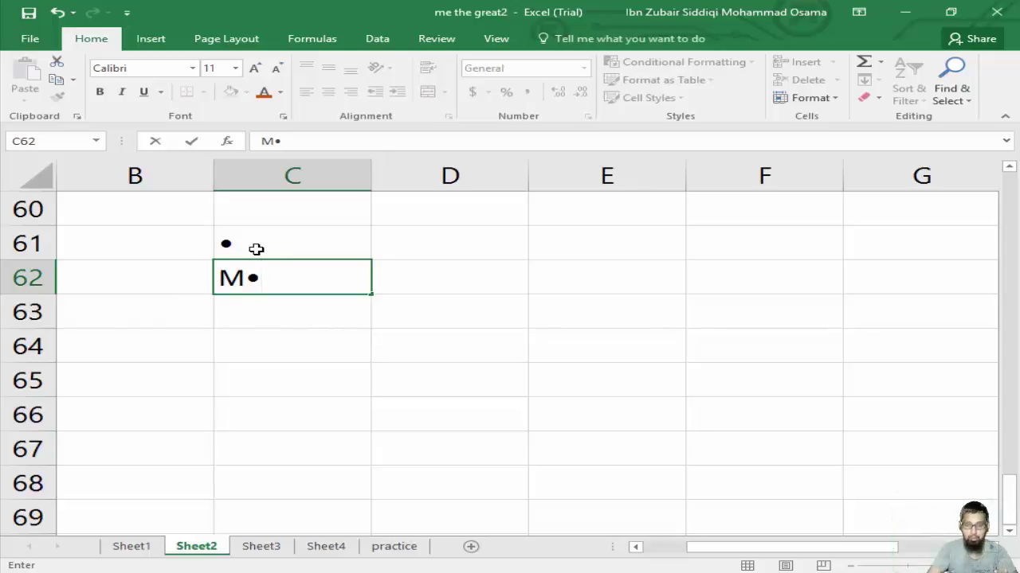
Step: Return to the PDF textbook and read the Num Lock note on bullets and the section on inserting cells, rows and columns
{"action": "key", "text": "alt+Tab"}
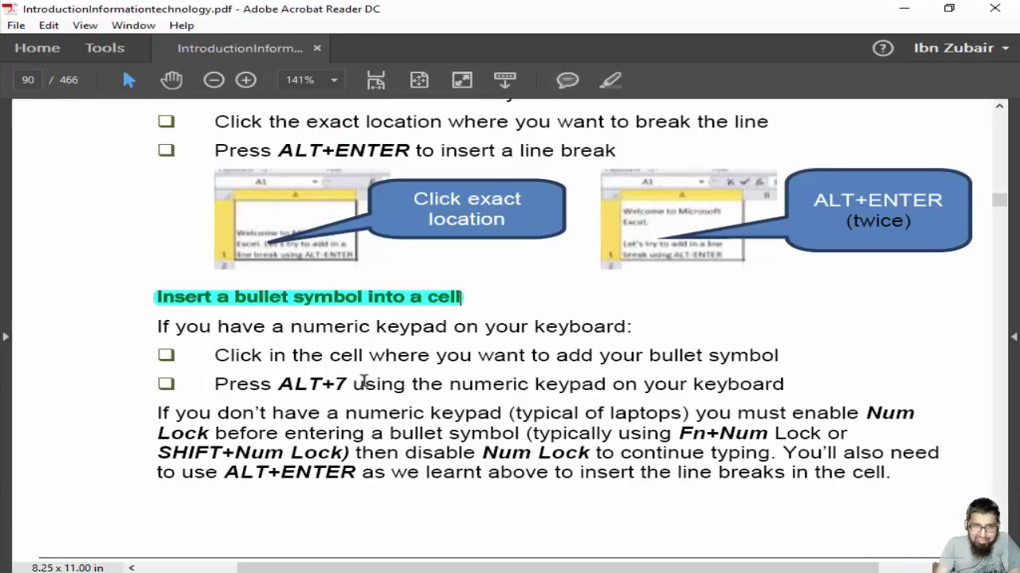
{"action": "left_click_drag", "start_coordinate": [159, 413], "coordinate": [823, 514]}
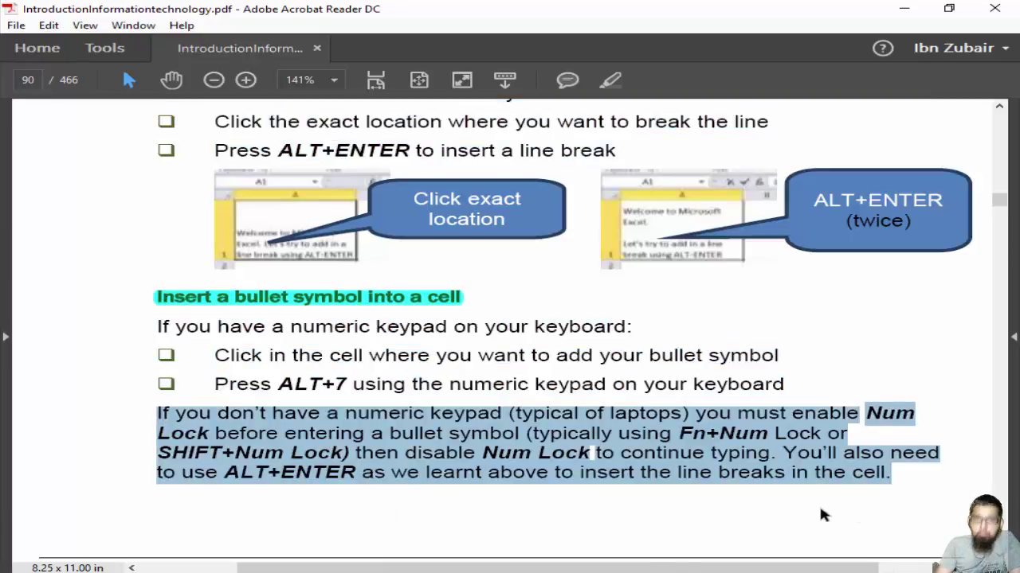
{"action": "left_click", "coordinate": [748, 509]}
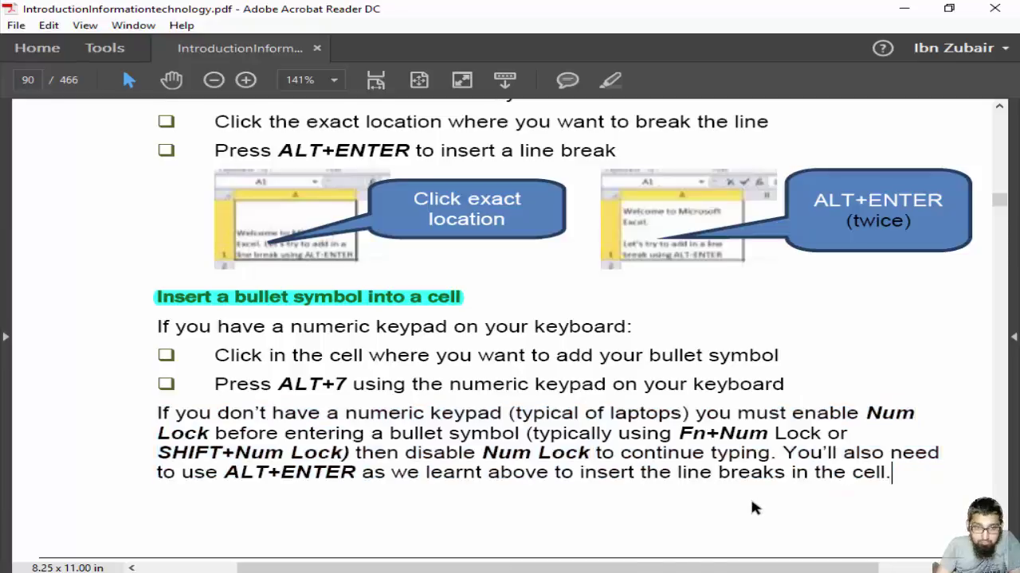
{"action": "scroll", "coordinate": [753, 494], "scroll_direction": "down", "scroll_amount": 10}
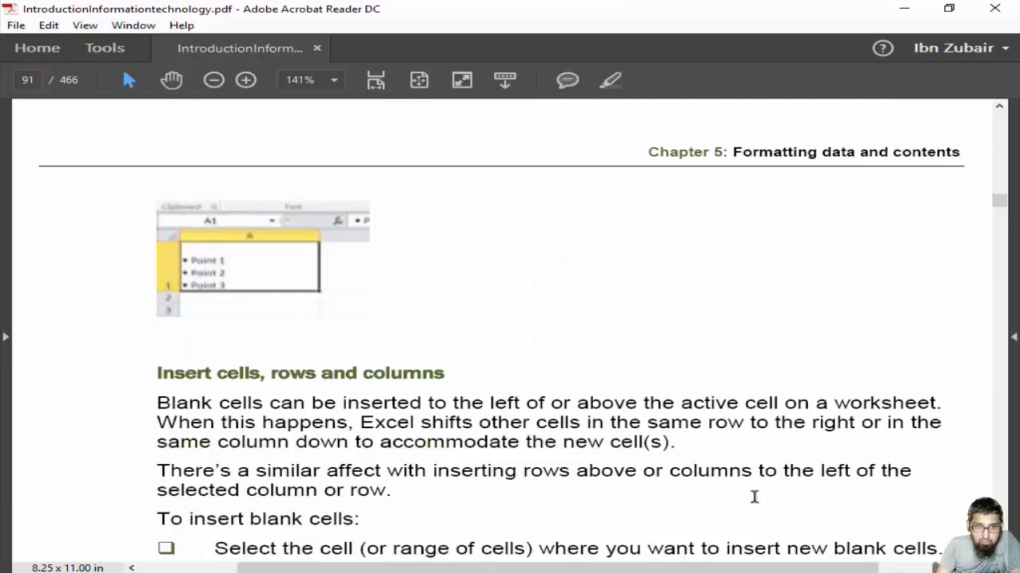
{"action": "scroll", "coordinate": [755, 498], "scroll_direction": "down", "scroll_amount": 5}
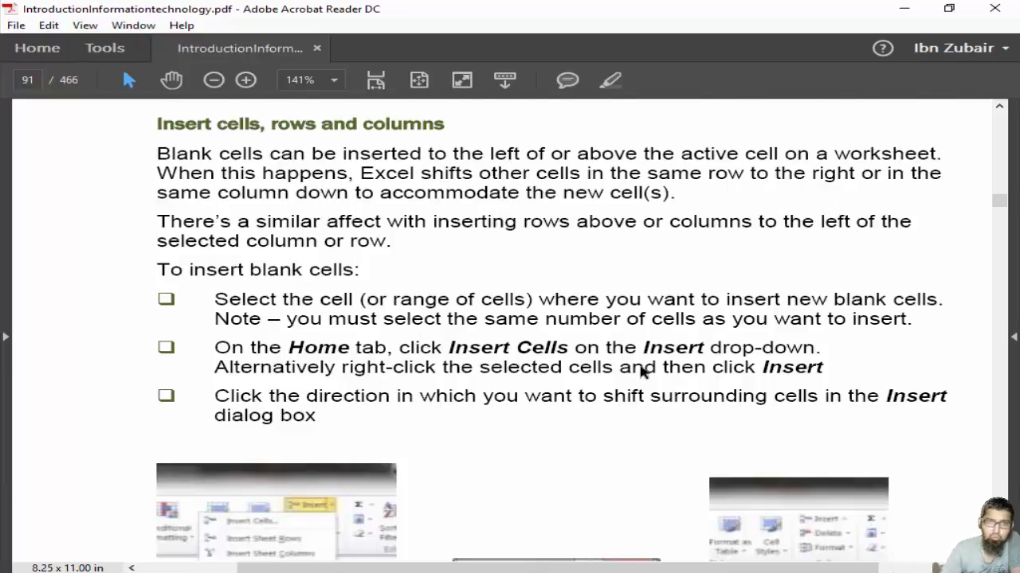
{"action": "scroll", "coordinate": [643, 371], "scroll_direction": "down", "scroll_amount": 4}
{"action": "scroll", "coordinate": [574, 303], "scroll_direction": "up", "scroll_amount": 1}
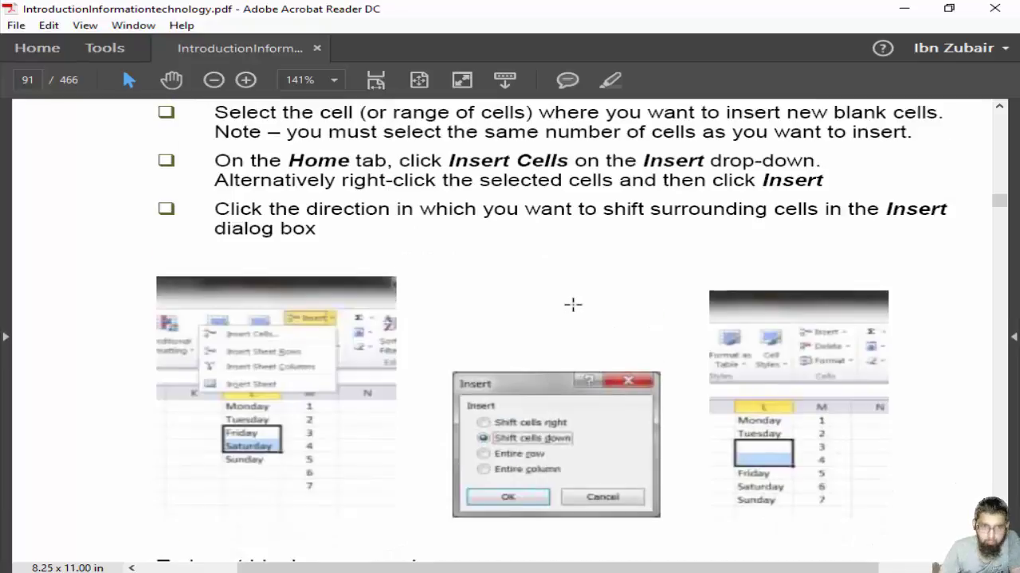
{"action": "scroll", "coordinate": [573, 303], "scroll_direction": "down", "scroll_amount": 3}
{"action": "scroll", "coordinate": [573, 304], "scroll_direction": "down", "scroll_amount": 11}
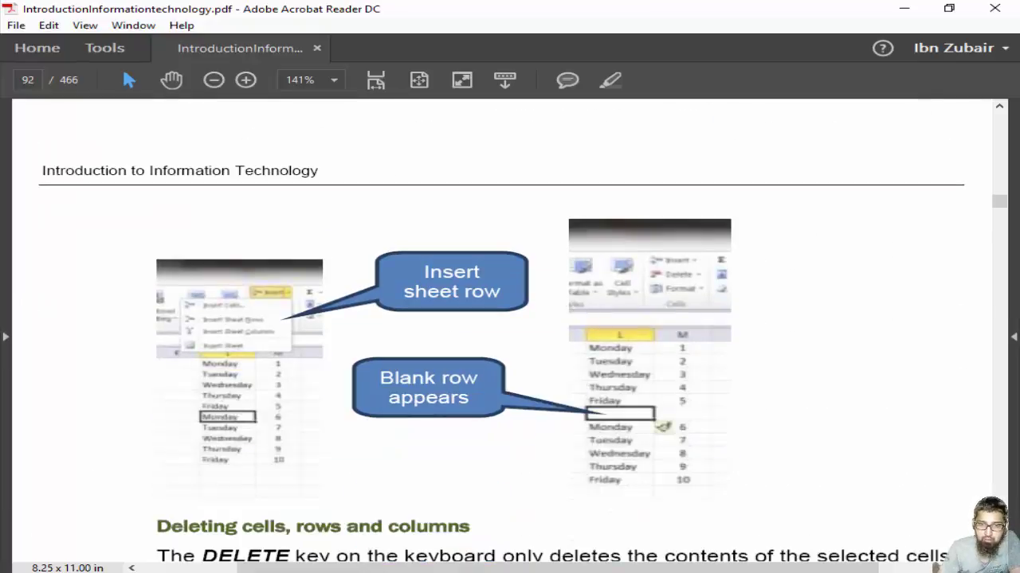
Step: Switch to Excel and insert a blank cell at D33, shifting APR and the months below it down
{"action": "key", "text": "alt+Tab"}
{"action": "scroll", "coordinate": [455, 366], "scroll_direction": "up", "scroll_amount": 2}
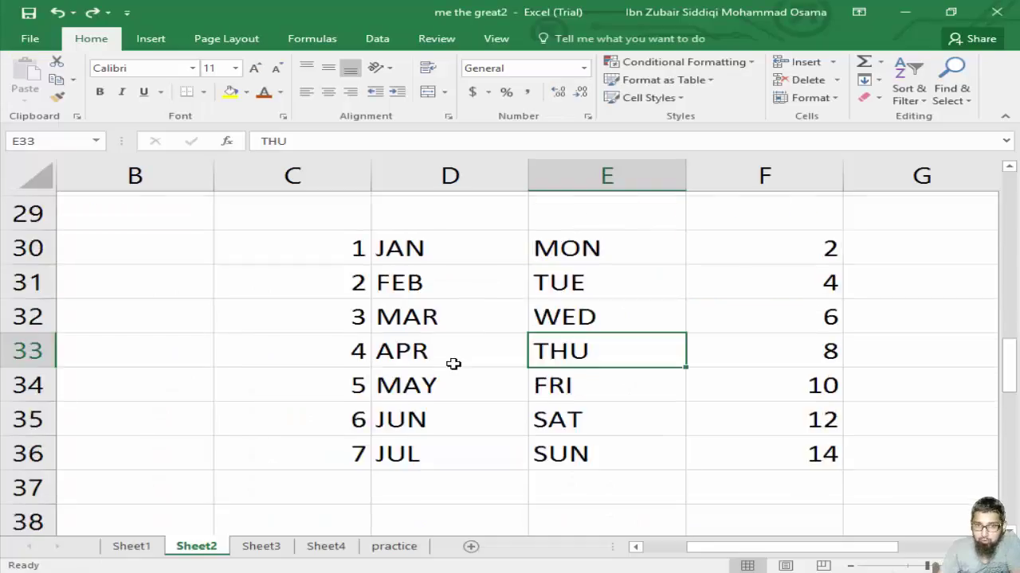
{"action": "scroll", "coordinate": [455, 366], "scroll_direction": "down", "scroll_amount": 4}
{"action": "scroll", "coordinate": [454, 255], "scroll_direction": "up", "scroll_amount": 2}
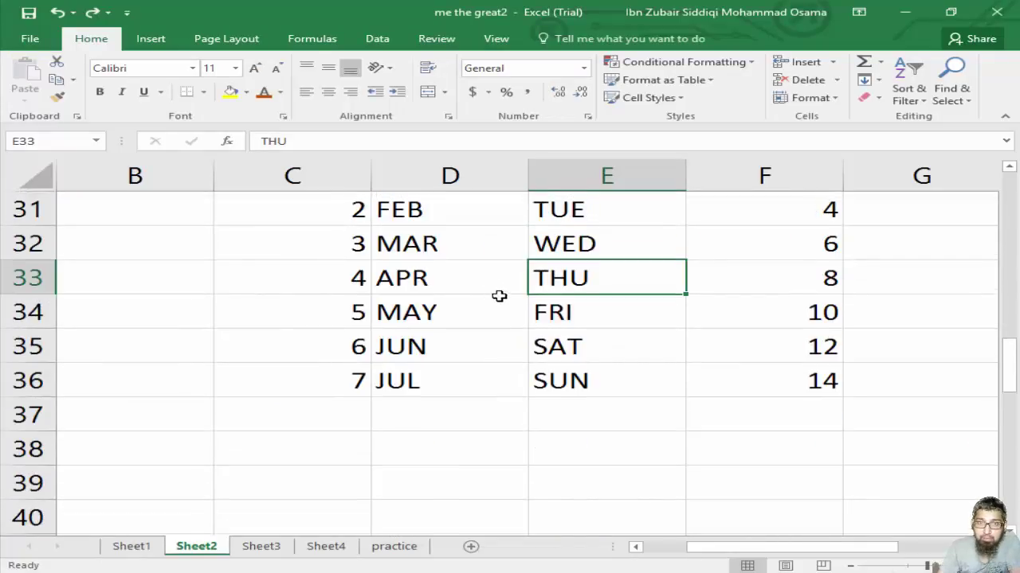
{"action": "left_click", "coordinate": [396, 268]}
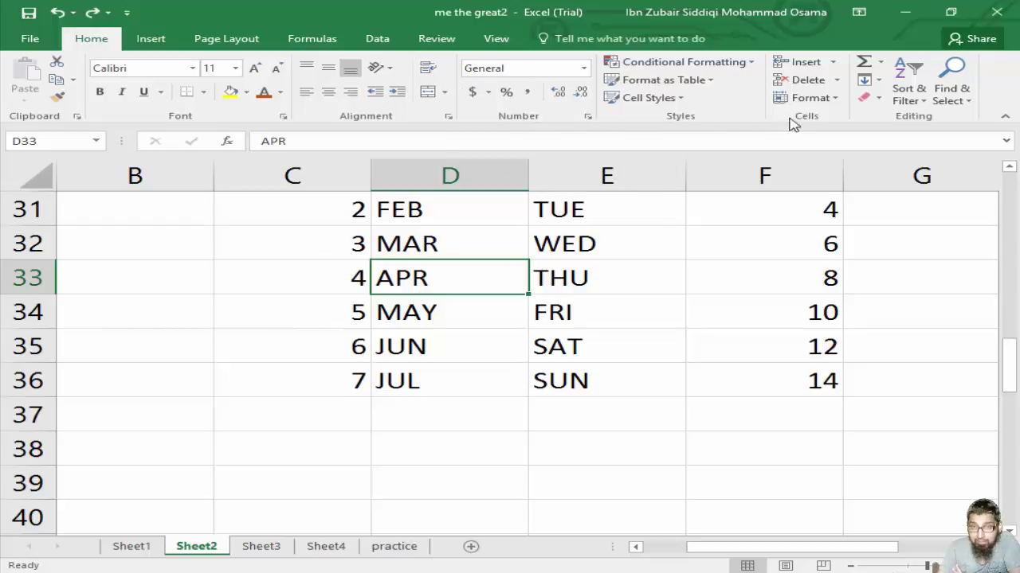
{"action": "left_click", "coordinate": [803, 63]}
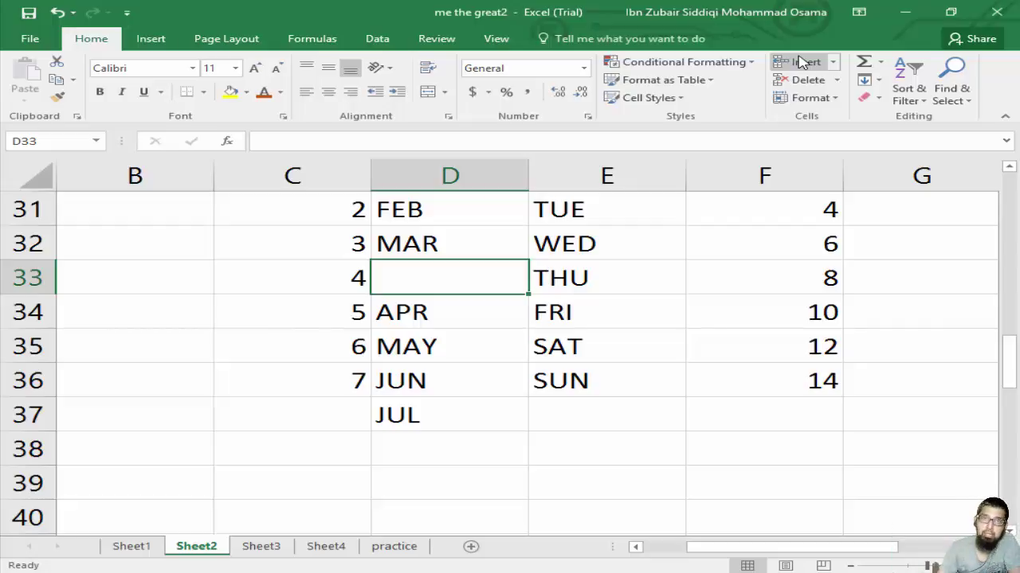
Step: Insert a blank sheet column before the months column, starting from the APR cell D34
{"action": "left_click", "coordinate": [408, 312]}
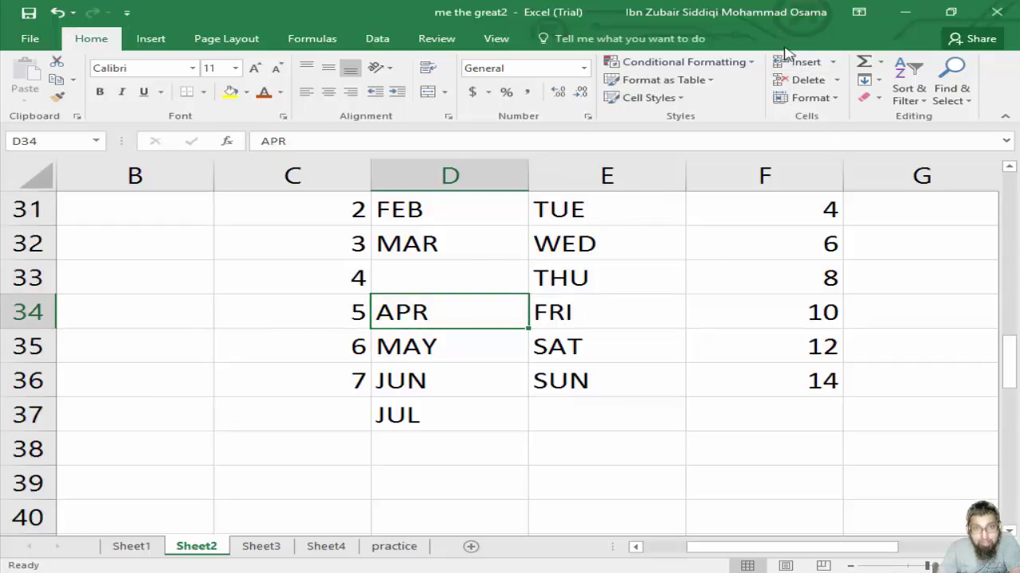
{"action": "left_click", "coordinate": [833, 62]}
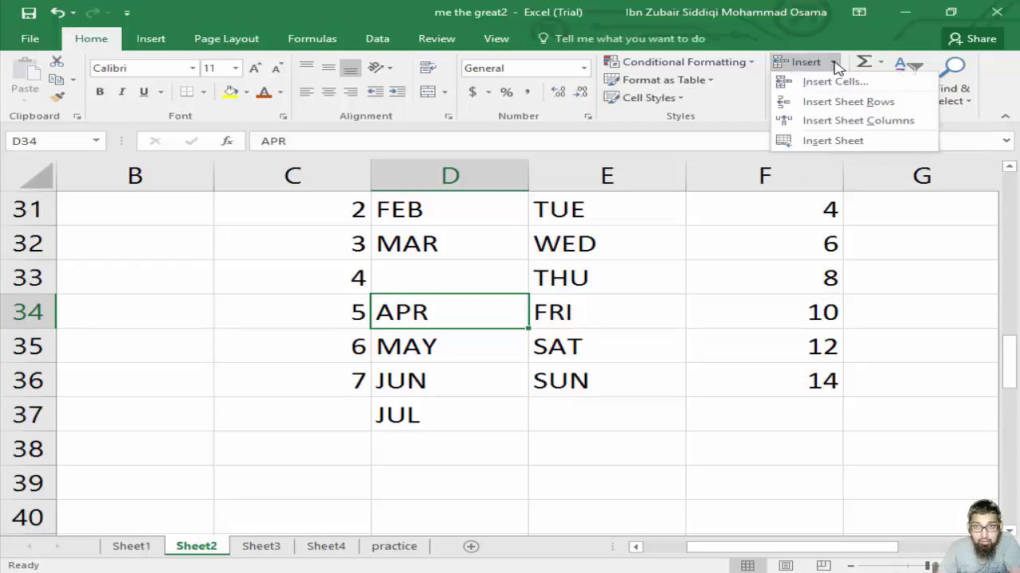
{"action": "left_click", "coordinate": [905, 119]}
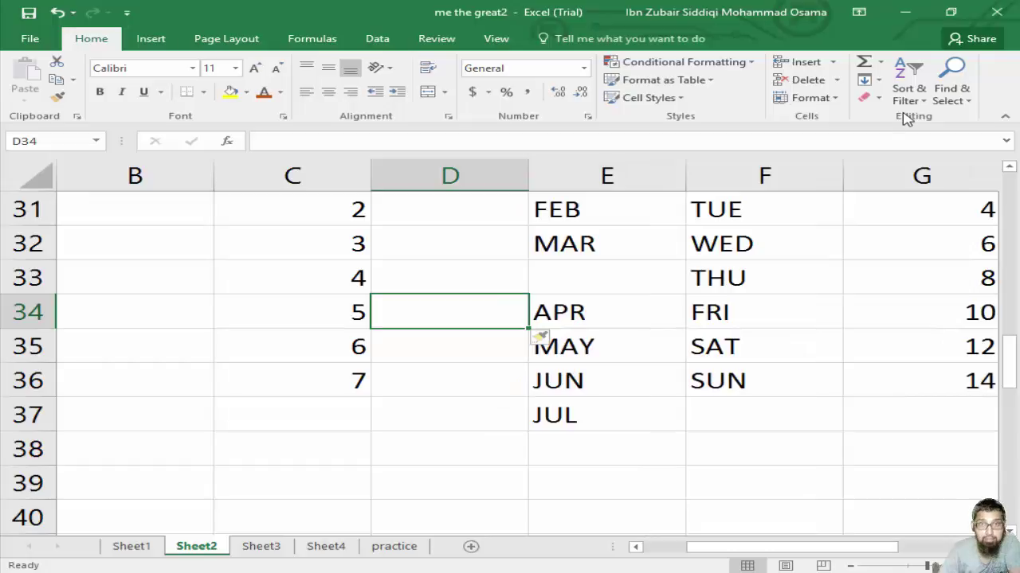
Step: Insert a blank sheet row above the row containing MAY in cell E35
{"action": "left_click", "coordinate": [599, 345]}
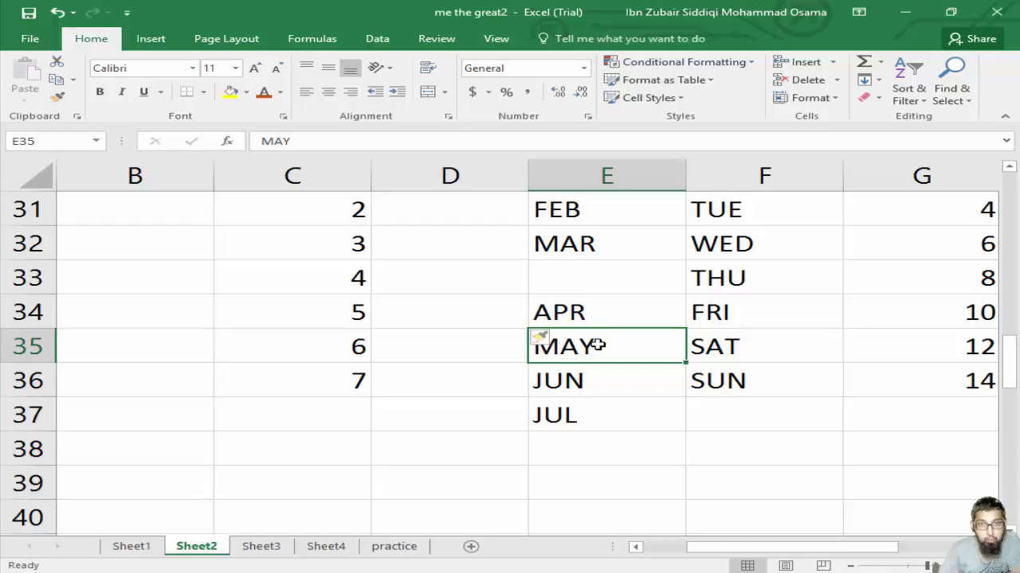
{"action": "left_click", "coordinate": [832, 62]}
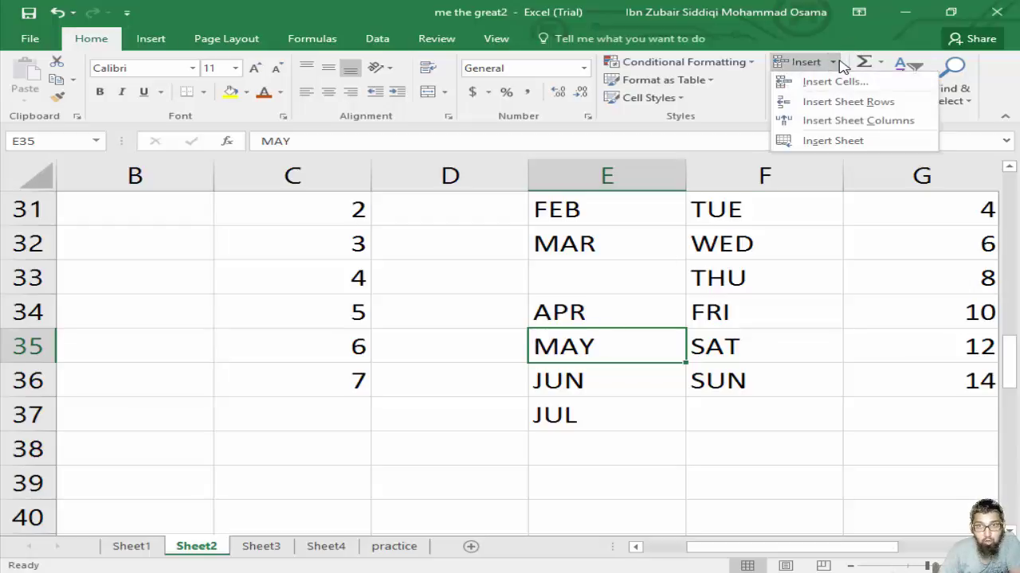
{"action": "left_click", "coordinate": [880, 104]}
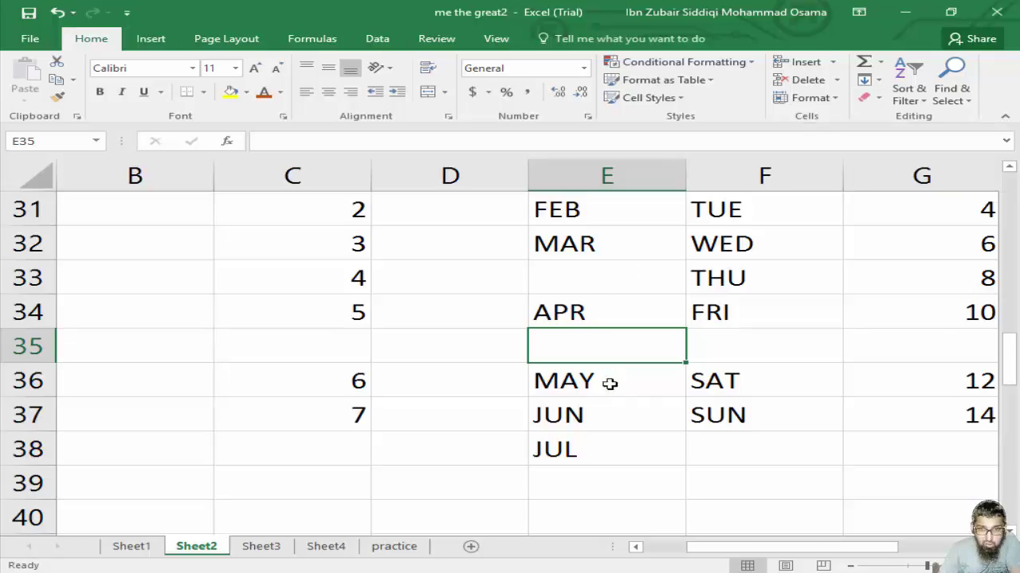
Step: Insert a two-by-two block of blank cells at E37:F38, shifting JUN, JUL and SUN down
{"action": "left_click", "coordinate": [542, 415]}
{"action": "left_click_drag", "start_coordinate": [666, 431], "coordinate": [740, 443]}
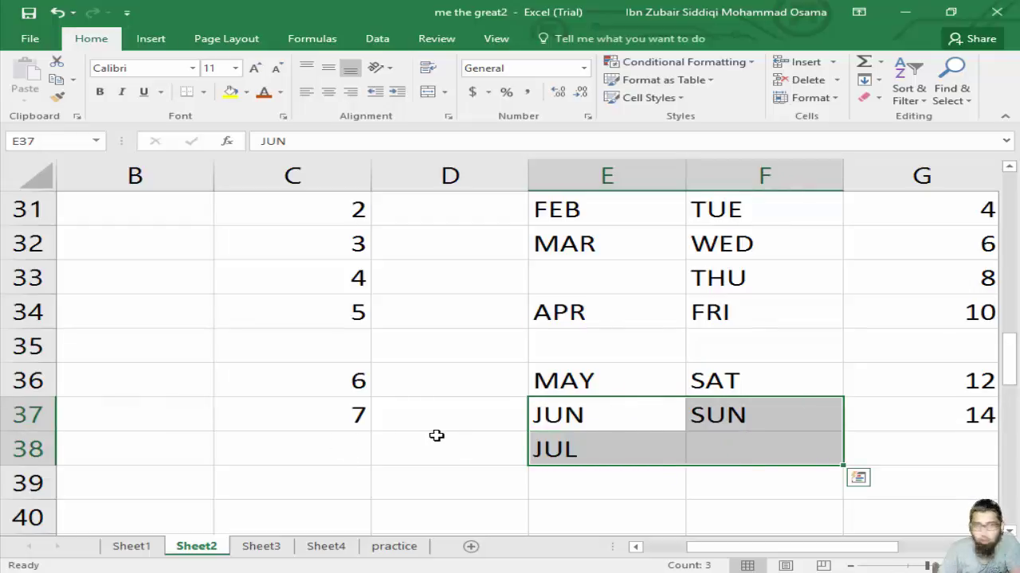
{"action": "left_click", "coordinate": [814, 67]}
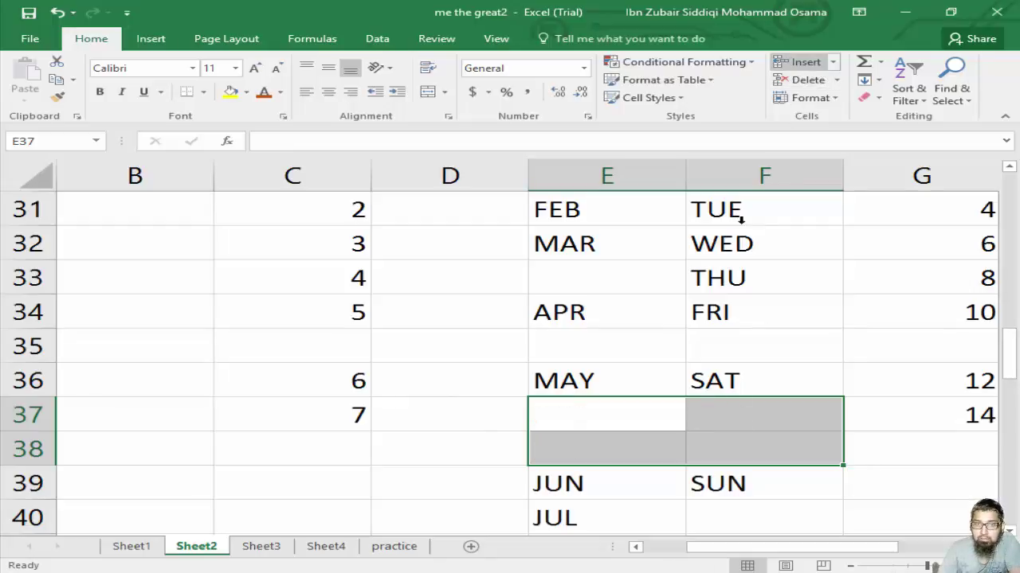
{"action": "scroll", "coordinate": [740, 231], "scroll_direction": "down", "scroll_amount": 2}
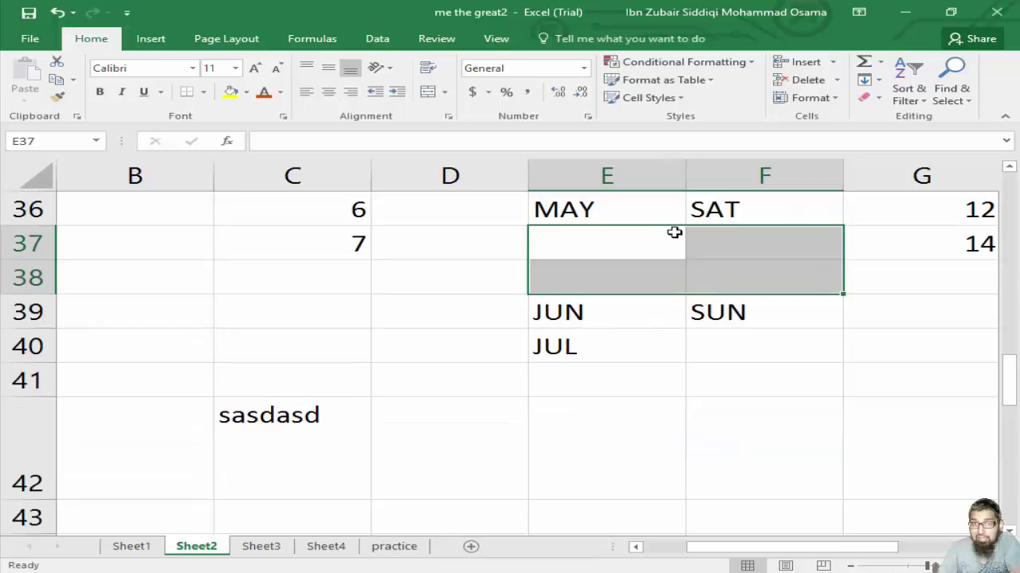
{"action": "left_click", "coordinate": [654, 283]}
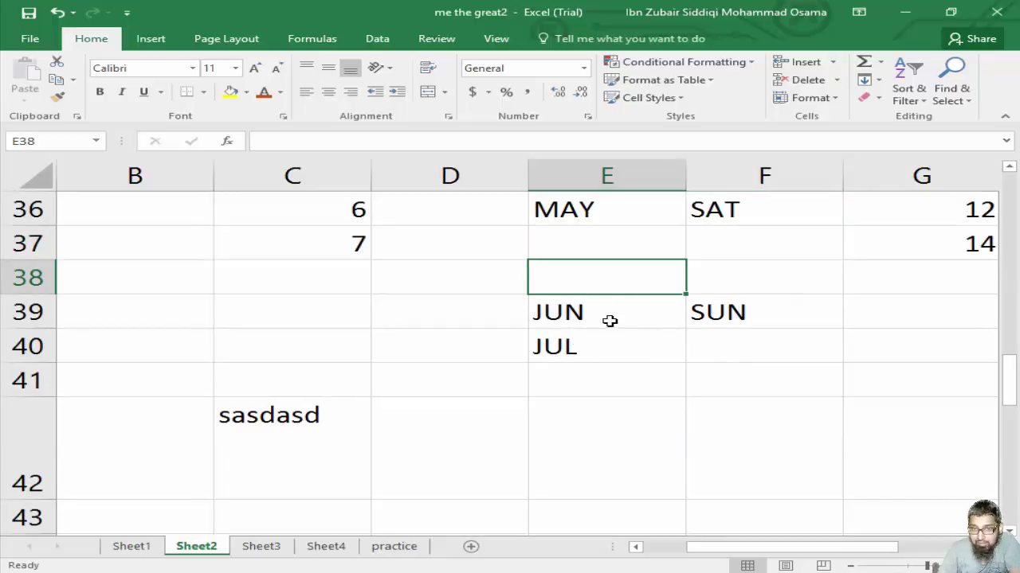
{"action": "left_click_drag", "start_coordinate": [610, 319], "coordinate": [742, 343]}
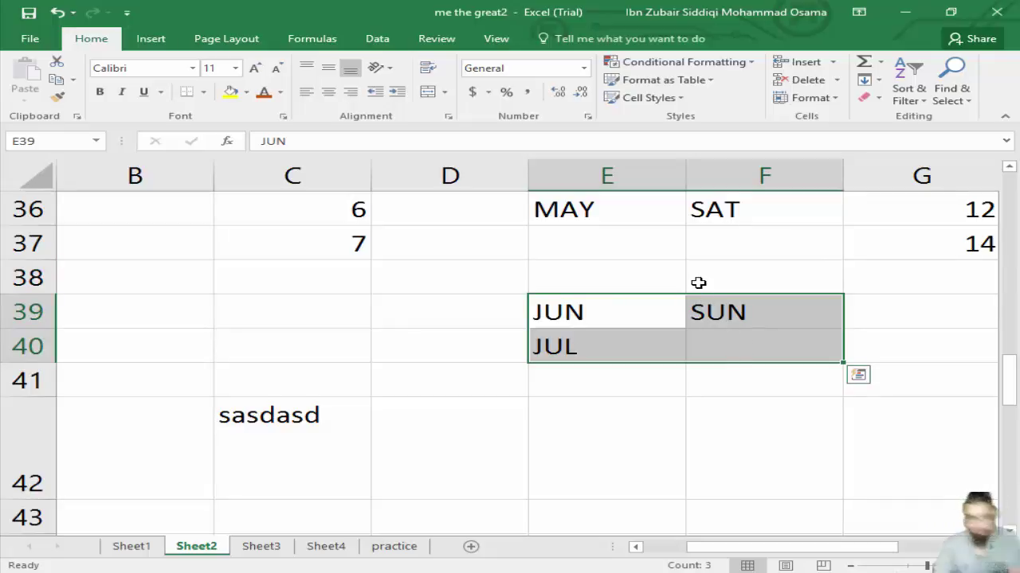
Step: Switch to the PDF textbook, read the section on deleting cells, rows and columns, and return to Excel
{"action": "key", "text": "alt+Tab"}
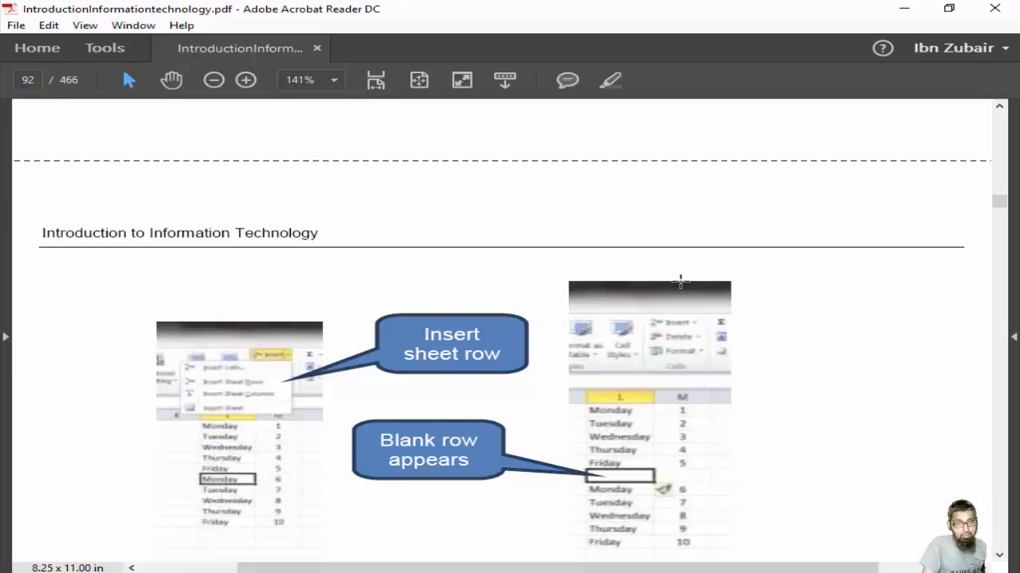
{"action": "scroll", "coordinate": [681, 280], "scroll_direction": "down", "scroll_amount": 10}
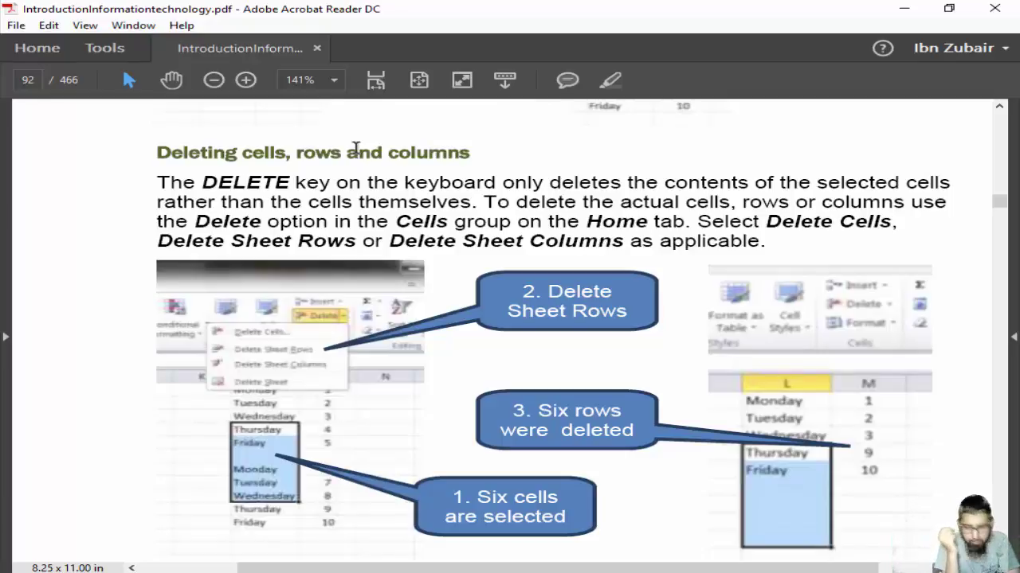
{"action": "key", "text": "alt+Tab"}
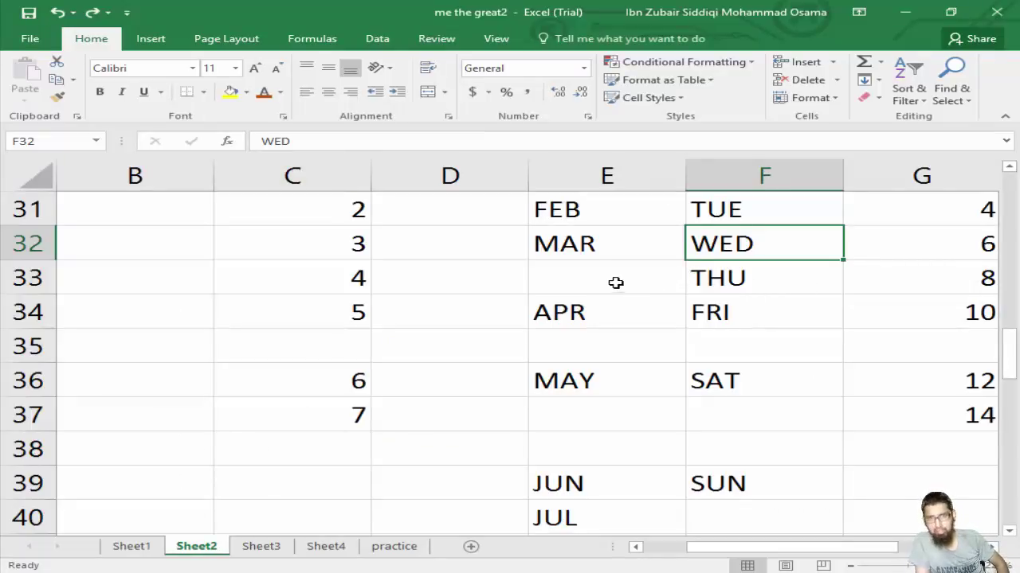
Step: Try deleting the cell block E32:F36 containing MAR to MAY and WED to SAT, and undo the deletion
{"action": "left_click_drag", "start_coordinate": [578, 239], "coordinate": [753, 376]}
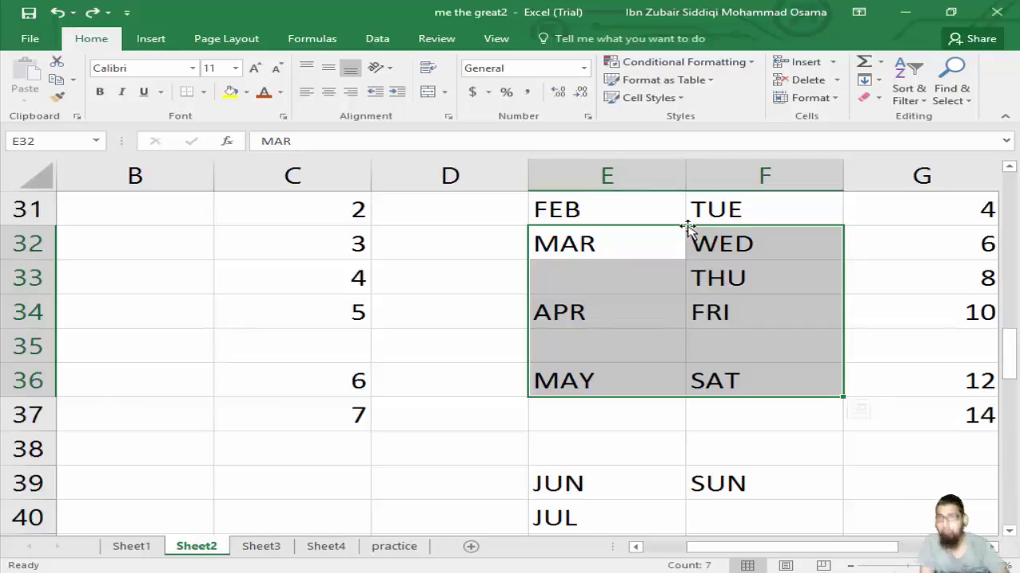
{"action": "left_click", "coordinate": [807, 82]}
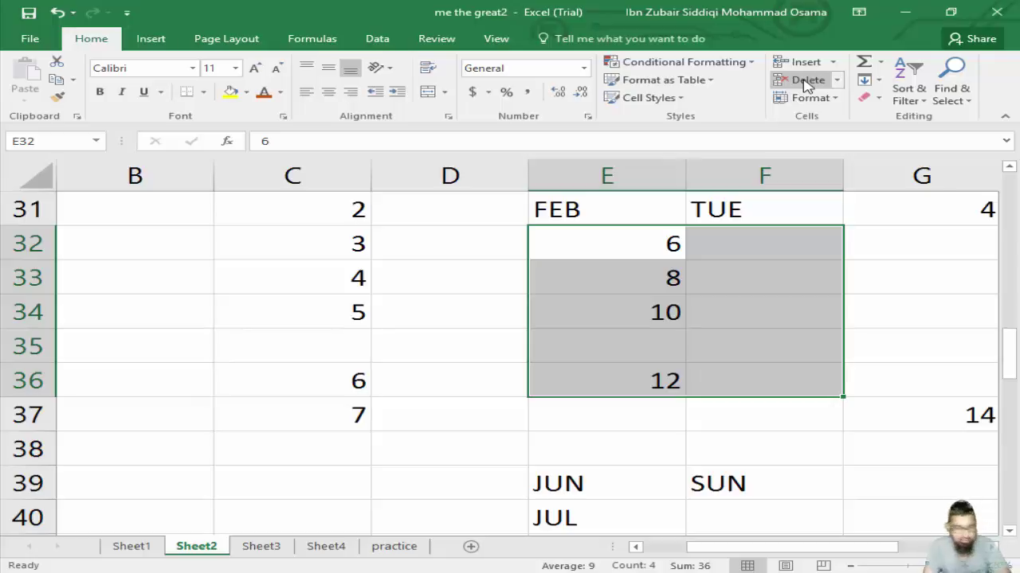
{"action": "key", "text": "ctrl+z"}
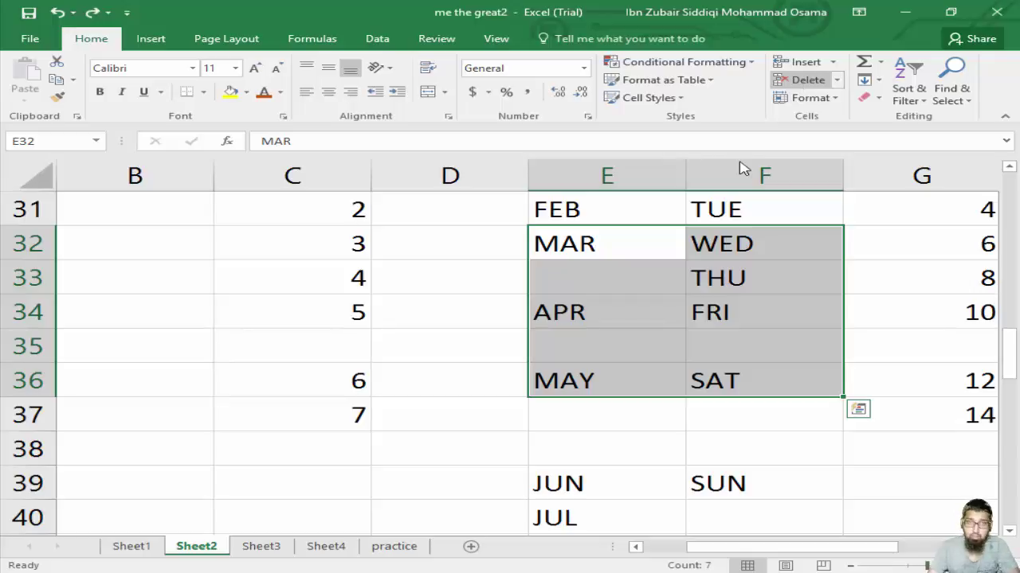
Step: Try deleting the whole of row 33, the row containing THU, and undo the deletion
{"action": "left_click", "coordinate": [333, 285]}
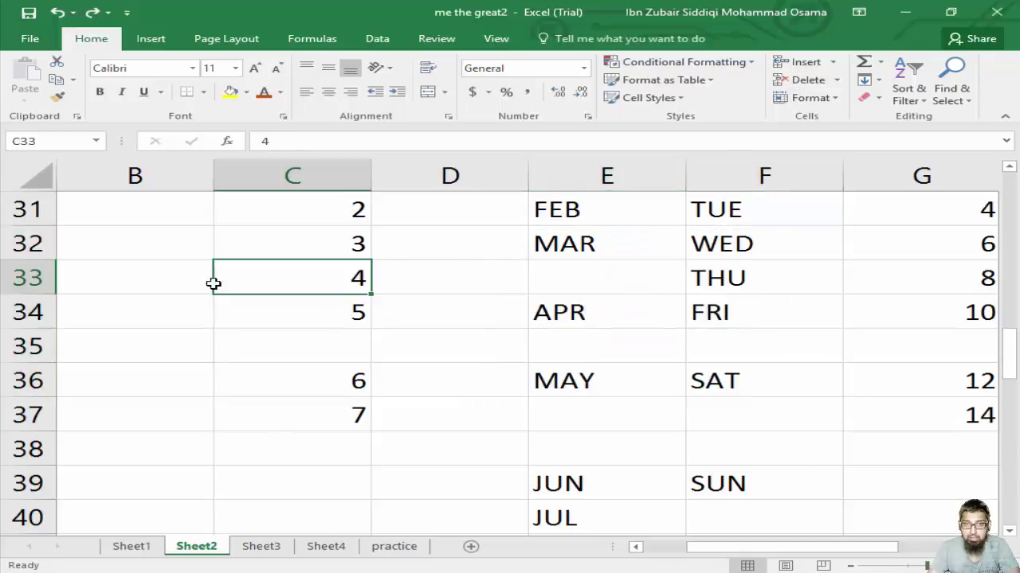
{"action": "left_click", "coordinate": [32, 278]}
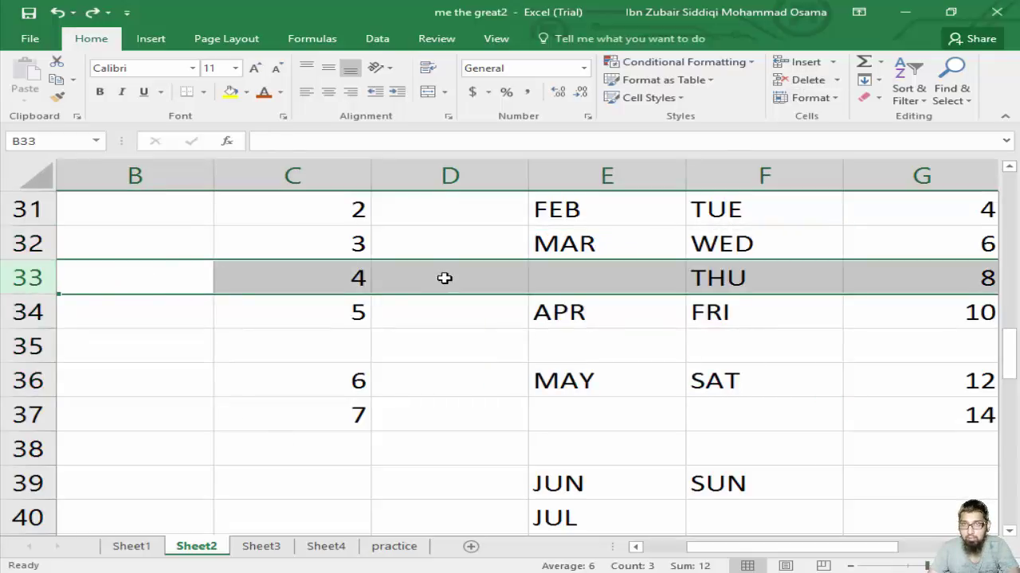
{"action": "left_click", "coordinate": [806, 80]}
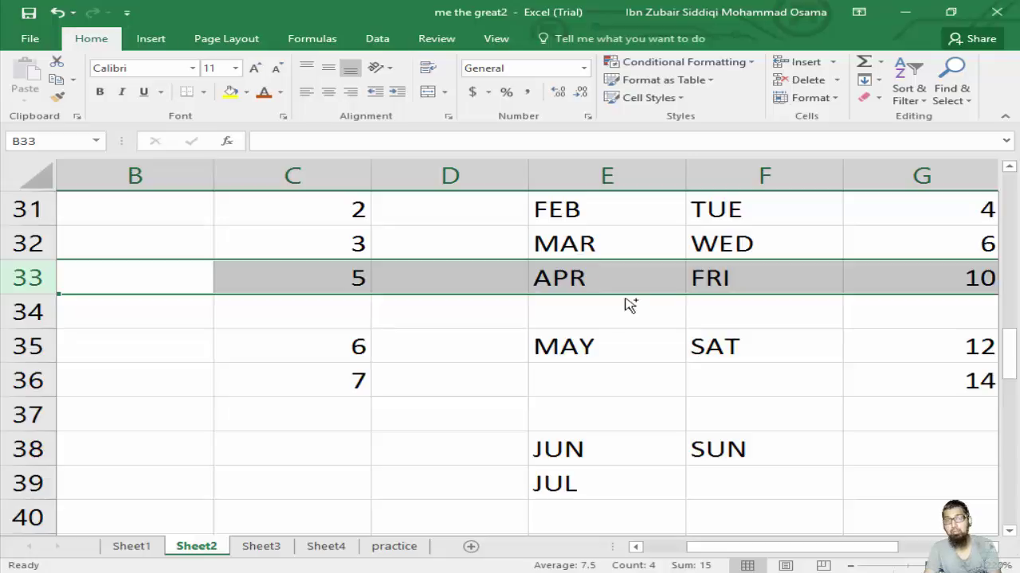
{"action": "key", "text": "ctrl+z"}
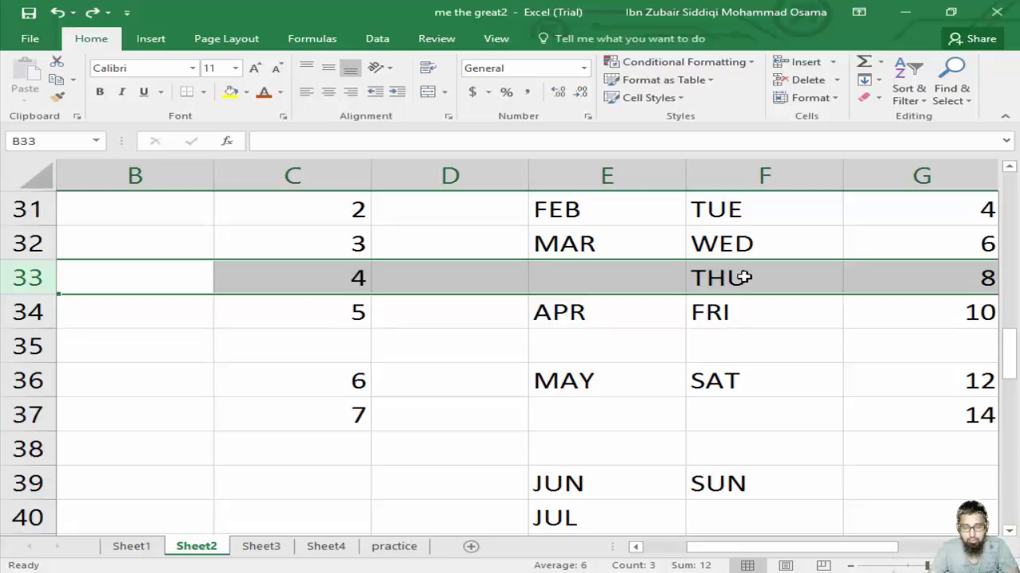
Step: Select the blank cell E35 and view the delete options for cells, sheet rows and sheet columns without applying any
{"action": "left_click", "coordinate": [736, 343]}
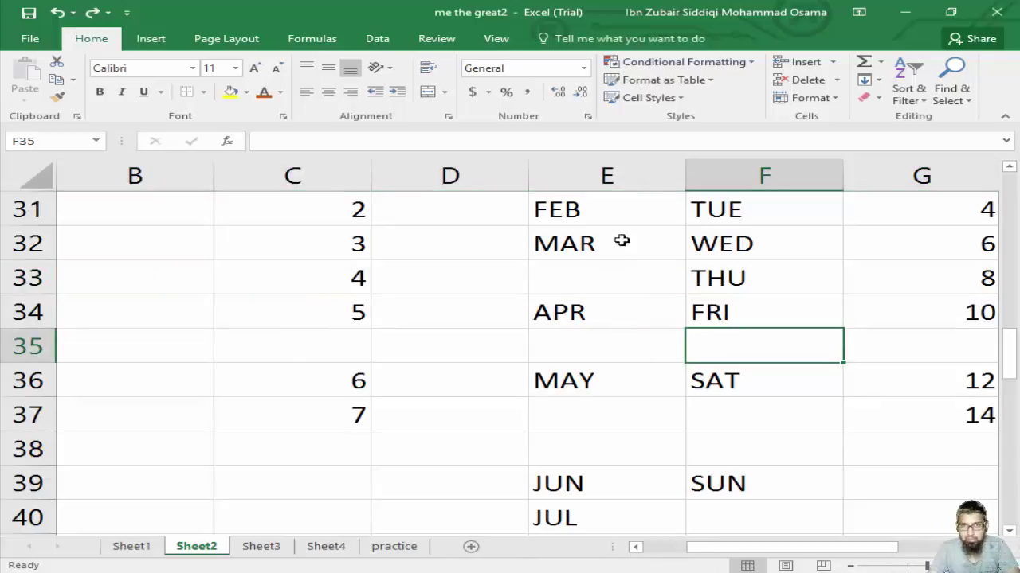
{"action": "left_click", "coordinate": [598, 289]}
{"action": "left_click", "coordinate": [598, 348]}
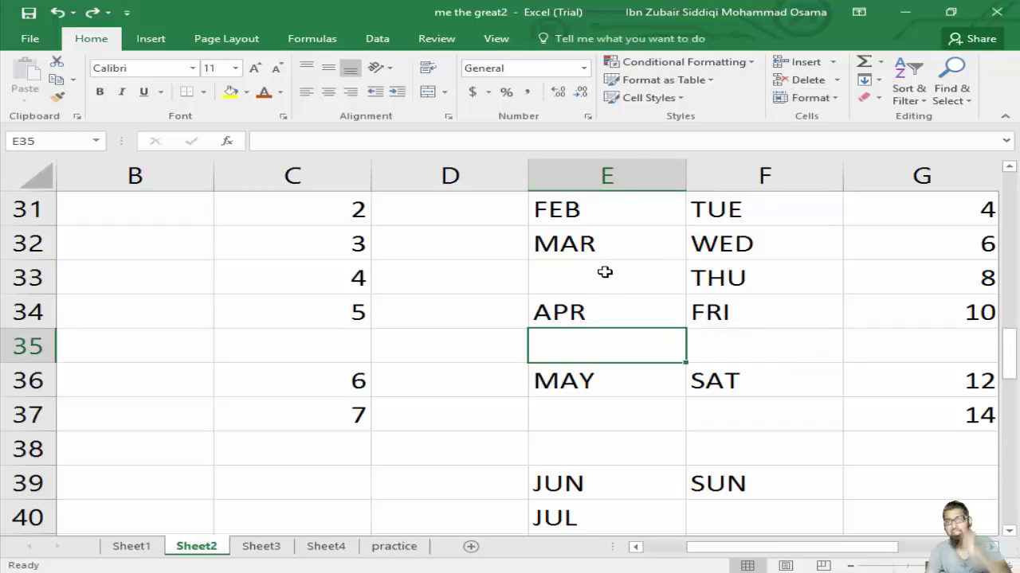
{"action": "left_click", "coordinate": [837, 80]}
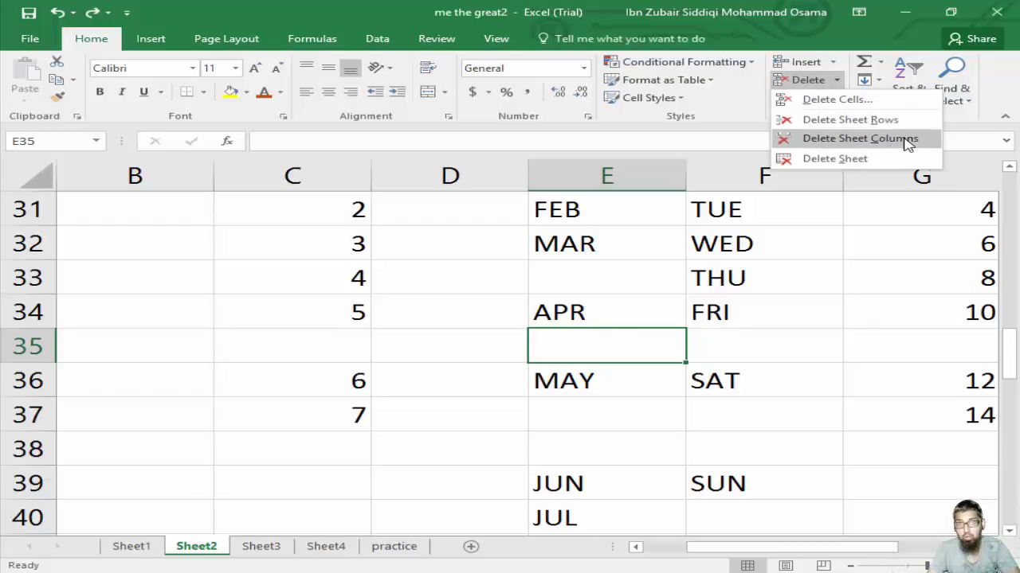
{"action": "key", "text": "Escape"}
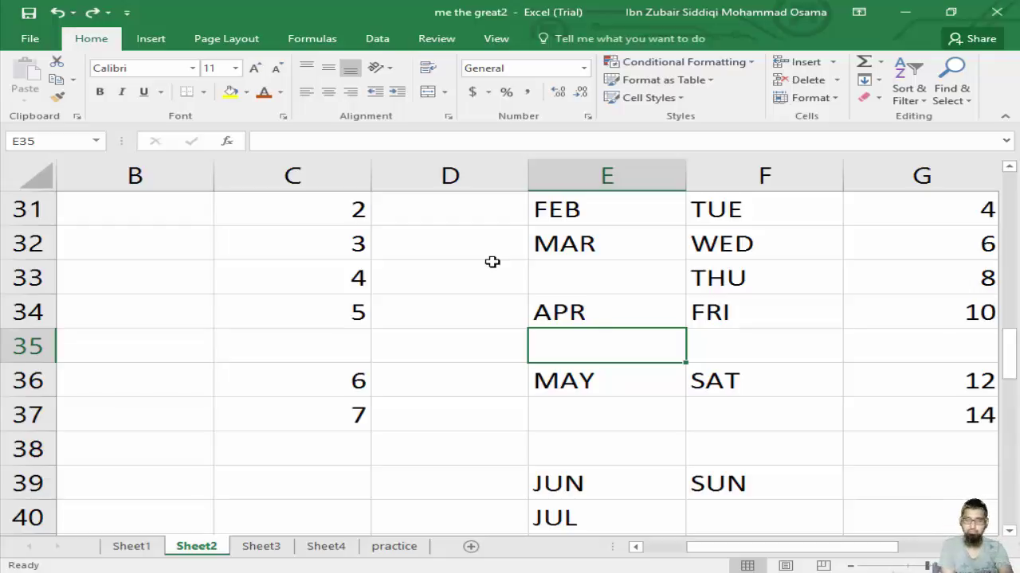
Step: Switch to the PDF textbook and highlight "Entering data" in the section overview on page 87
{"action": "key", "text": "alt+Tab"}
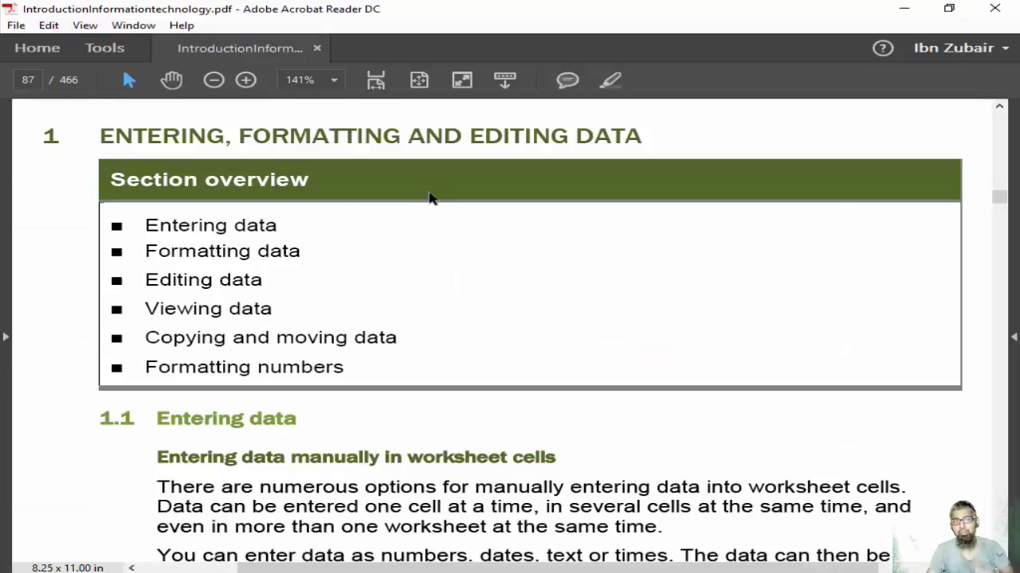
{"action": "left_click_drag", "start_coordinate": [110, 141], "coordinate": [642, 143]}
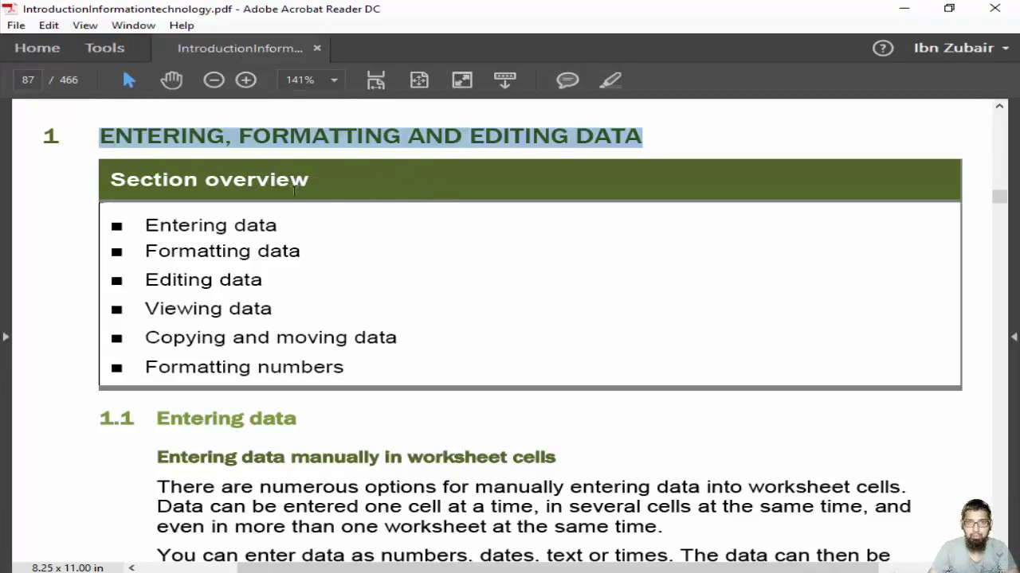
{"action": "left_click_drag", "start_coordinate": [145, 228], "coordinate": [276, 228]}
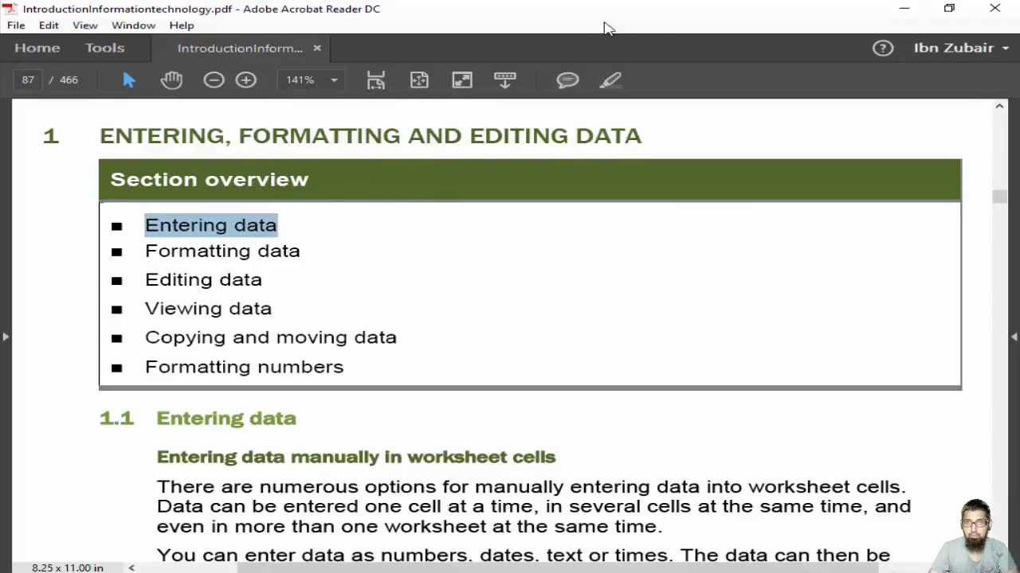
{"action": "left_click", "coordinate": [610, 83]}
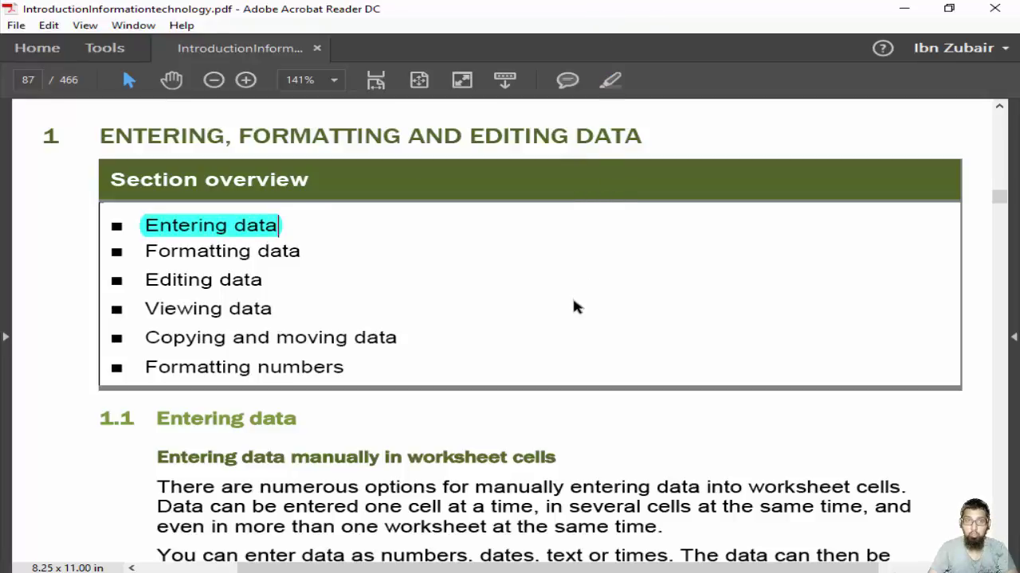
Step: Highlight the words "enter a date or a time in" in the heading about entering dates and times
{"action": "scroll", "coordinate": [510, 291], "scroll_direction": "down", "scroll_amount": 3}
{"action": "scroll", "coordinate": [705, 295], "scroll_direction": "down", "scroll_amount": 2}
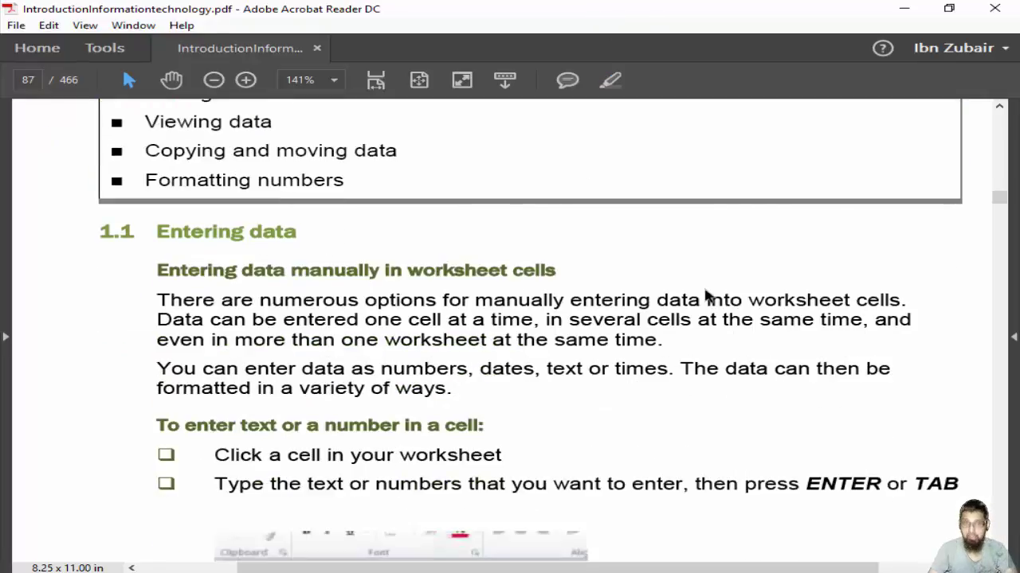
{"action": "scroll", "coordinate": [706, 294], "scroll_direction": "down", "scroll_amount": 10}
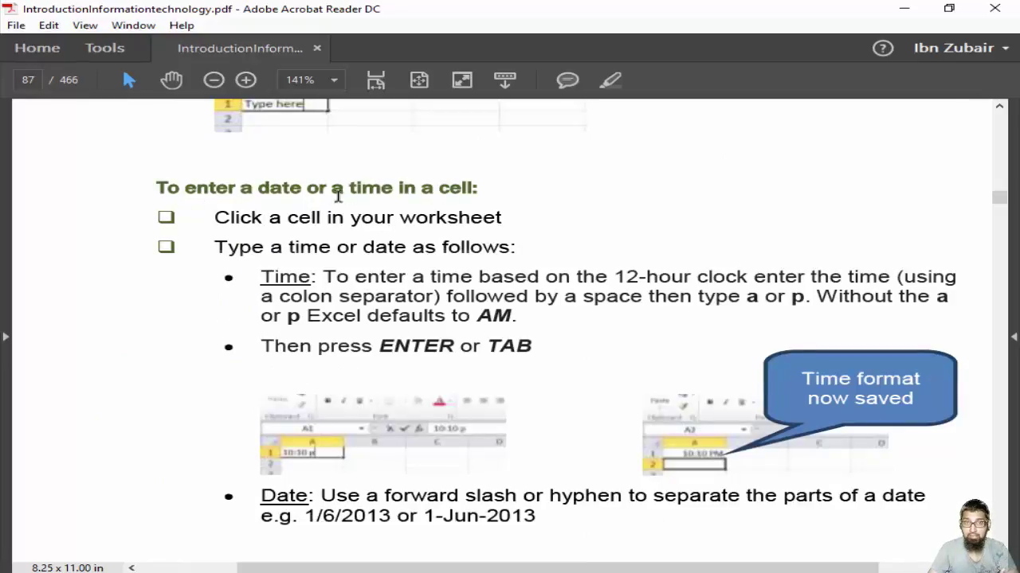
{"action": "left_click_drag", "start_coordinate": [184, 188], "coordinate": [418, 189]}
{"action": "left_click", "coordinate": [610, 80]}
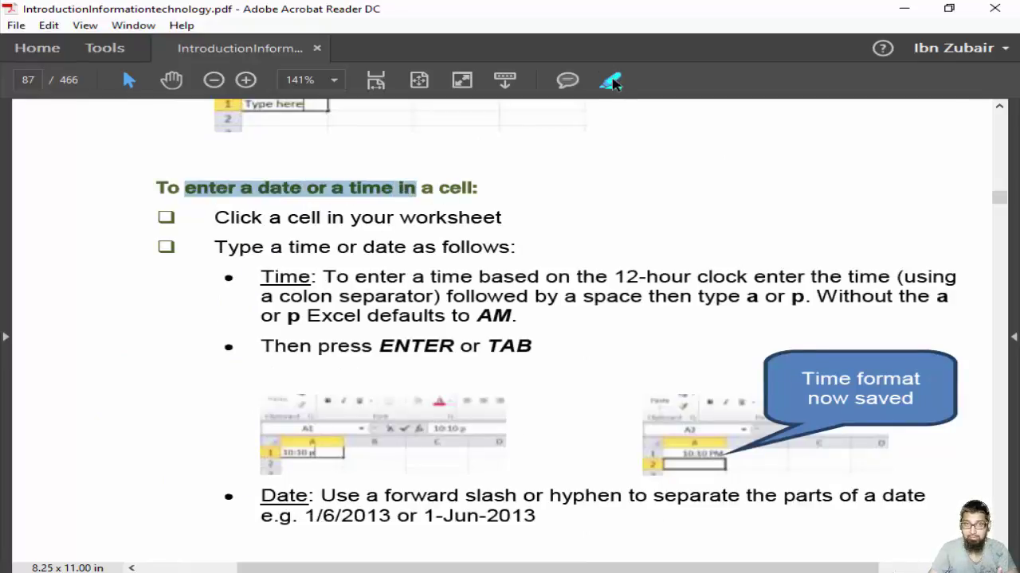
Step: Highlight "same data on several worksheets at" in the heading on page 88 about entering data on several worksheets
{"action": "scroll", "coordinate": [567, 267], "scroll_direction": "down", "scroll_amount": 12}
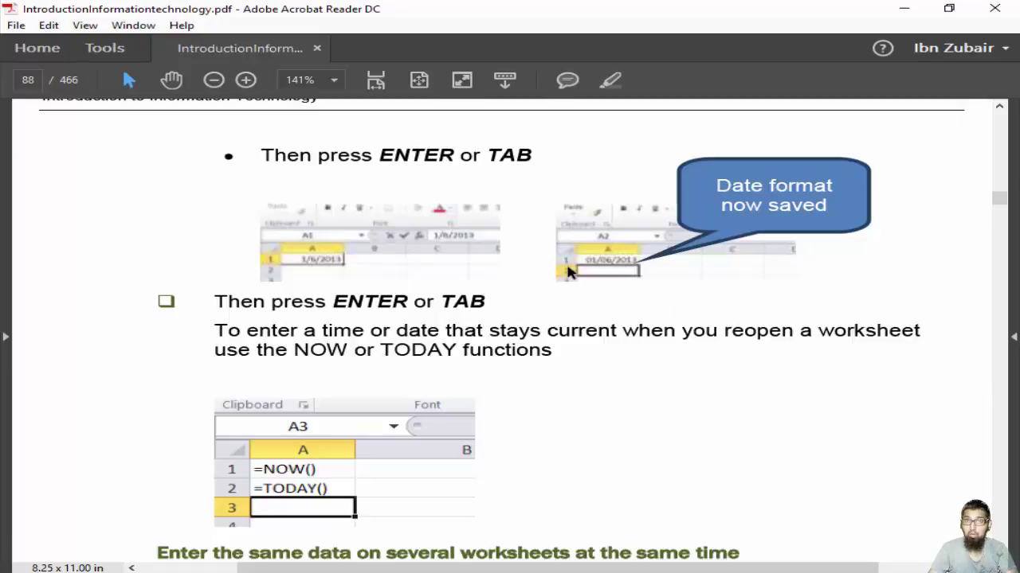
{"action": "scroll", "coordinate": [567, 267], "scroll_direction": "down", "scroll_amount": 2}
{"action": "scroll", "coordinate": [567, 267], "scroll_direction": "down", "scroll_amount": 3}
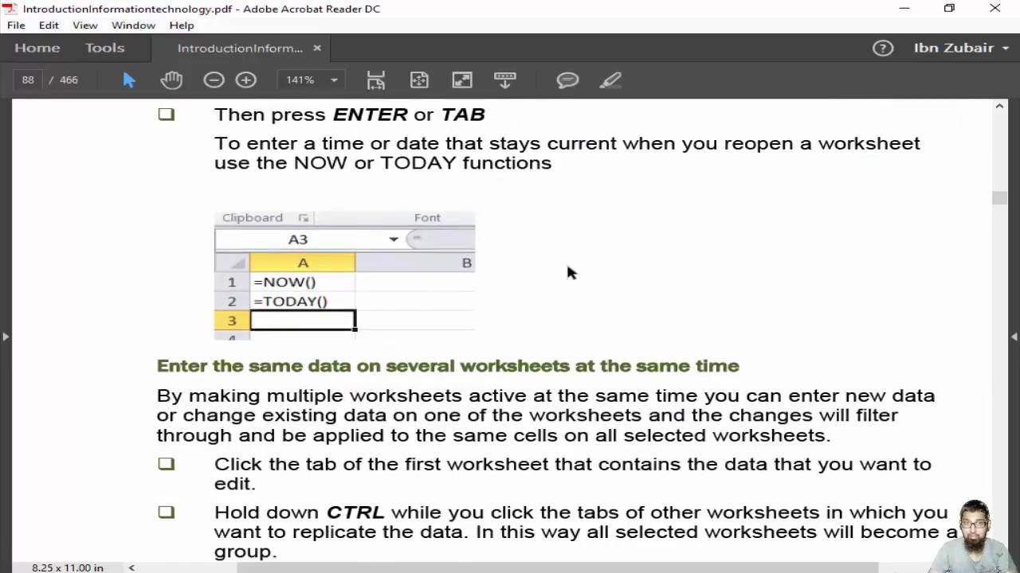
{"action": "left_click_drag", "start_coordinate": [241, 249], "coordinate": [594, 243]}
{"action": "left_click", "coordinate": [613, 82]}
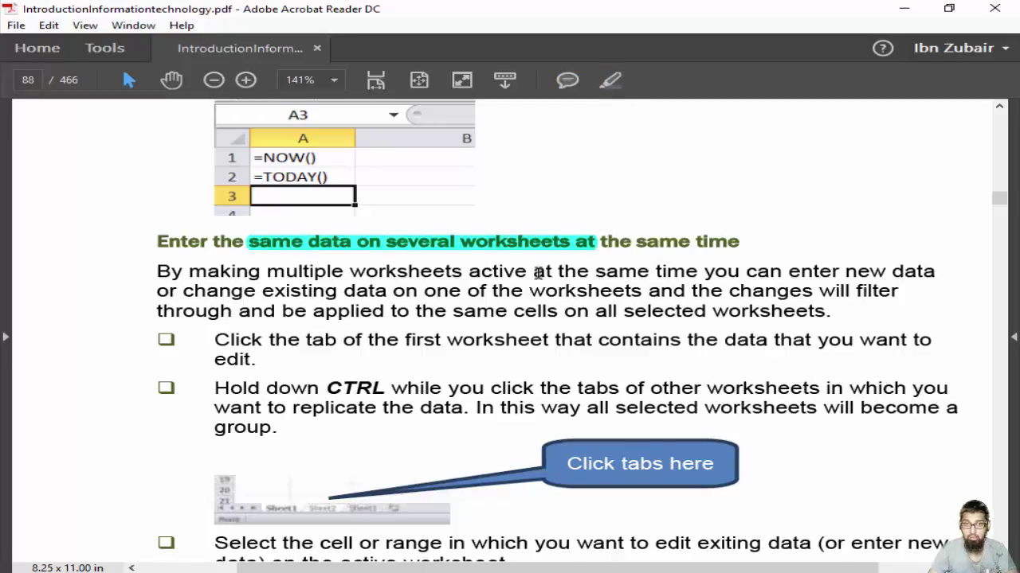
Step: Highlight "CTRL-D and CTRL-R" in the short-cuts heading on page 88
{"action": "scroll", "coordinate": [386, 276], "scroll_direction": "down", "scroll_amount": 8}
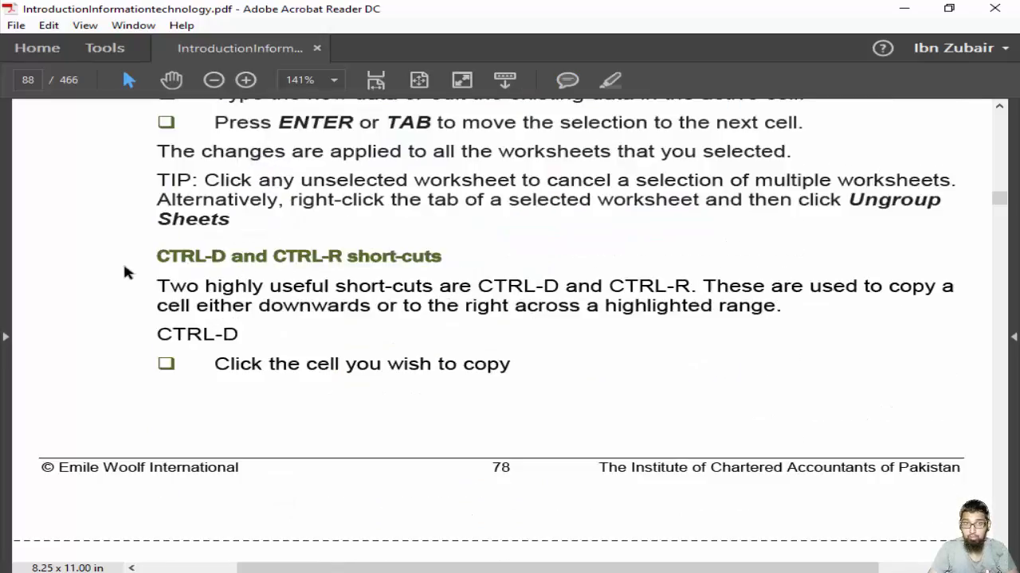
{"action": "left_click_drag", "start_coordinate": [143, 255], "coordinate": [342, 256]}
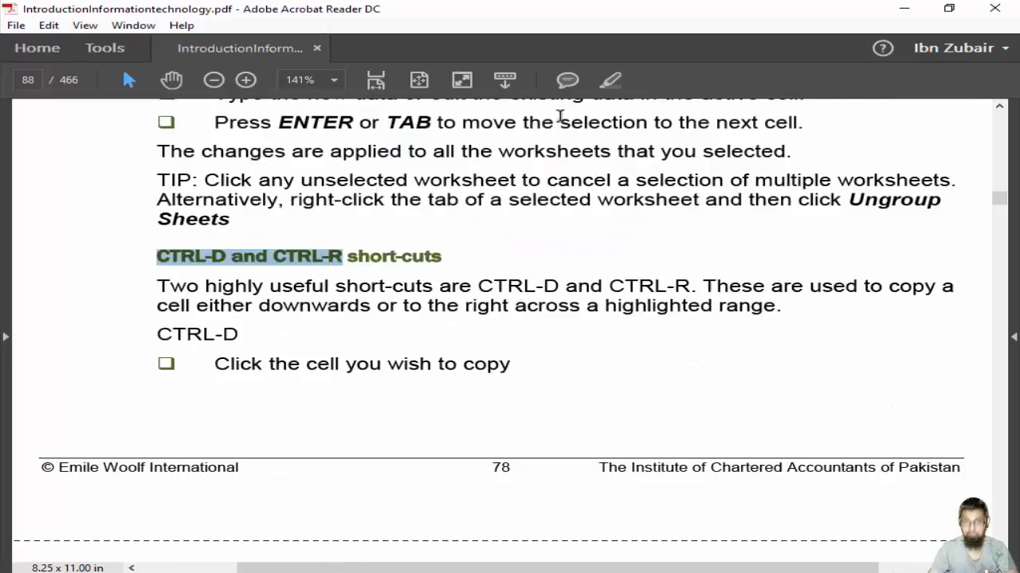
{"action": "left_click", "coordinate": [610, 80]}
Step: Highlight "Wrap text" in the "Wrap text in a cell" heading on page 89
{"action": "scroll", "coordinate": [527, 378], "scroll_direction": "down", "scroll_amount": 5}
{"action": "scroll", "coordinate": [526, 378], "scroll_direction": "down", "scroll_amount": 10}
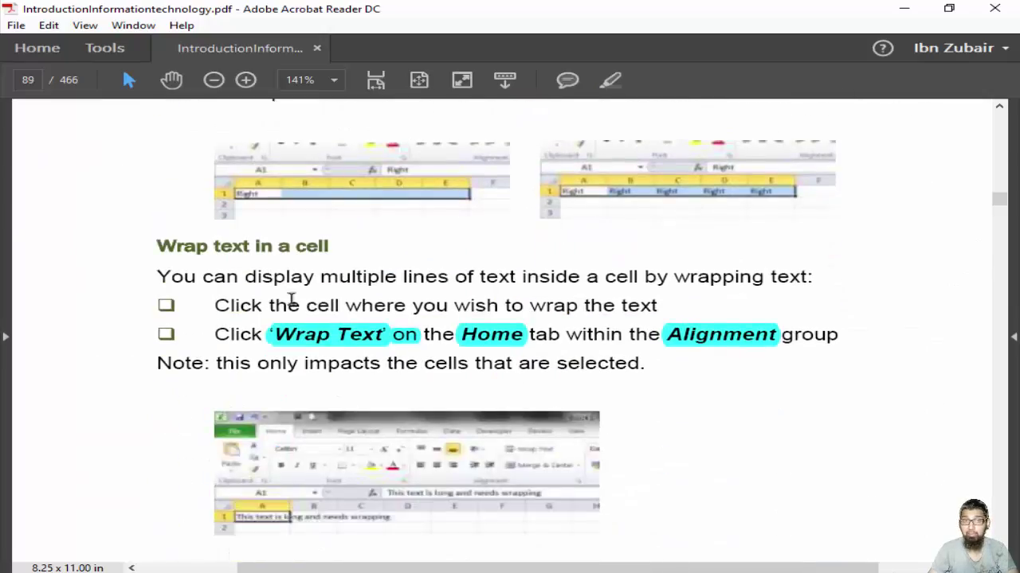
{"action": "left_click_drag", "start_coordinate": [157, 246], "coordinate": [248, 246]}
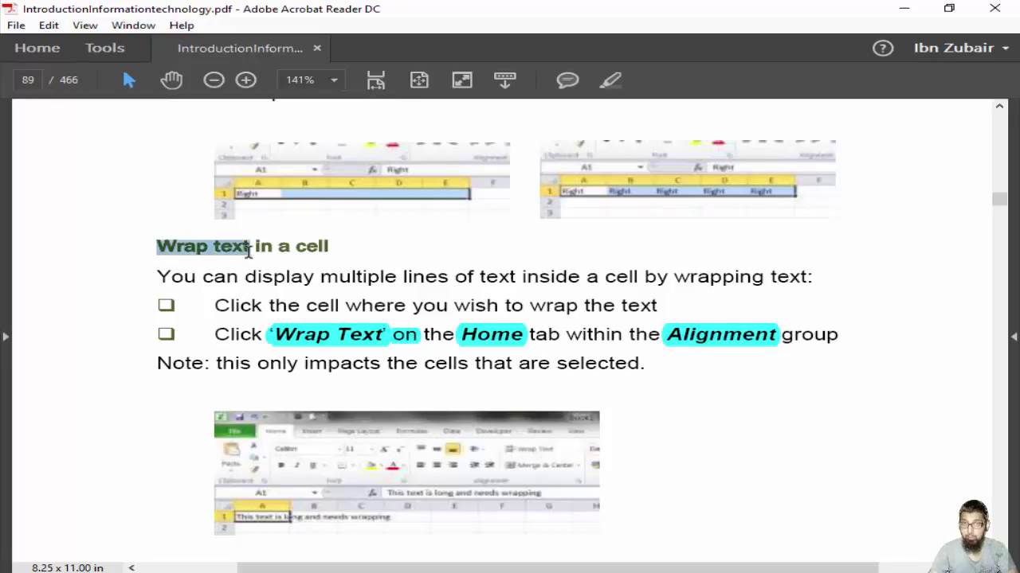
{"action": "left_click", "coordinate": [612, 83]}
Step: Highlight the "Change the font" heading near the end of page 89
{"action": "scroll", "coordinate": [546, 384], "scroll_direction": "down", "scroll_amount": 10}
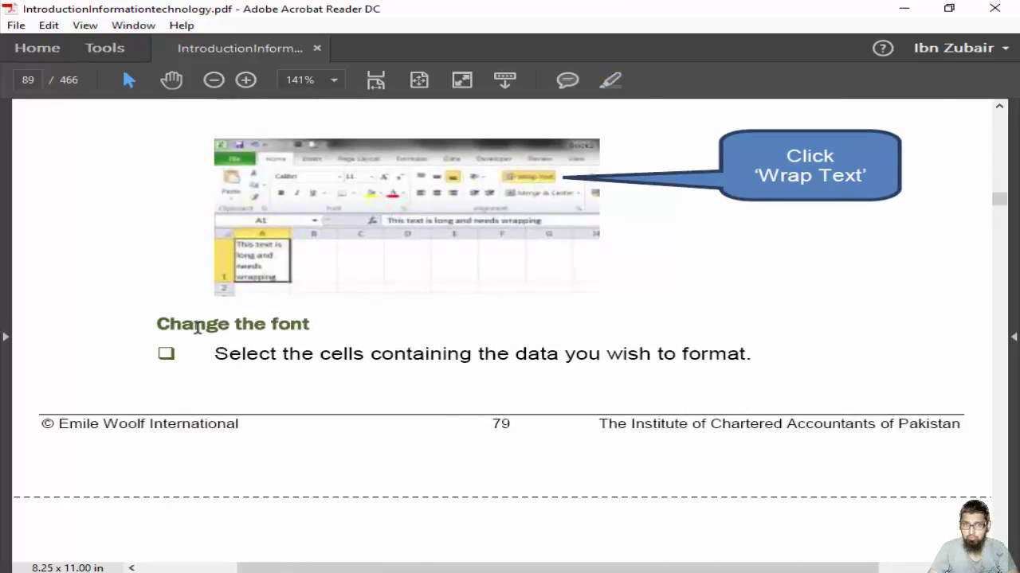
{"action": "left_click_drag", "start_coordinate": [157, 324], "coordinate": [310, 325]}
{"action": "left_click", "coordinate": [611, 86]}
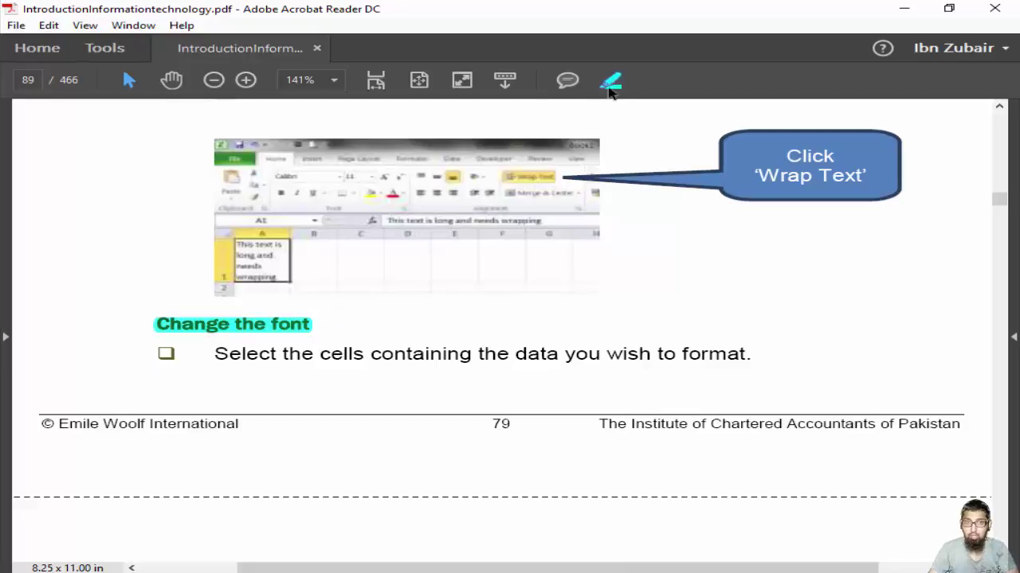
Step: Highlight "series of data, such as days, months or progressive numbers" in the data series heading on page 90
{"action": "scroll", "coordinate": [339, 406], "scroll_direction": "down", "scroll_amount": 10}
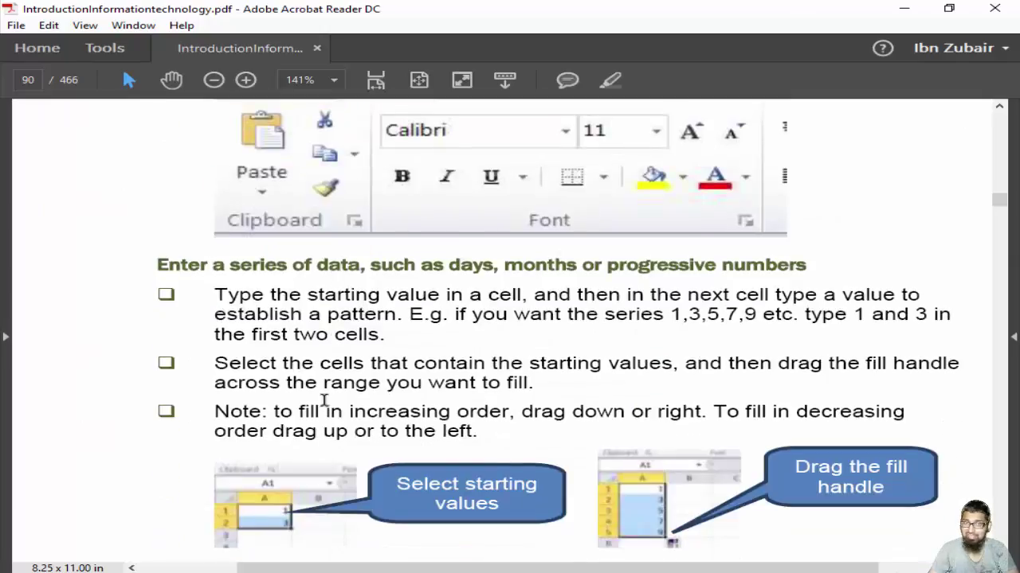
{"action": "left_click_drag", "start_coordinate": [223, 259], "coordinate": [725, 242]}
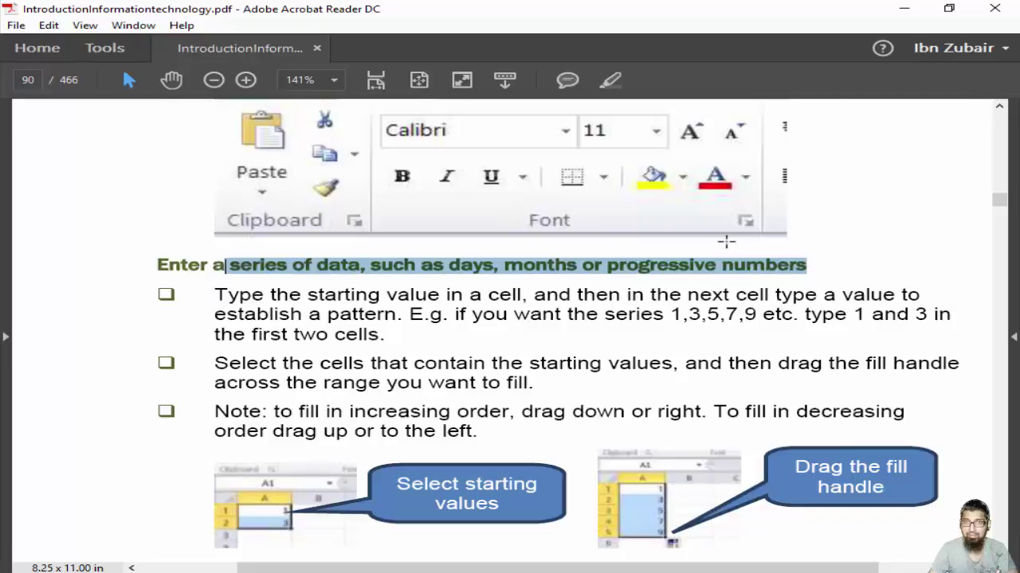
{"action": "left_click", "coordinate": [612, 80]}
Step: Review the topics from line breaks and bullet symbols on page 90 through inserting and deleting cells, rows and columns on page 92
{"action": "scroll", "coordinate": [540, 267], "scroll_direction": "down", "scroll_amount": 3}
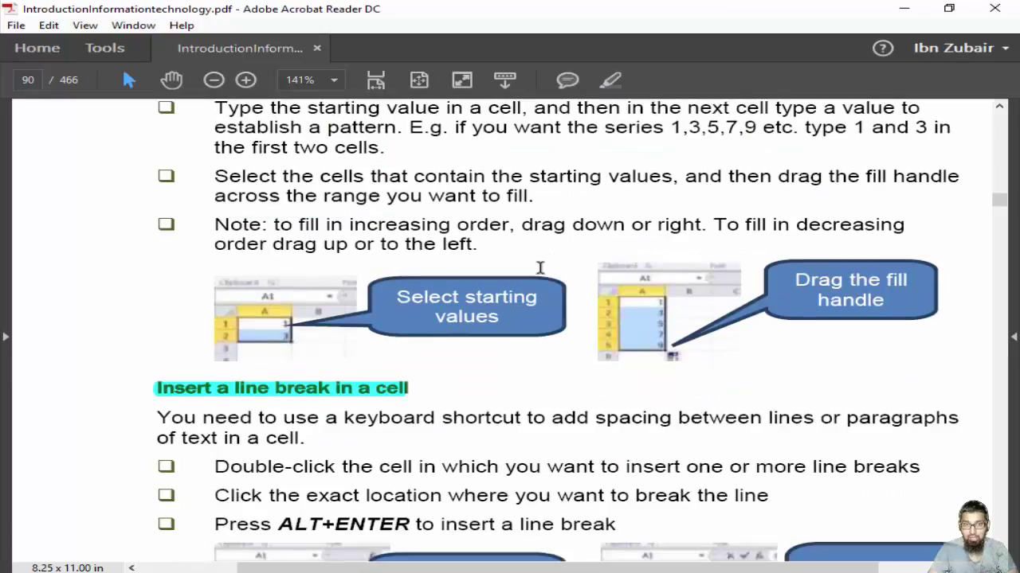
{"action": "scroll", "coordinate": [540, 270], "scroll_direction": "down", "scroll_amount": 3}
{"action": "scroll", "coordinate": [540, 270], "scroll_direction": "down", "scroll_amount": 3}
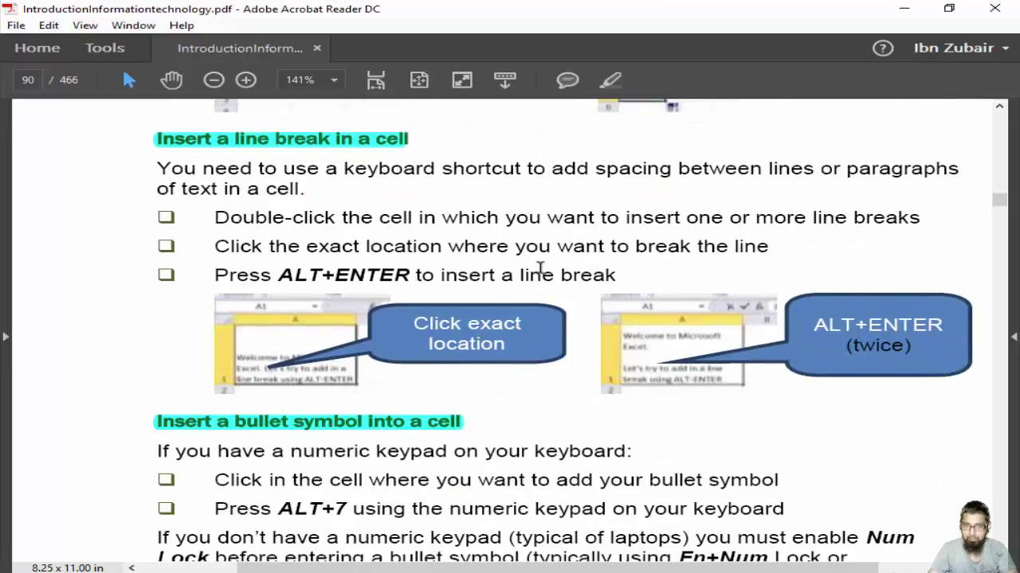
{"action": "scroll", "coordinate": [539, 269], "scroll_direction": "down", "scroll_amount": 3}
{"action": "scroll", "coordinate": [540, 272], "scroll_direction": "down", "scroll_amount": 5}
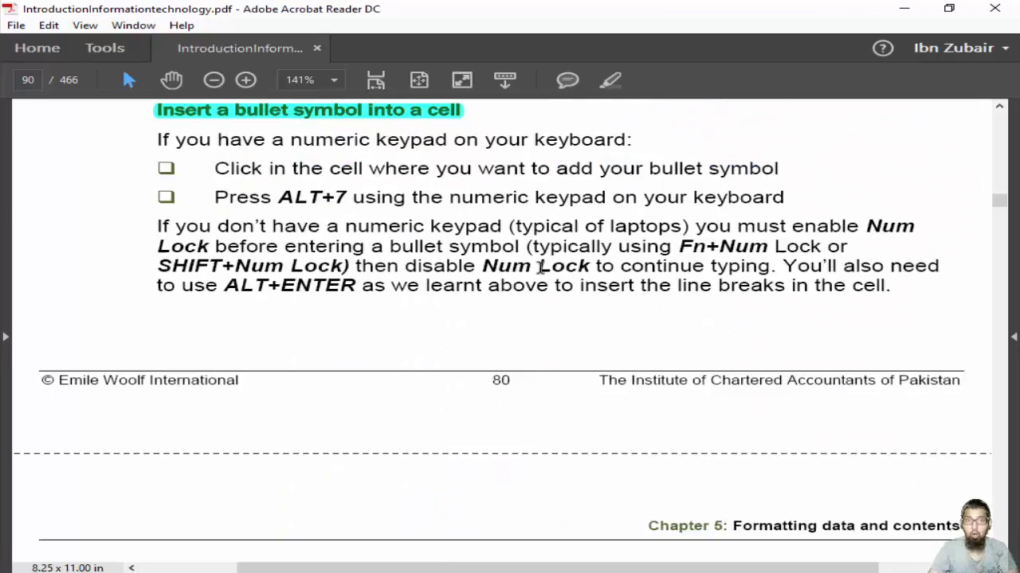
{"action": "scroll", "coordinate": [540, 273], "scroll_direction": "down", "scroll_amount": 3}
{"action": "scroll", "coordinate": [539, 269], "scroll_direction": "down", "scroll_amount": 2}
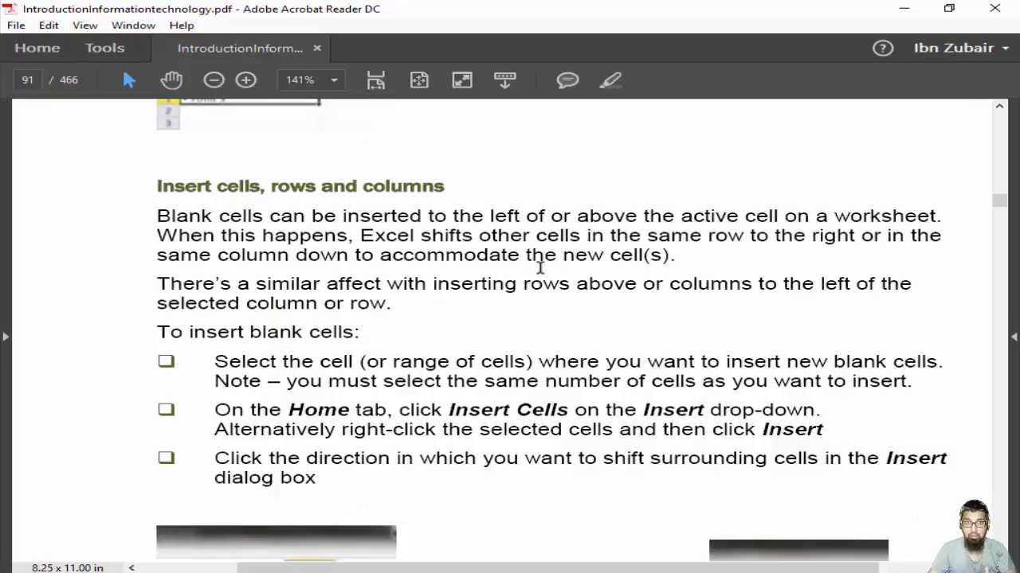
{"action": "scroll", "coordinate": [540, 272], "scroll_direction": "down", "scroll_amount": 12}
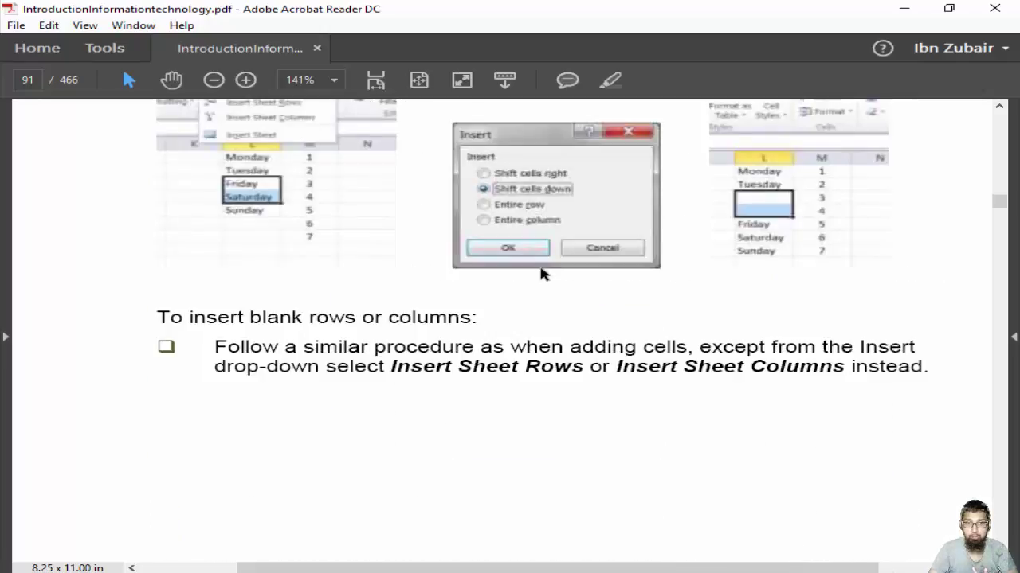
{"action": "scroll", "coordinate": [540, 273], "scroll_direction": "up", "scroll_amount": 1}
{"action": "scroll", "coordinate": [541, 274], "scroll_direction": "down", "scroll_amount": 10}
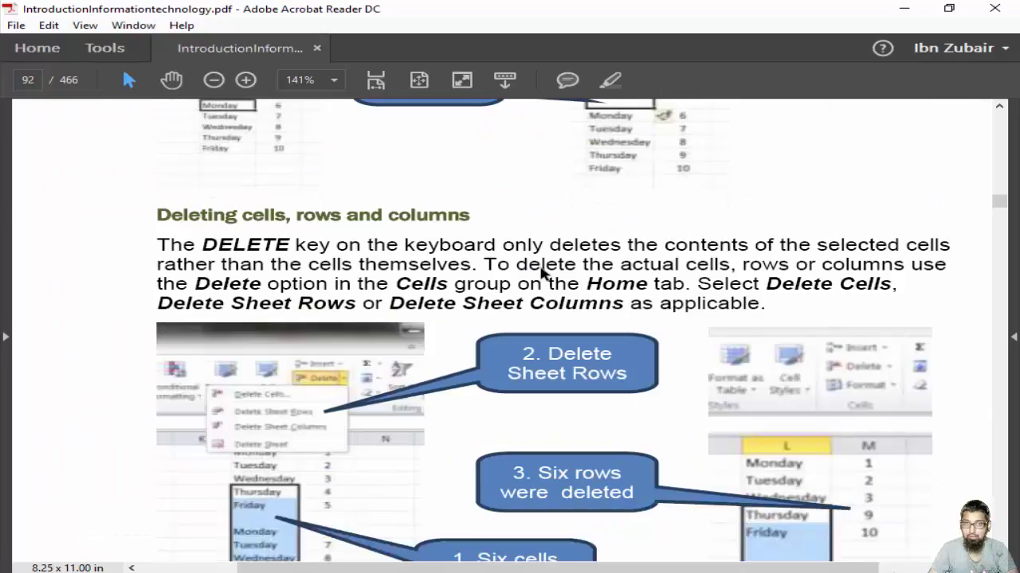